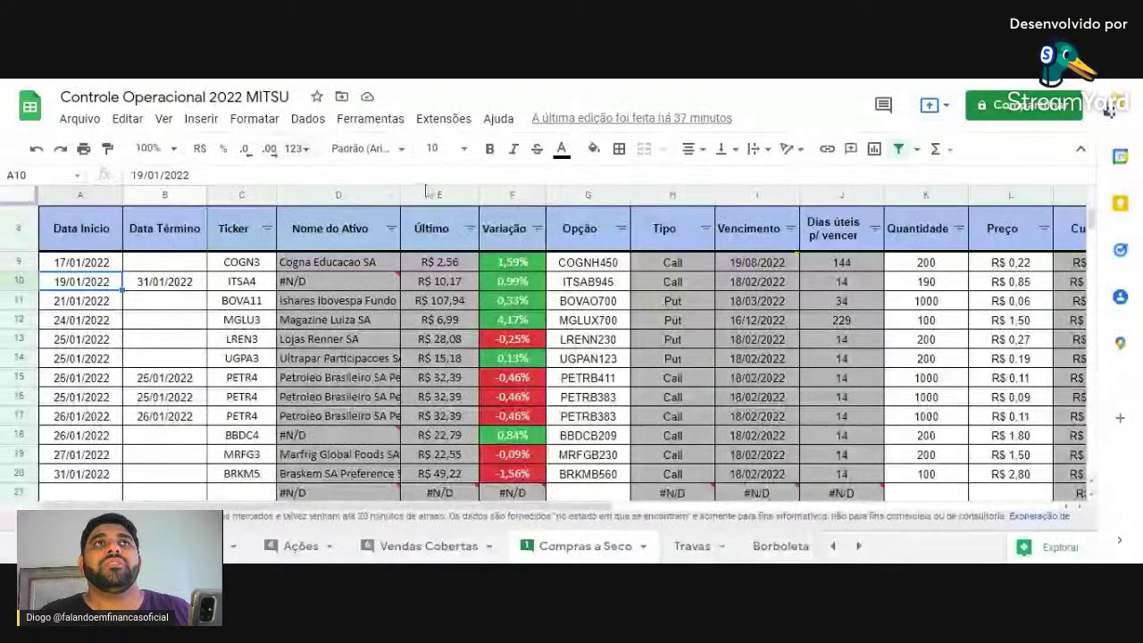
- Examine the option trades in the Compras a Seco sheet, from their start dates through prices, costs and current results
{"action": "double_click", "coordinate": [267, 96]}
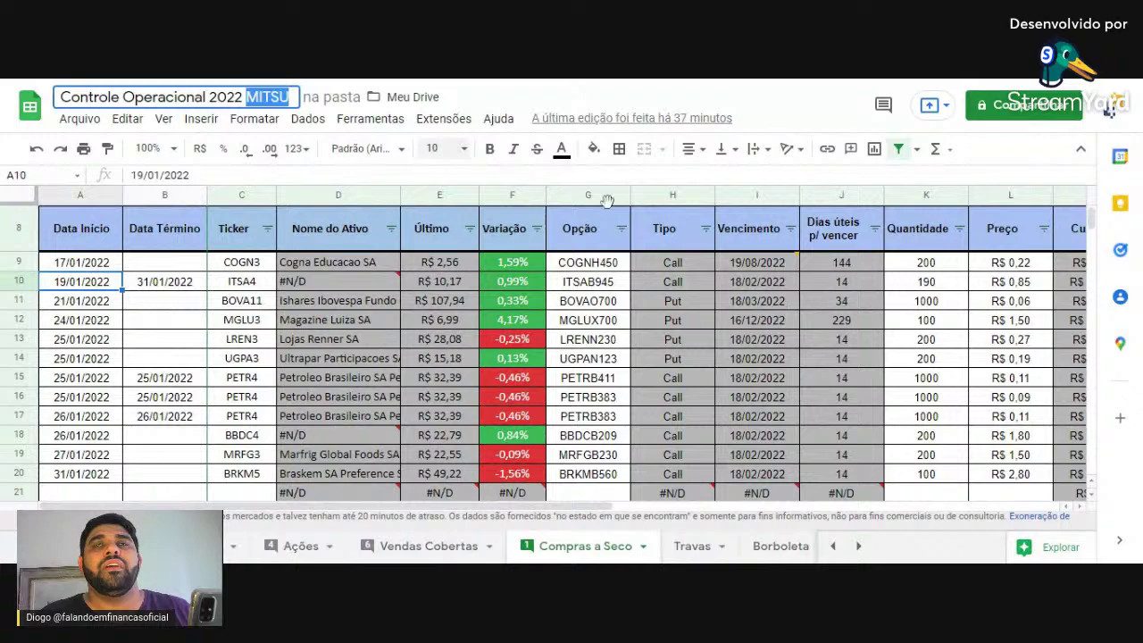
{"action": "left_click", "coordinate": [550, 84]}
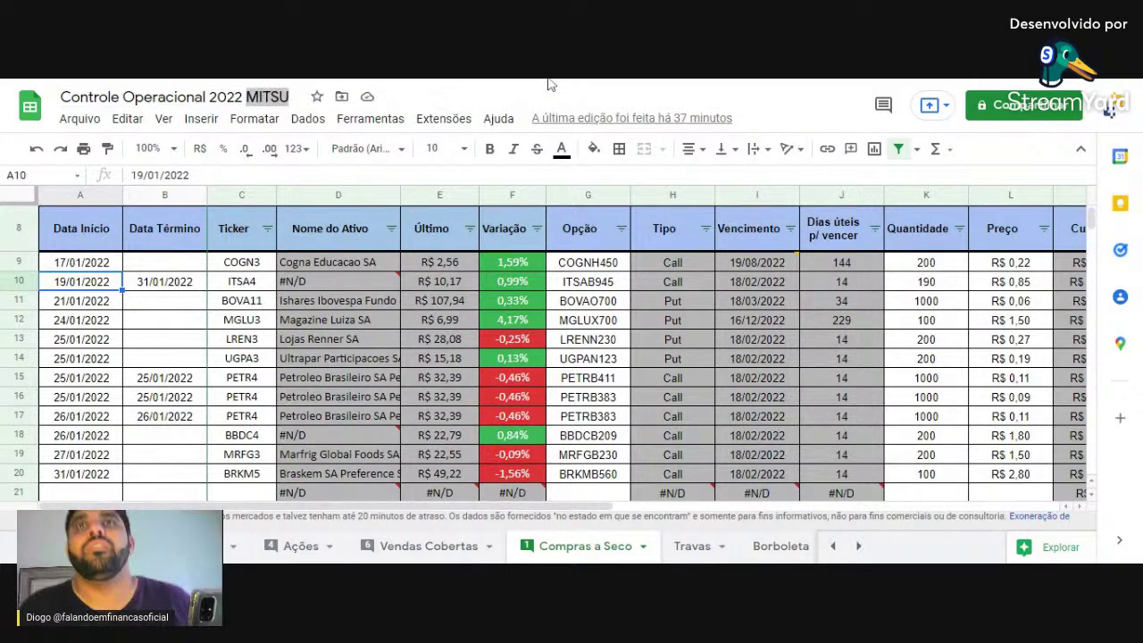
{"action": "scroll", "coordinate": [561, 342], "scroll_direction": "down", "scroll_amount": 3}
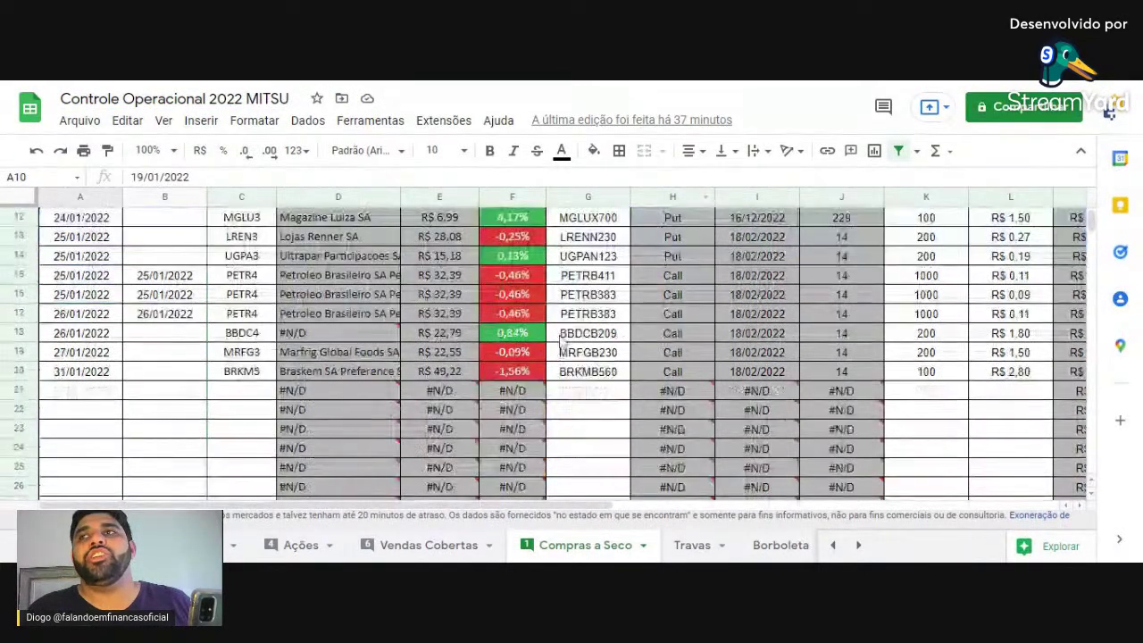
{"action": "scroll", "coordinate": [561, 342], "scroll_direction": "up", "scroll_amount": 3}
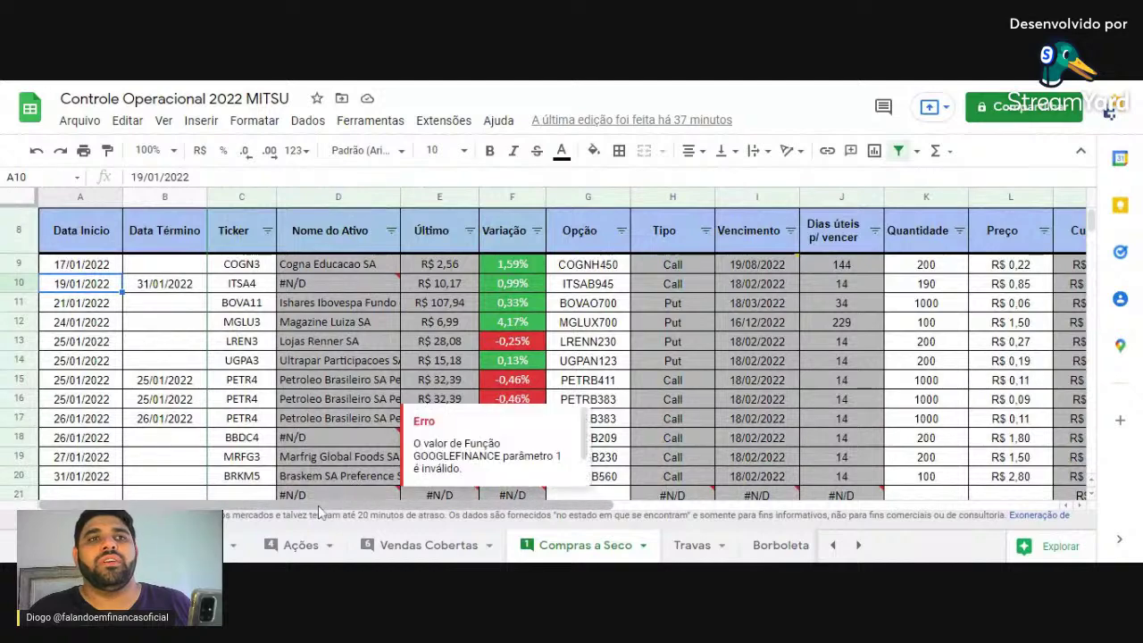
{"action": "left_click_drag", "start_coordinate": [319, 505], "coordinate": [468, 501]}
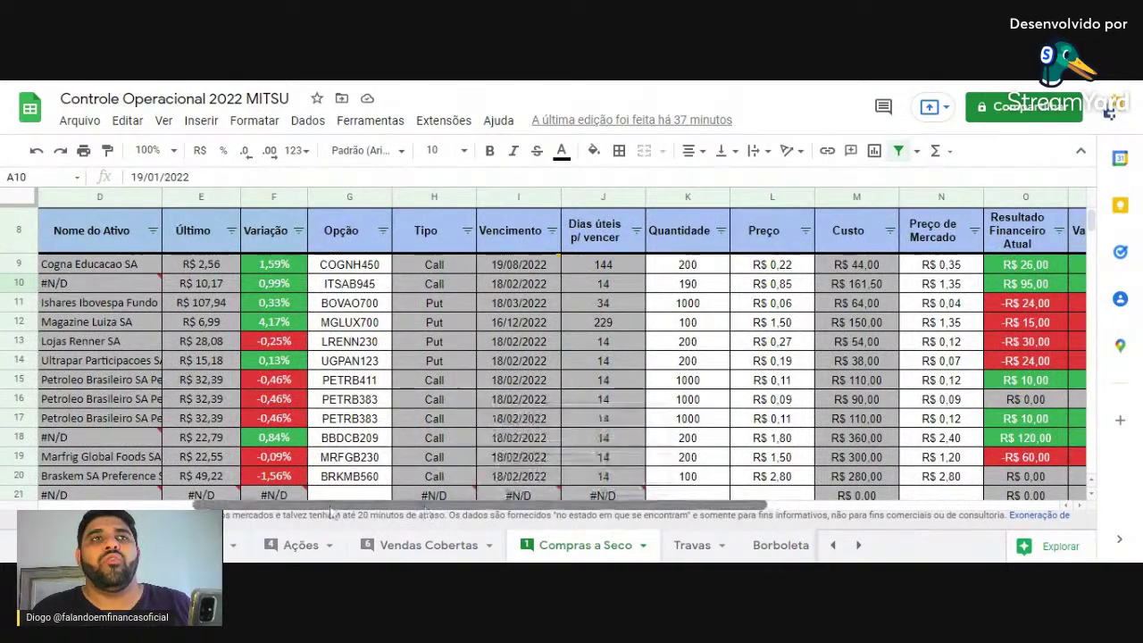
{"action": "scroll", "coordinate": [331, 514], "scroll_direction": "left", "scroll_amount": 5}
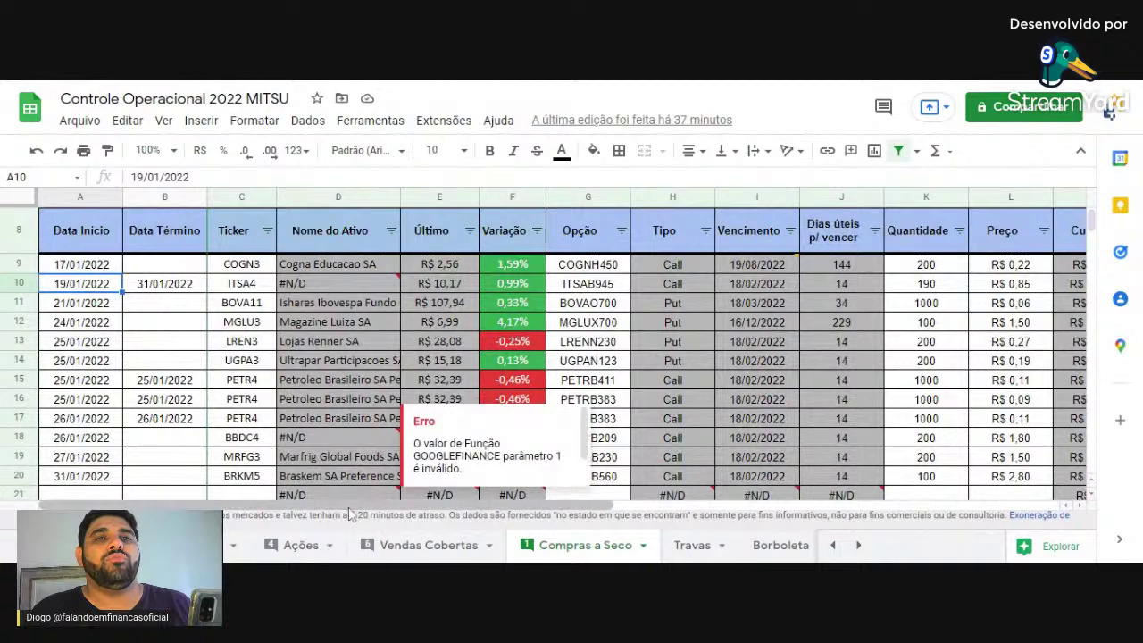
{"action": "scroll", "coordinate": [376, 513], "scroll_direction": "right", "scroll_amount": 2}
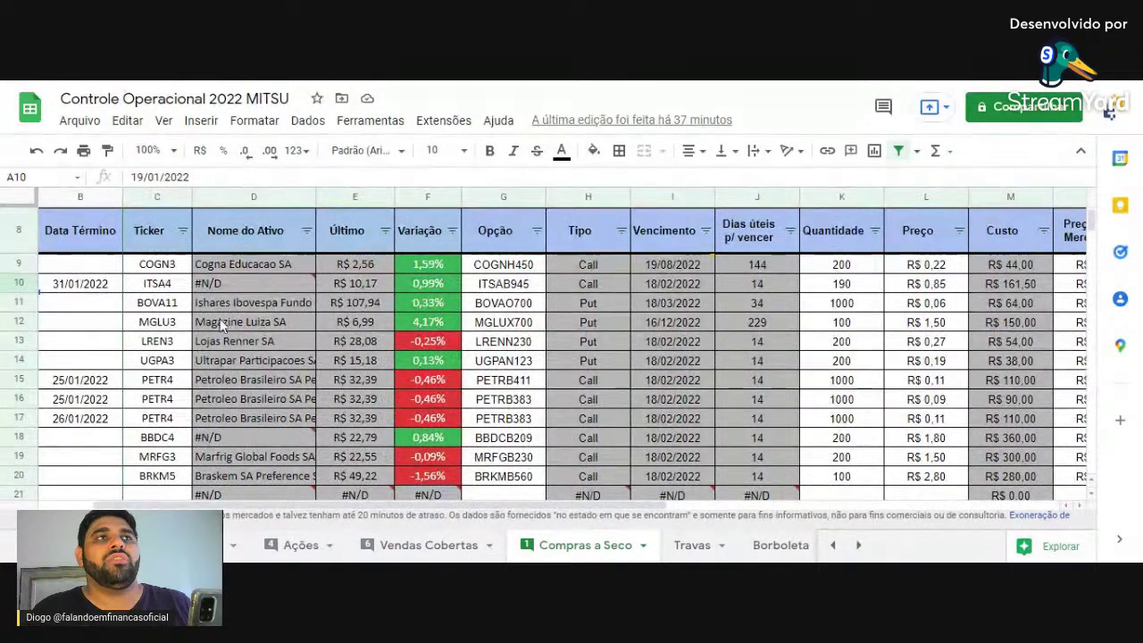
{"action": "scroll", "coordinate": [516, 507], "scroll_direction": "right", "scroll_amount": 2}
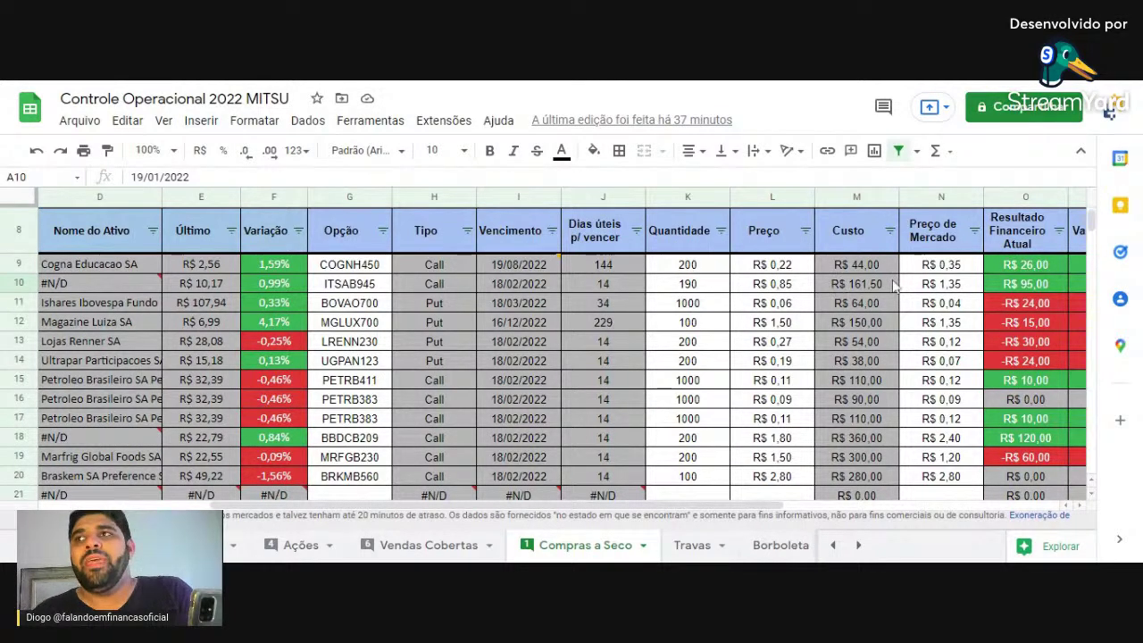
{"action": "left_click_drag", "start_coordinate": [571, 507], "coordinate": [683, 509]}
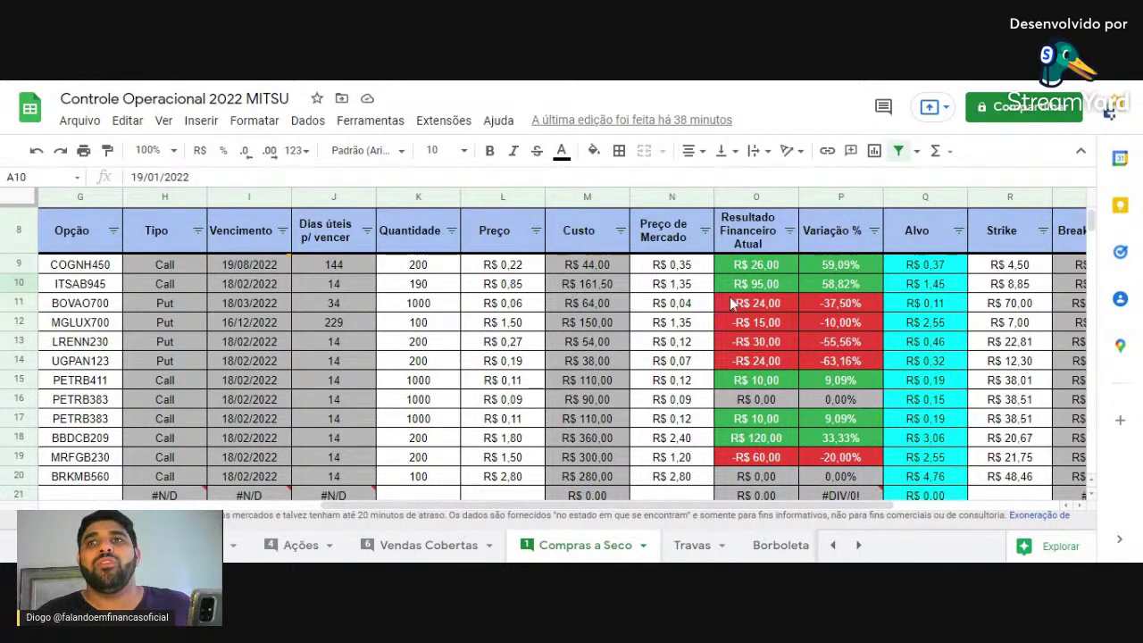
- Inspect the Resultado Financeiro Atual and Variação % formulas of the ITSAB945 trade, and check its start and end dates
{"action": "left_click", "coordinate": [766, 291]}
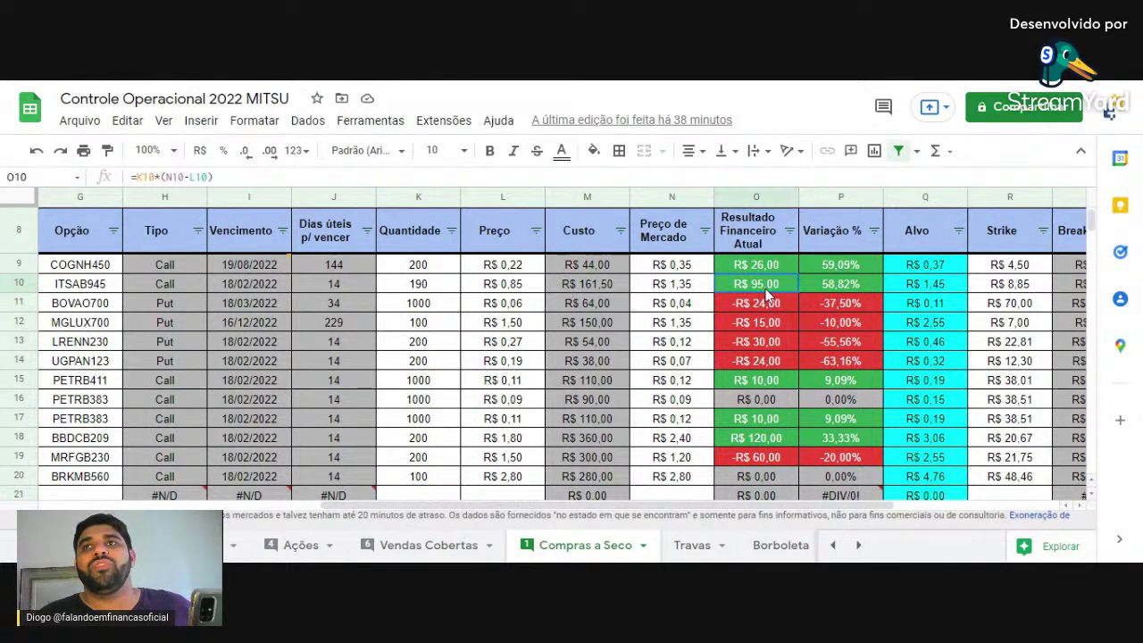
{"action": "left_click", "coordinate": [827, 290]}
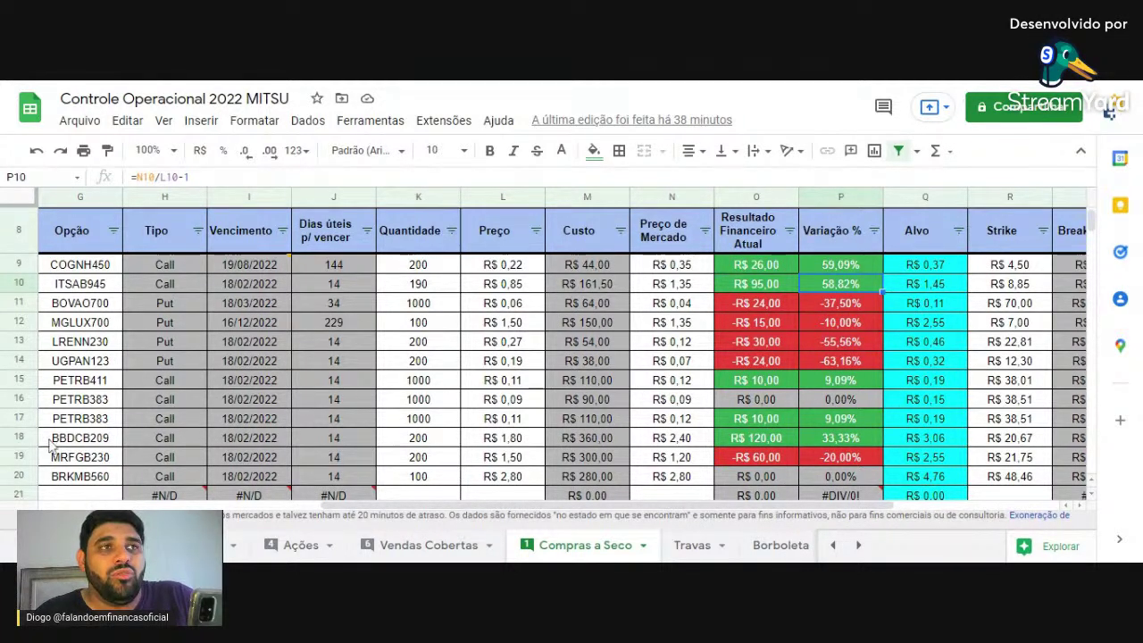
{"action": "scroll", "coordinate": [428, 506], "scroll_direction": "left", "scroll_amount": 5}
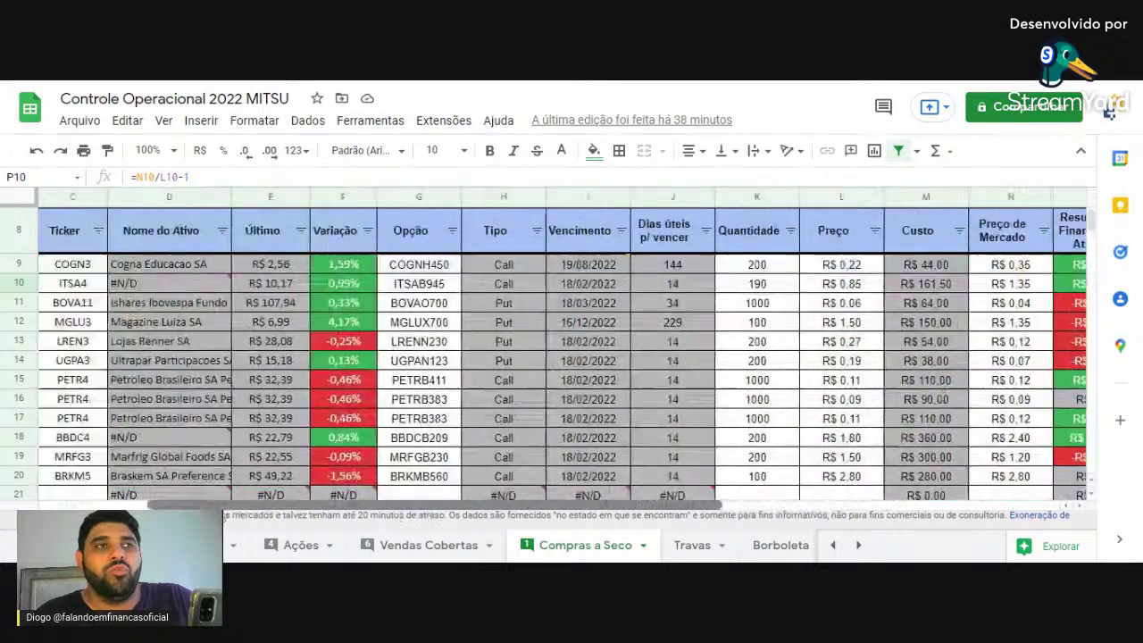
{"action": "scroll", "coordinate": [279, 509], "scroll_direction": "left", "scroll_amount": 3}
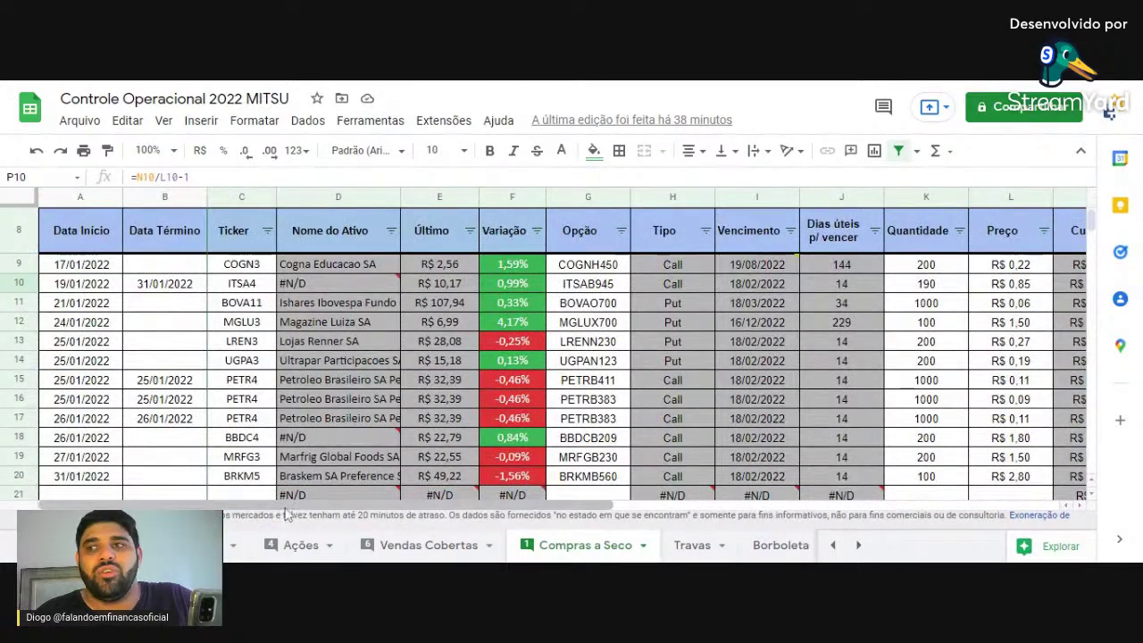
- Review the BBDCB209 trade in row 18, comparing its purchase price with its market price, financial result and percentage variation
{"action": "left_click_drag", "start_coordinate": [285, 514], "coordinate": [510, 516]}
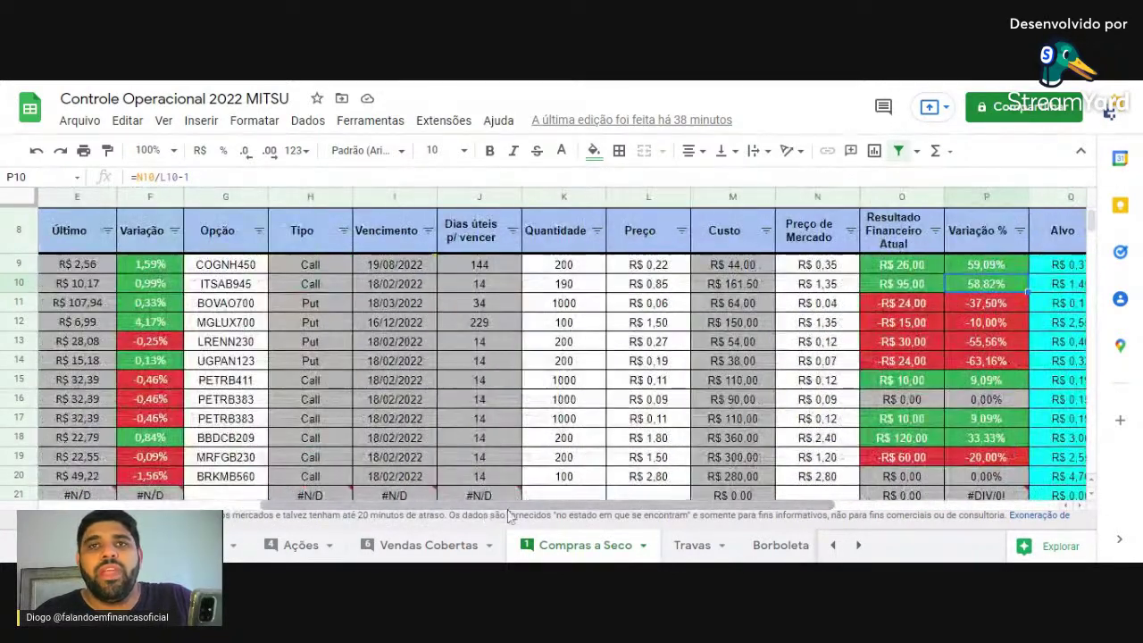
{"action": "left_click", "coordinate": [660, 440]}
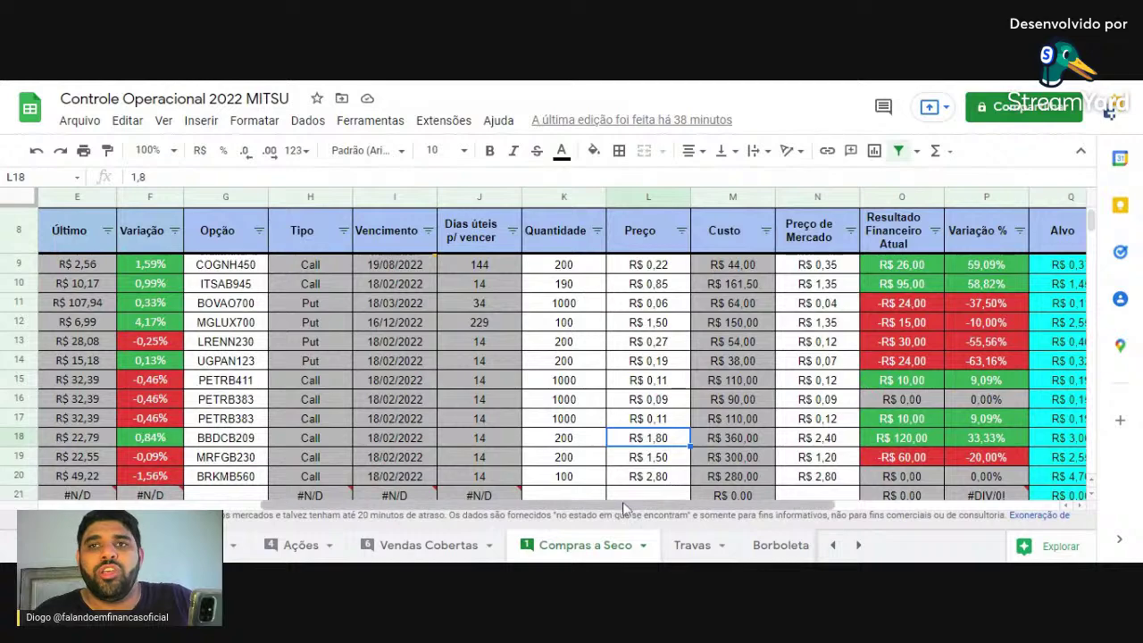
{"action": "scroll", "coordinate": [625, 508], "scroll_direction": "right", "scroll_amount": 2}
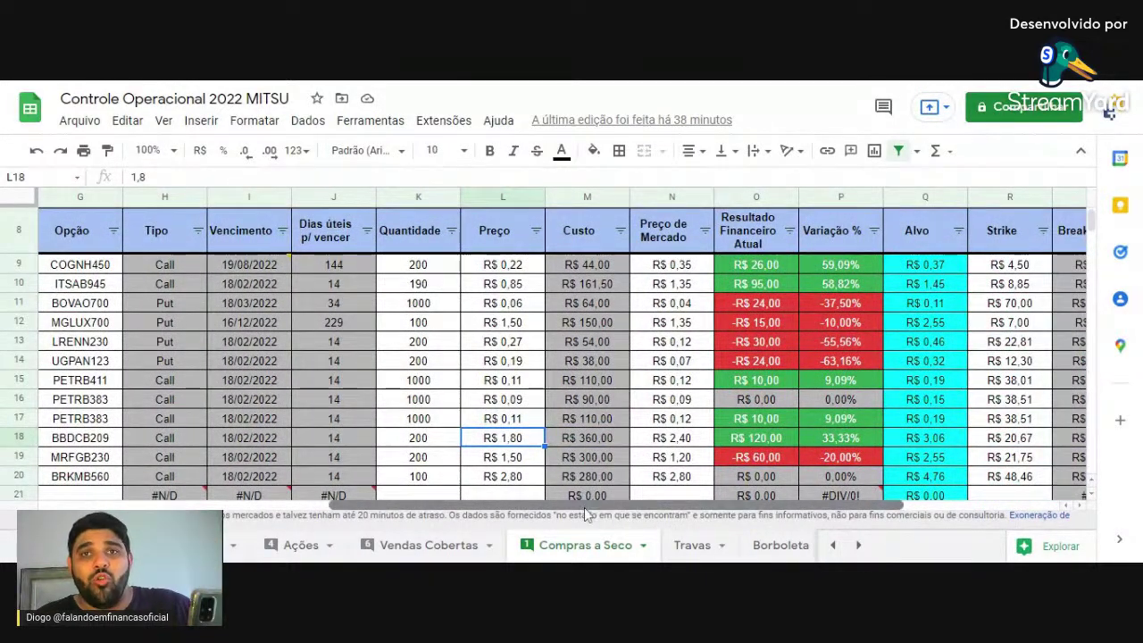
{"action": "scroll", "coordinate": [584, 507], "scroll_direction": "left", "scroll_amount": 5}
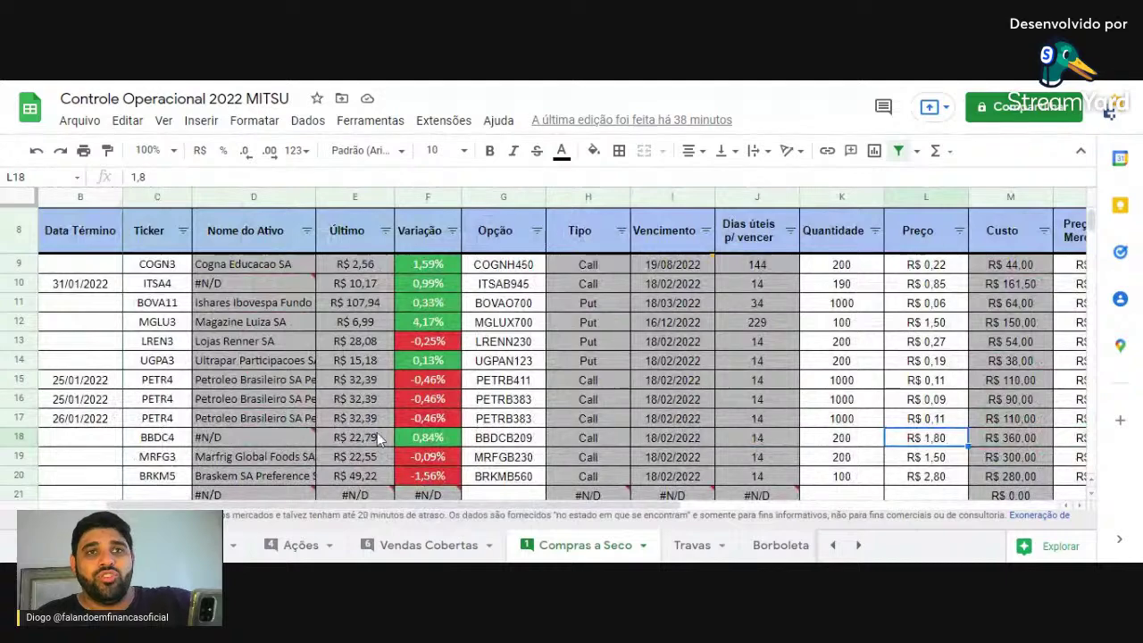
{"action": "scroll", "coordinate": [579, 514], "scroll_direction": "right", "scroll_amount": 2}
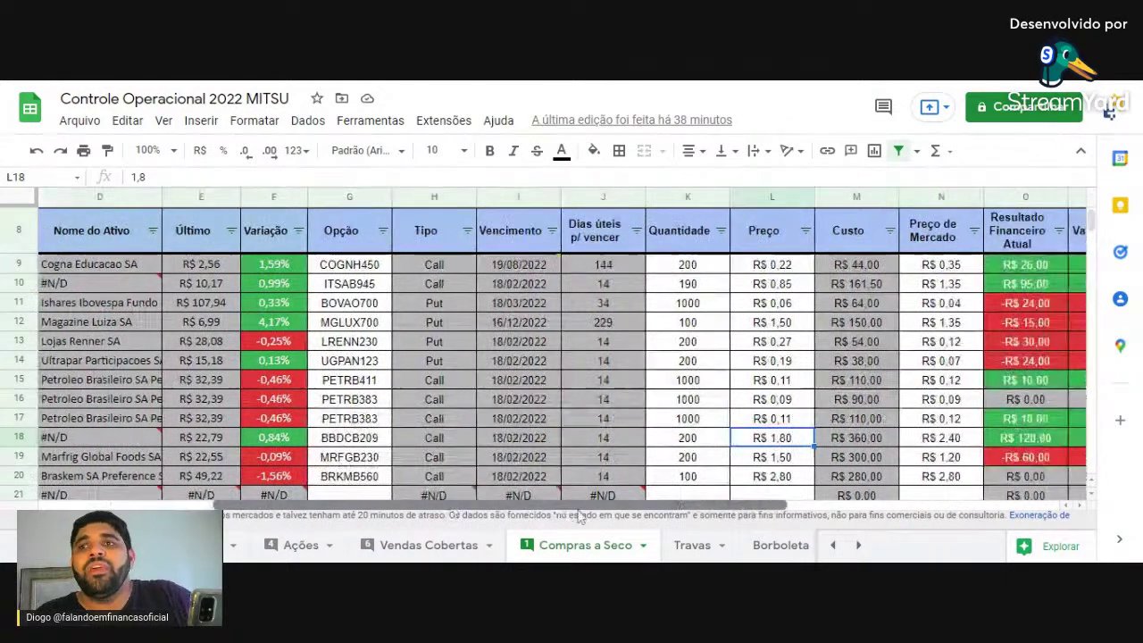
{"action": "scroll", "coordinate": [579, 517], "scroll_direction": "right", "scroll_amount": 2}
{"action": "scroll", "coordinate": [661, 518], "scroll_direction": "right", "scroll_amount": 1}
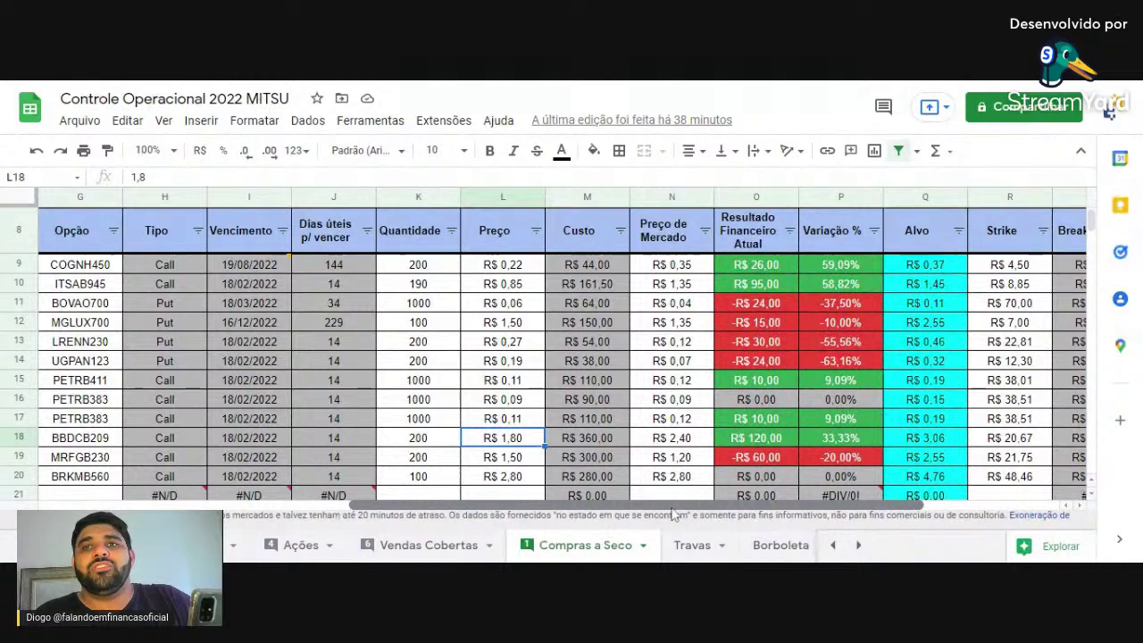
{"action": "scroll", "coordinate": [675, 514], "scroll_direction": "right", "scroll_amount": 1}
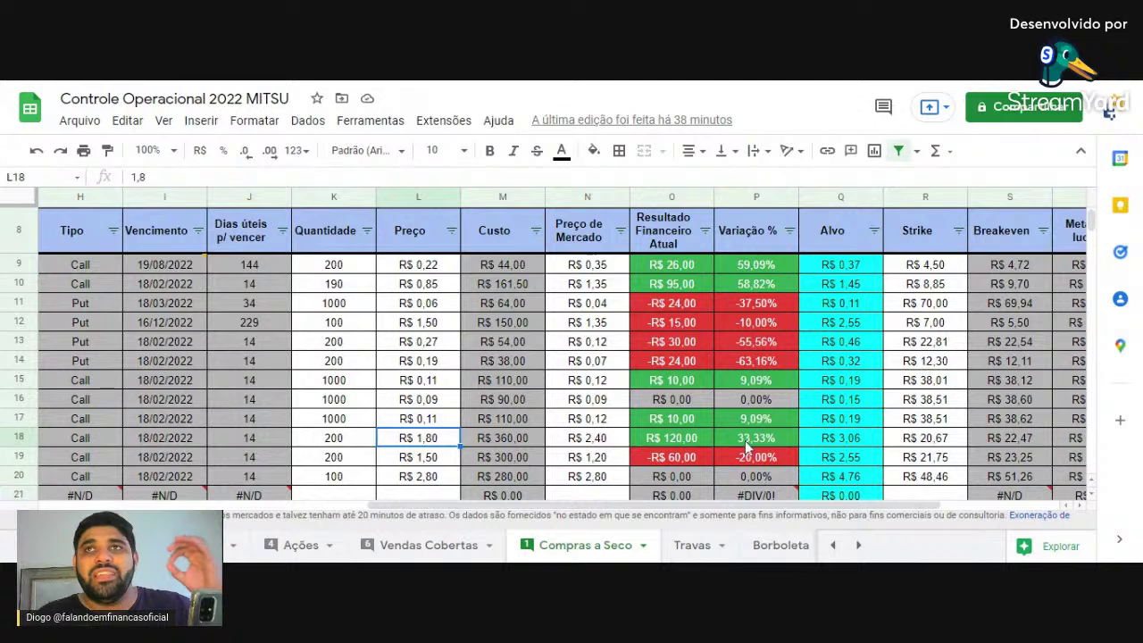
{"action": "scroll", "coordinate": [615, 513], "scroll_direction": "left", "scroll_amount": 3}
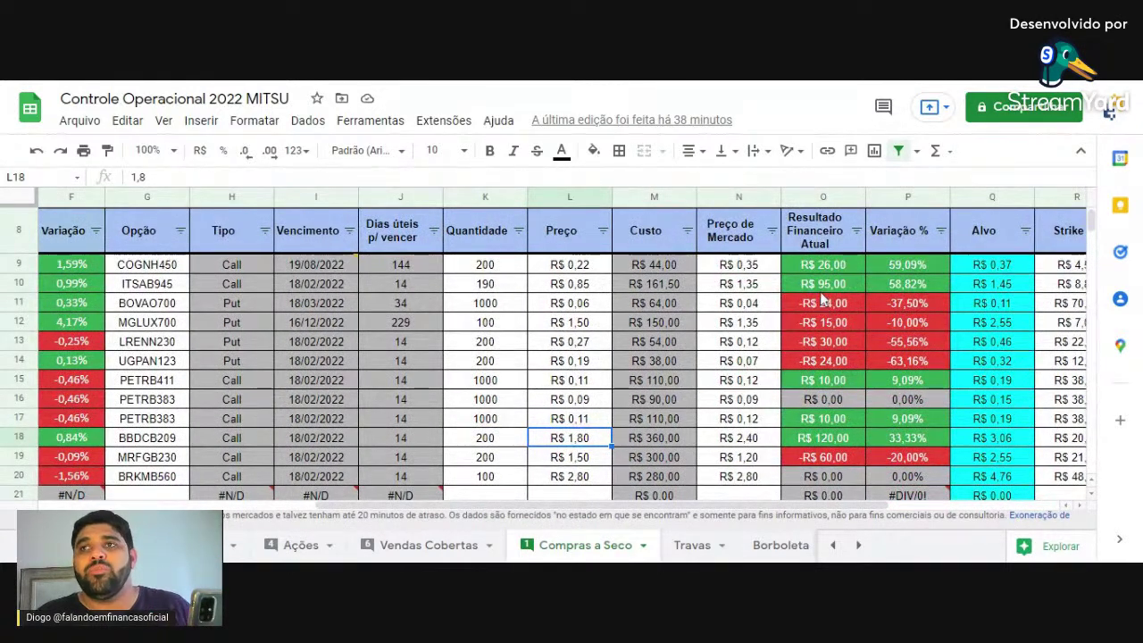
- Check the sum of Resultado Financeiro Atual for rows 11 to 14 and for rows 9 to 19
{"action": "left_click_drag", "start_coordinate": [824, 304], "coordinate": [819, 364]}
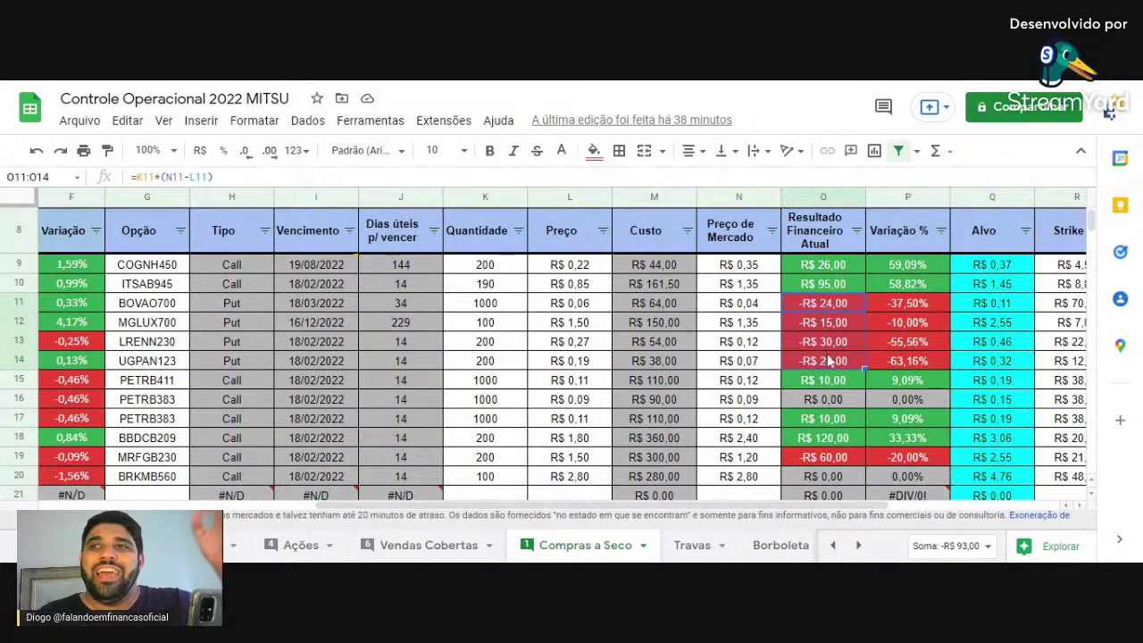
{"action": "left_click", "coordinate": [840, 424]}
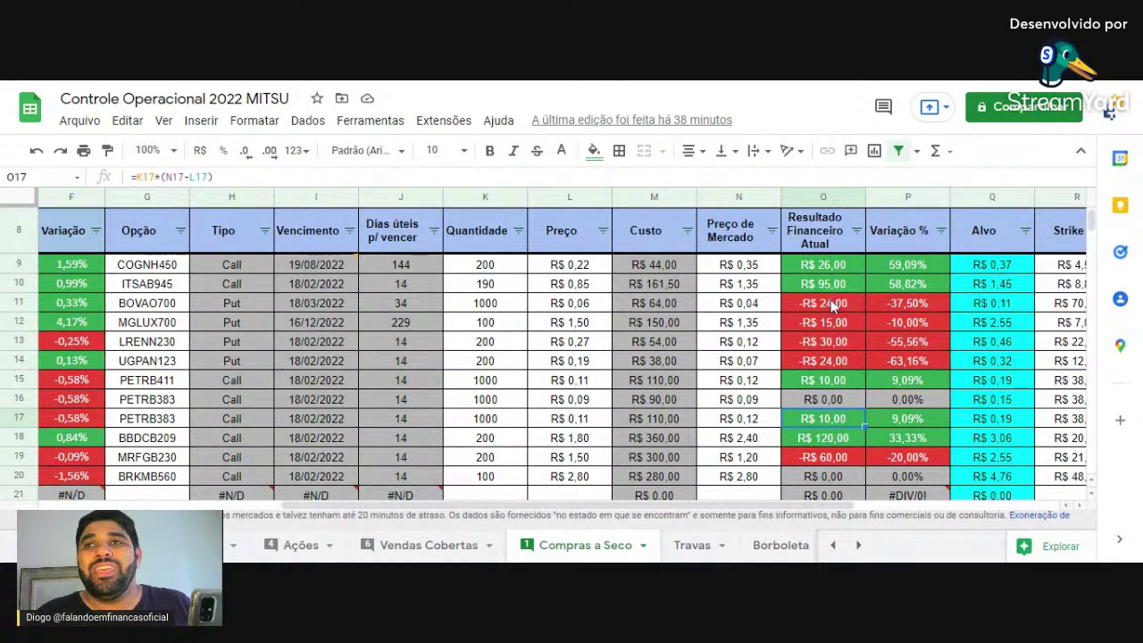
{"action": "left_click_drag", "start_coordinate": [831, 307], "coordinate": [840, 456]}
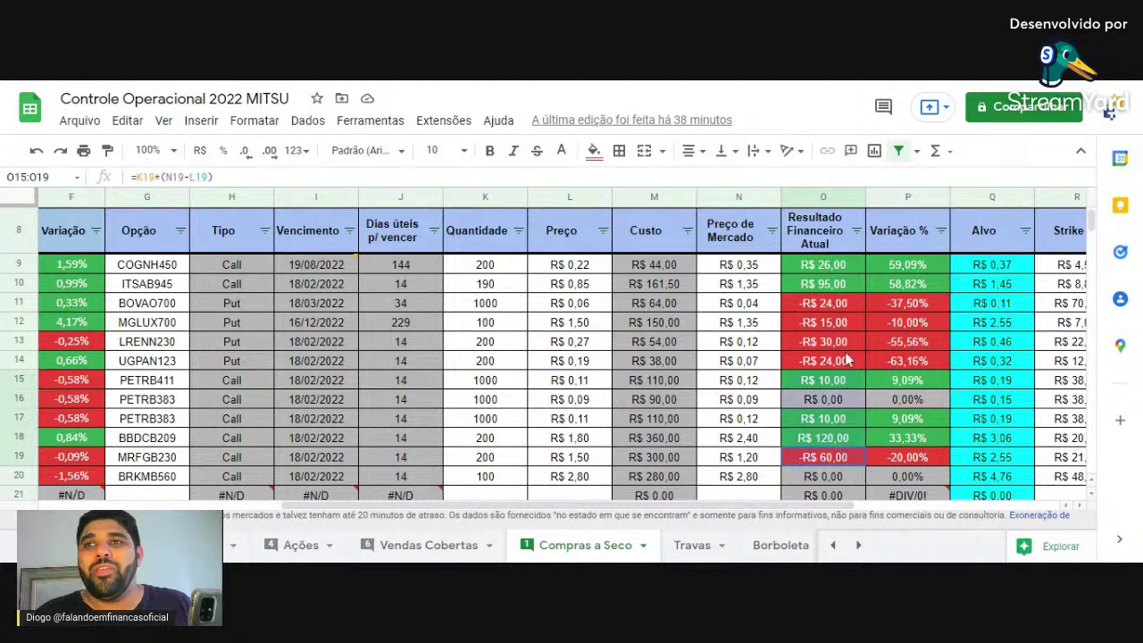
{"action": "left_click", "coordinate": [837, 266], "text": "shift"}
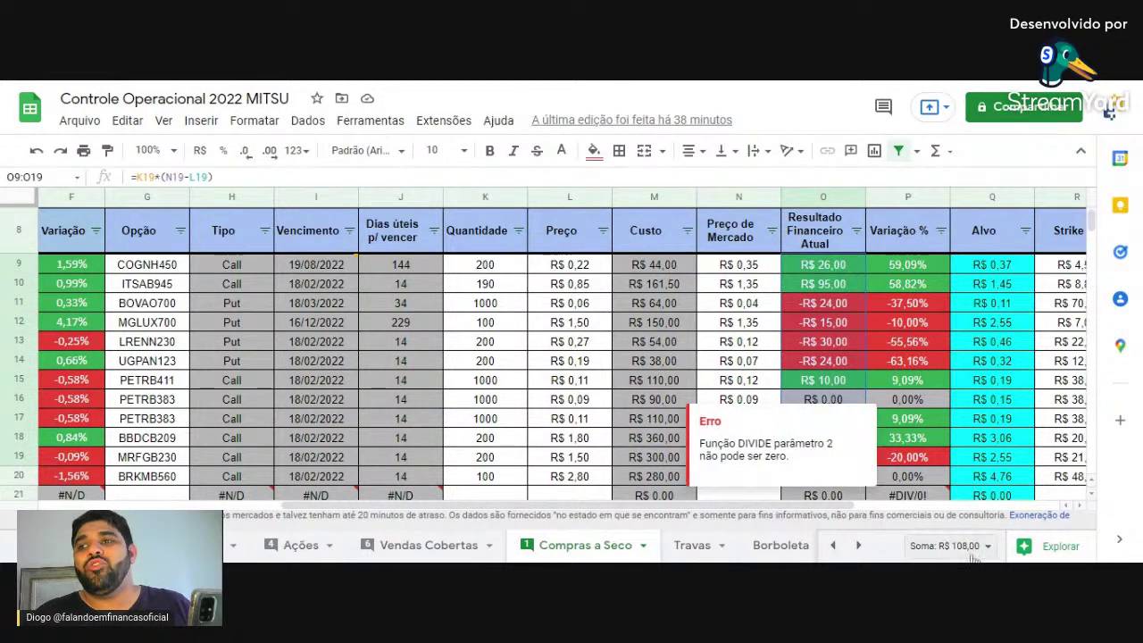
{"action": "key", "text": "Return"}
{"action": "left_click", "coordinate": [824, 308]}
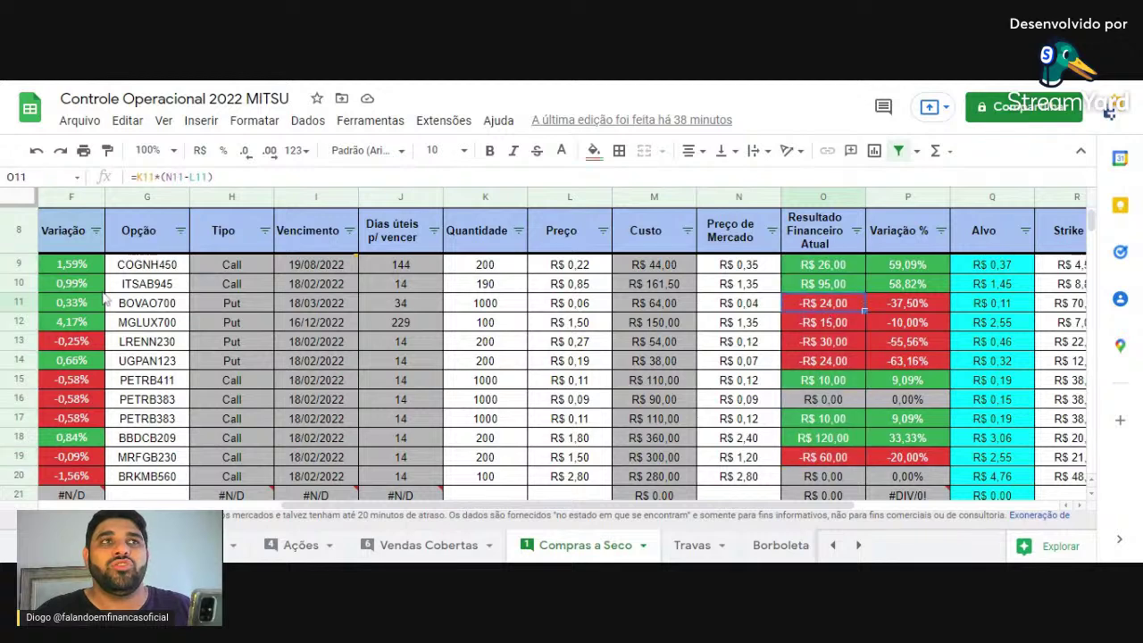
{"action": "left_click_drag", "start_coordinate": [659, 507], "coordinate": [613, 509]}
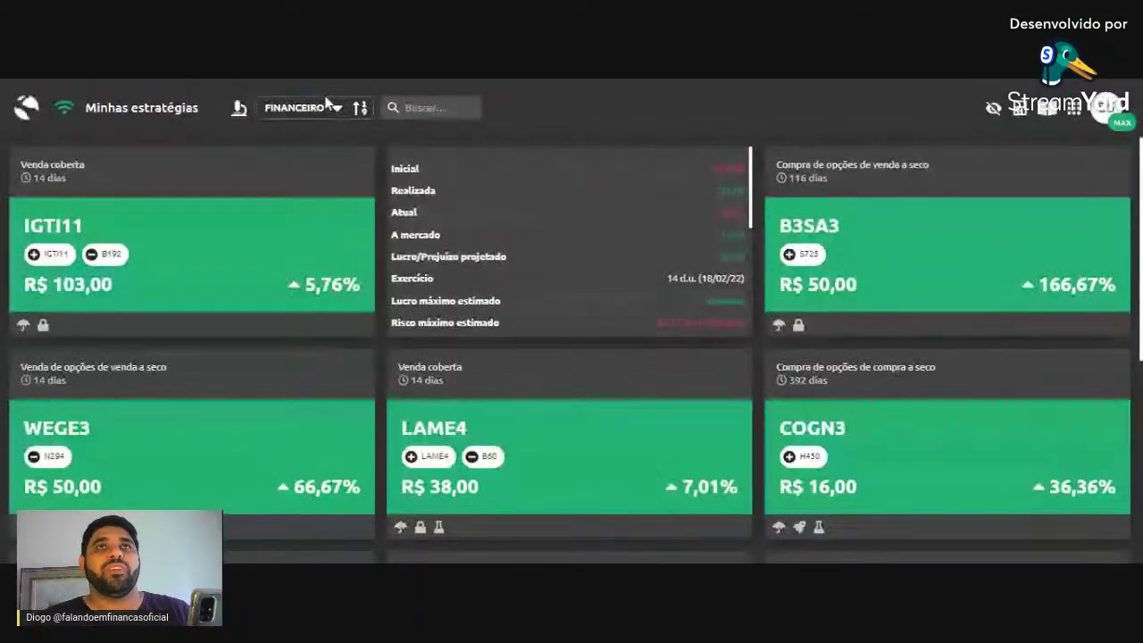
- In OpLab's Minhas estratégias, open the payoff analysis of the ITSA4 dry call purchase strategy
{"action": "left_click", "coordinate": [556, 225]}
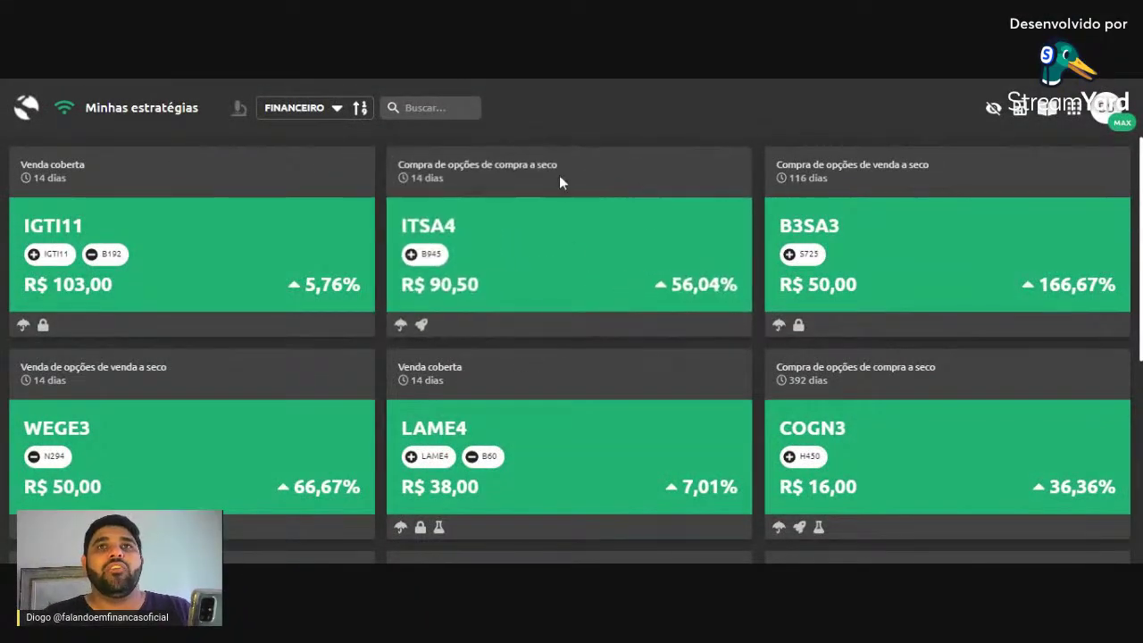
{"action": "left_click", "coordinate": [565, 262]}
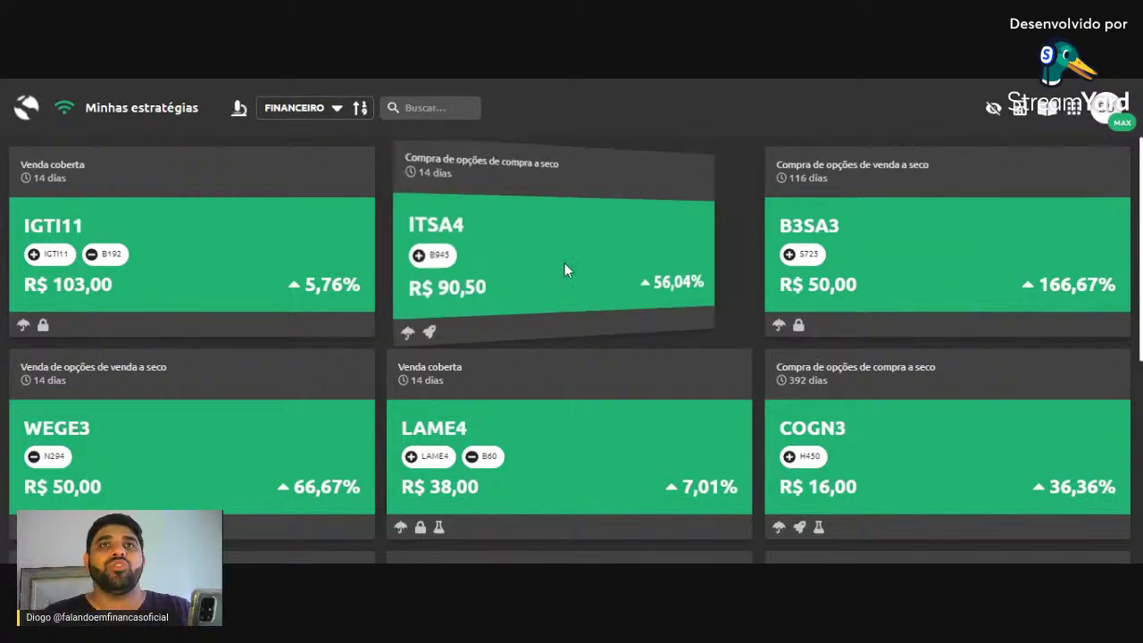
{"action": "left_click", "coordinate": [239, 109]}
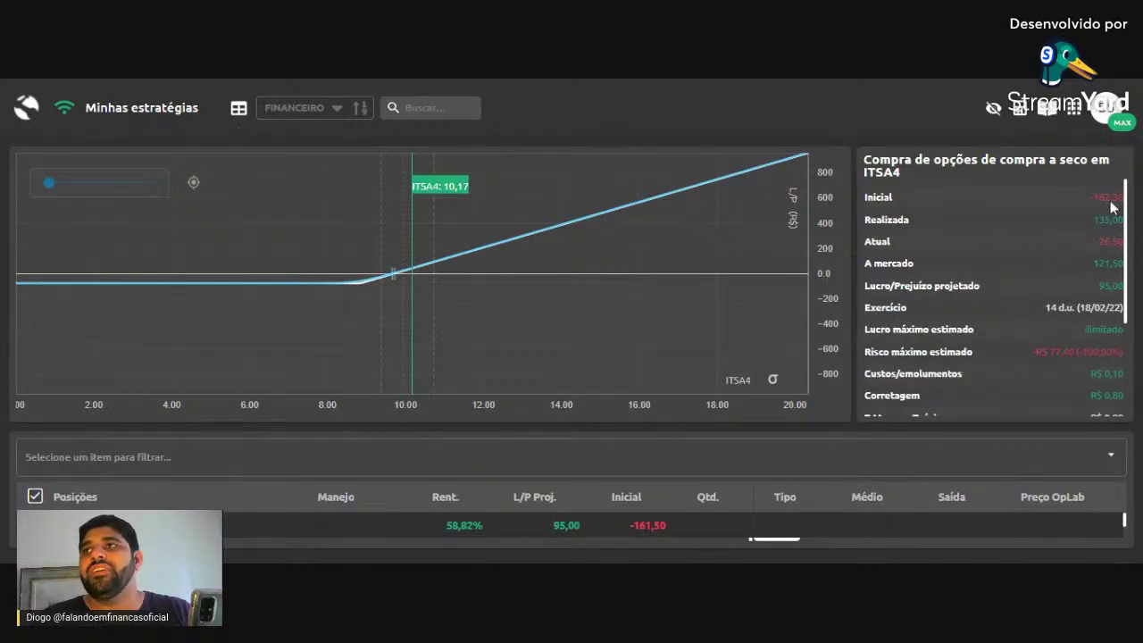
- Examine the ITSA4 strategy's financial summary, from the initial value to the Greeks, and its position and executed orders
{"action": "mouse_move", "coordinate": [1113, 207]}
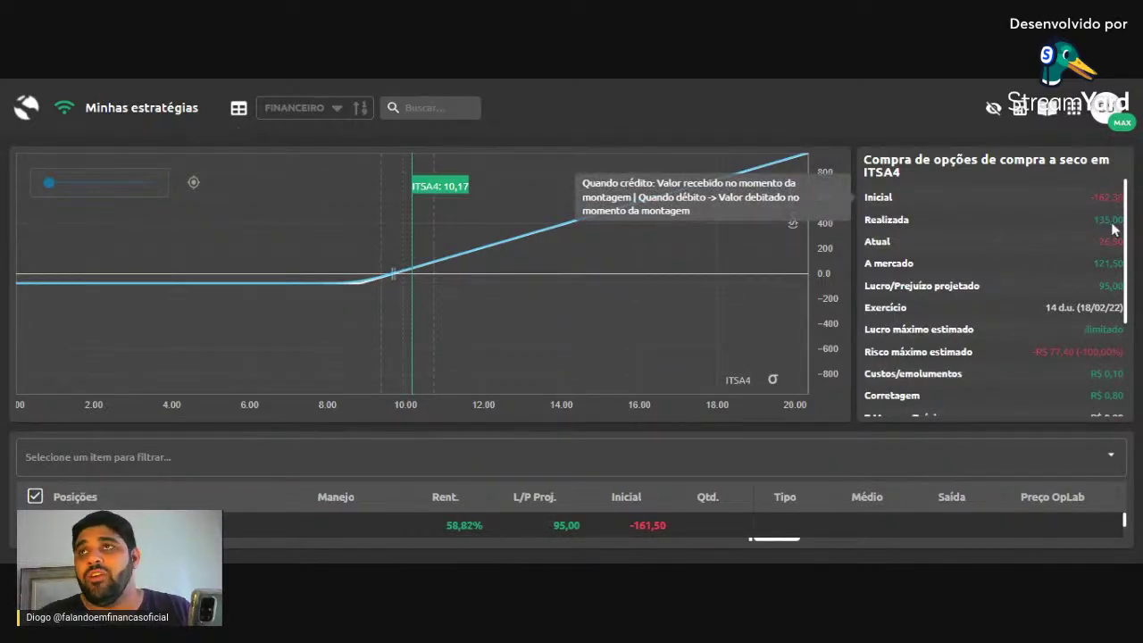
{"action": "scroll", "coordinate": [1129, 223], "scroll_direction": "down", "scroll_amount": 1}
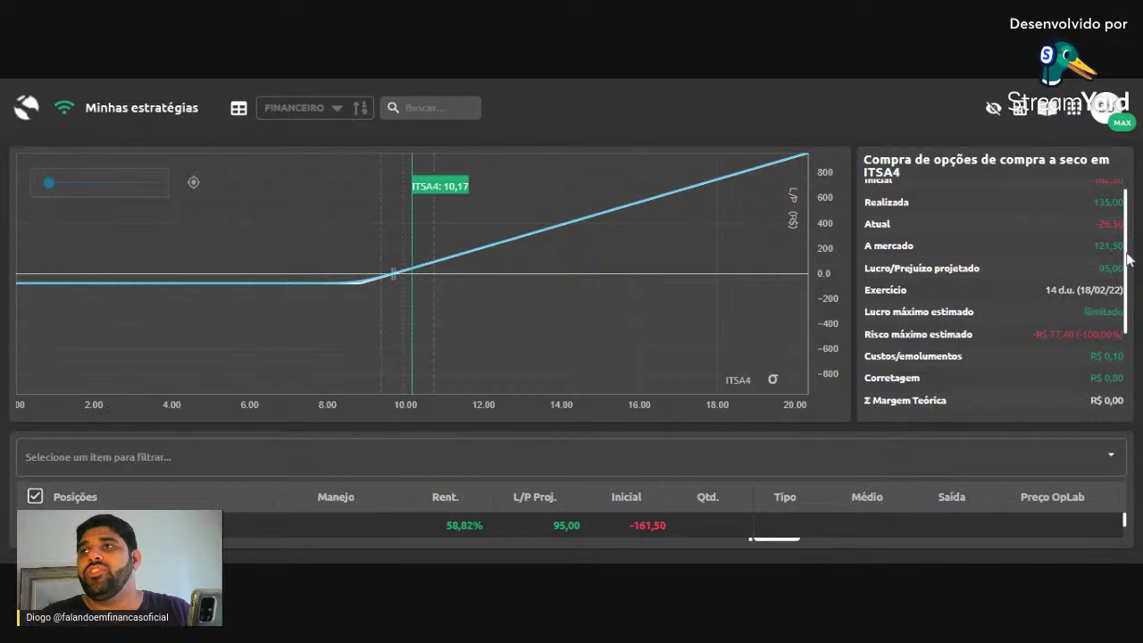
{"action": "scroll", "coordinate": [1124, 268], "scroll_direction": "down", "scroll_amount": 2}
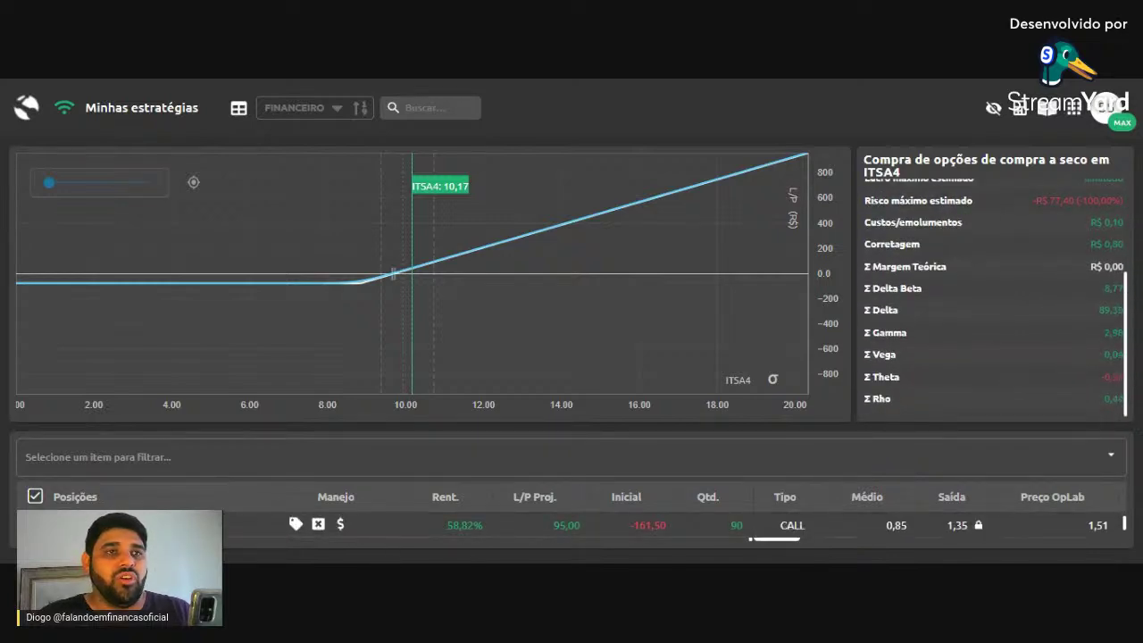
{"action": "scroll", "coordinate": [243, 525], "scroll_direction": "down", "scroll_amount": 3}
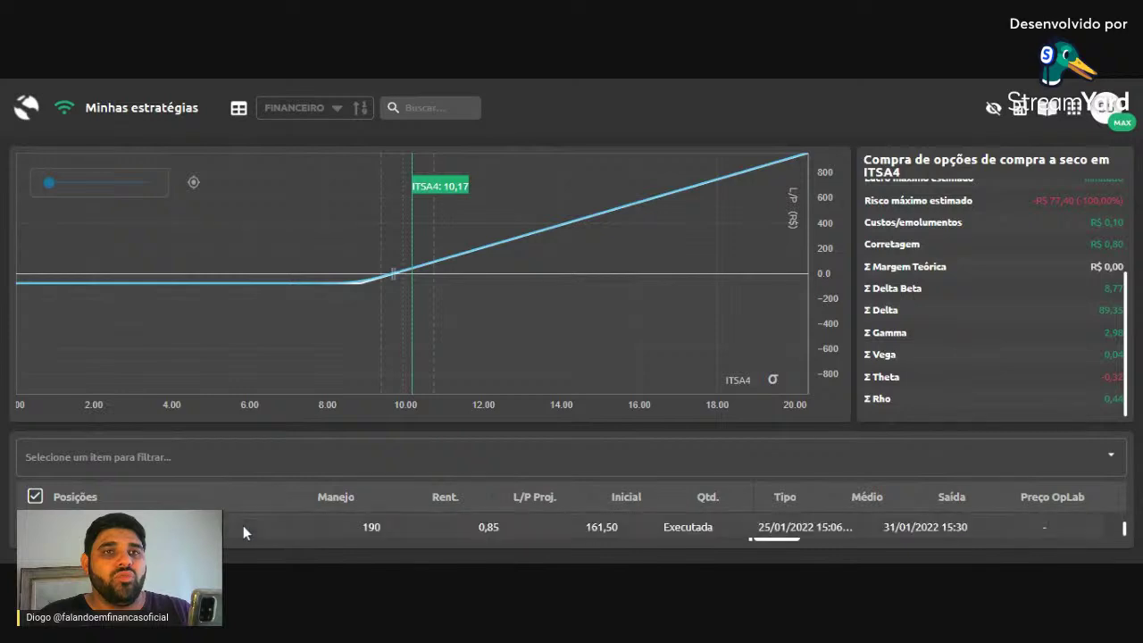
{"action": "scroll", "coordinate": [243, 526], "scroll_direction": "up", "scroll_amount": 3}
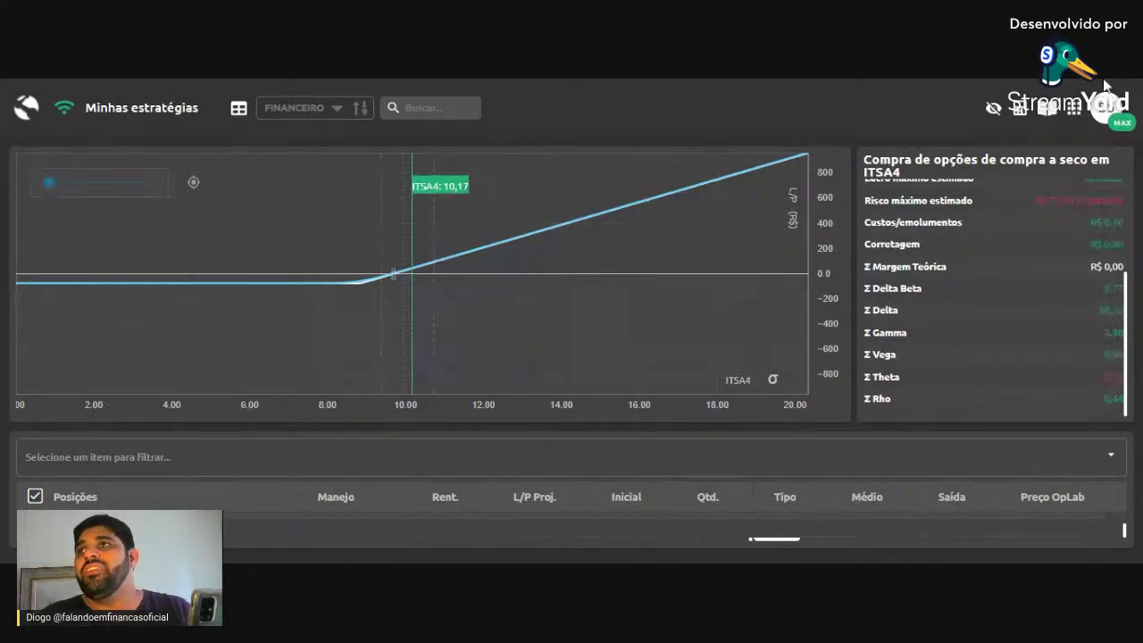
- Review the ITSA4 strategy's executed orders and position details, and return to the overview of all strategies
{"action": "key", "text": "ctrl+minus"}
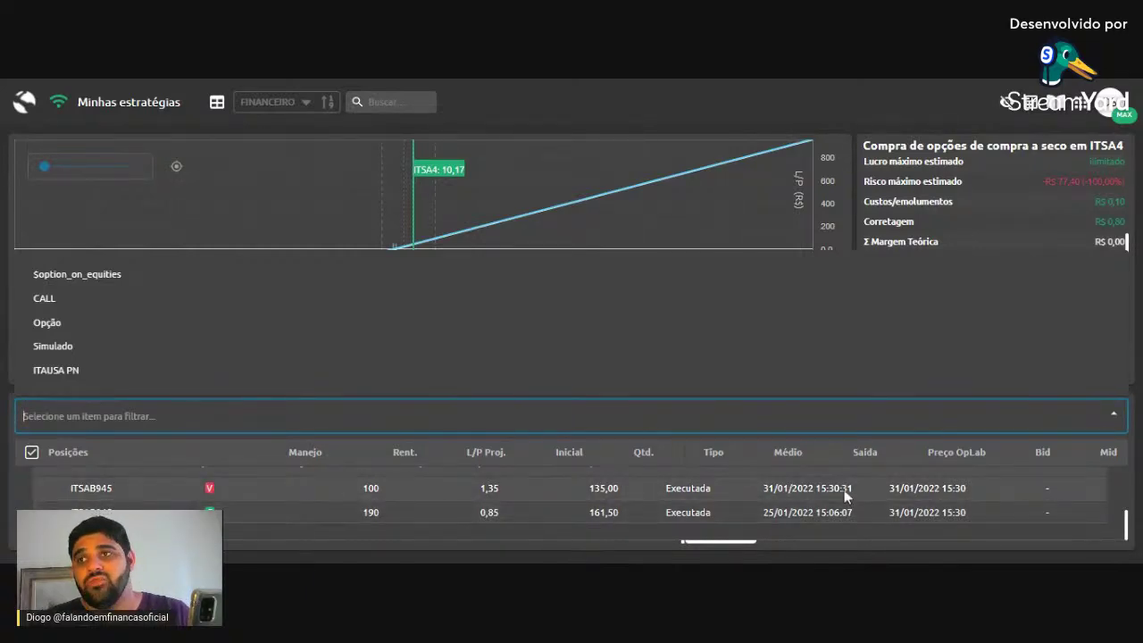
{"action": "left_click_drag", "start_coordinate": [1130, 528], "coordinate": [1123, 467]}
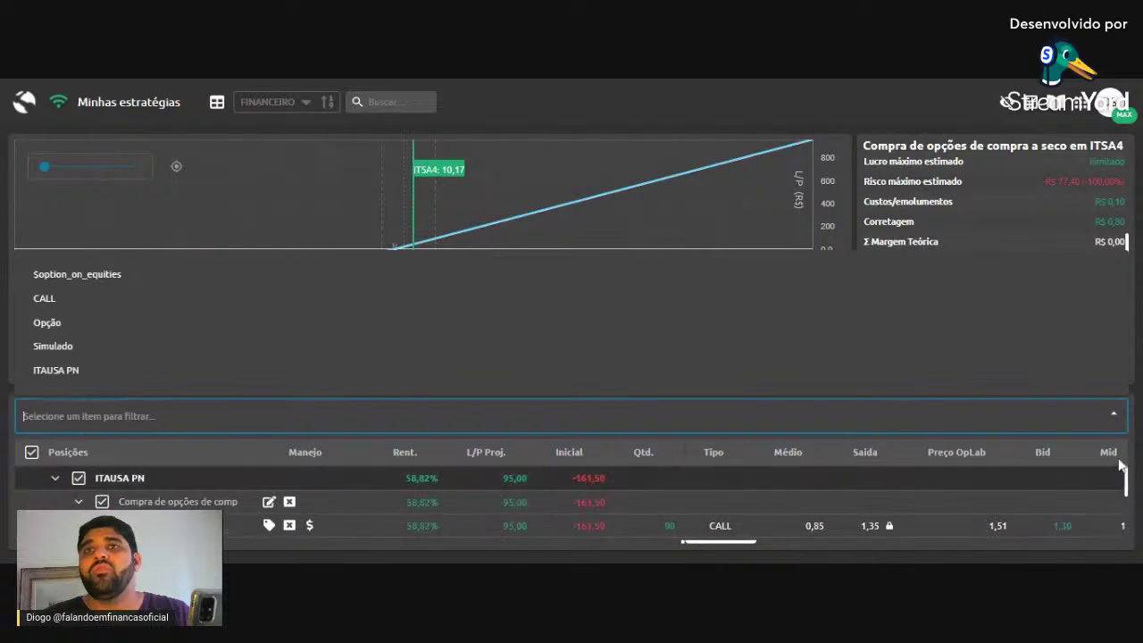
{"action": "left_click", "coordinate": [236, 100]}
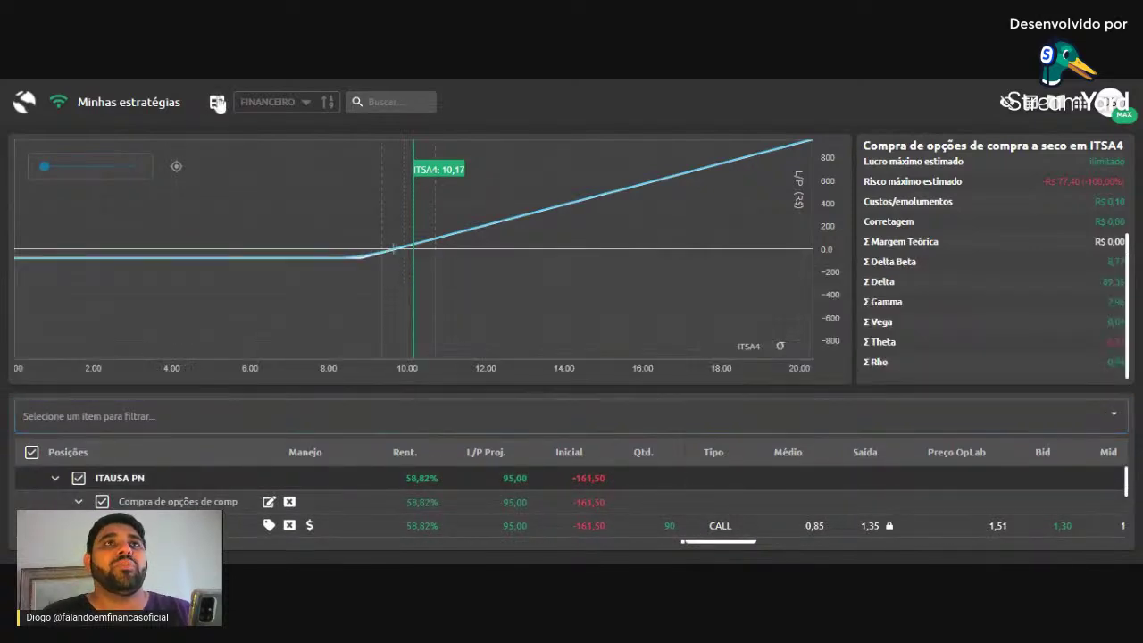
{"action": "left_click", "coordinate": [216, 104]}
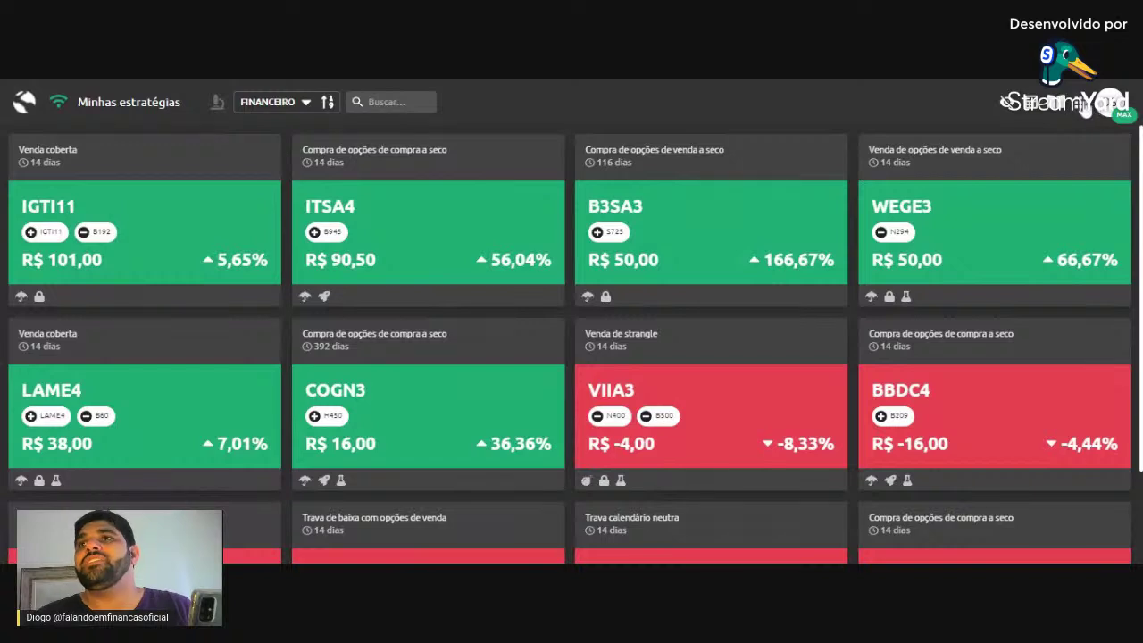
- Check the financial summary on the back of the WEGE3 strategy card and turn the card face up again
{"action": "left_click", "coordinate": [991, 229]}
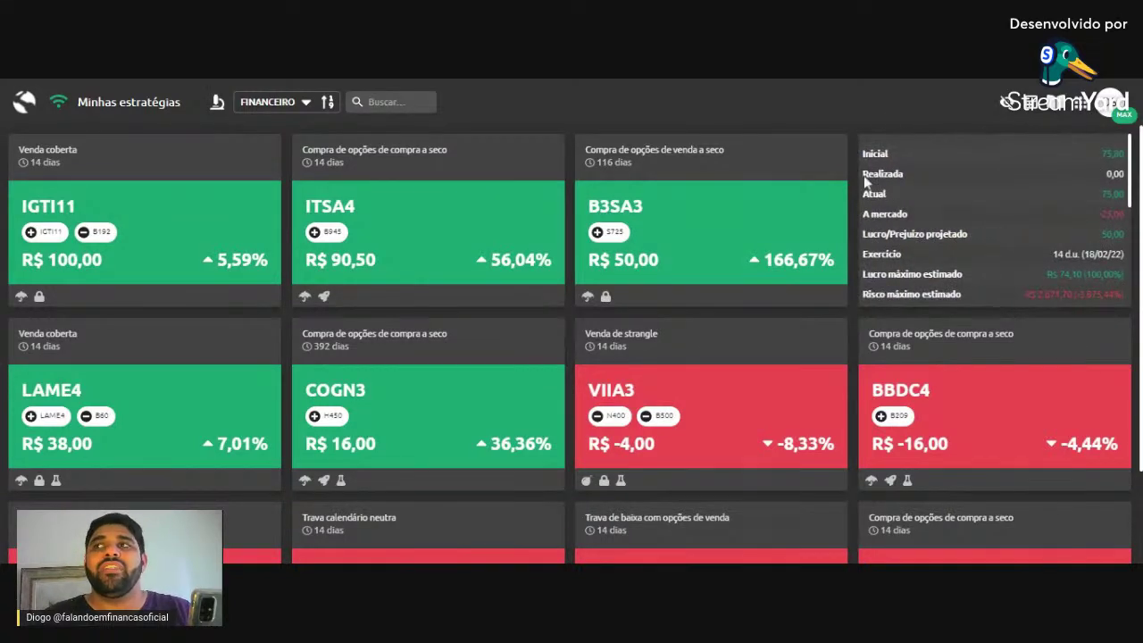
{"action": "left_click", "coordinate": [982, 182]}
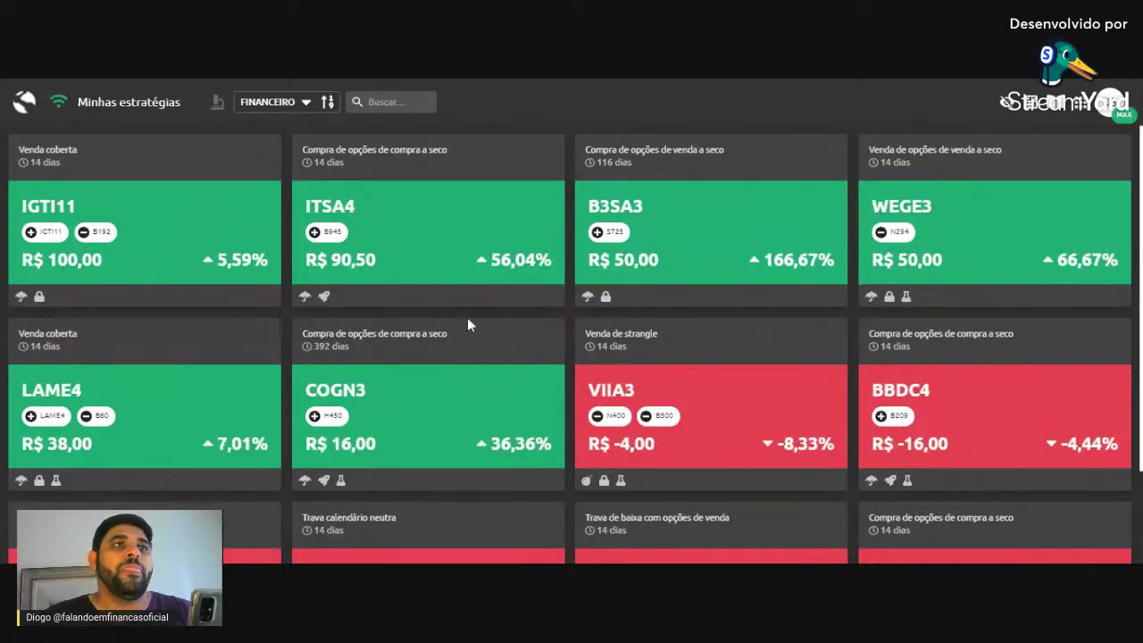
- Review the results of all strategy cards ordered by Financeiro, from lowest to highest and from highest to lowest
{"action": "scroll", "coordinate": [871, 282], "scroll_direction": "down", "scroll_amount": 2}
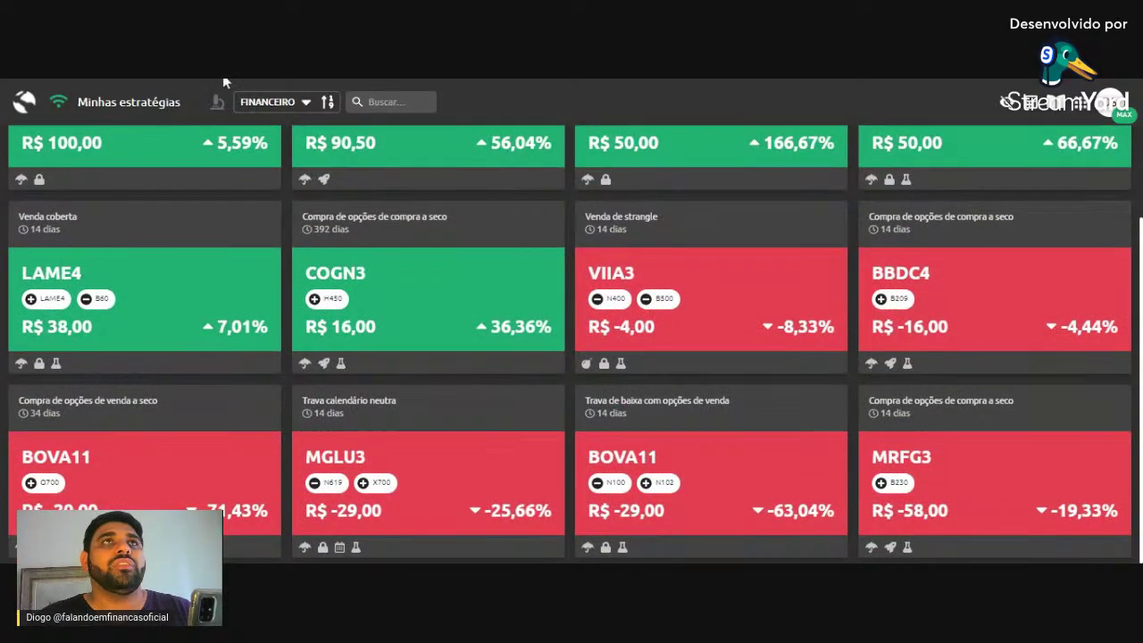
{"action": "left_click", "coordinate": [586, 297]}
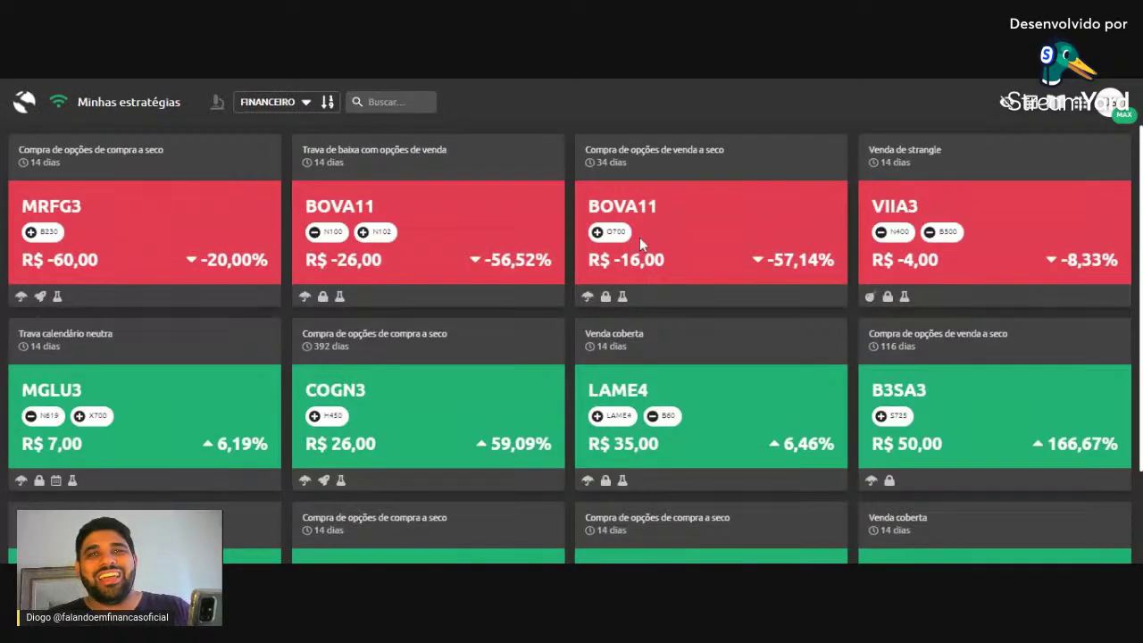
{"action": "left_click", "coordinate": [328, 102]}
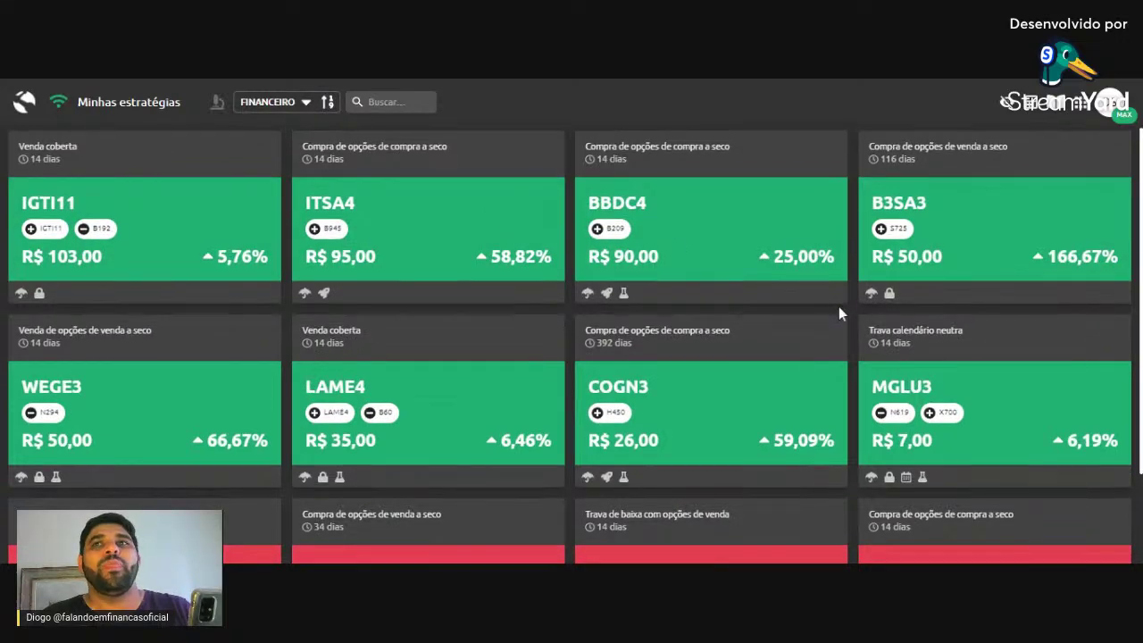
{"action": "scroll", "coordinate": [839, 313], "scroll_direction": "down", "scroll_amount": 2}
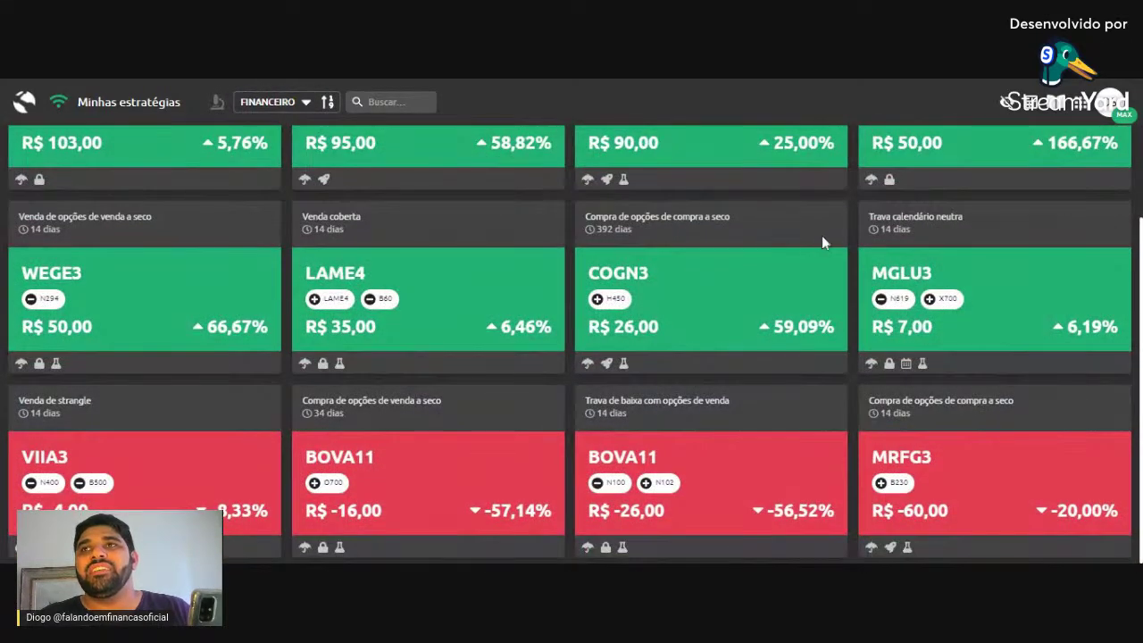
{"action": "scroll", "coordinate": [917, 184], "scroll_direction": "up", "scroll_amount": 2}
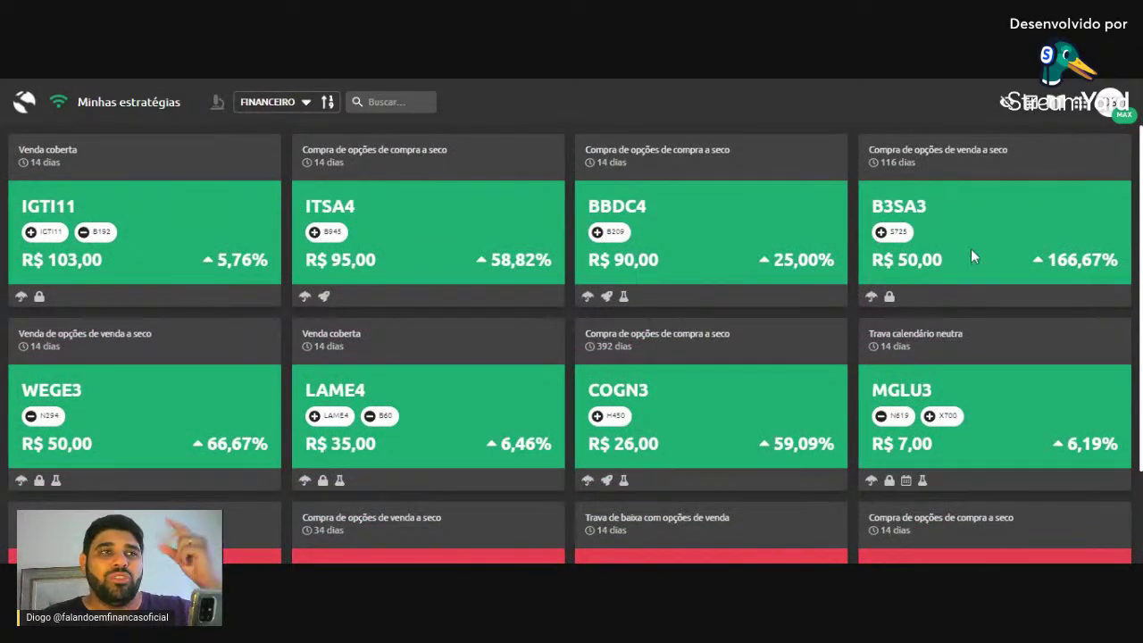
{"action": "scroll", "coordinate": [970, 259], "scroll_direction": "down", "scroll_amount": 2}
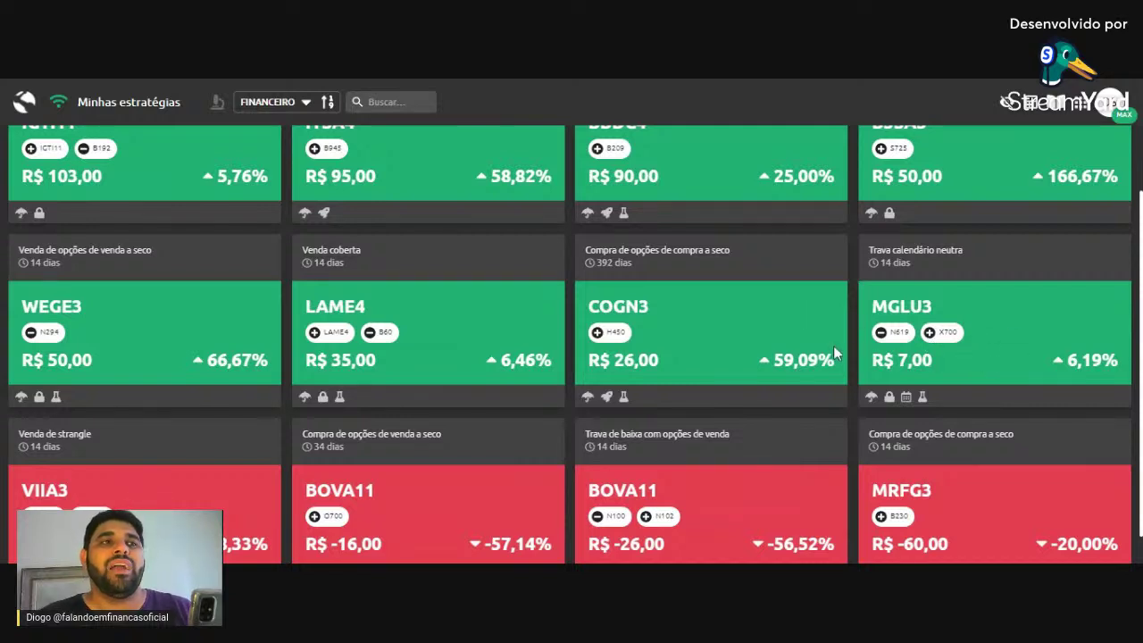
{"action": "scroll", "coordinate": [839, 349], "scroll_direction": "up", "scroll_amount": 1}
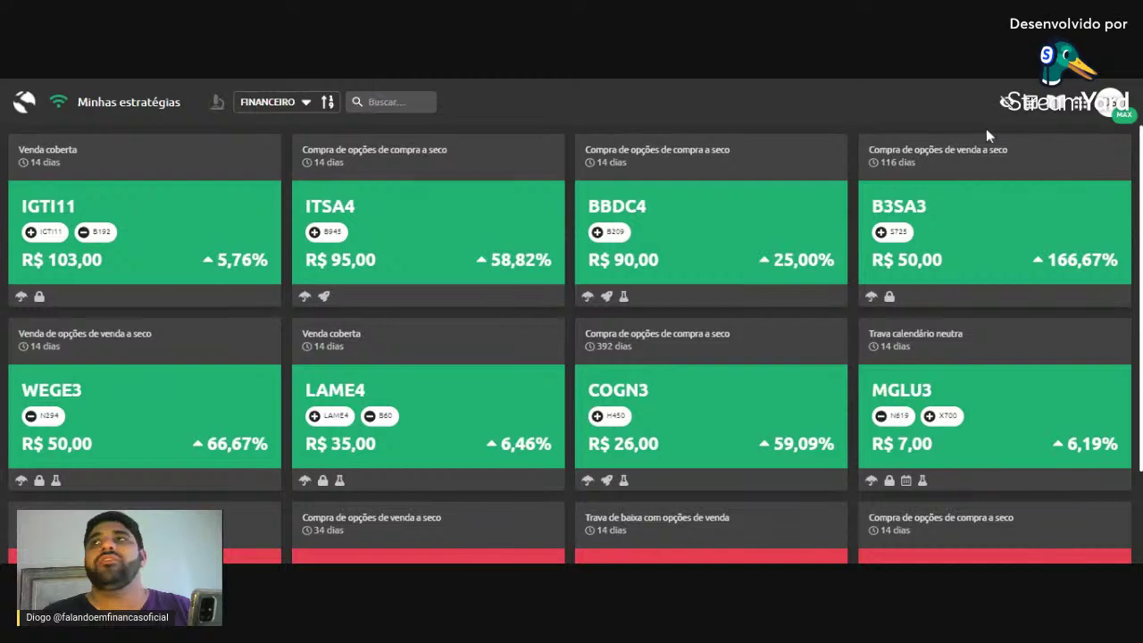
- Open Análise e Simulação and view the ITSA4 daily chart
{"action": "left_click", "coordinate": [1056, 102]}
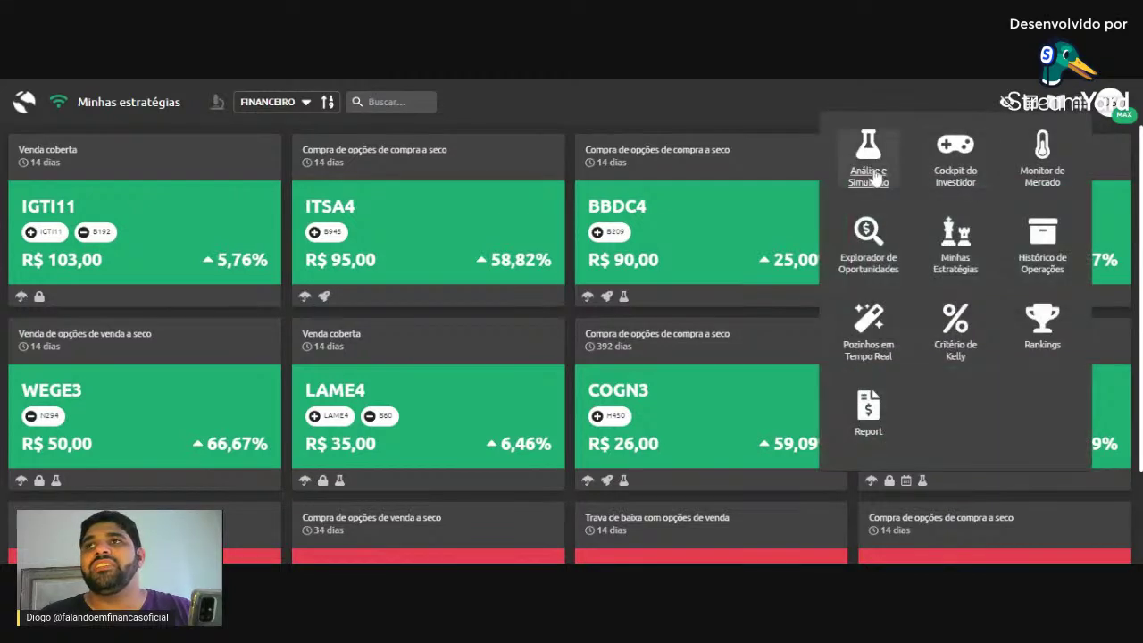
{"action": "left_click", "coordinate": [875, 177]}
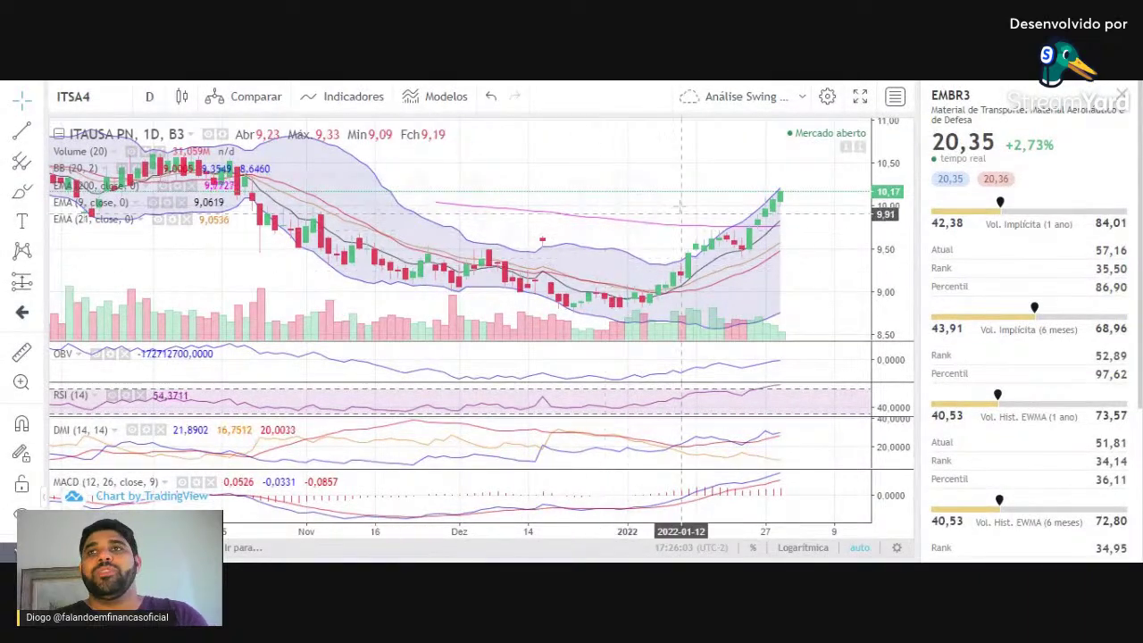
{"action": "left_click_drag", "start_coordinate": [683, 202], "coordinate": [418, 192]}
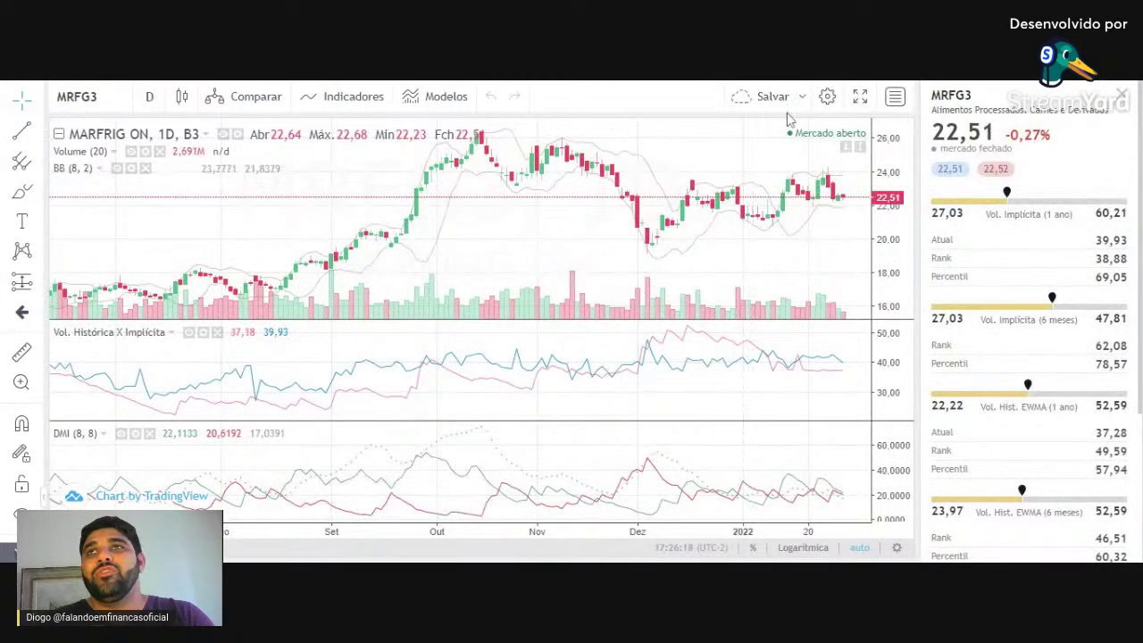
- Load the saved chart layout Análise Swing Trade in place of the MRFG3 chart
{"action": "left_click", "coordinate": [803, 98]}
{"action": "left_click", "coordinate": [786, 170]}
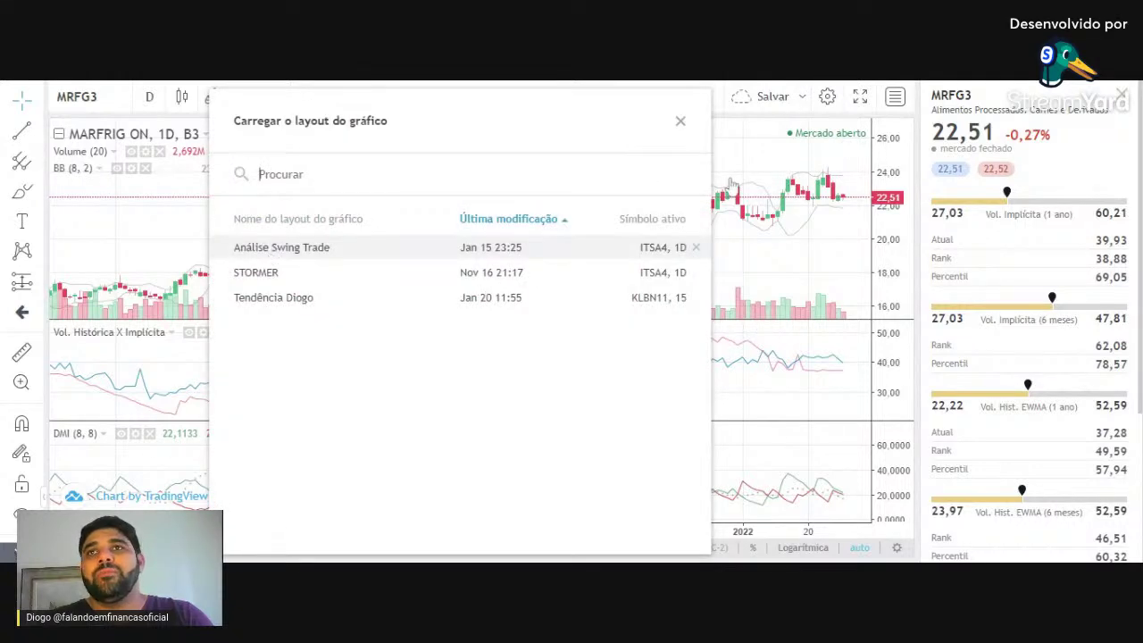
{"action": "left_click", "coordinate": [459, 252]}
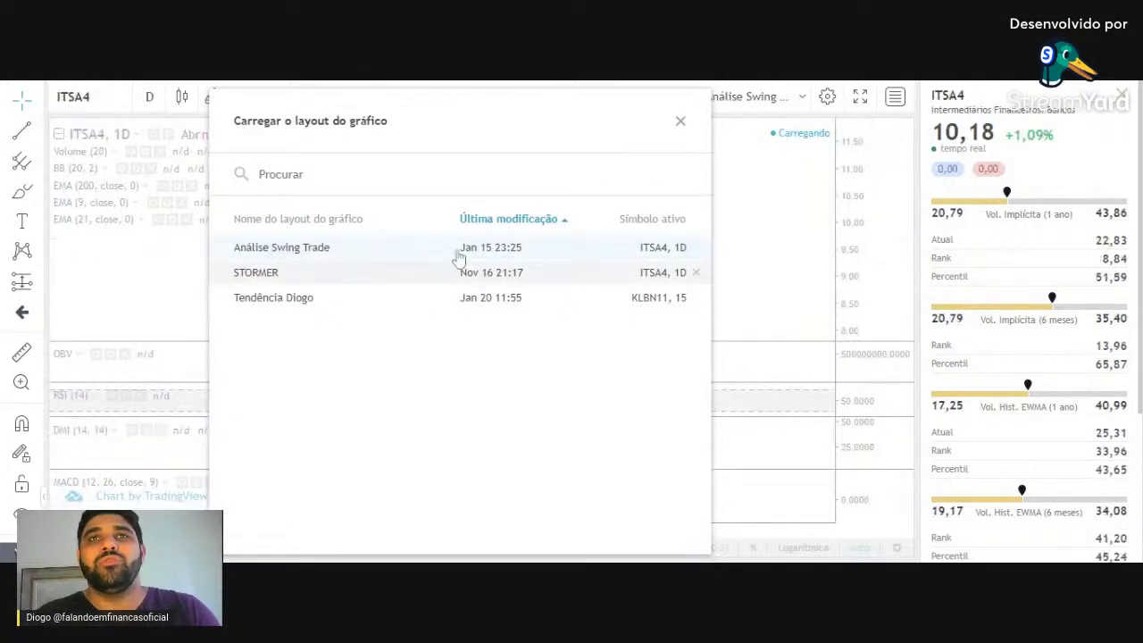
{"action": "left_click", "coordinate": [679, 122]}
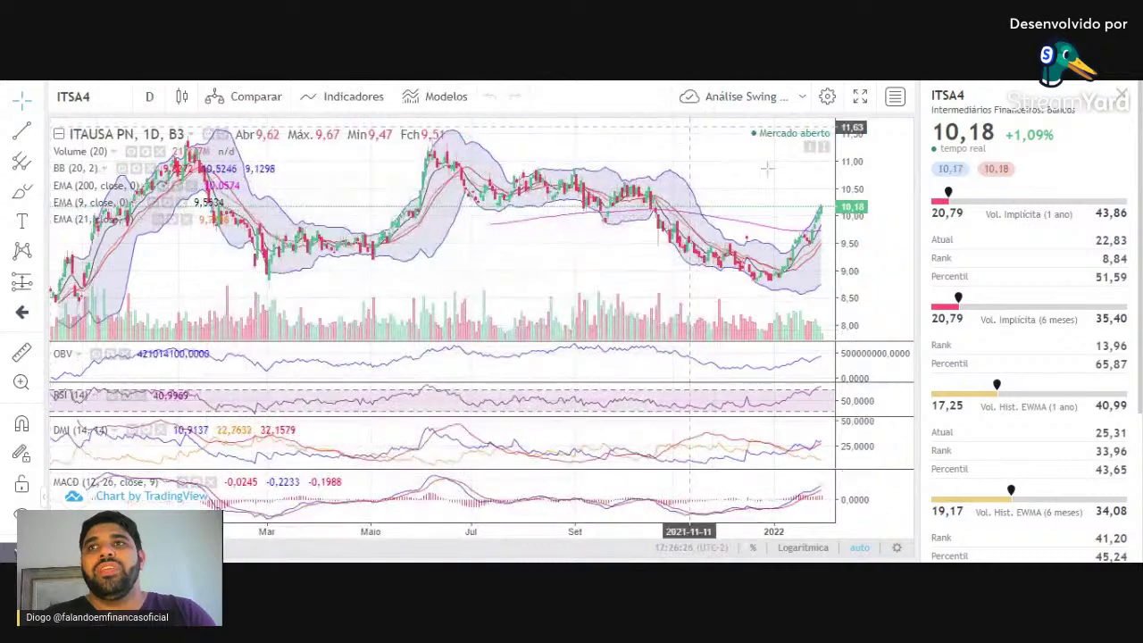
- Examine ITSA4's daily candles from late 2021 to January 2022 against the Bollinger Bands and moving averages
{"action": "scroll", "coordinate": [625, 268], "scroll_direction": "up", "scroll_amount": 2}
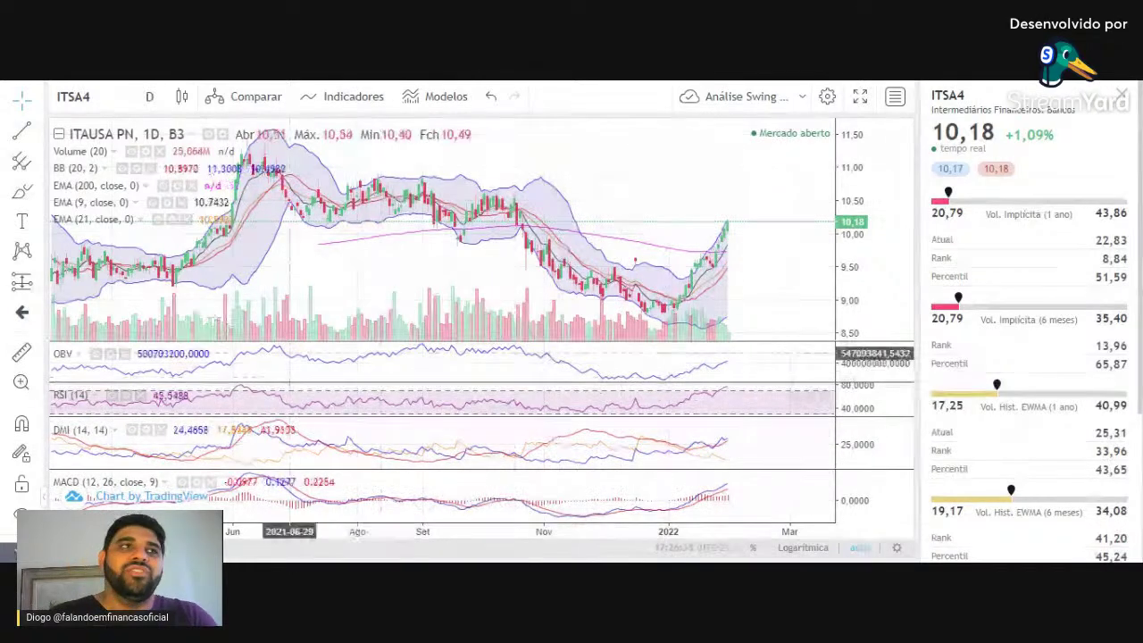
{"action": "scroll", "coordinate": [714, 179], "scroll_direction": "up", "scroll_amount": 3}
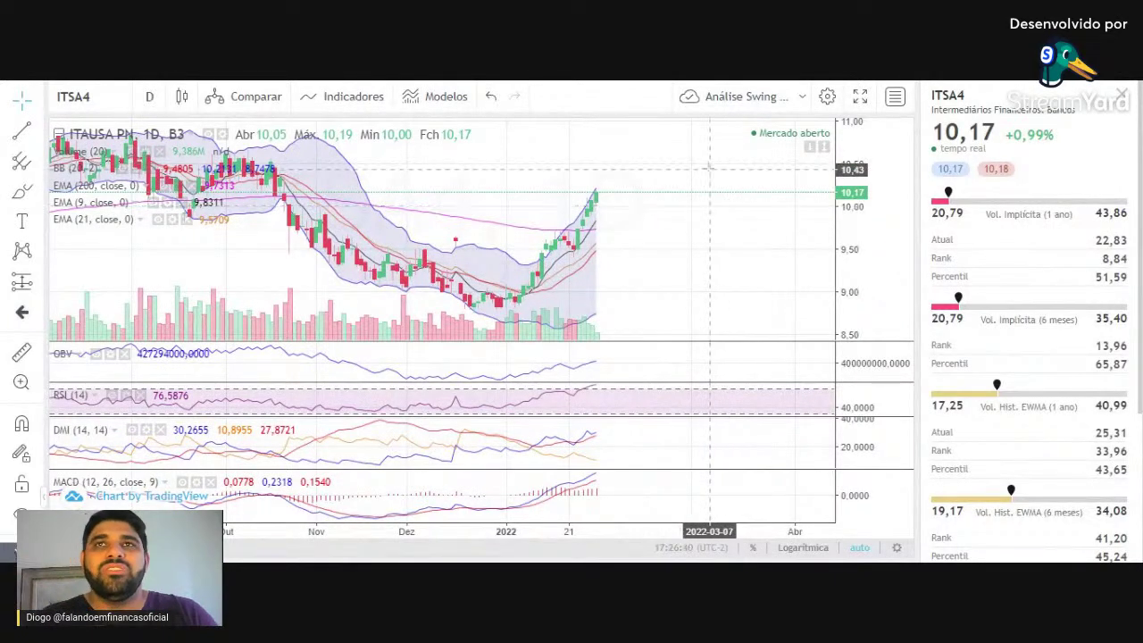
{"action": "left_click_drag", "start_coordinate": [651, 215], "coordinate": [688, 265]}
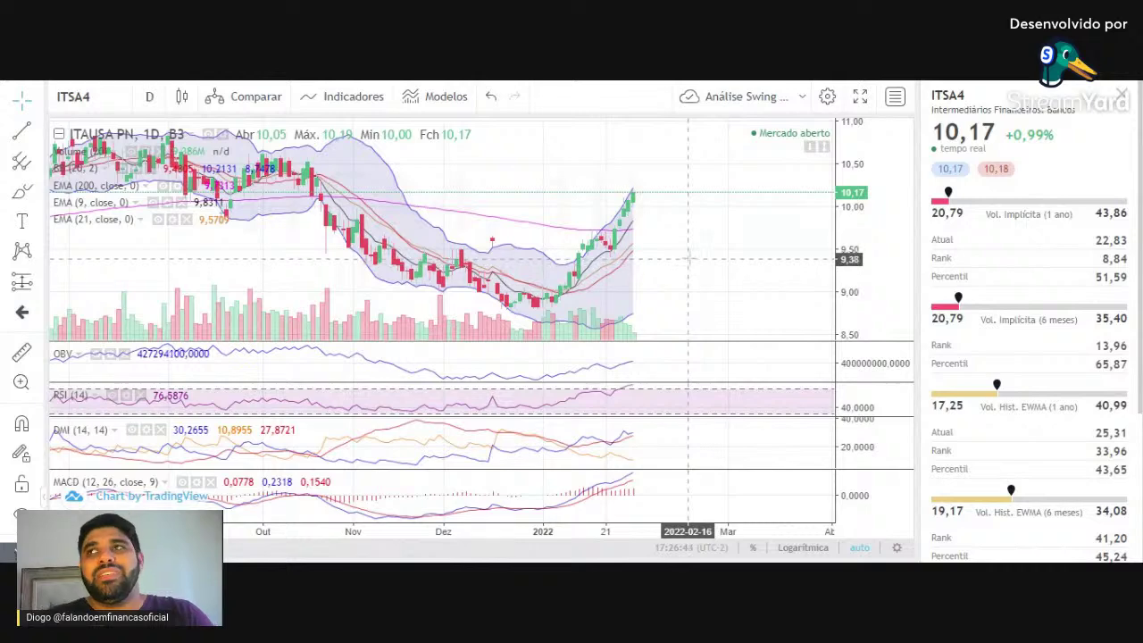
{"action": "scroll", "coordinate": [692, 245], "scroll_direction": "up", "scroll_amount": 2}
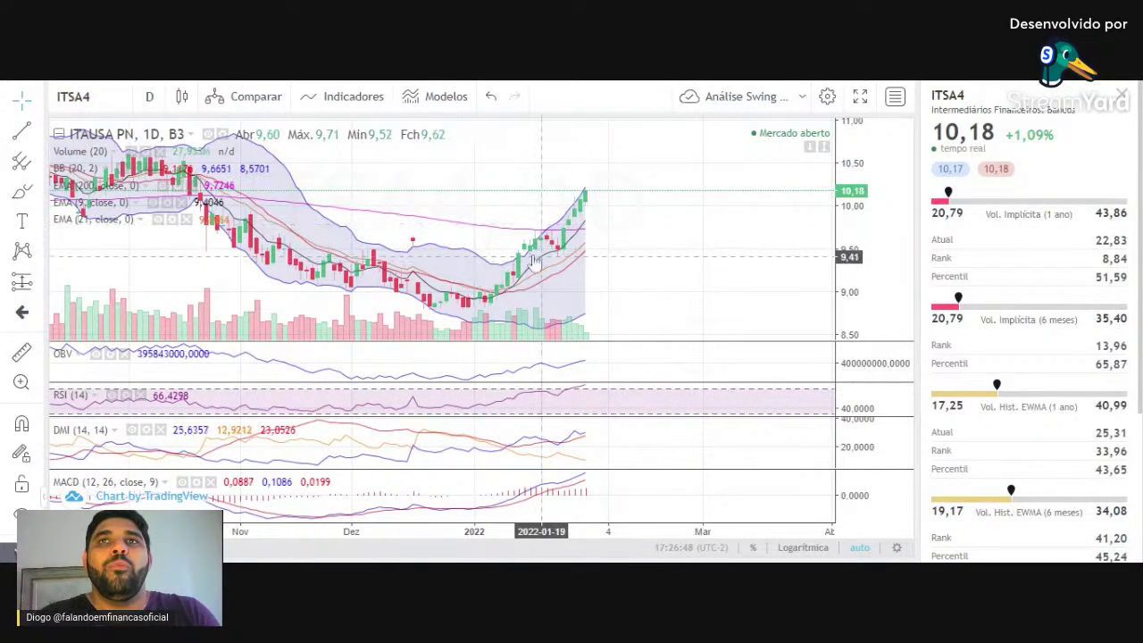
{"action": "left_click_drag", "start_coordinate": [467, 196], "coordinate": [556, 170]}
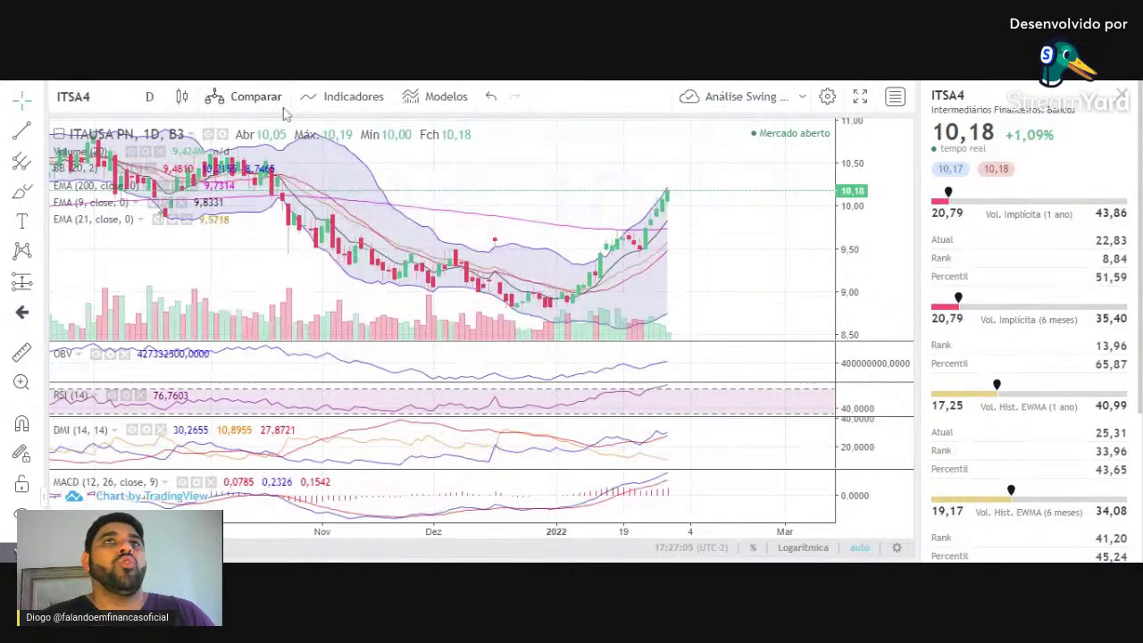
{"action": "scroll", "coordinate": [487, 230], "scroll_direction": "up", "scroll_amount": 4}
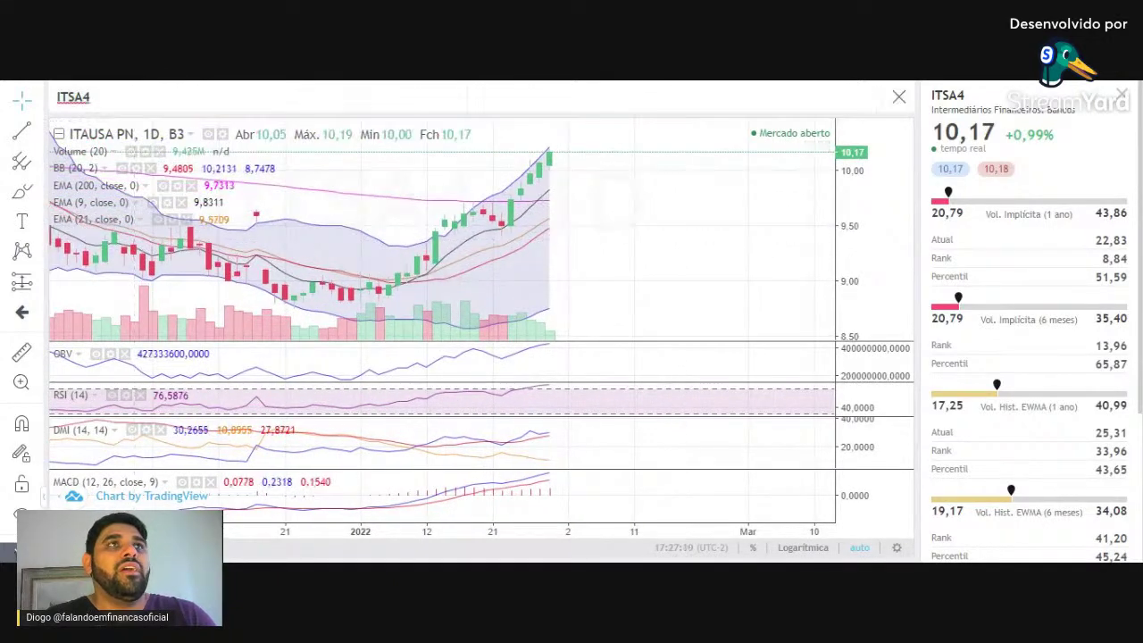
- Switch the chart to VALE3 and show its daily candles from November 2021 onward
{"action": "type", "text": "VALE3"}
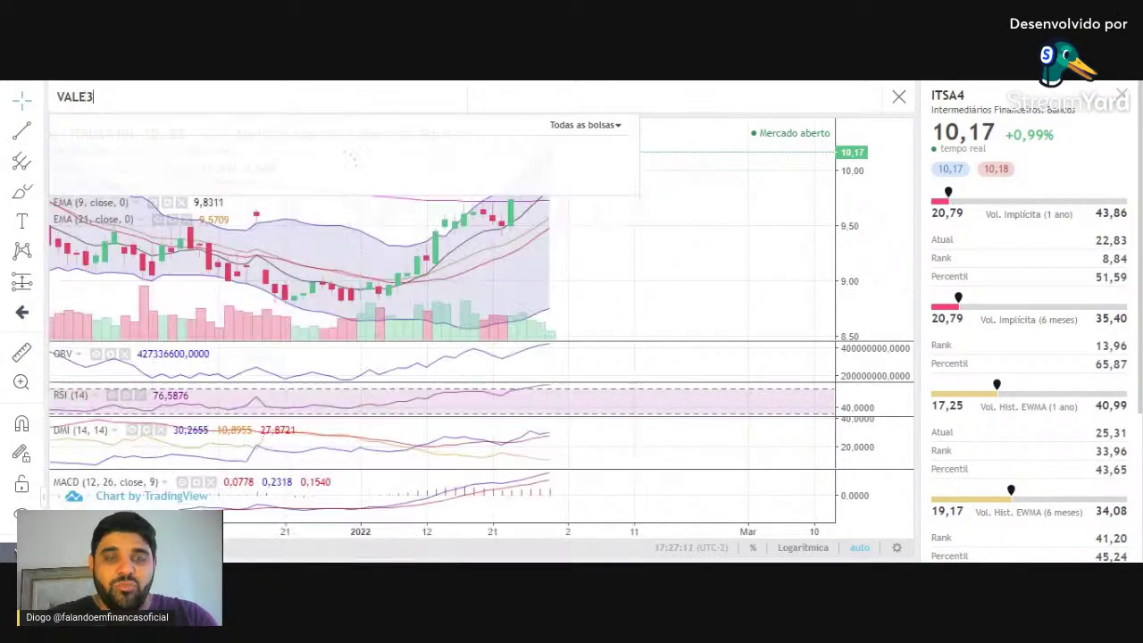
{"action": "key", "text": "Return"}
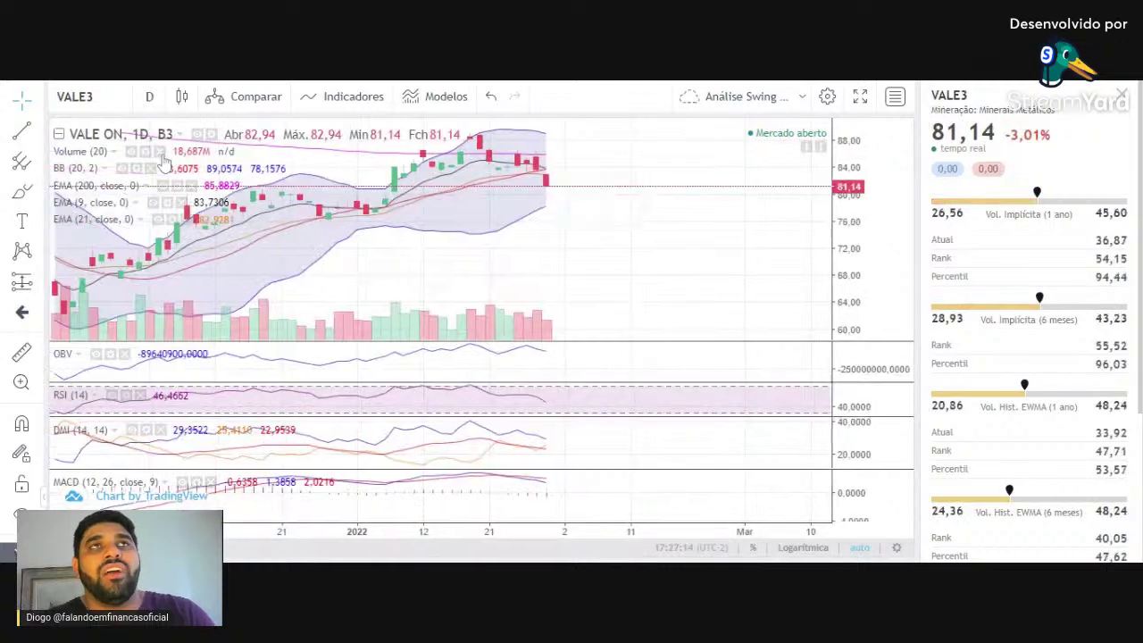
{"action": "scroll", "coordinate": [661, 234], "scroll_direction": "down", "scroll_amount": 3}
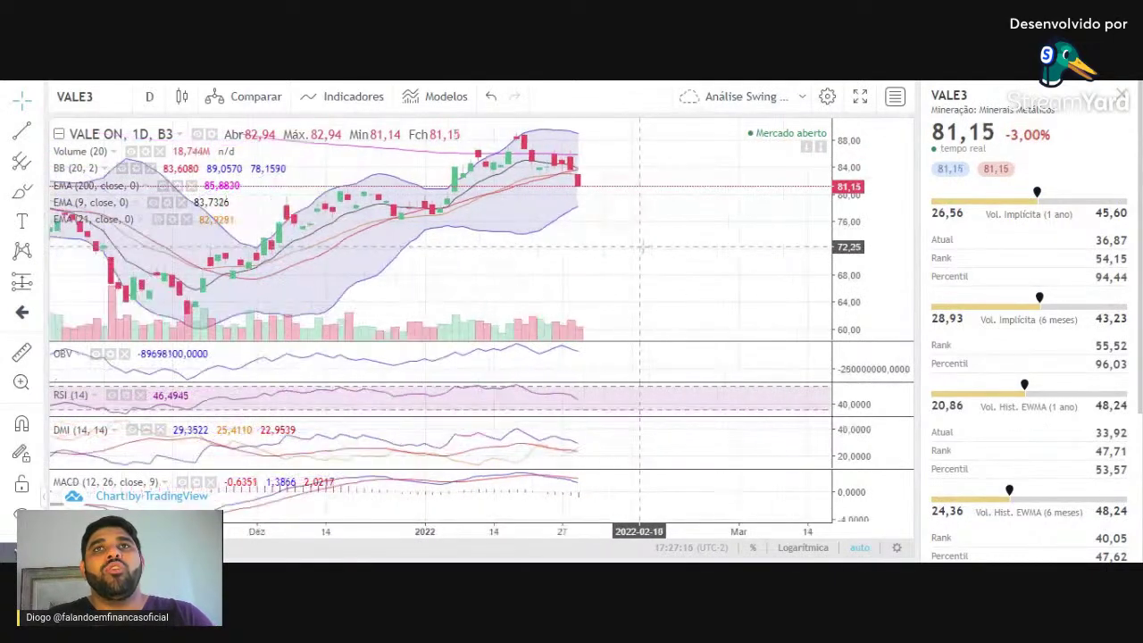
{"action": "left_click_drag", "start_coordinate": [652, 237], "coordinate": [630, 246]}
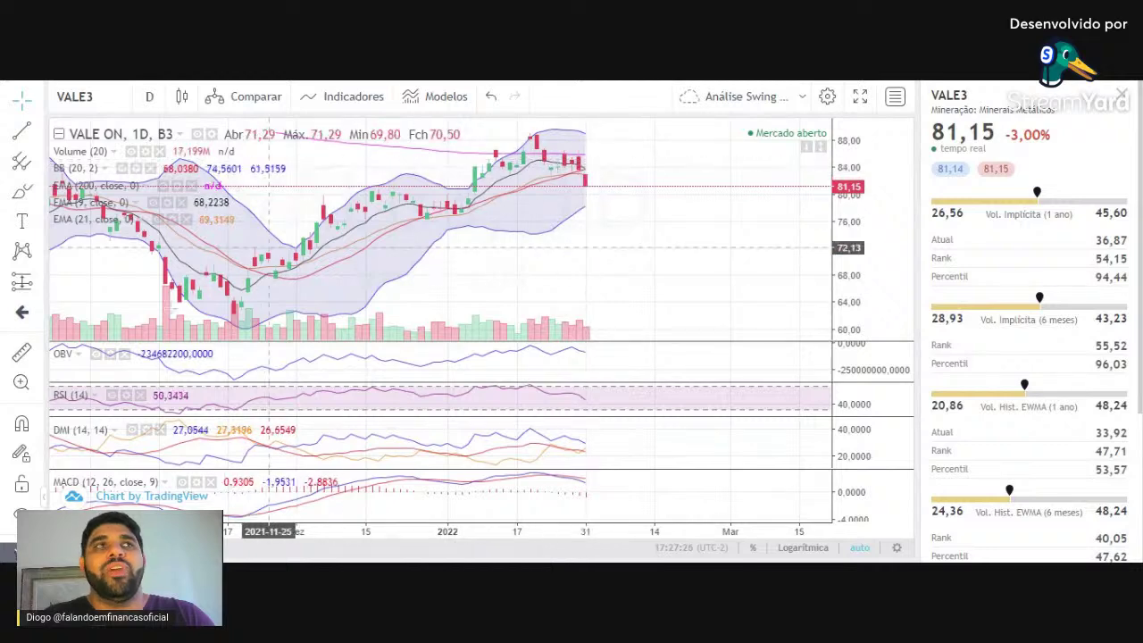
- Measure VALE3's price move from the 20 January 2022 peak to the latest candle, and clear the measurement
{"action": "key", "text": "shift"}
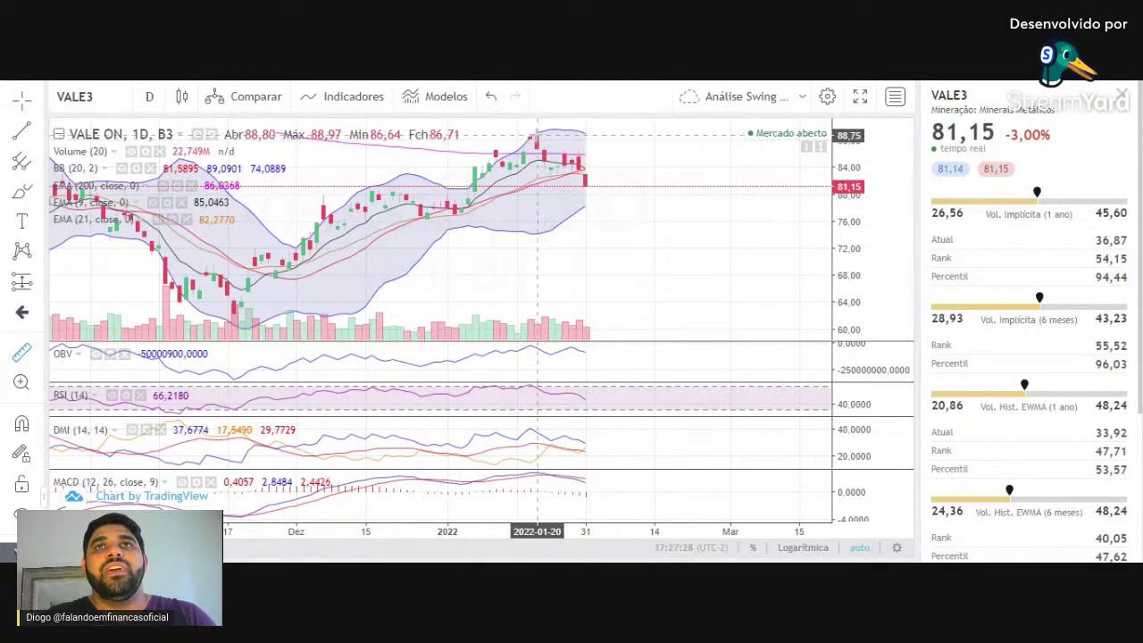
{"action": "left_click_drag", "start_coordinate": [537, 134], "coordinate": [659, 204]}
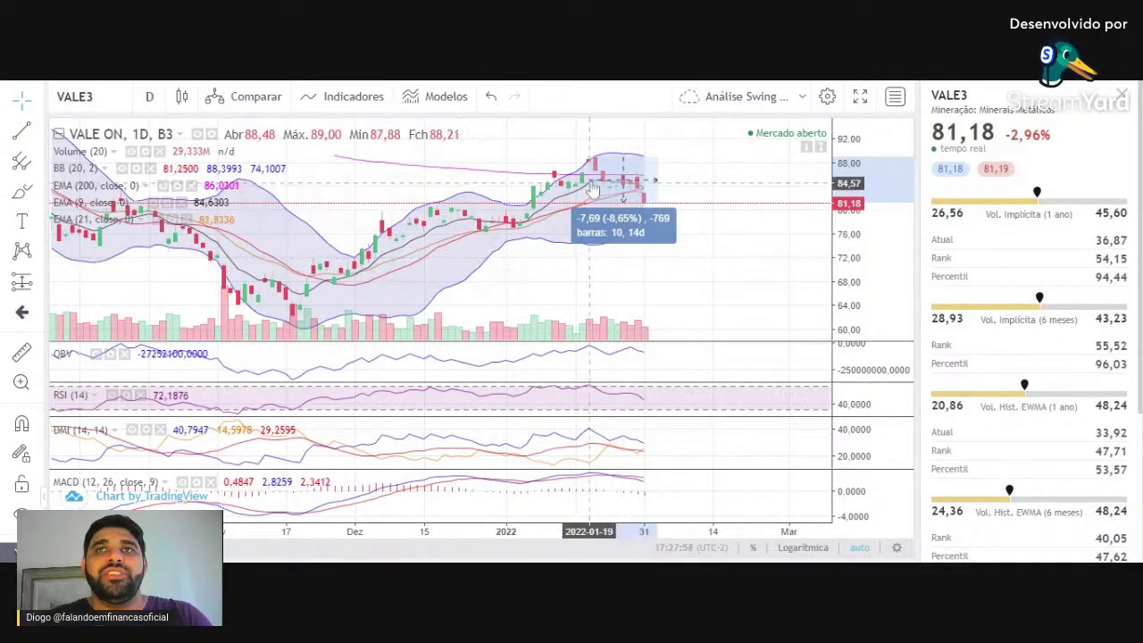
{"action": "left_click", "coordinate": [692, 185]}
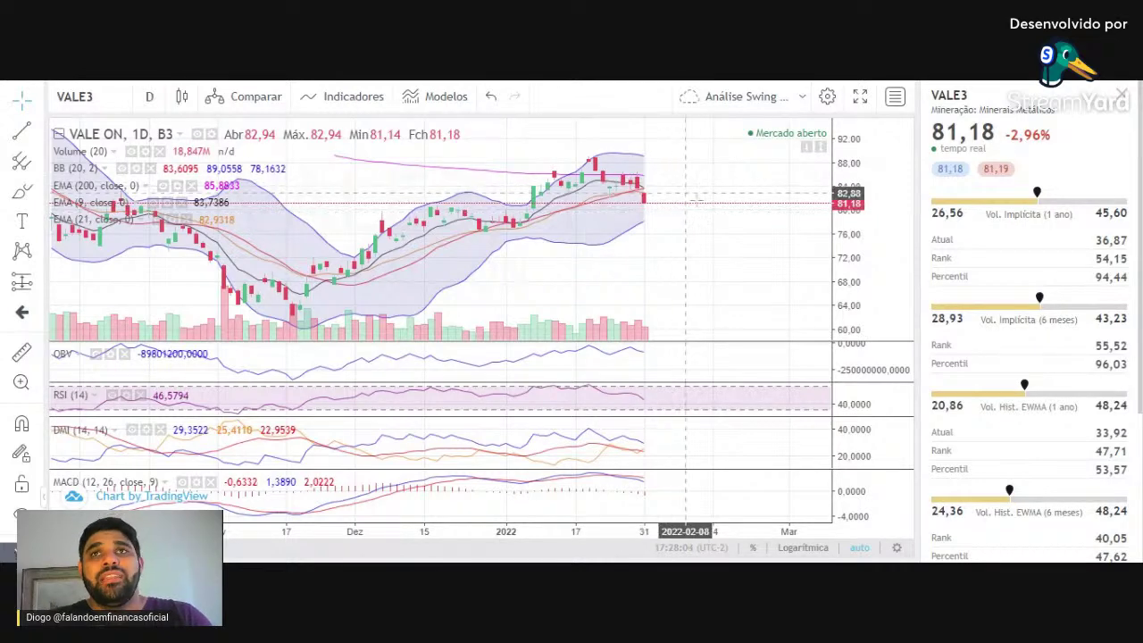
- Examine VALE3's January 2022 candles up close and in the context of the preceding months
{"action": "scroll", "coordinate": [705, 212], "scroll_direction": "up", "scroll_amount": 2}
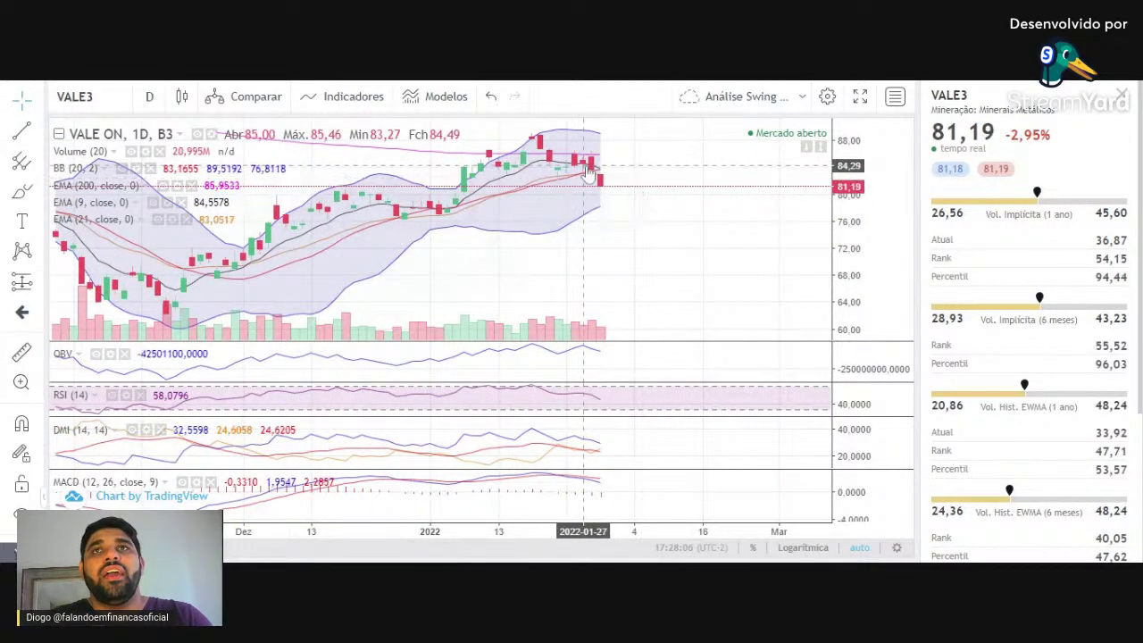
{"action": "scroll", "coordinate": [661, 174], "scroll_direction": "up", "scroll_amount": 3}
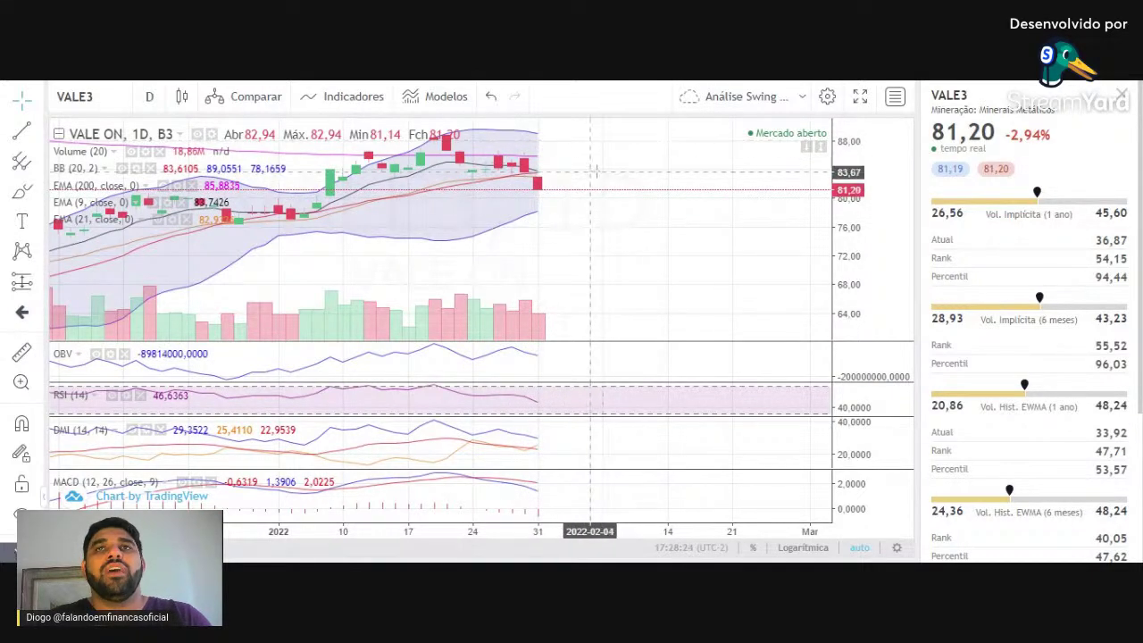
{"action": "scroll", "coordinate": [591, 178], "scroll_direction": "down", "scroll_amount": 5}
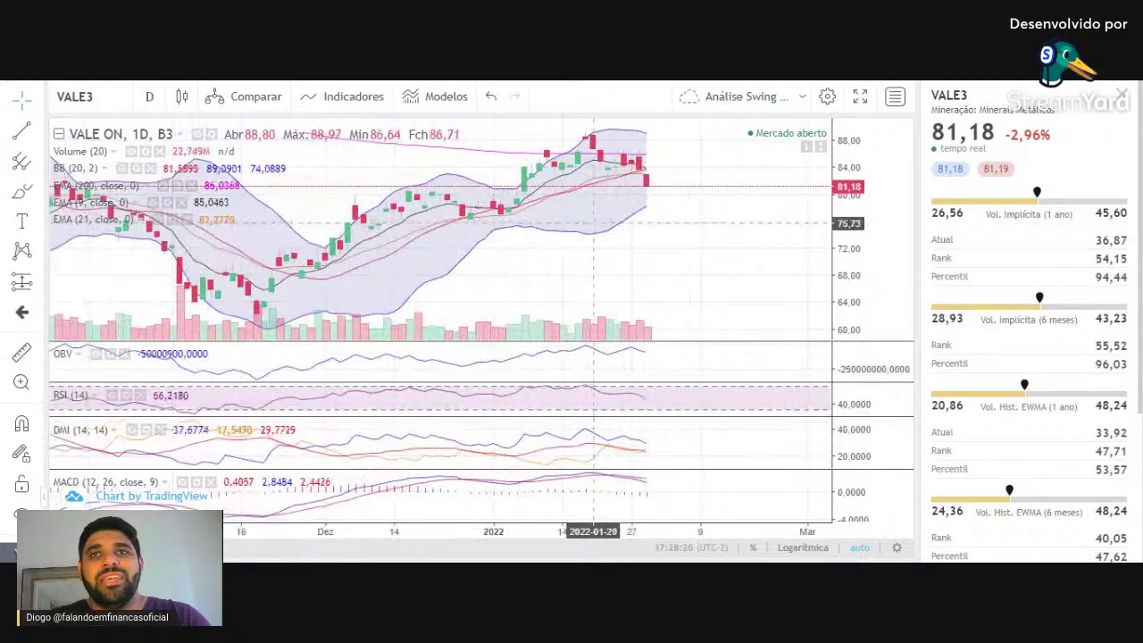
- Compare VALE3's latest daily candles with its October 2021 to January 2022 trend, Bollinger Bands and moving averages
{"action": "scroll", "coordinate": [593, 223], "scroll_direction": "down", "scroll_amount": 3}
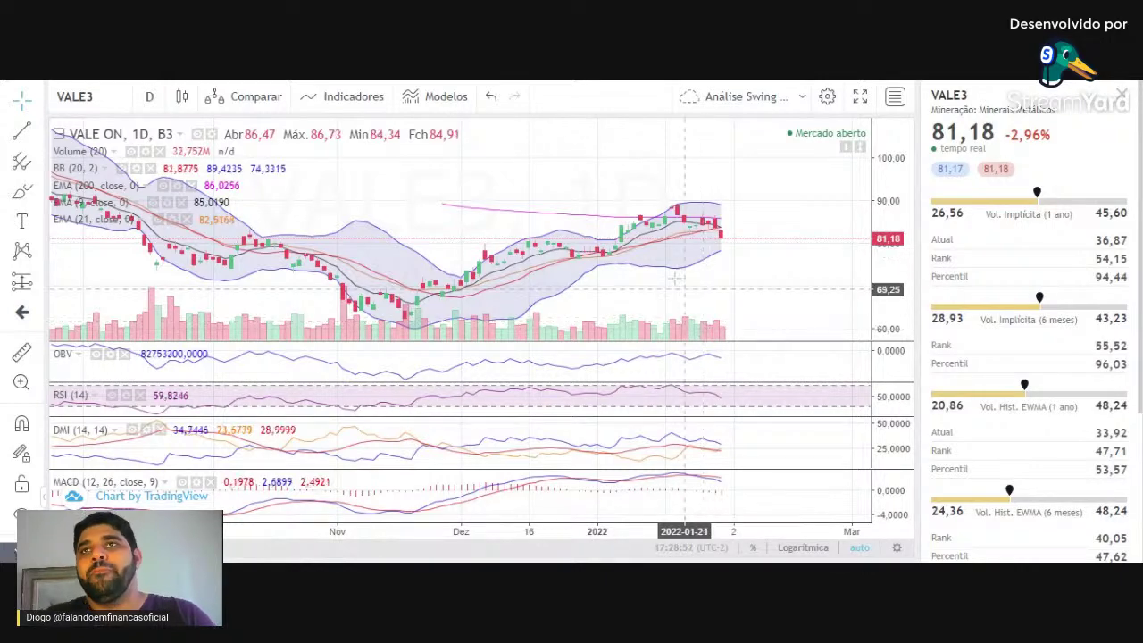
{"action": "scroll", "coordinate": [753, 247], "scroll_direction": "up", "scroll_amount": 3}
{"action": "scroll", "coordinate": [663, 227], "scroll_direction": "up", "scroll_amount": 2}
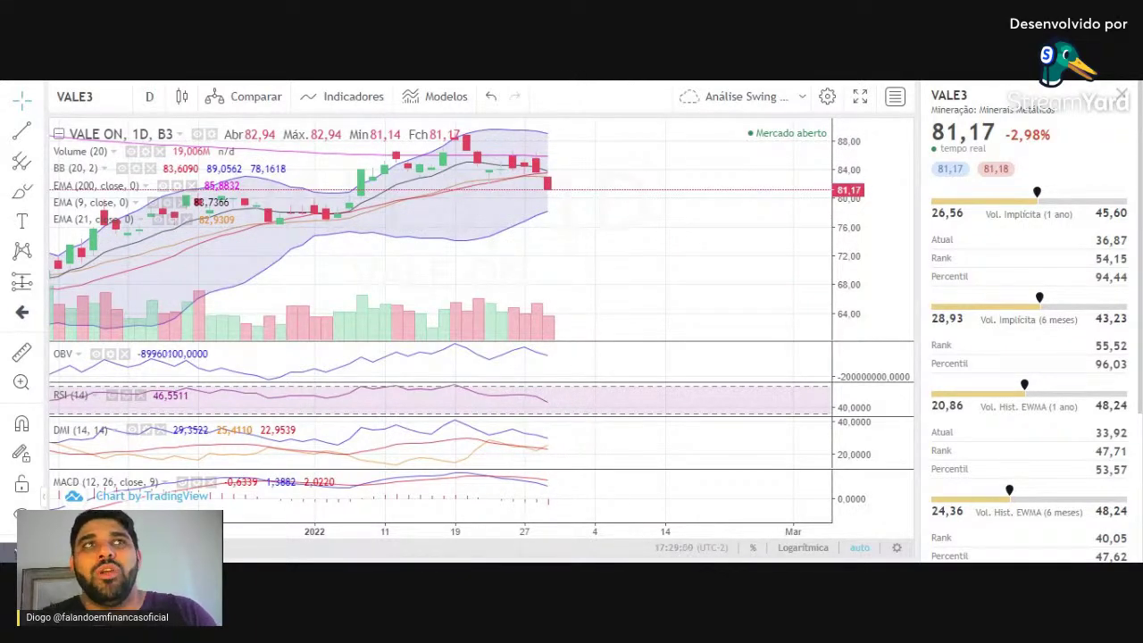
{"action": "scroll", "coordinate": [622, 201], "scroll_direction": "down", "scroll_amount": 3}
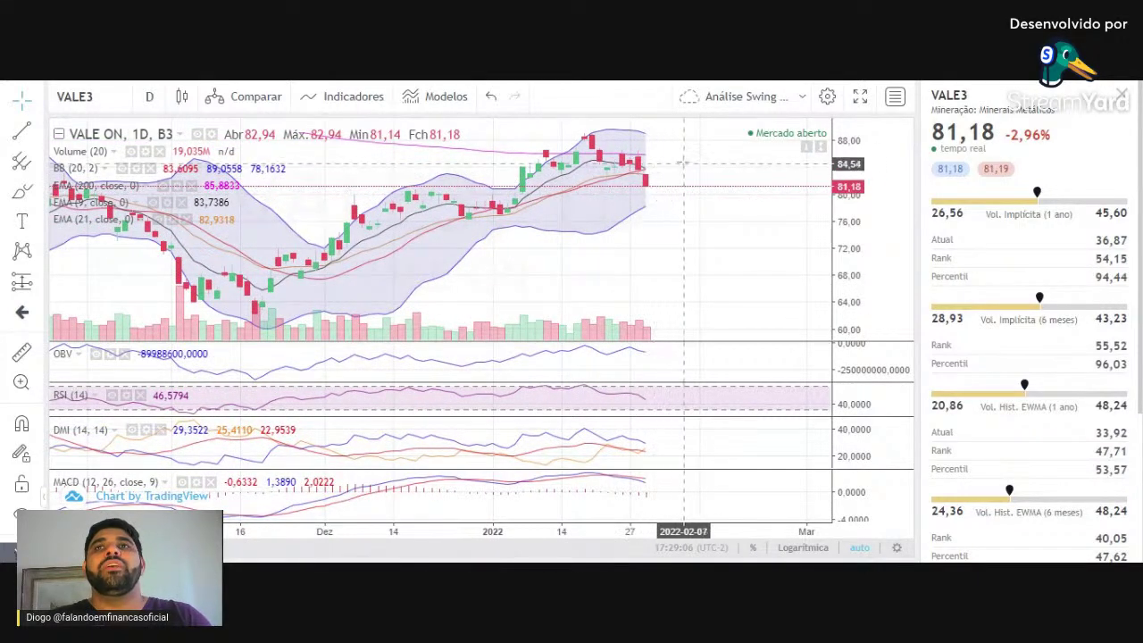
{"action": "left_click_drag", "start_coordinate": [692, 172], "coordinate": [616, 169]}
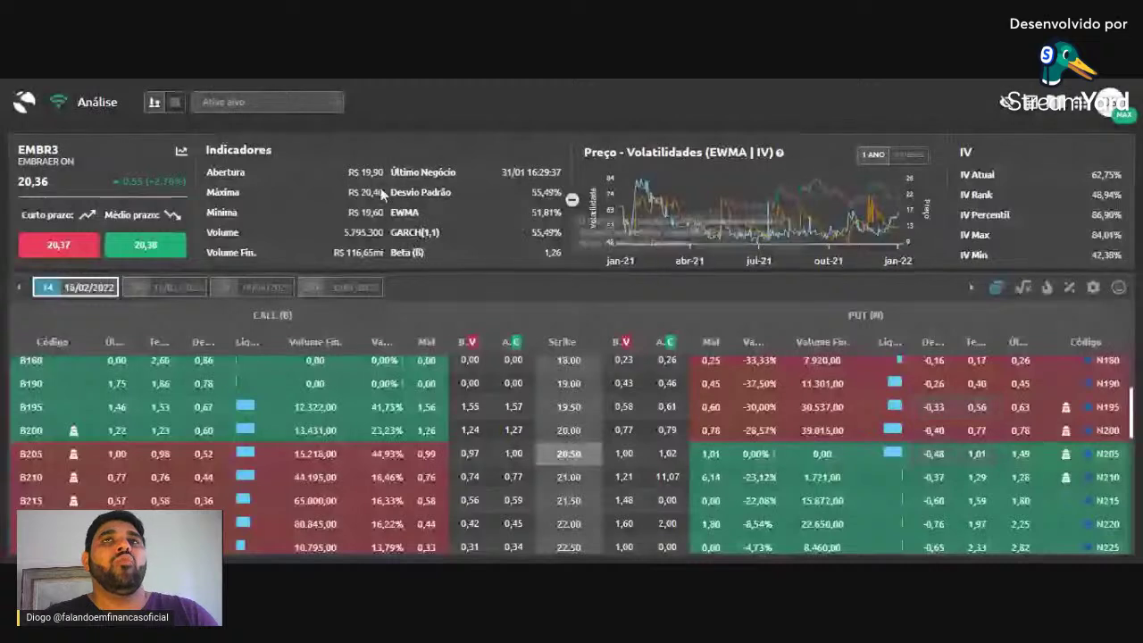
- Load VALE3 on the options analysis page and browse the 18/02/2022 chain around and above the current price
{"action": "left_click", "coordinate": [267, 101]}
{"action": "type", "text": "vak"}
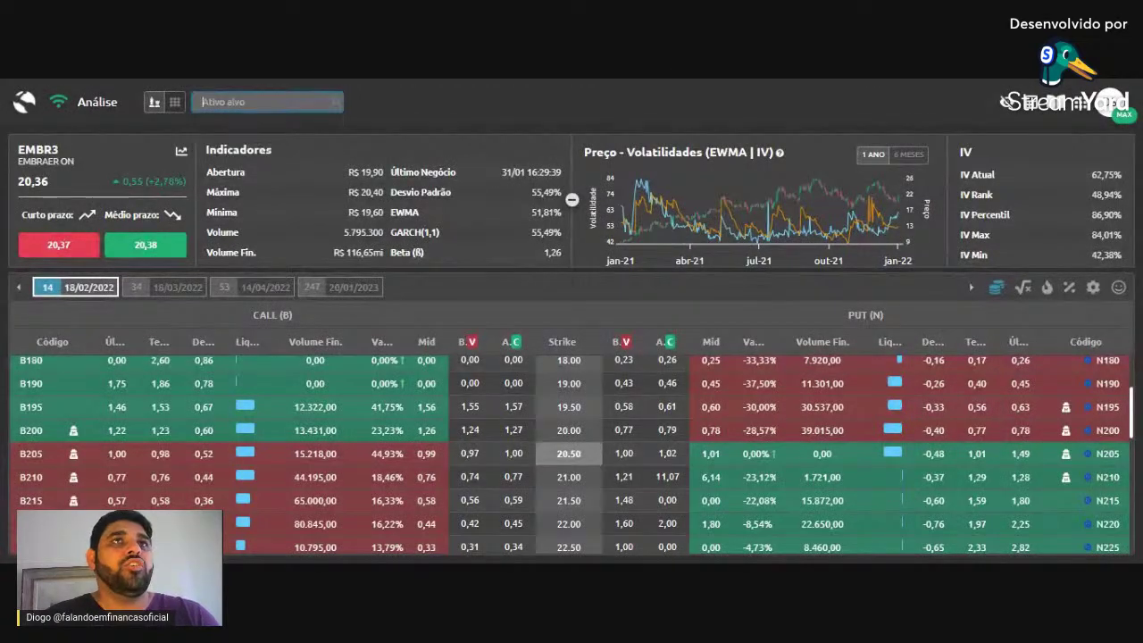
{"action": "key", "text": "BackSpace"}
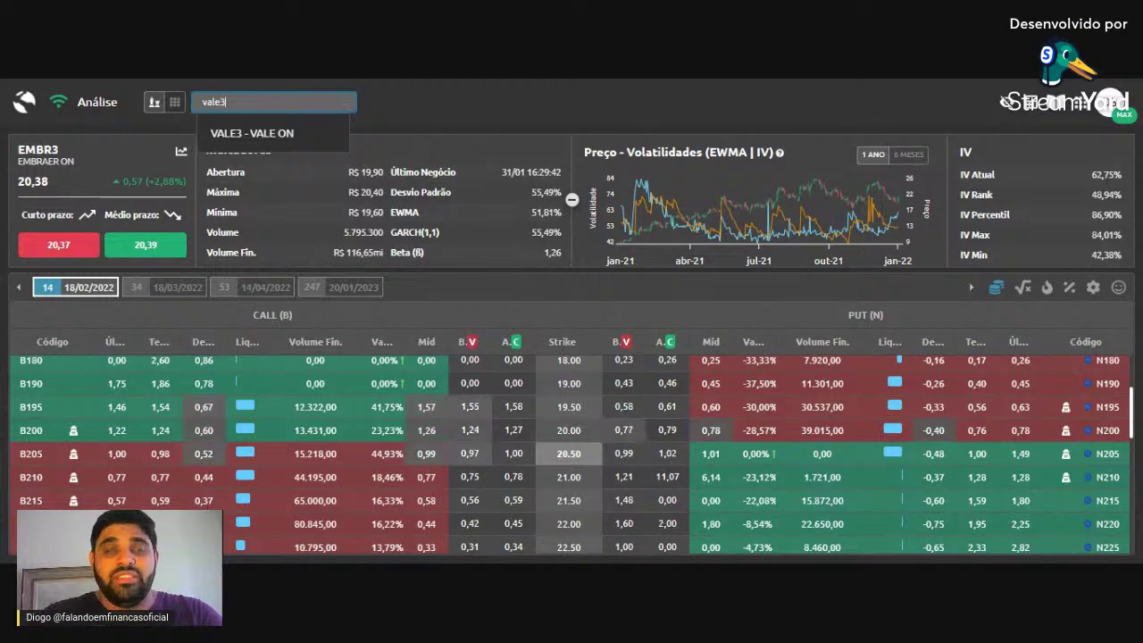
{"action": "left_click", "coordinate": [322, 136]}
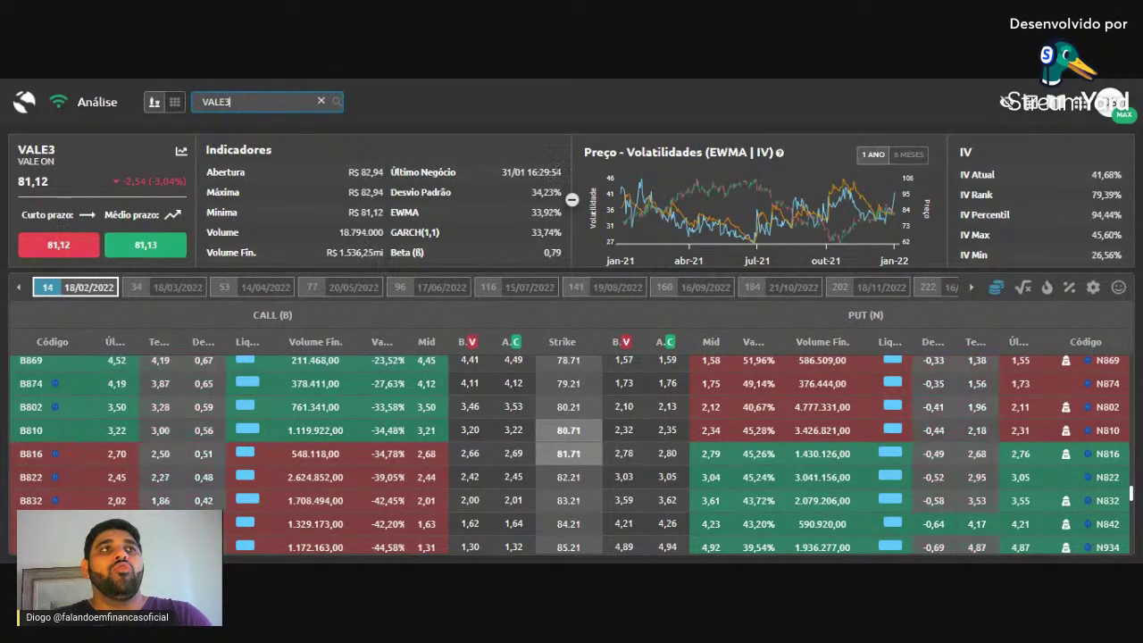
{"action": "mouse_move", "coordinate": [86, 214]}
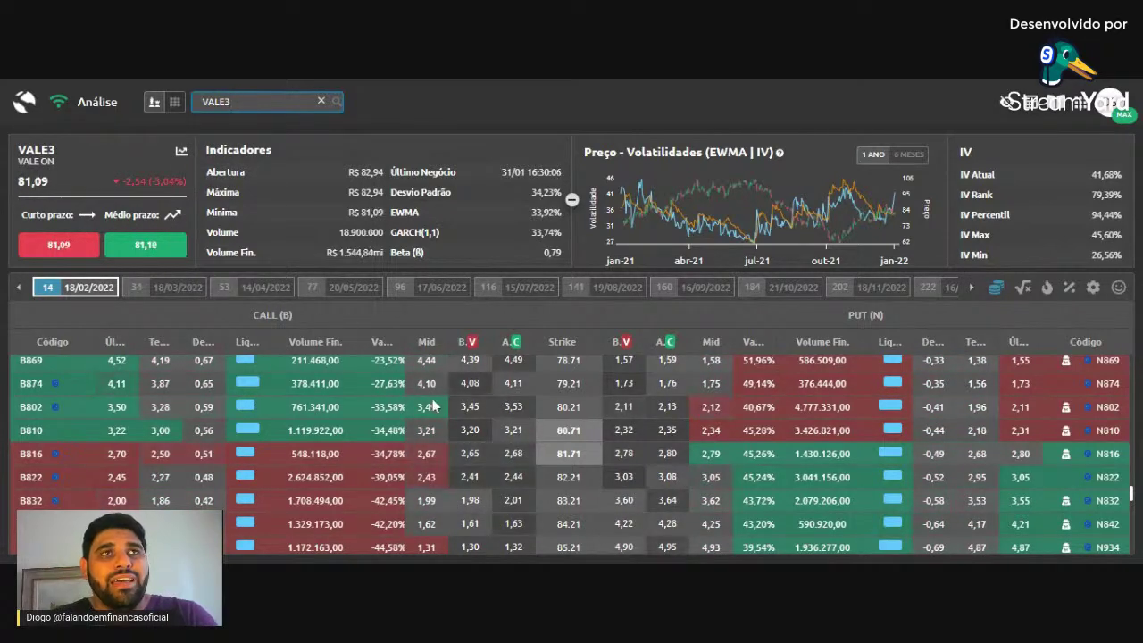
{"action": "scroll", "coordinate": [438, 412], "scroll_direction": "down", "scroll_amount": 2}
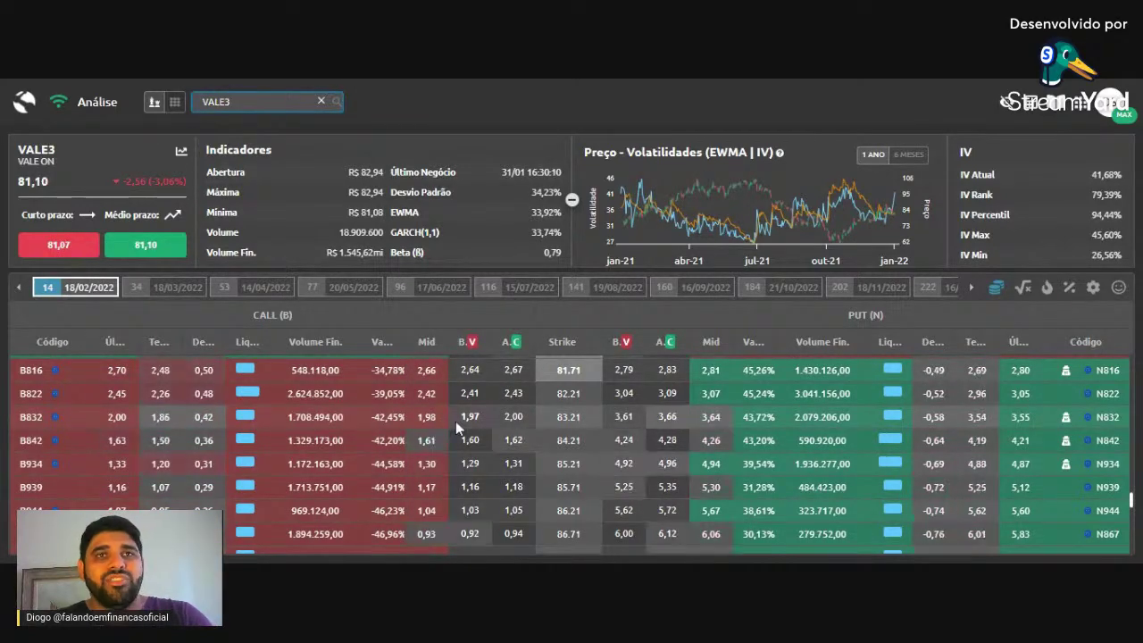
- Switch the VALE3 option chain to the custom column layout with volatility and delta, and compare the call and put strikes
{"action": "left_click", "coordinate": [1093, 288]}
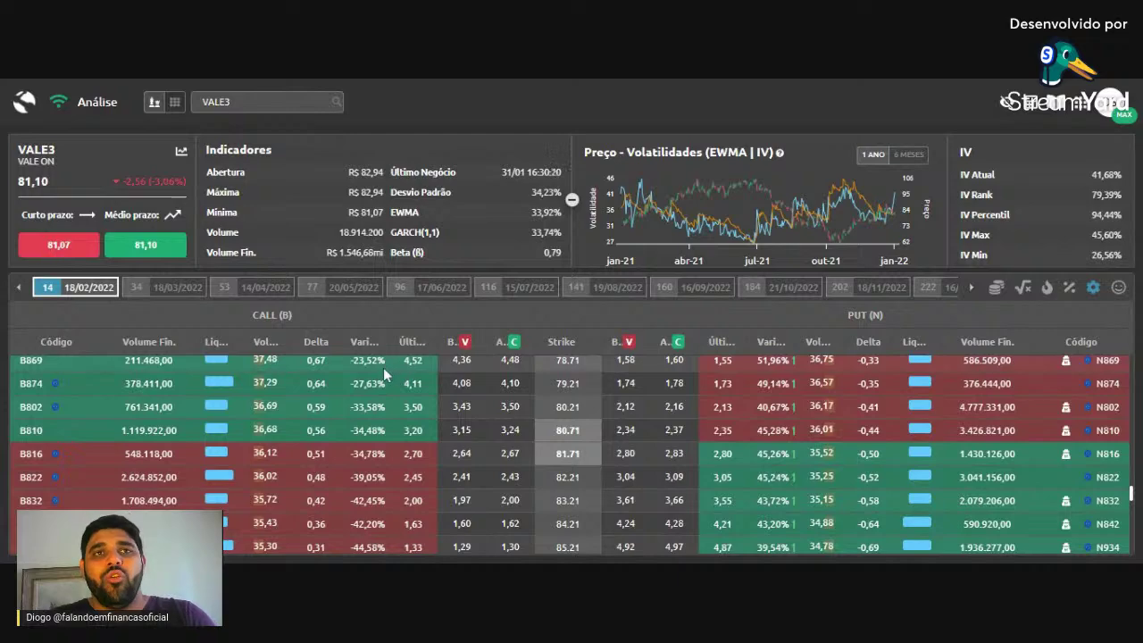
{"action": "scroll", "coordinate": [383, 367], "scroll_direction": "down", "scroll_amount": 2}
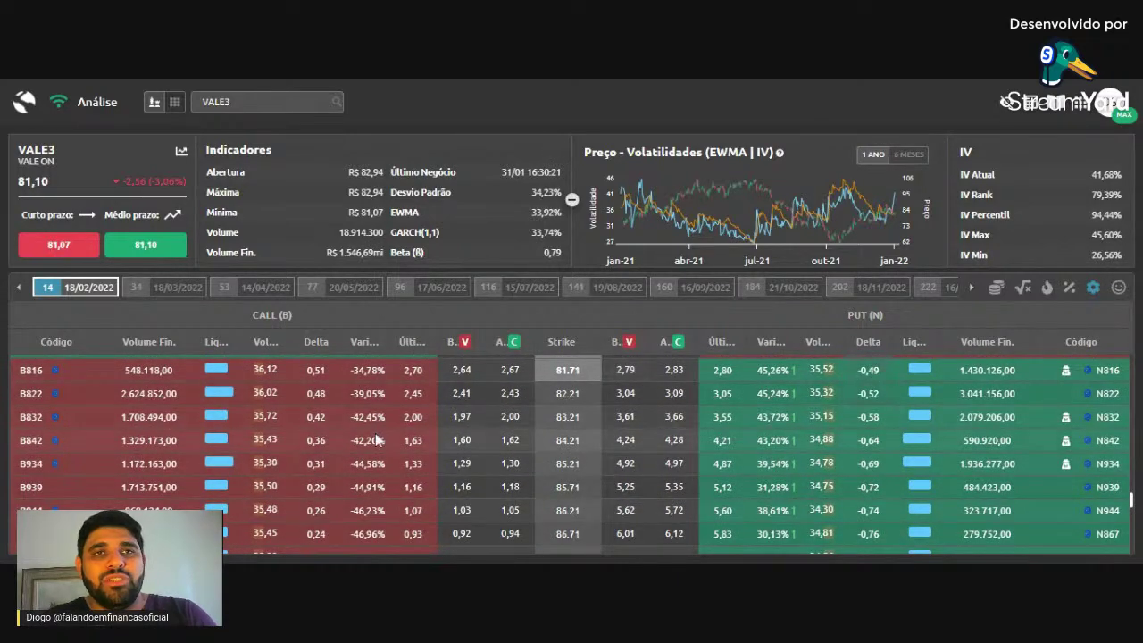
{"action": "scroll", "coordinate": [375, 432], "scroll_direction": "down", "scroll_amount": 2}
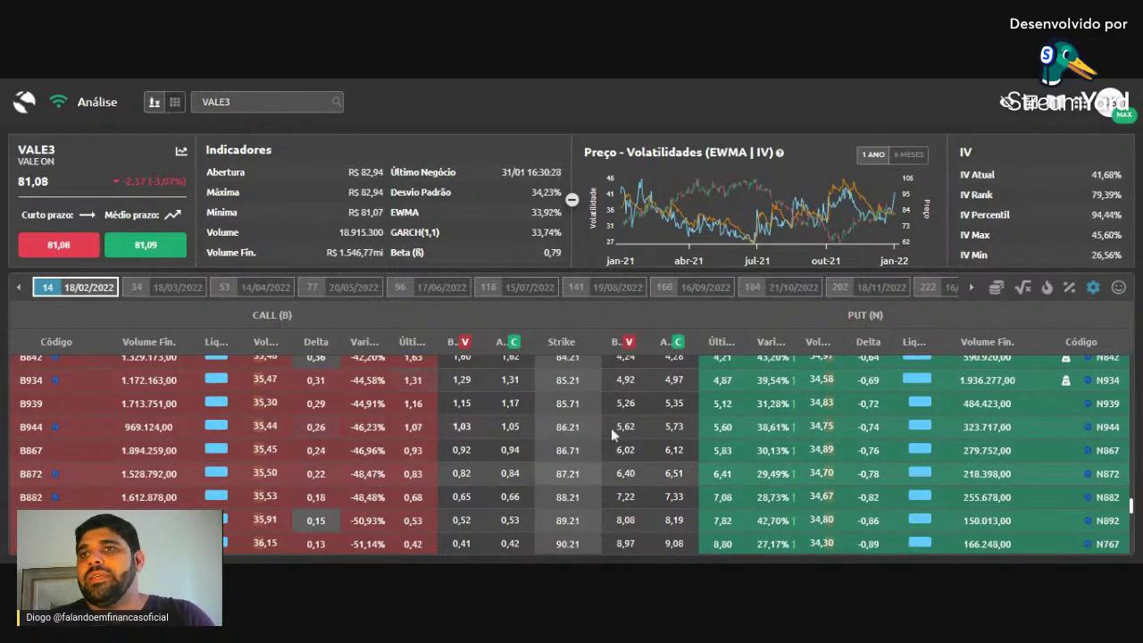
{"action": "scroll", "coordinate": [751, 451], "scroll_direction": "up", "scroll_amount": 5}
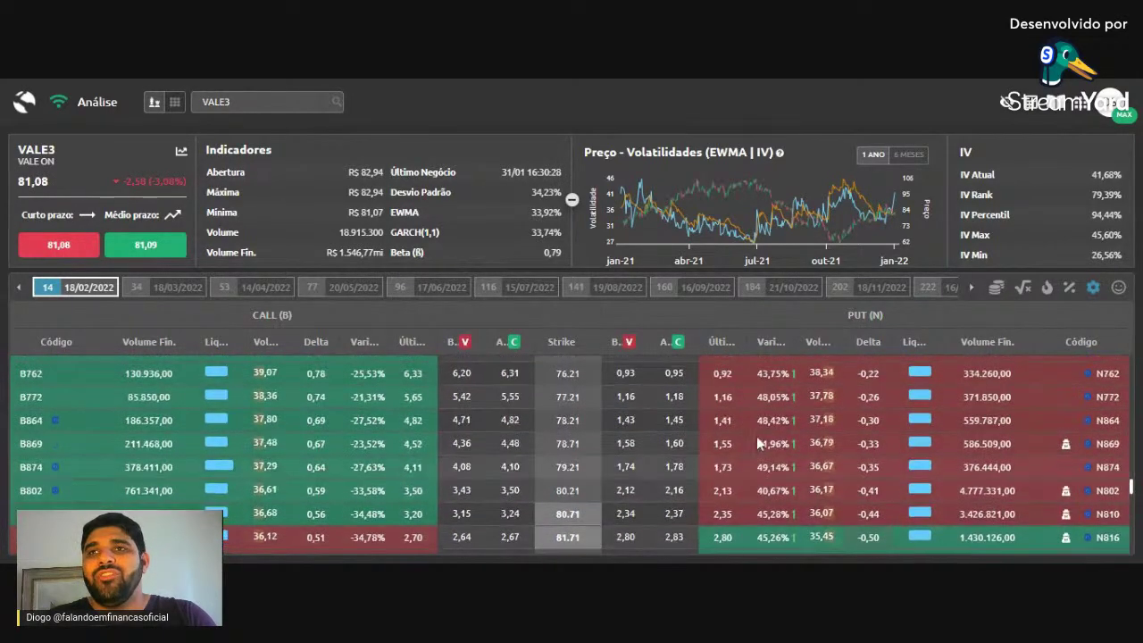
{"action": "scroll", "coordinate": [762, 387], "scroll_direction": "down", "scroll_amount": 2}
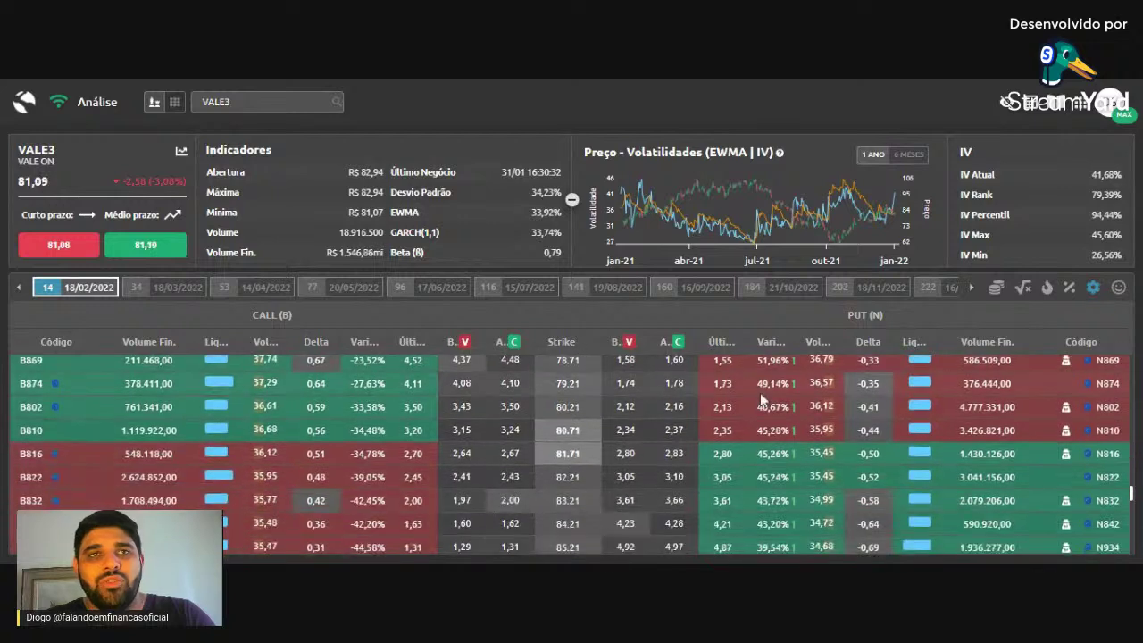
{"action": "scroll", "coordinate": [761, 396], "scroll_direction": "down", "scroll_amount": 2}
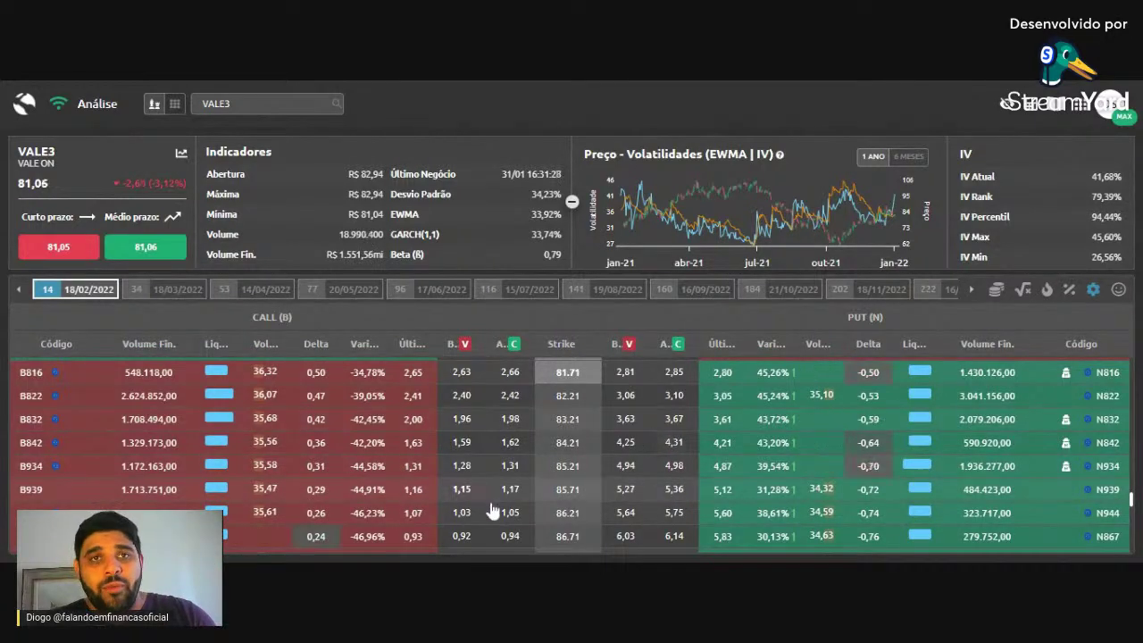
{"action": "scroll", "coordinate": [487, 463], "scroll_direction": "down", "scroll_amount": 2}
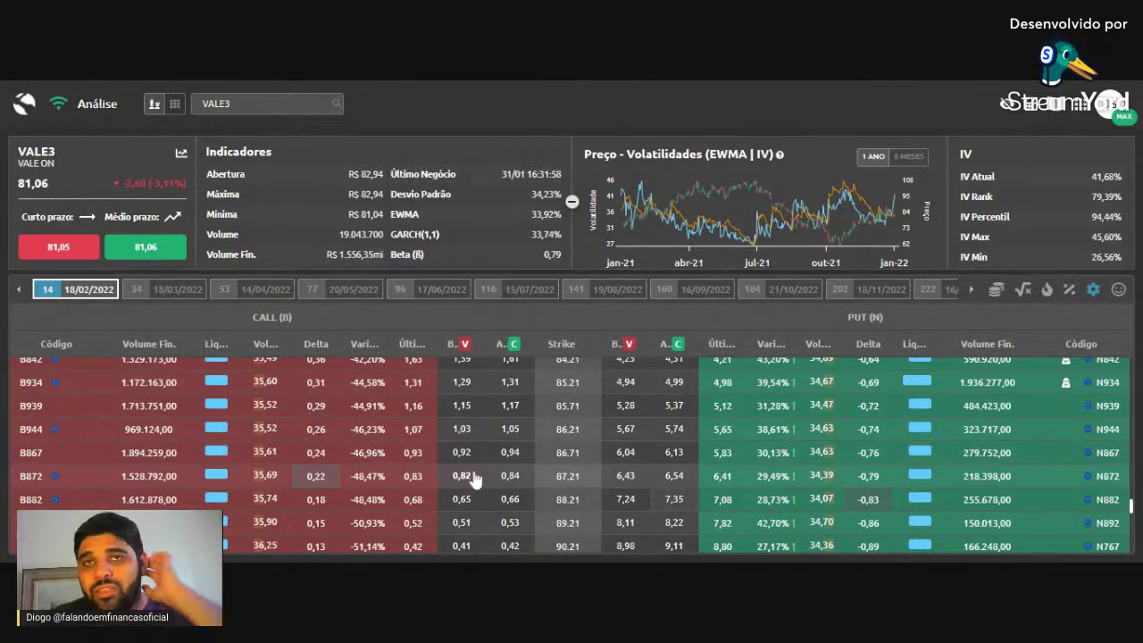
- Build a VALE3 call bull spread: buy 100 VALEB939 (strike 85,71) at 1,16 and sell 100 VALEB867 (strike 86,71) at 0,93
{"action": "scroll", "coordinate": [476, 480], "scroll_direction": "up", "scroll_amount": 2}
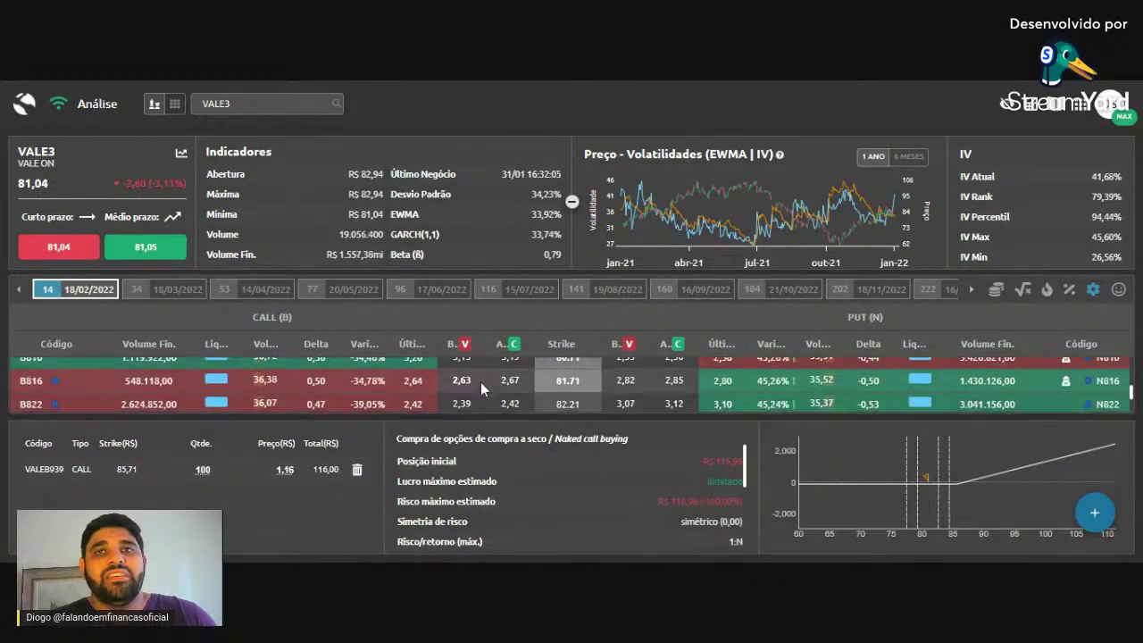
{"action": "scroll", "coordinate": [481, 384], "scroll_direction": "down", "scroll_amount": 2}
{"action": "scroll", "coordinate": [481, 391], "scroll_direction": "down", "scroll_amount": 2}
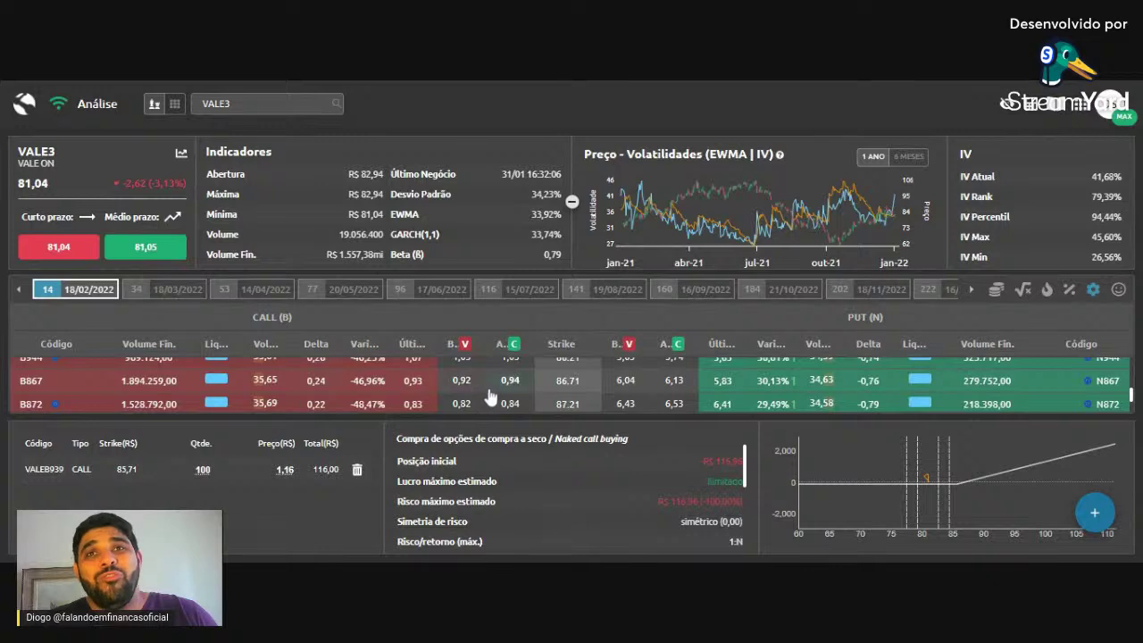
{"action": "left_click", "coordinate": [459, 384]}
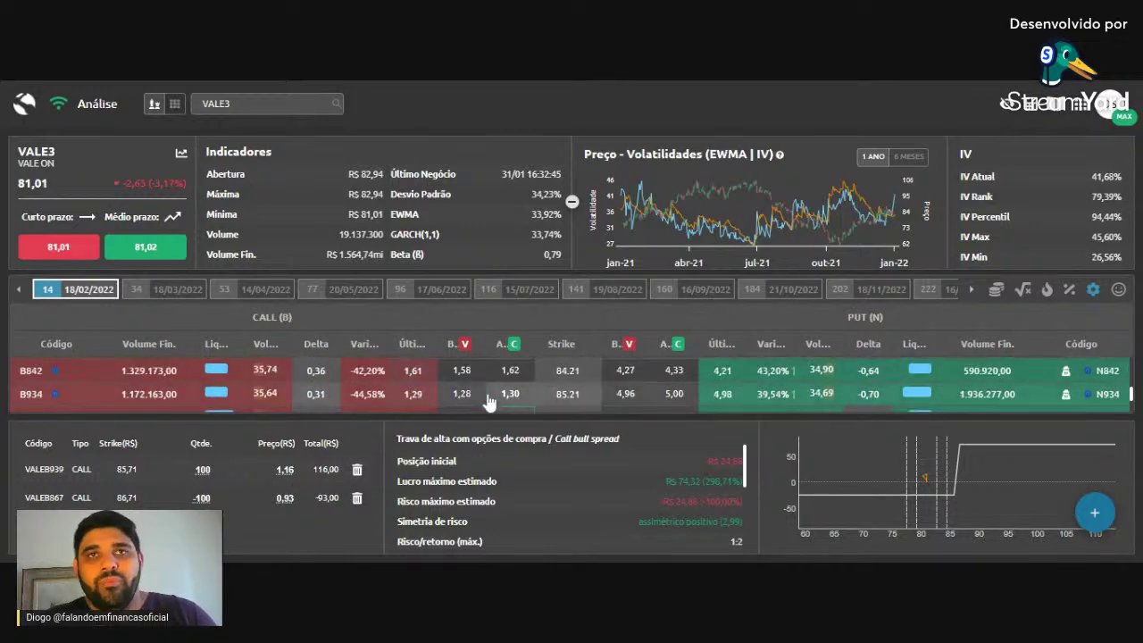
{"action": "scroll", "coordinate": [477, 380], "scroll_direction": "up", "scroll_amount": 2}
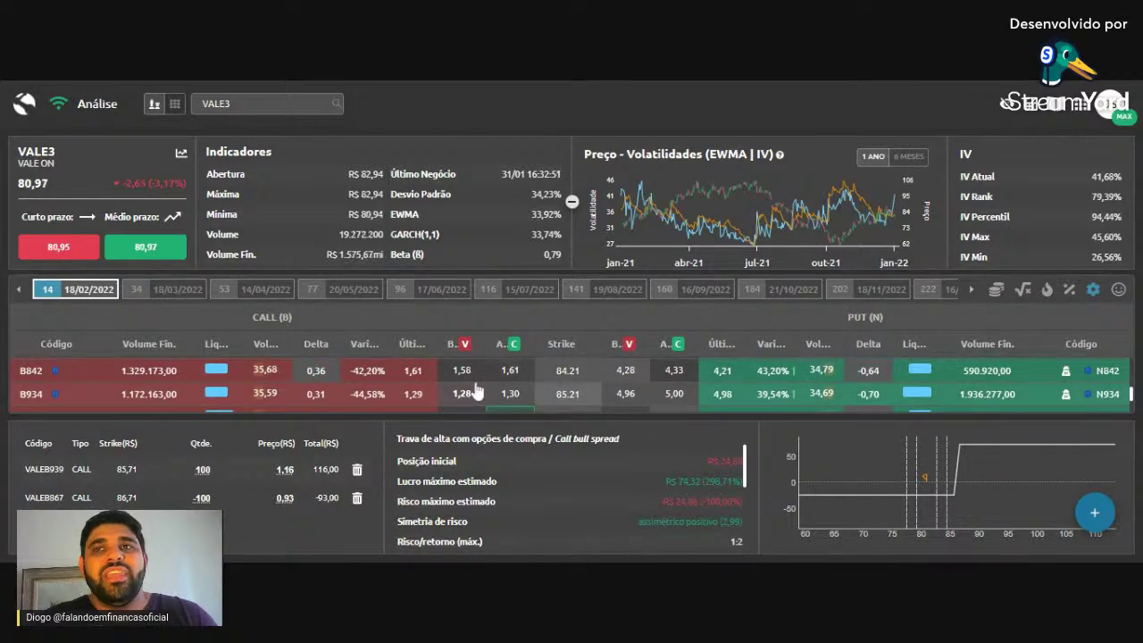
{"action": "scroll", "coordinate": [475, 389], "scroll_direction": "down", "scroll_amount": 2}
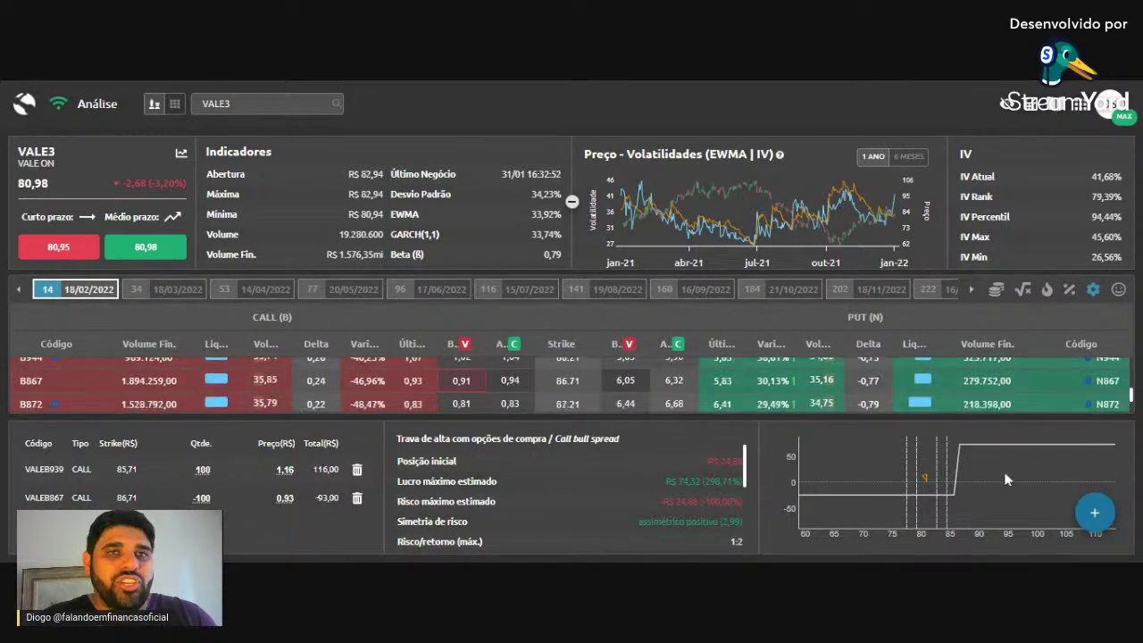
- Open the full payoff view of the VALE3 call bull spread and examine its profit curve, risk figures and legs
{"action": "left_click", "coordinate": [1099, 516]}
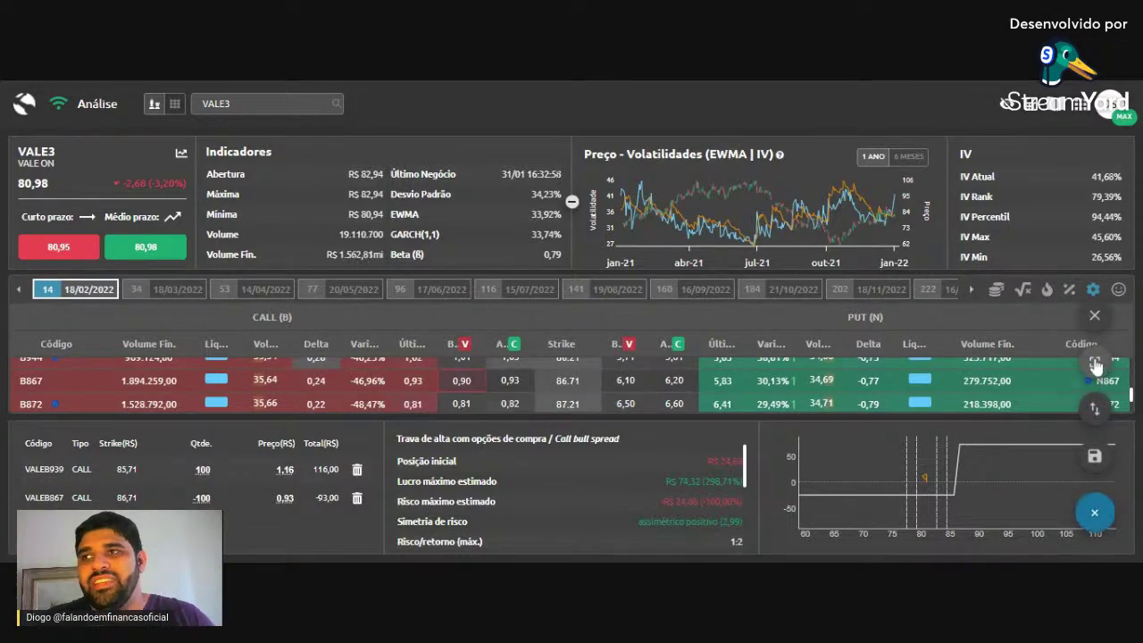
{"action": "left_click", "coordinate": [1096, 363]}
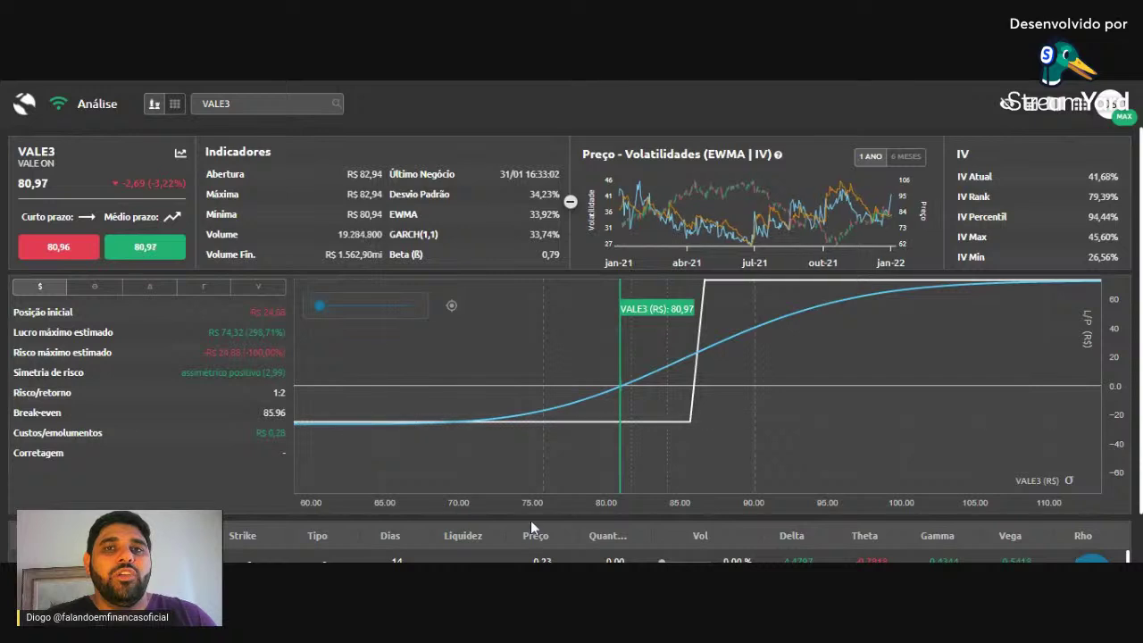
{"action": "scroll", "coordinate": [568, 513], "scroll_direction": "down", "scroll_amount": 2}
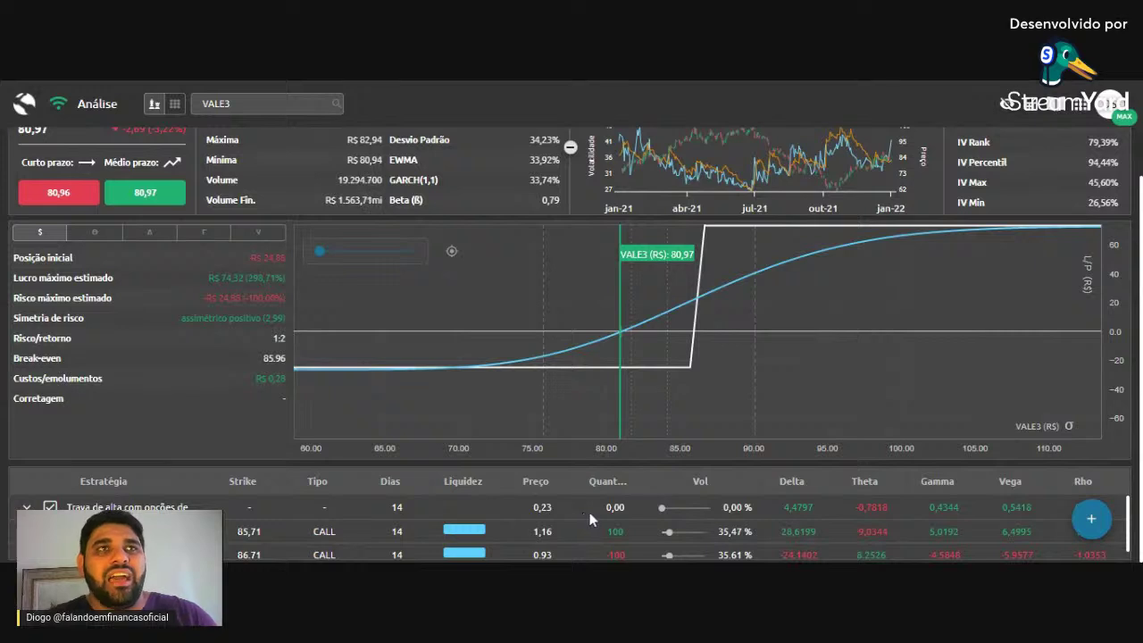
{"action": "mouse_move", "coordinate": [283, 276]}
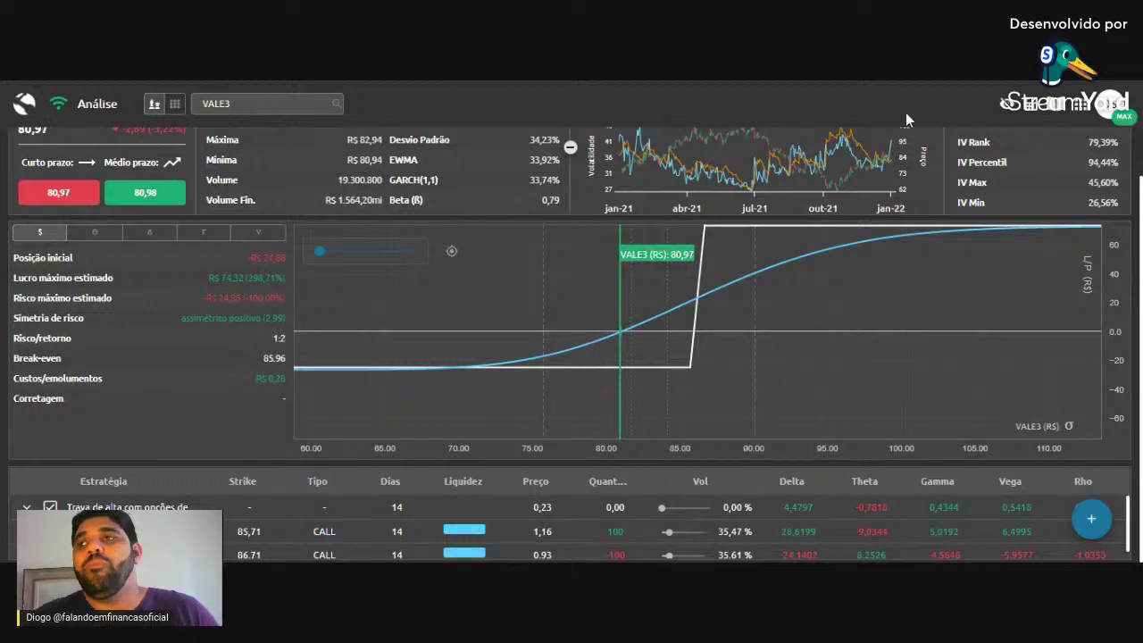
- Discard the VALE3 call bull spread and load the option chain for CSNA3
{"action": "left_click", "coordinate": [1091, 518]}
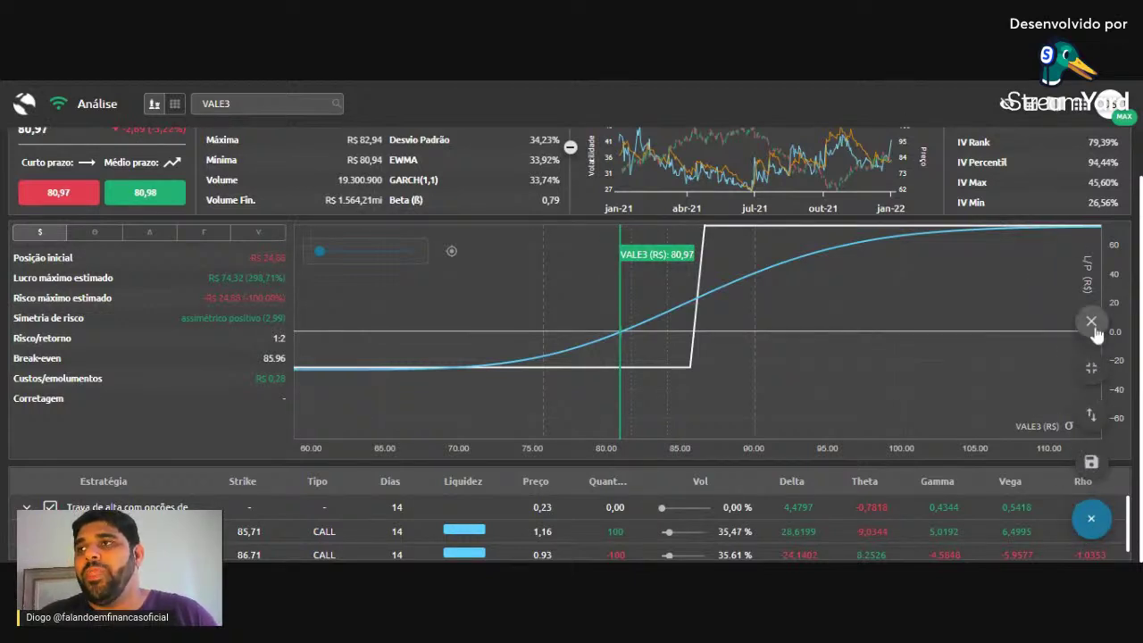
{"action": "left_click", "coordinate": [1092, 324]}
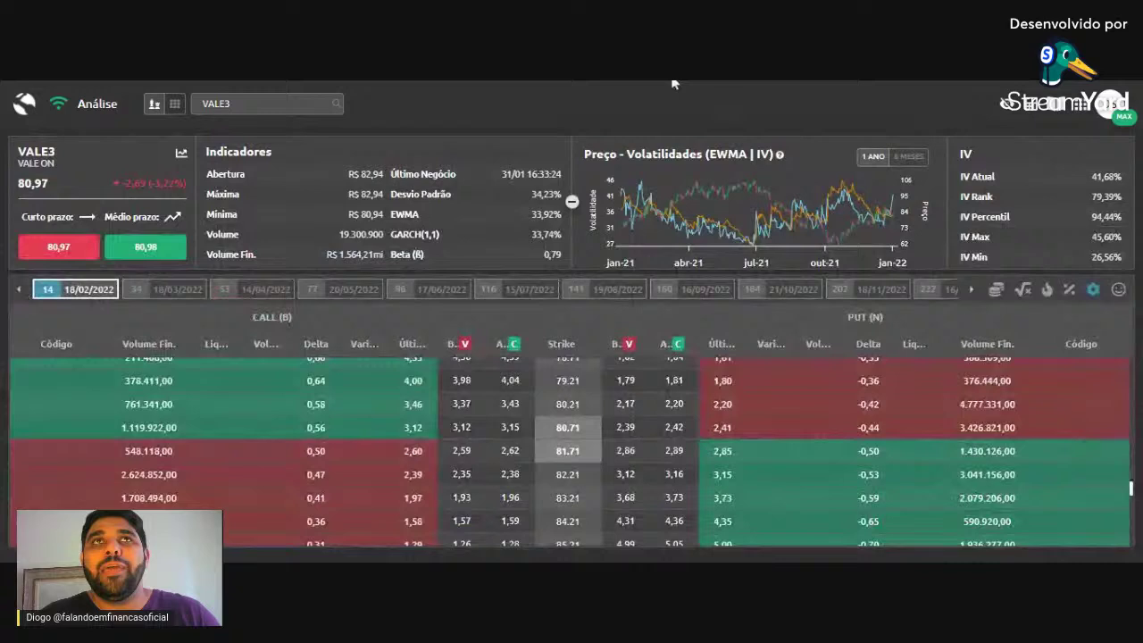
{"action": "left_click", "coordinate": [268, 103]}
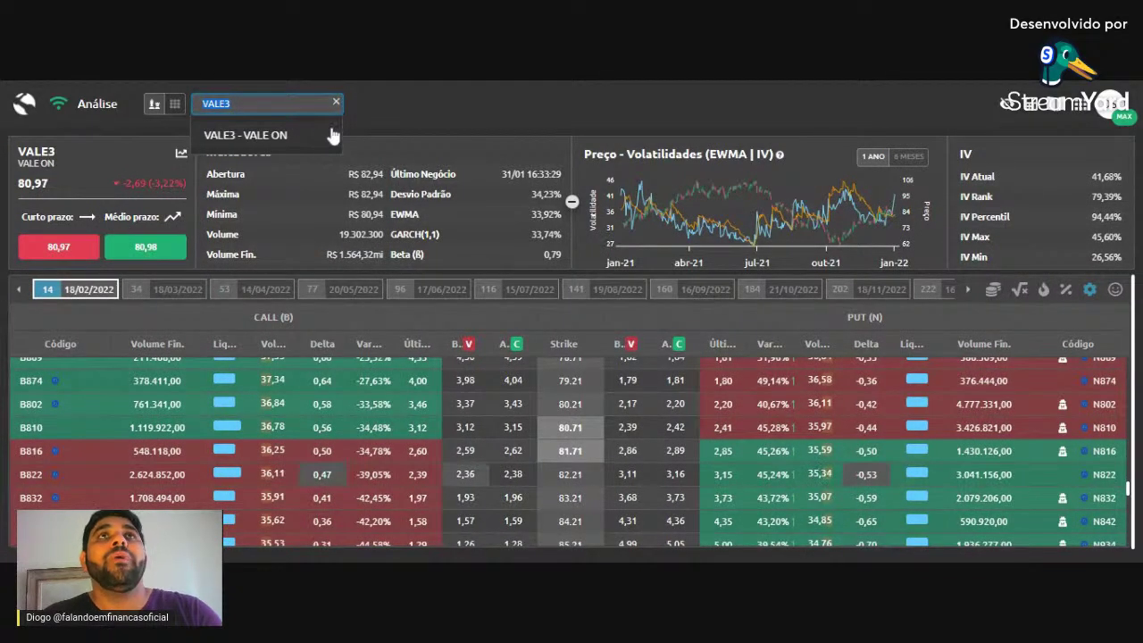
{"action": "type", "text": "csna"}
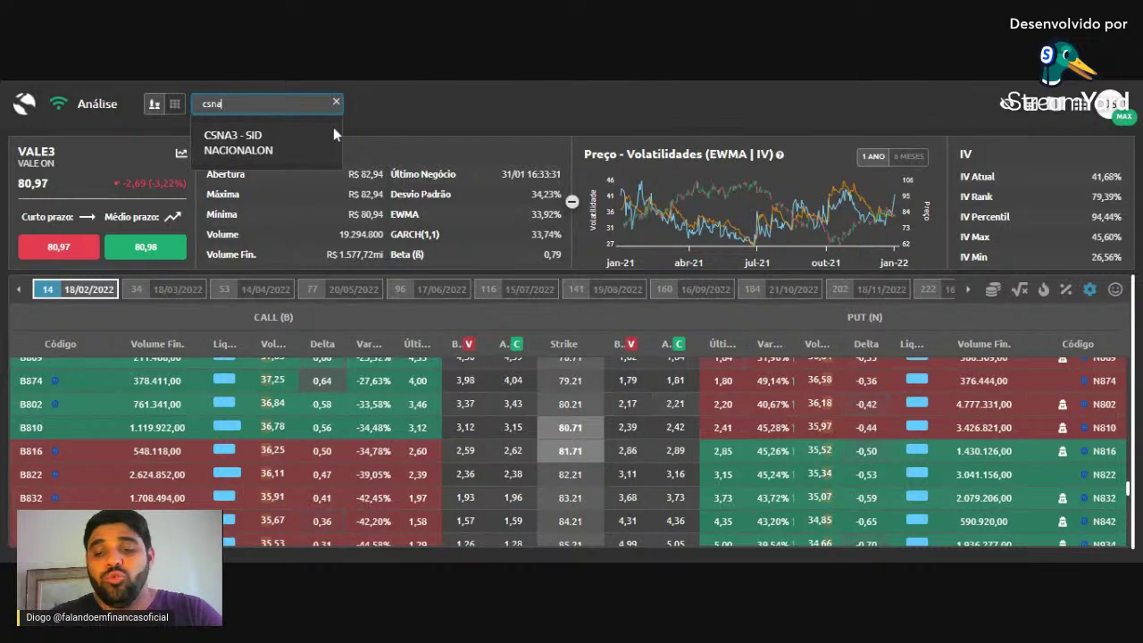
{"action": "type", "text": "3"}
{"action": "left_click", "coordinate": [276, 141]}
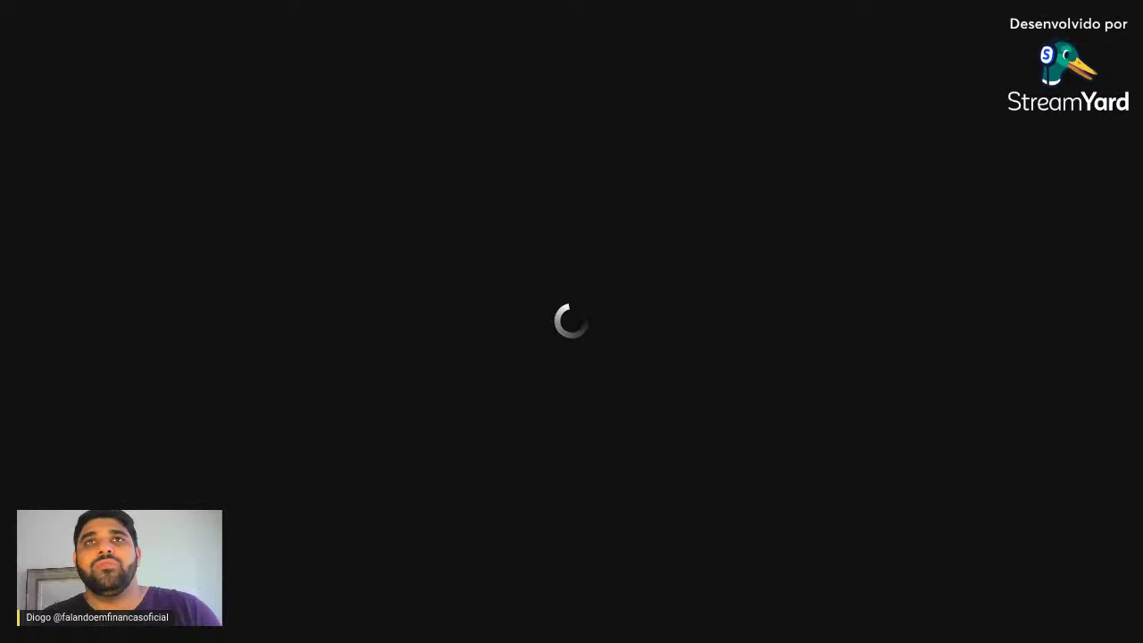
- Switch the price chart to CSNA3 and examine its December 2021 to January 2022 daily candles
{"action": "type", "text": "CS"}
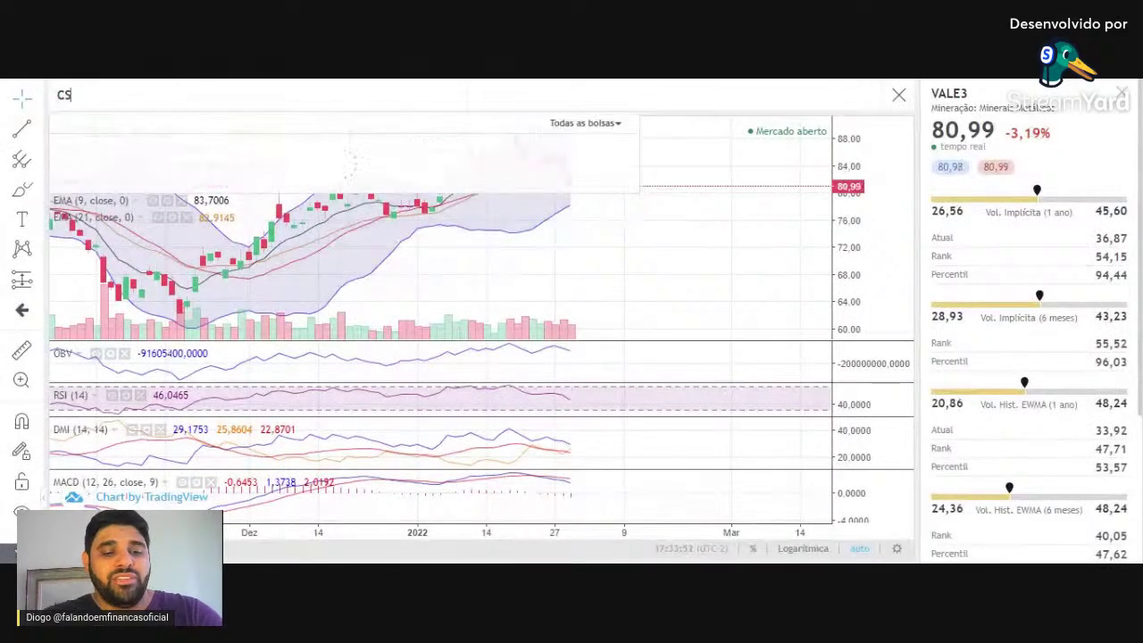
{"action": "type", "text": "NA"}
{"action": "left_click", "coordinate": [152, 144]}
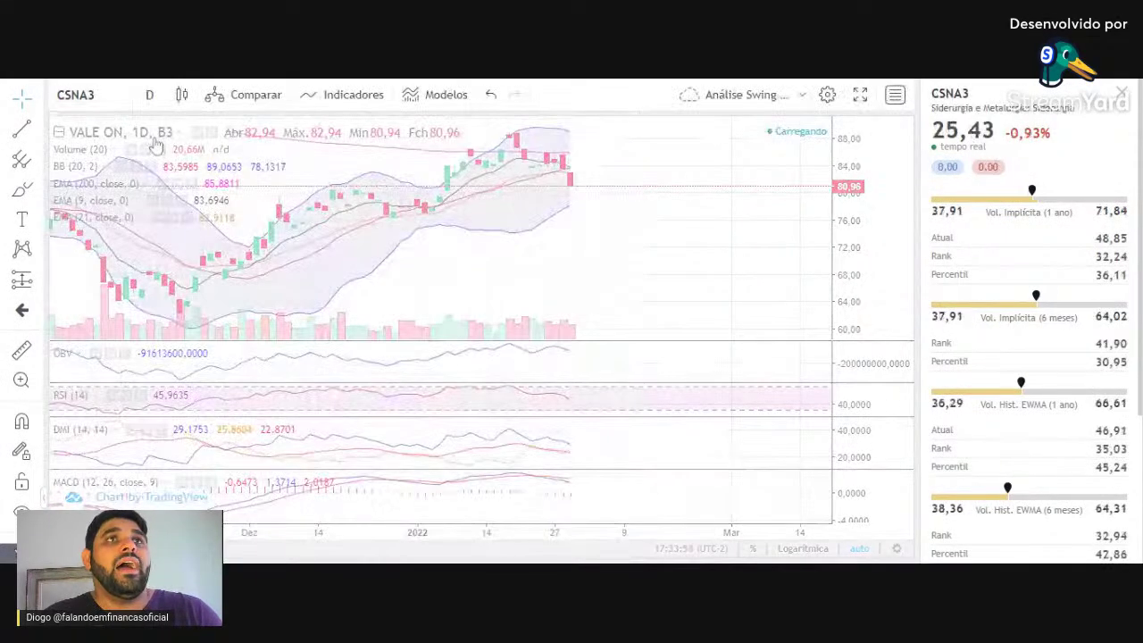
{"action": "scroll", "coordinate": [630, 221], "scroll_direction": "up", "scroll_amount": 3}
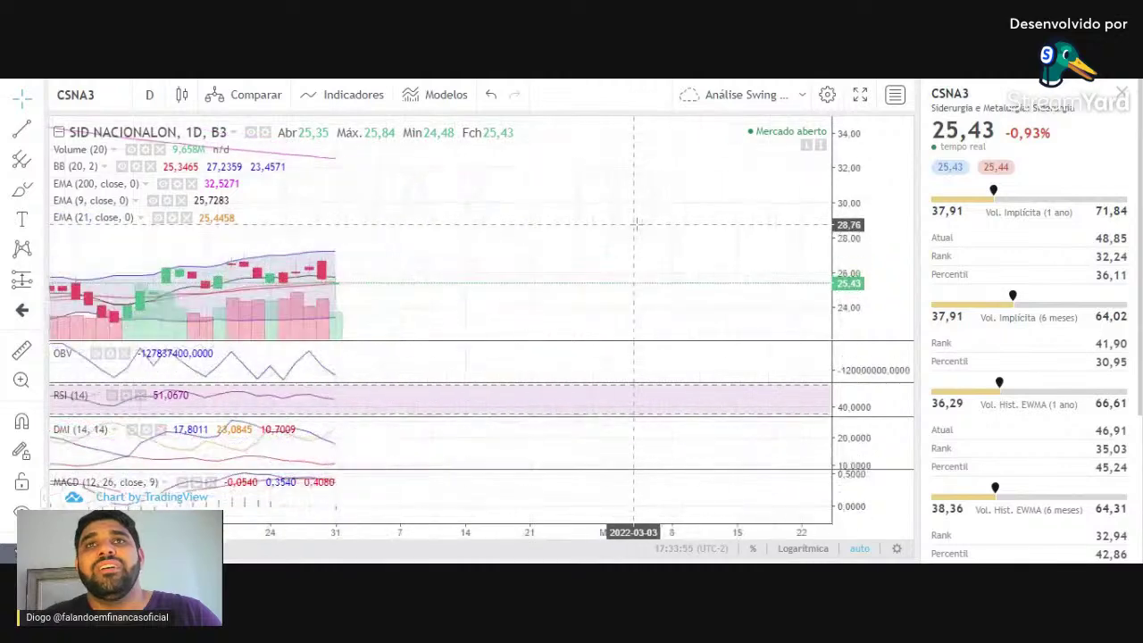
{"action": "scroll", "coordinate": [613, 201], "scroll_direction": "down", "scroll_amount": 3}
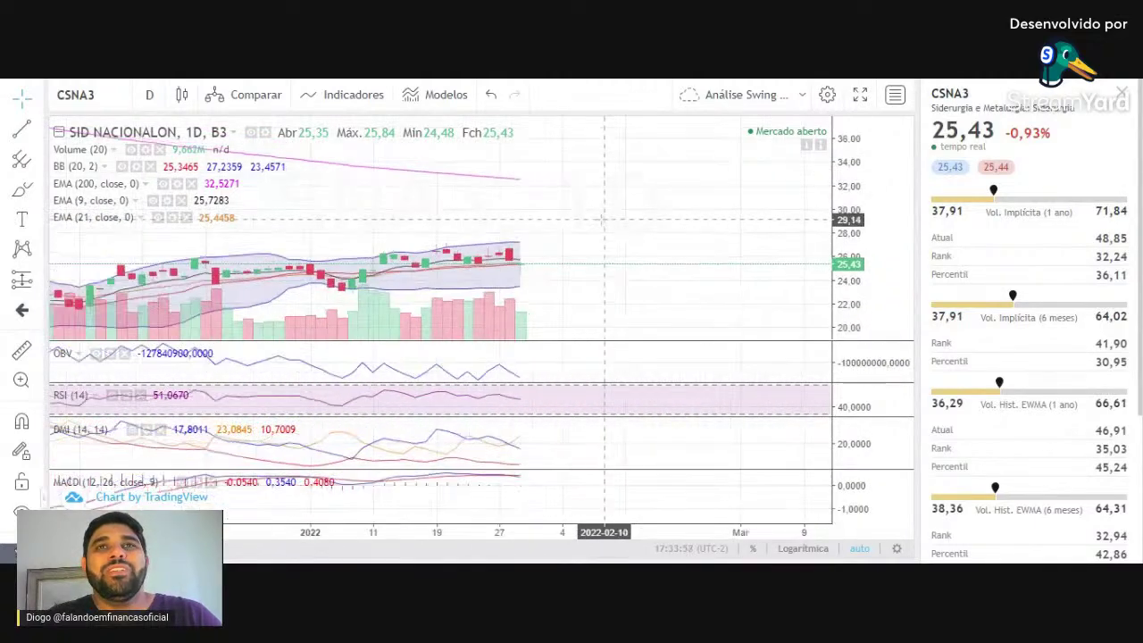
{"action": "scroll", "coordinate": [604, 218], "scroll_direction": "up", "scroll_amount": 2}
{"action": "scroll", "coordinate": [572, 250], "scroll_direction": "down", "scroll_amount": 2}
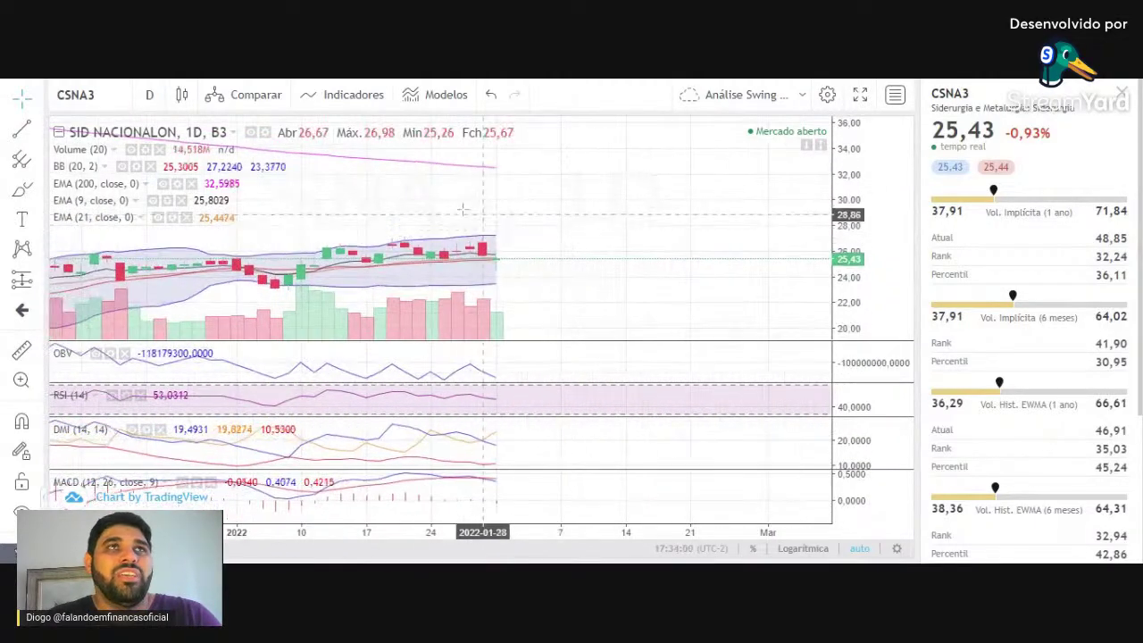
- Switch the price chart from CSNA3 to CMIN3 to view its daily candles
{"action": "scroll", "coordinate": [535, 281], "scroll_direction": "up", "scroll_amount": 2}
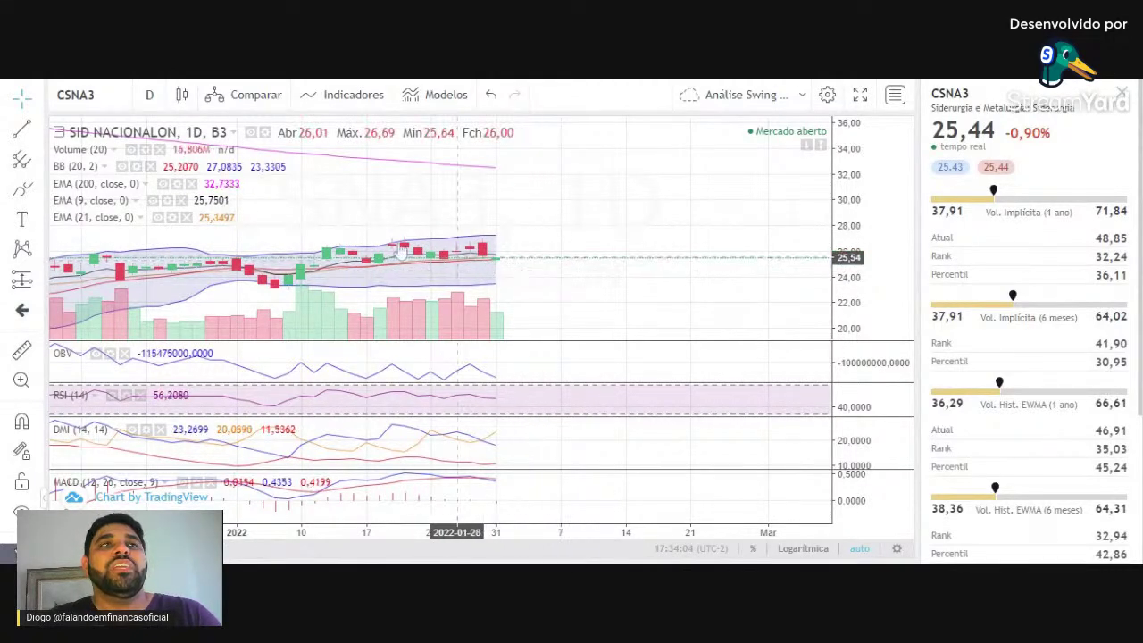
{"action": "scroll", "coordinate": [525, 208], "scroll_direction": "down", "scroll_amount": 1}
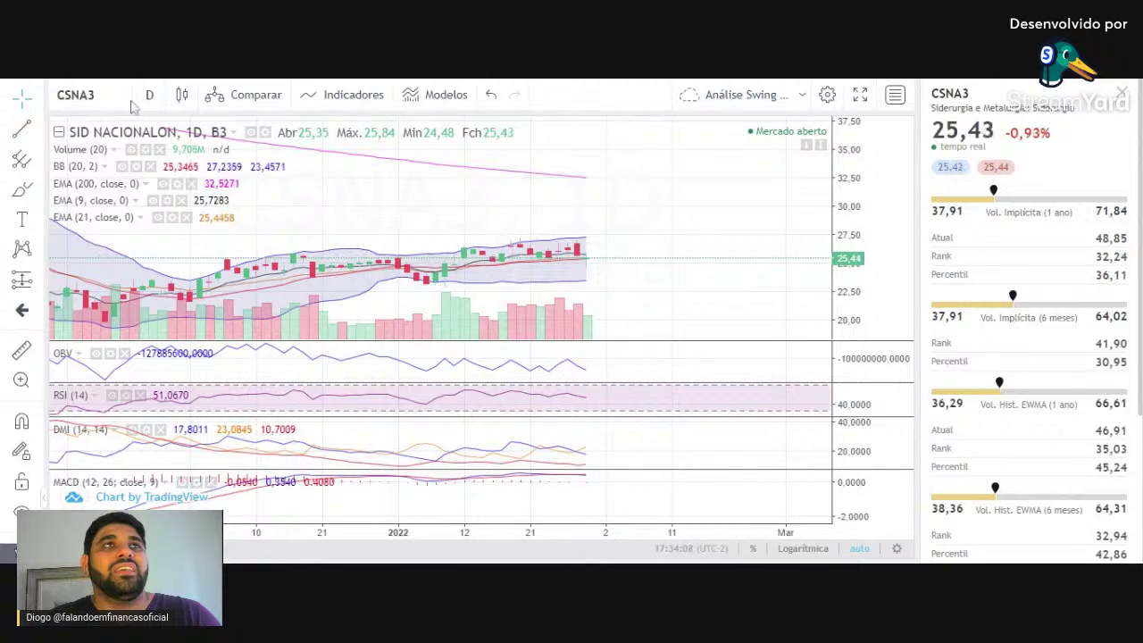
{"action": "left_click", "coordinate": [75, 94]}
{"action": "type", "text": "CMIN"}
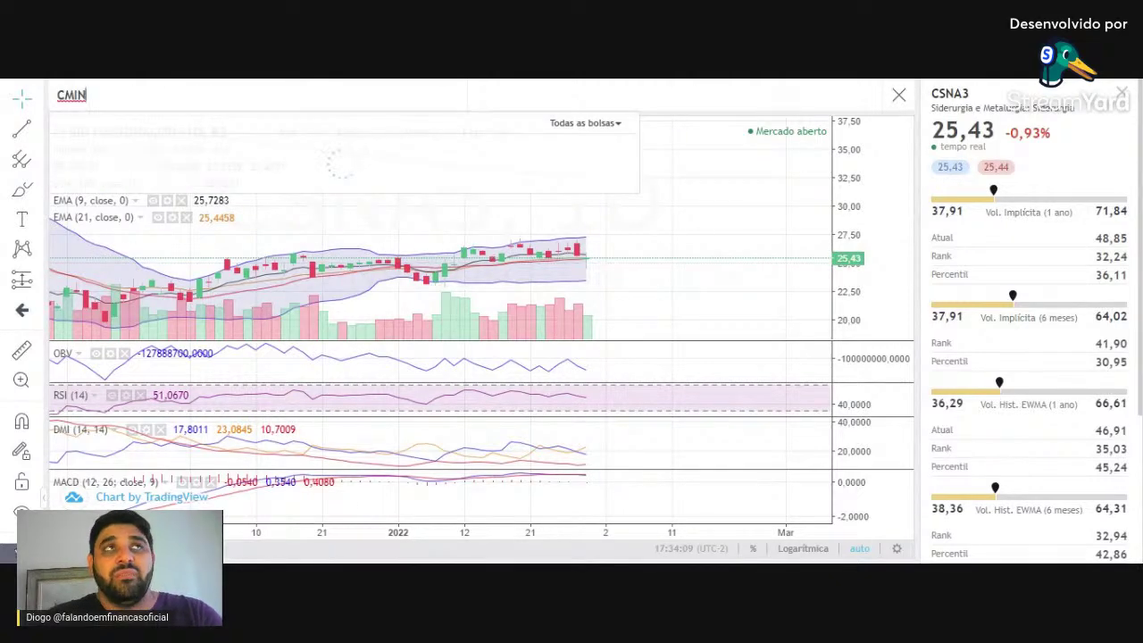
{"action": "type", "text": "3"}
{"action": "key", "text": "Return"}
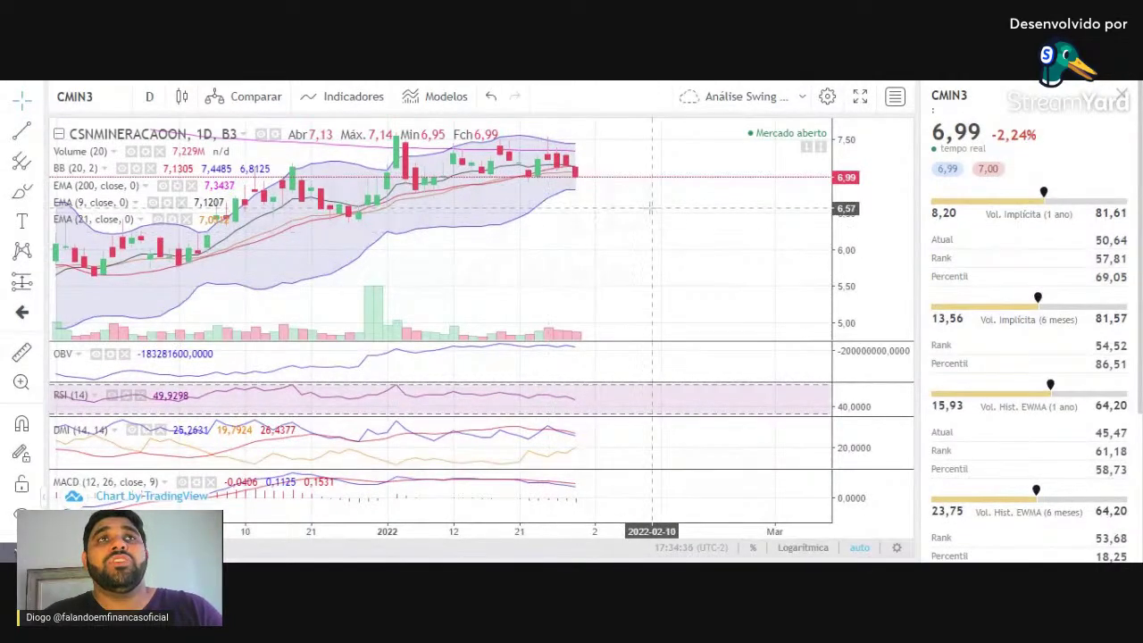
- Switch the price chart to BRKM5 and examine its daily candles and volume from November 2021 to January 2022
{"action": "left_click", "coordinate": [74, 96]}
{"action": "type", "text": "BRKM5"}
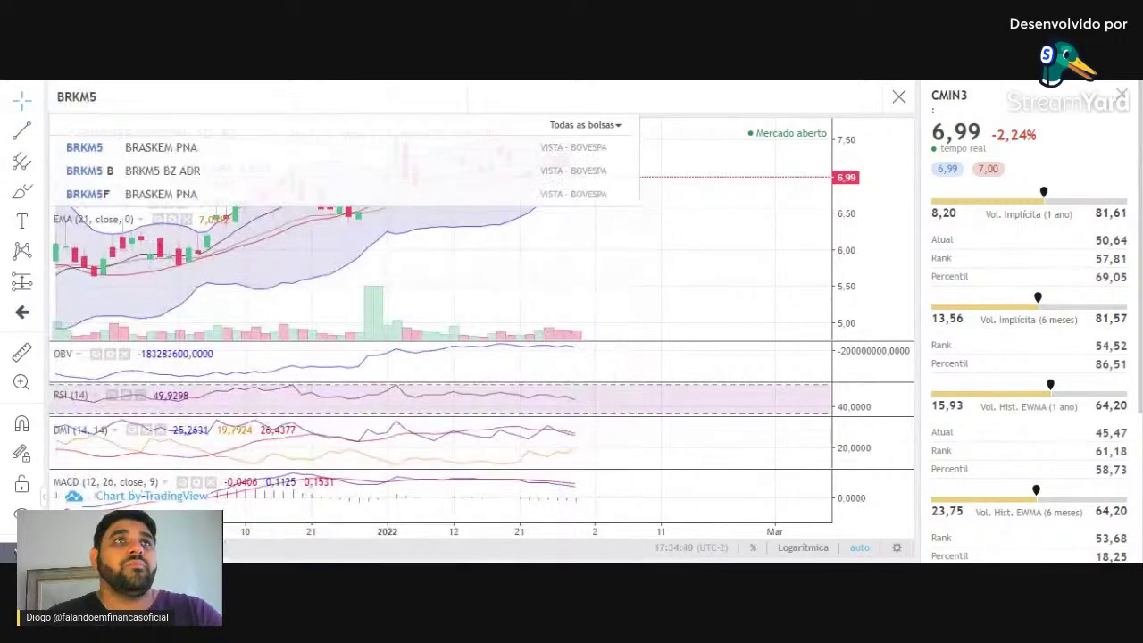
{"action": "key", "text": "Return"}
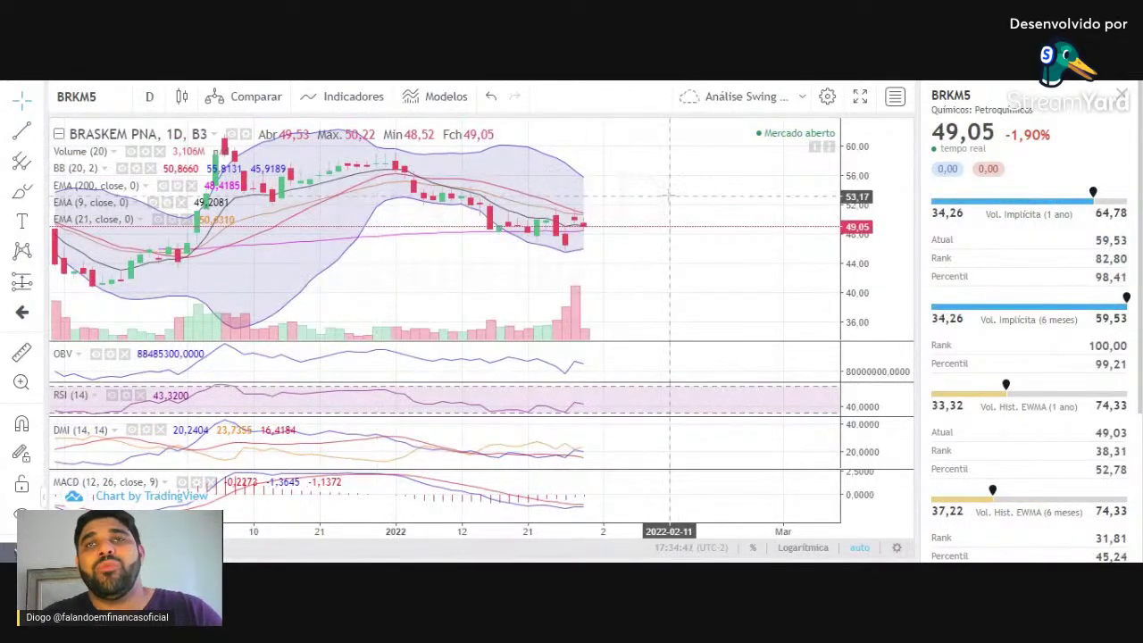
{"action": "scroll", "coordinate": [648, 232], "scroll_direction": "up", "scroll_amount": 3}
{"action": "scroll", "coordinate": [643, 242], "scroll_direction": "up", "scroll_amount": 2}
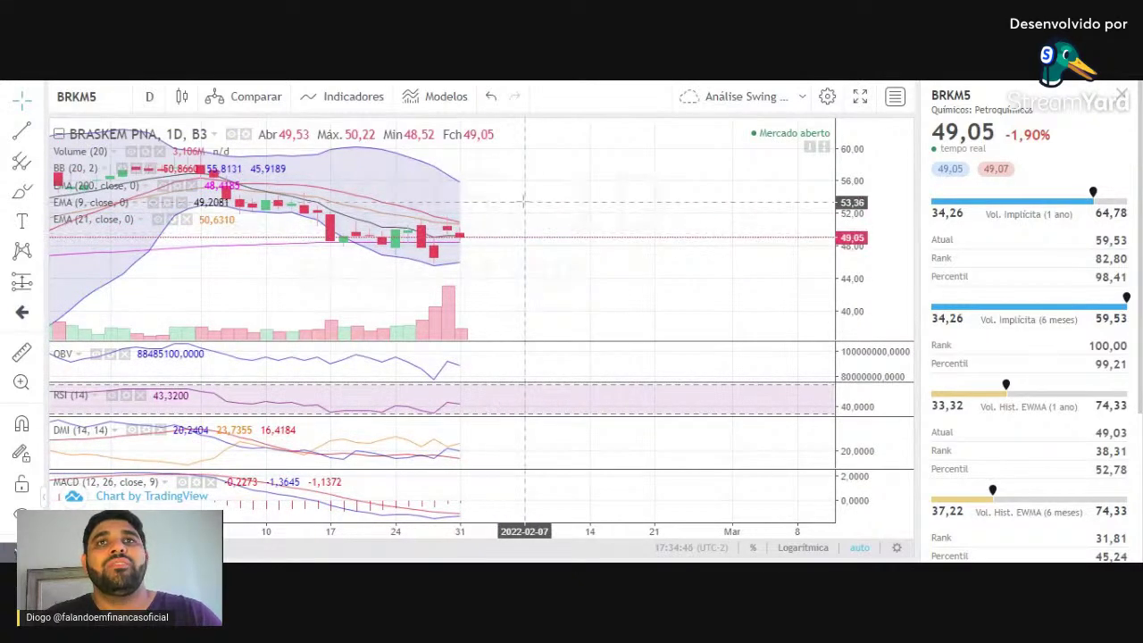
{"action": "scroll", "coordinate": [536, 208], "scroll_direction": "down", "scroll_amount": 3}
{"action": "scroll", "coordinate": [563, 212], "scroll_direction": "down", "scroll_amount": 1}
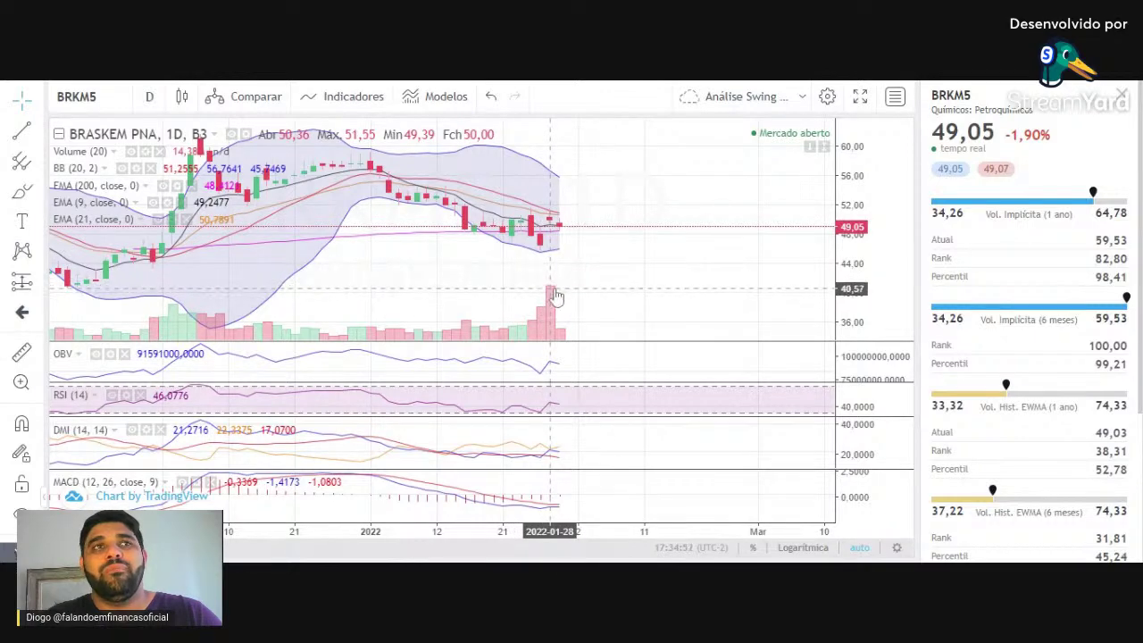
{"action": "scroll", "coordinate": [554, 295], "scroll_direction": "down", "scroll_amount": 3}
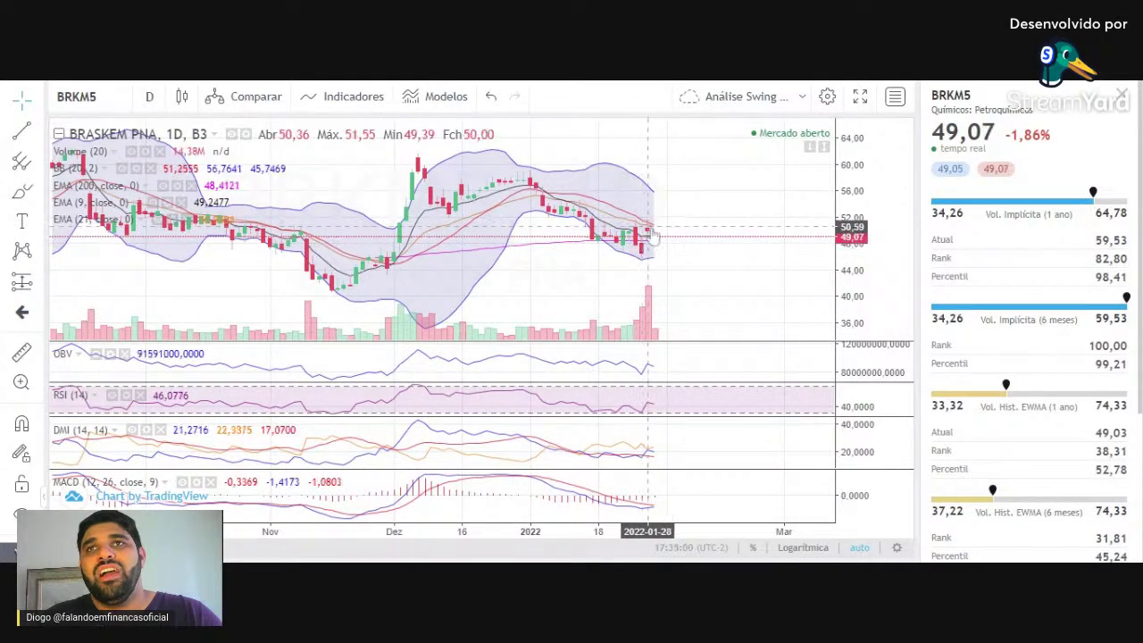
- Measure a price range on the BRKM5 chart from just above the late-January 2022 candles down to below them
{"action": "left_click", "coordinate": [21, 352]}
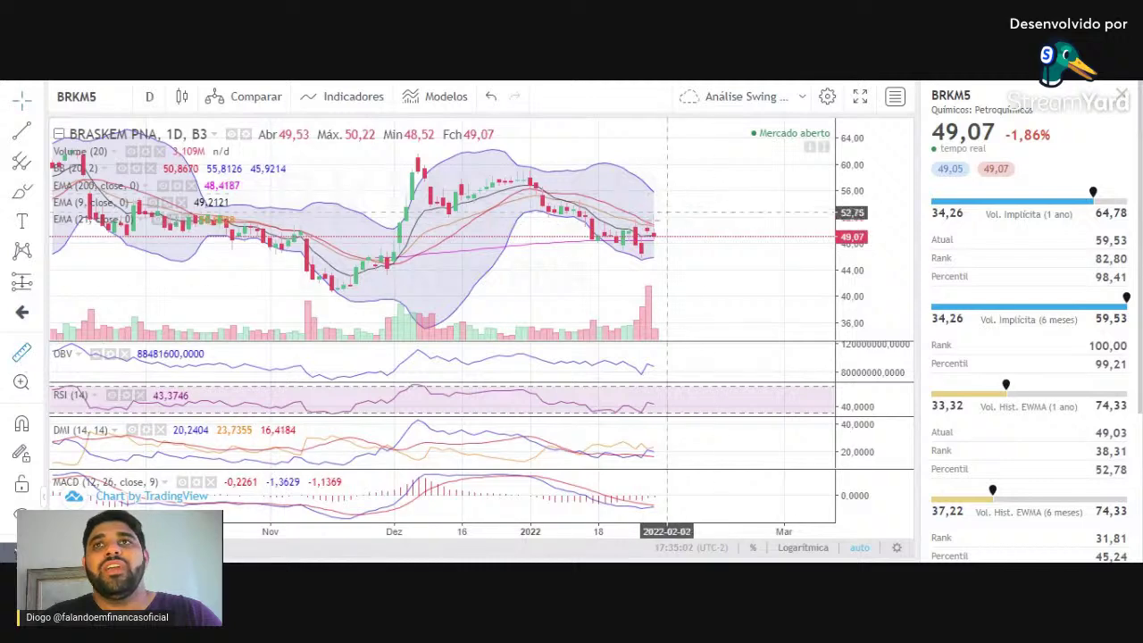
{"action": "left_click", "coordinate": [636, 221]}
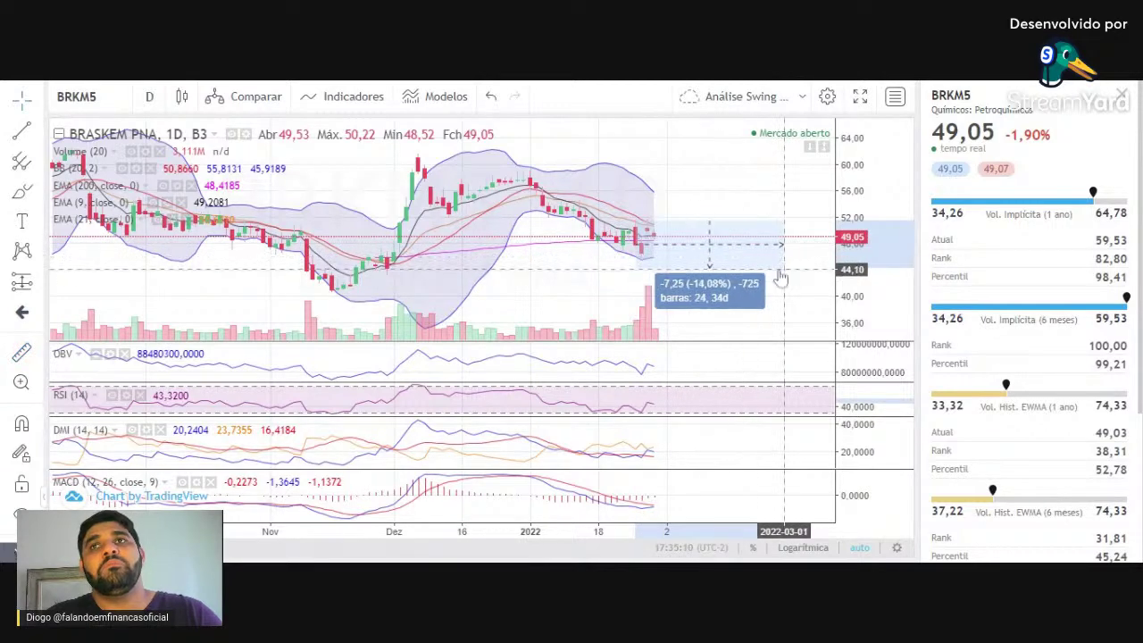
{"action": "left_click", "coordinate": [665, 300]}
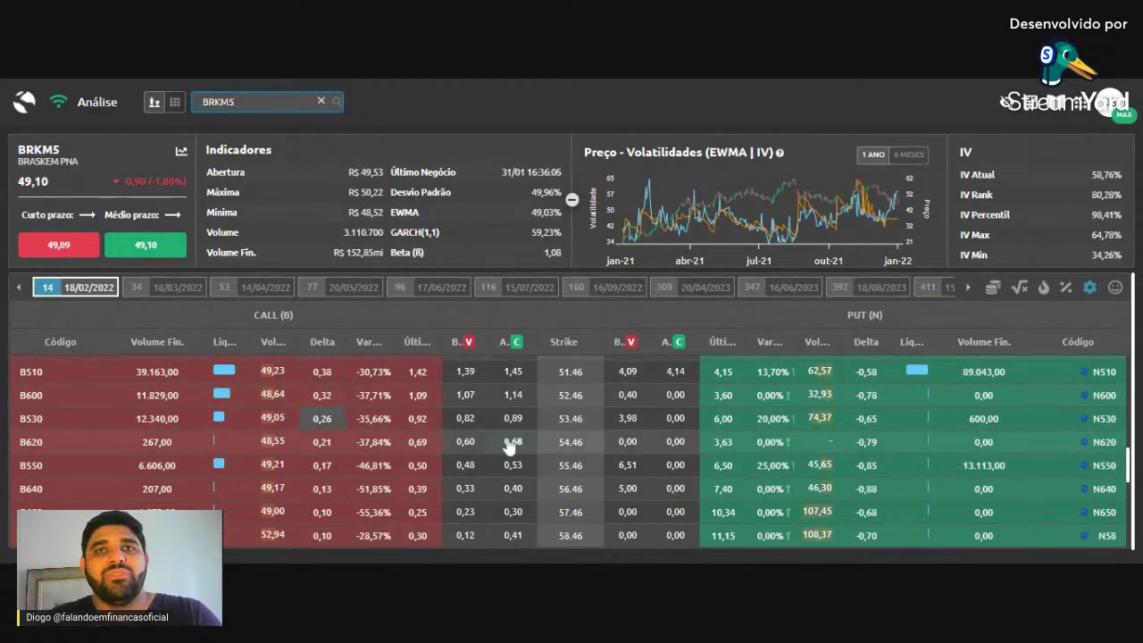
- Build a BRKM5 call bull spread: buy 100 BRKMB620 (strike 54,46) at 0,69 and sell 100 BRKMB550 (strike 55,46) at 0,5
{"action": "scroll", "coordinate": [500, 447], "scroll_direction": "down", "scroll_amount": 2}
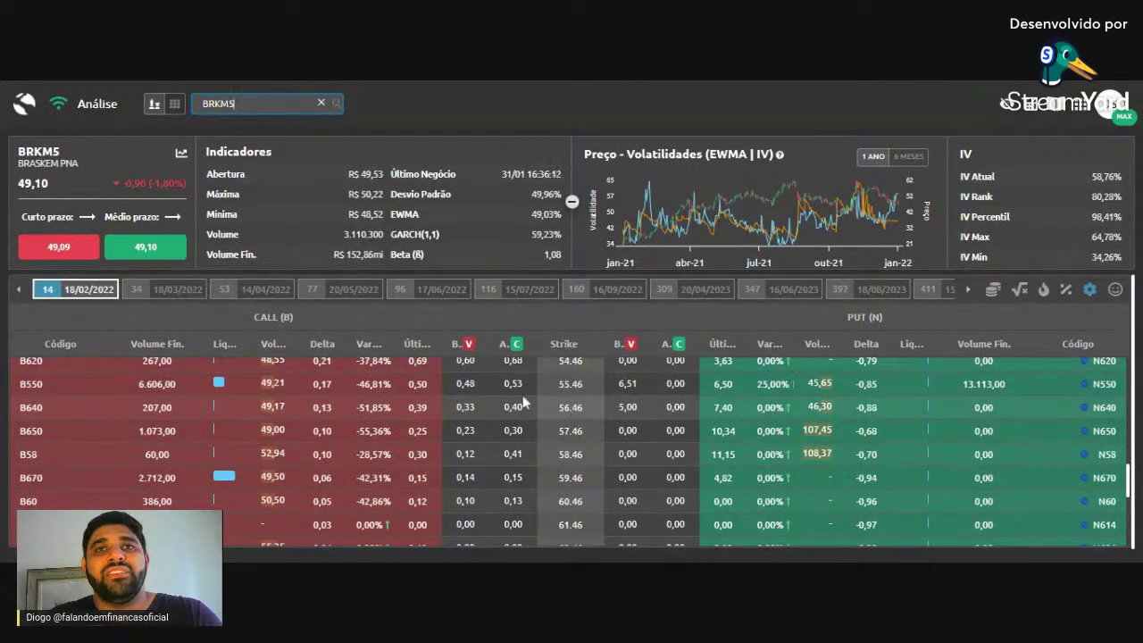
{"action": "scroll", "coordinate": [527, 381], "scroll_direction": "up", "scroll_amount": 3}
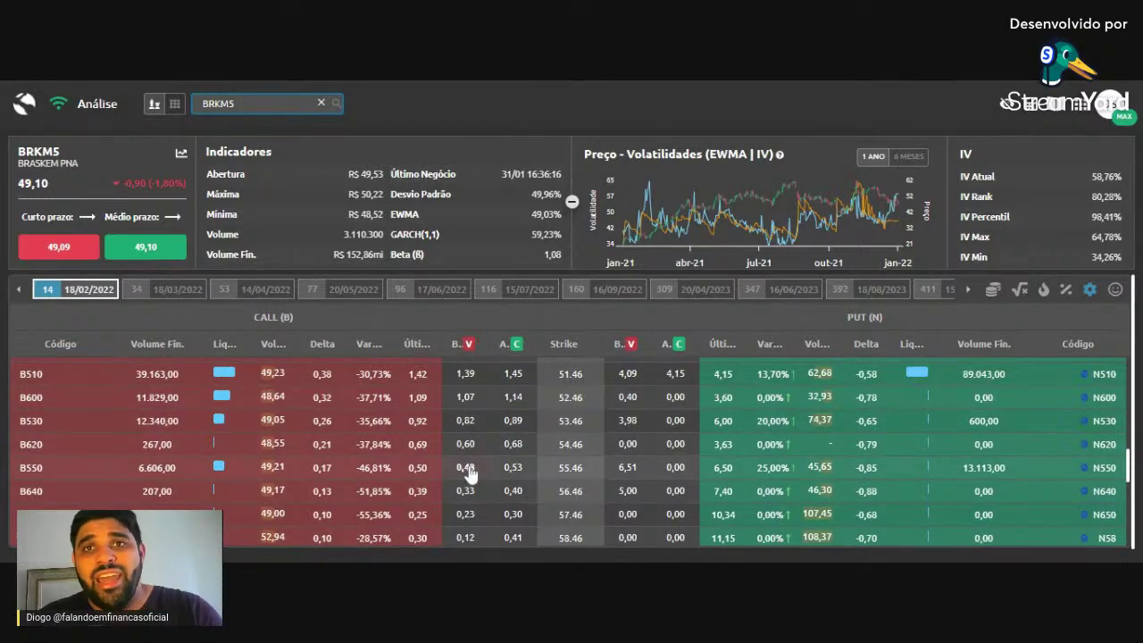
{"action": "left_click", "coordinate": [512, 445]}
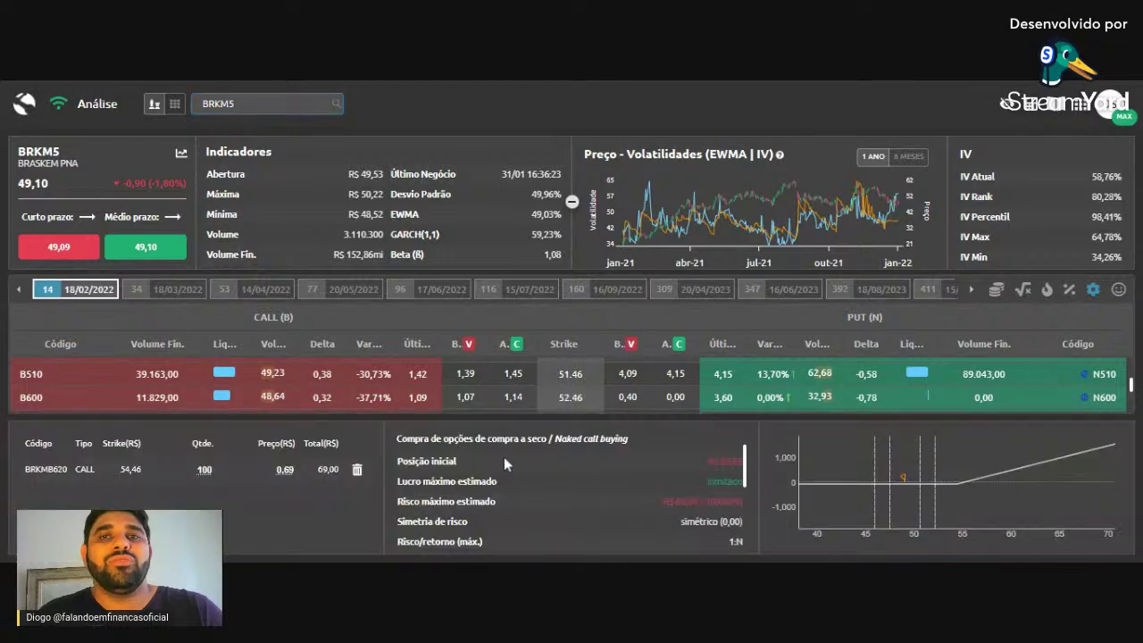
{"action": "scroll", "coordinate": [469, 386], "scroll_direction": "down", "scroll_amount": 2}
{"action": "left_click", "coordinate": [461, 384]}
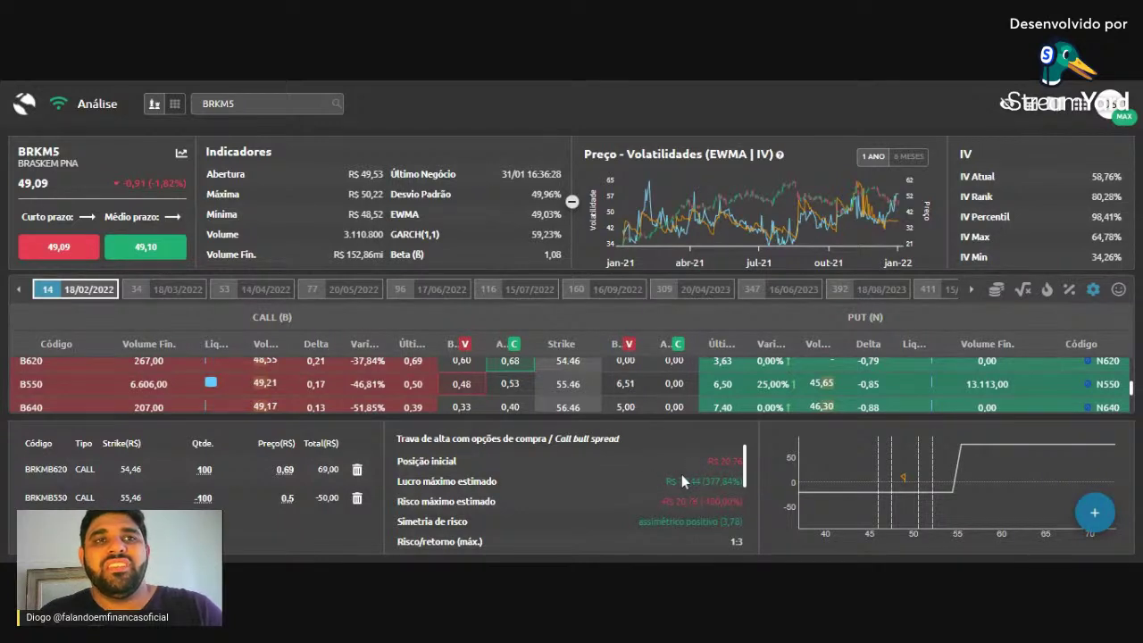
- Open the full payoff view of the BRKM5 call bull spread and examine its profit curve, risk figures and legs
{"action": "left_click", "coordinate": [1095, 512]}
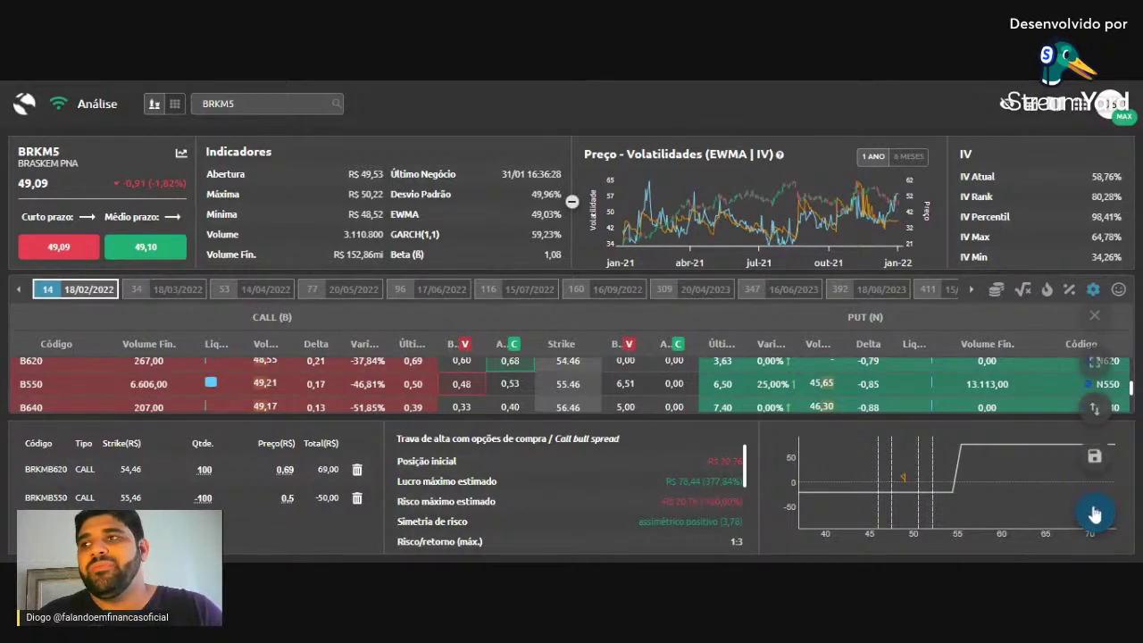
{"action": "left_click", "coordinate": [1096, 365]}
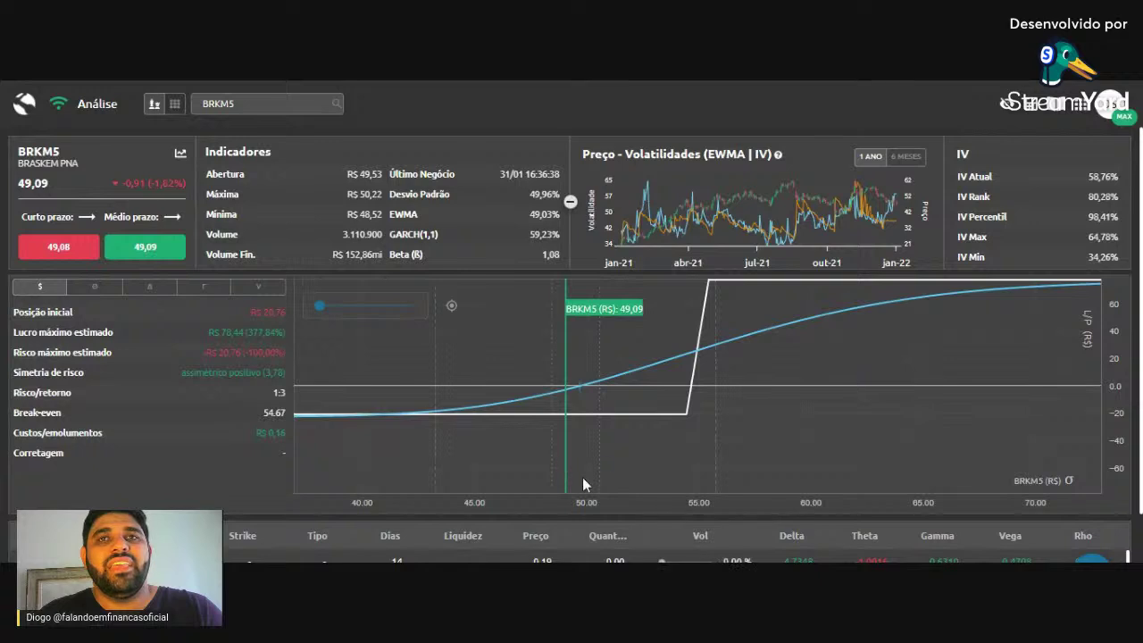
{"action": "scroll", "coordinate": [678, 490], "scroll_direction": "down", "scroll_amount": 2}
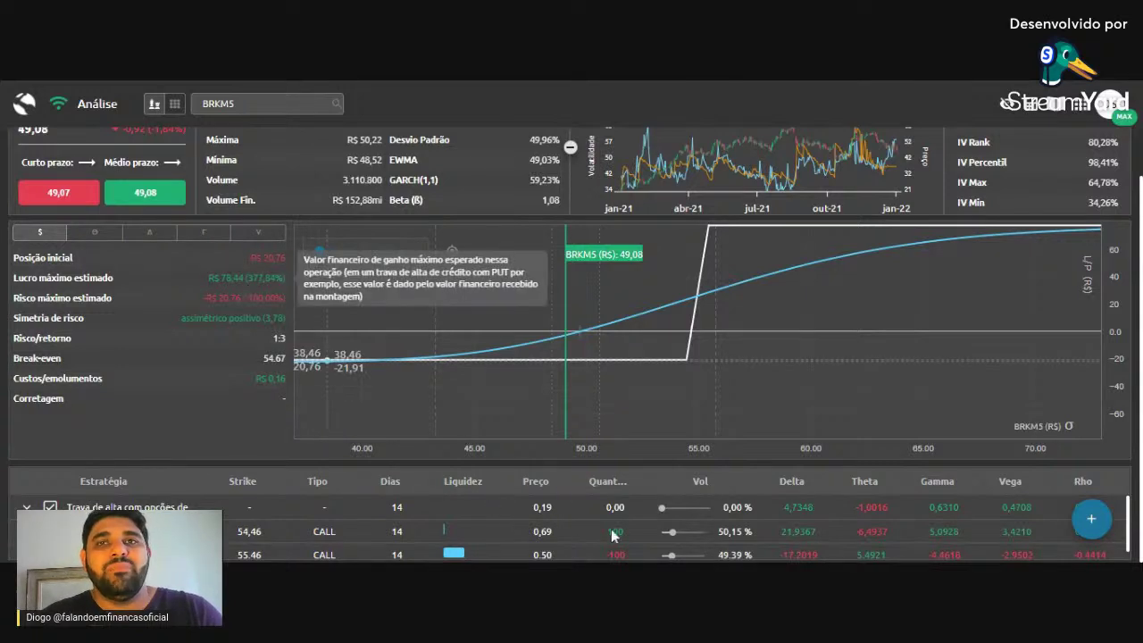
{"action": "mouse_move", "coordinate": [1092, 517]}
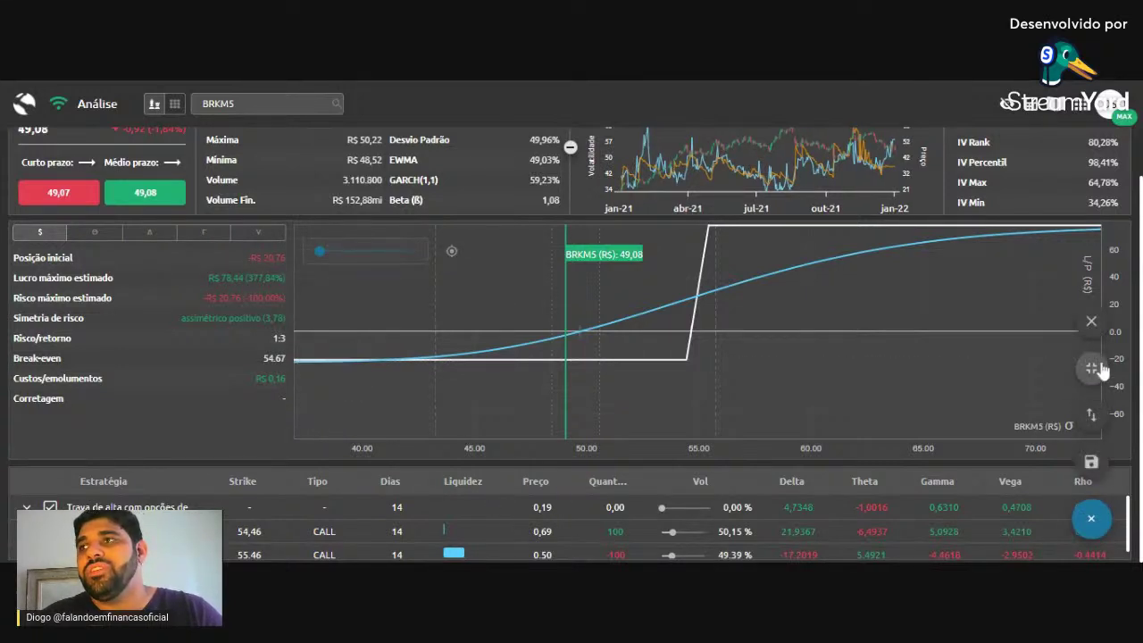
{"action": "left_click", "coordinate": [479, 109]}
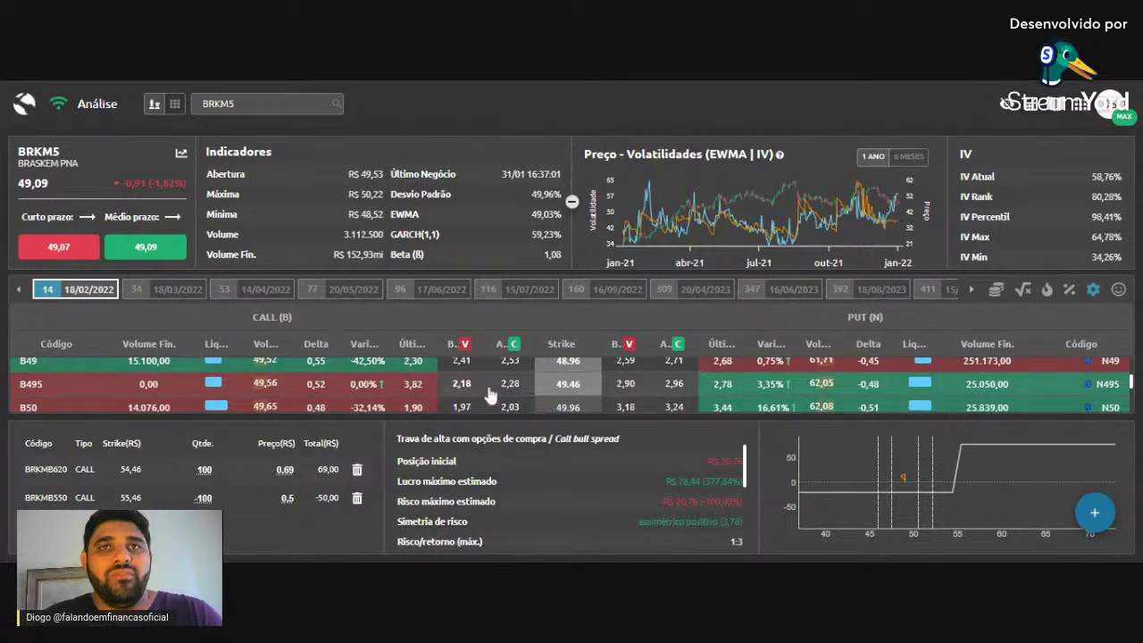
- Show the BRKM5 spread simulator in full screen again, recheck its initial position and maximum profit and risk, and return to the option chain
{"action": "scroll", "coordinate": [522, 382], "scroll_direction": "down", "scroll_amount": 1}
{"action": "scroll", "coordinate": [522, 382], "scroll_direction": "down", "scroll_amount": 3}
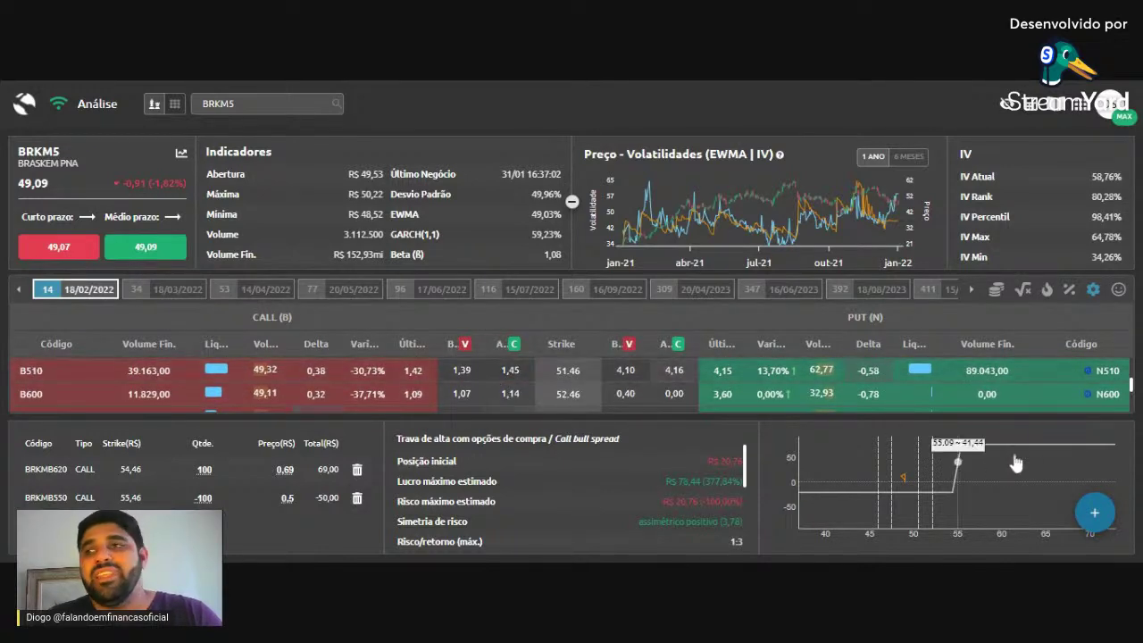
{"action": "left_click", "coordinate": [1093, 523]}
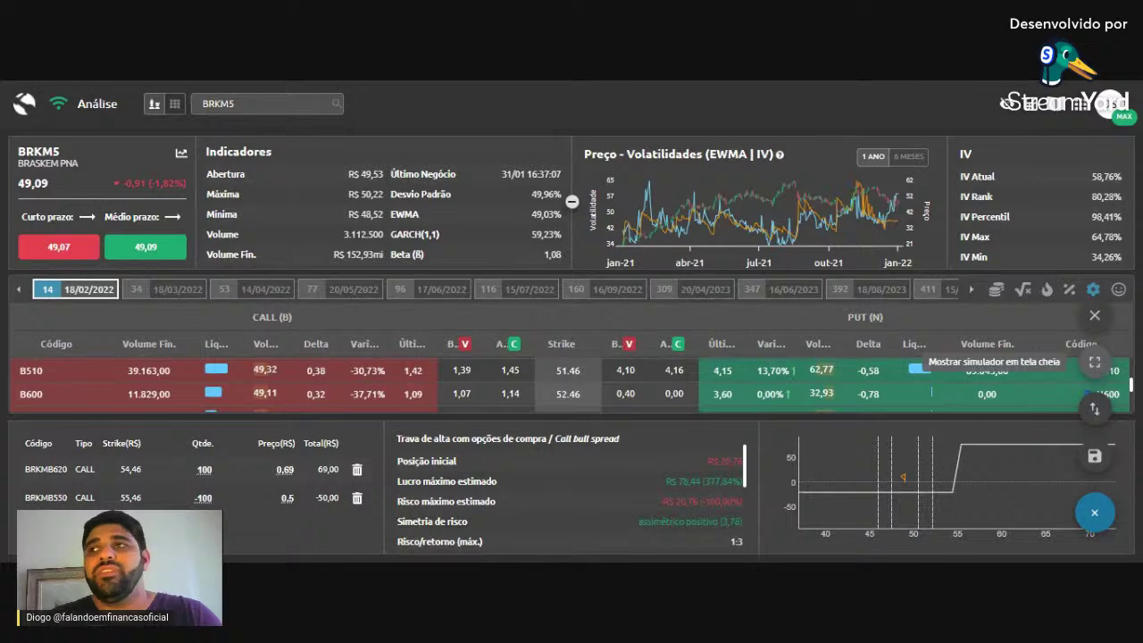
{"action": "left_click", "coordinate": [1094, 361]}
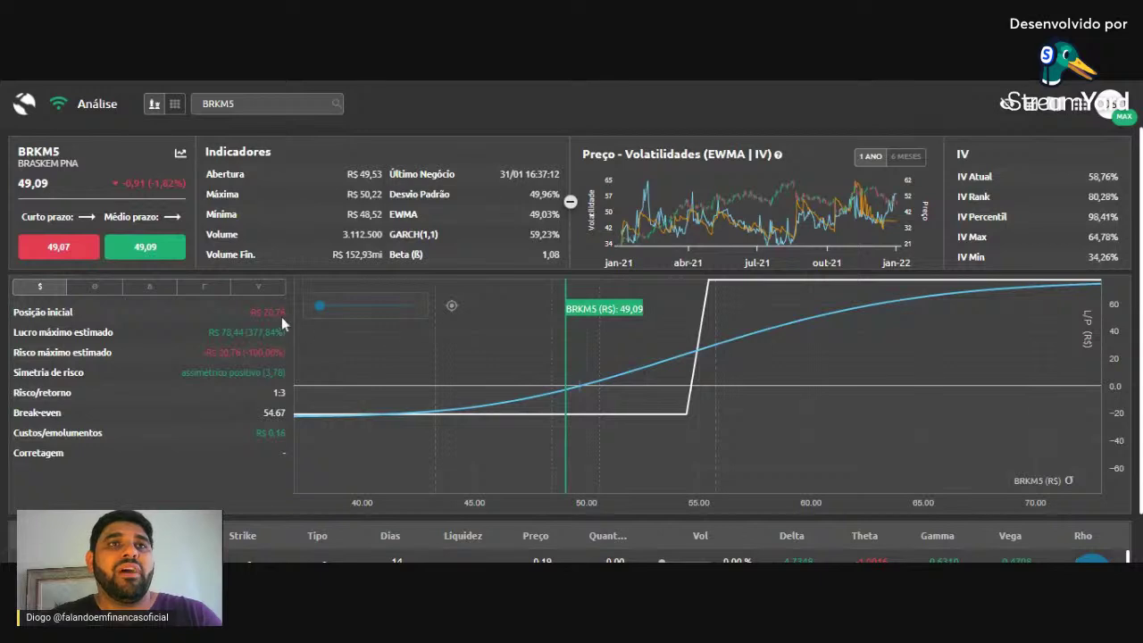
{"action": "left_click", "coordinate": [1092, 520]}
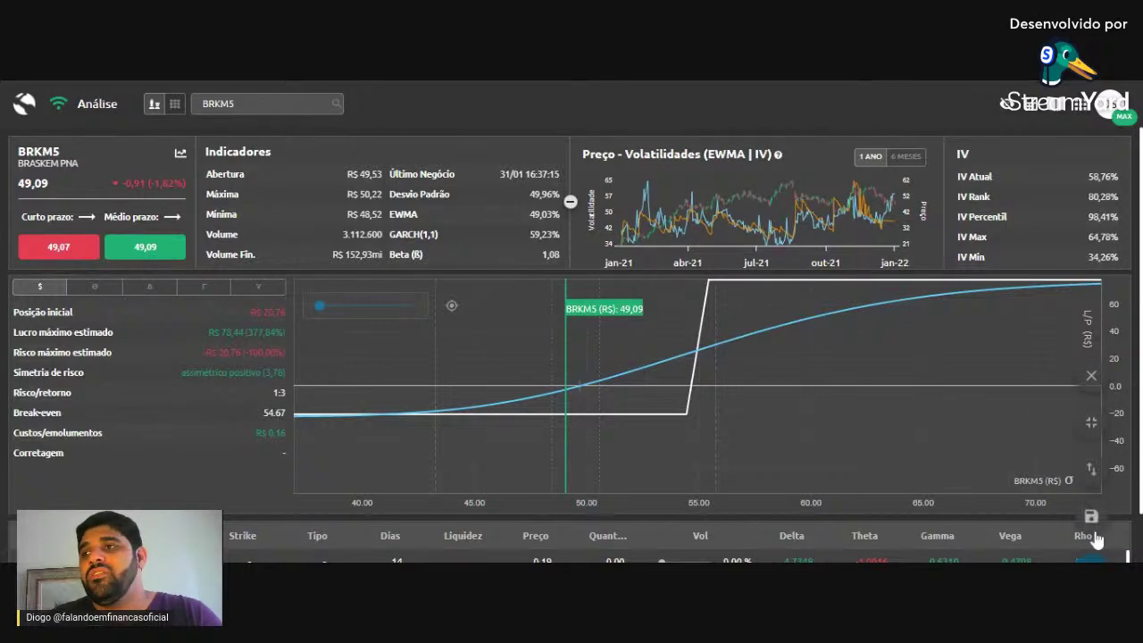
{"action": "left_click", "coordinate": [1093, 425]}
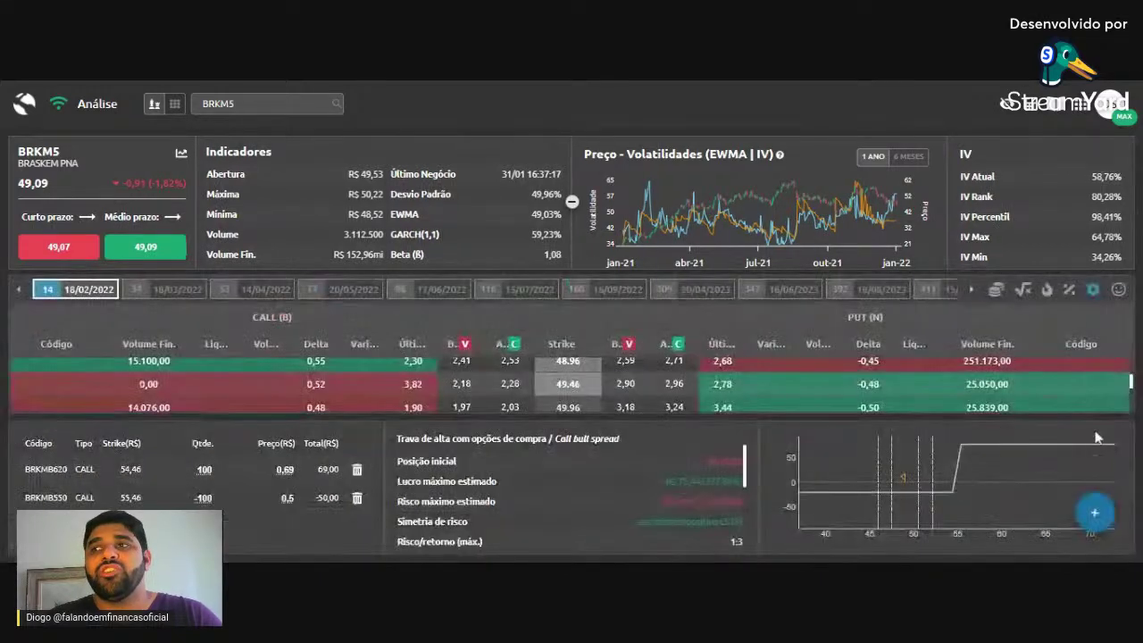
- Discard the simulated BRKM5 call bull spread
{"action": "left_click", "coordinate": [1099, 516]}
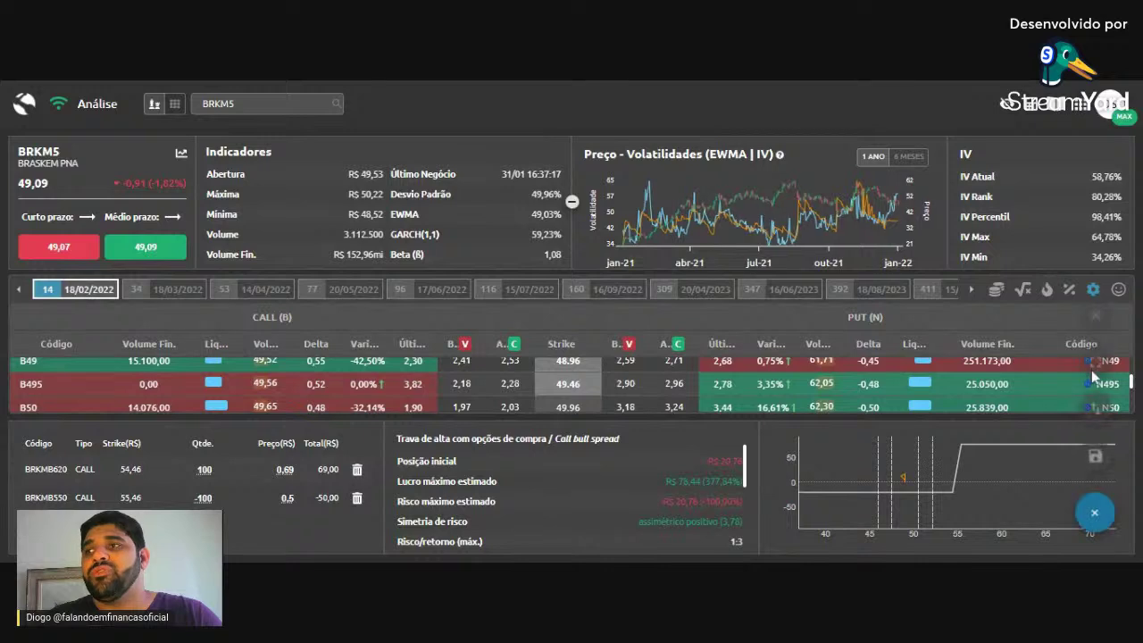
{"action": "left_click", "coordinate": [1095, 315]}
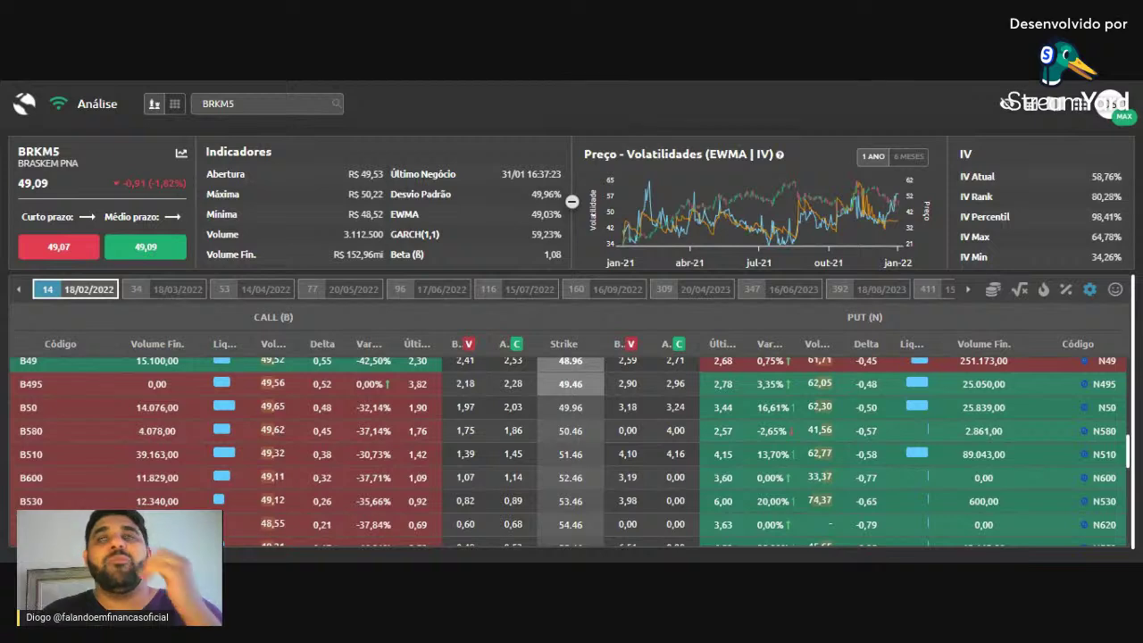
{"action": "left_click", "coordinate": [1094, 516]}
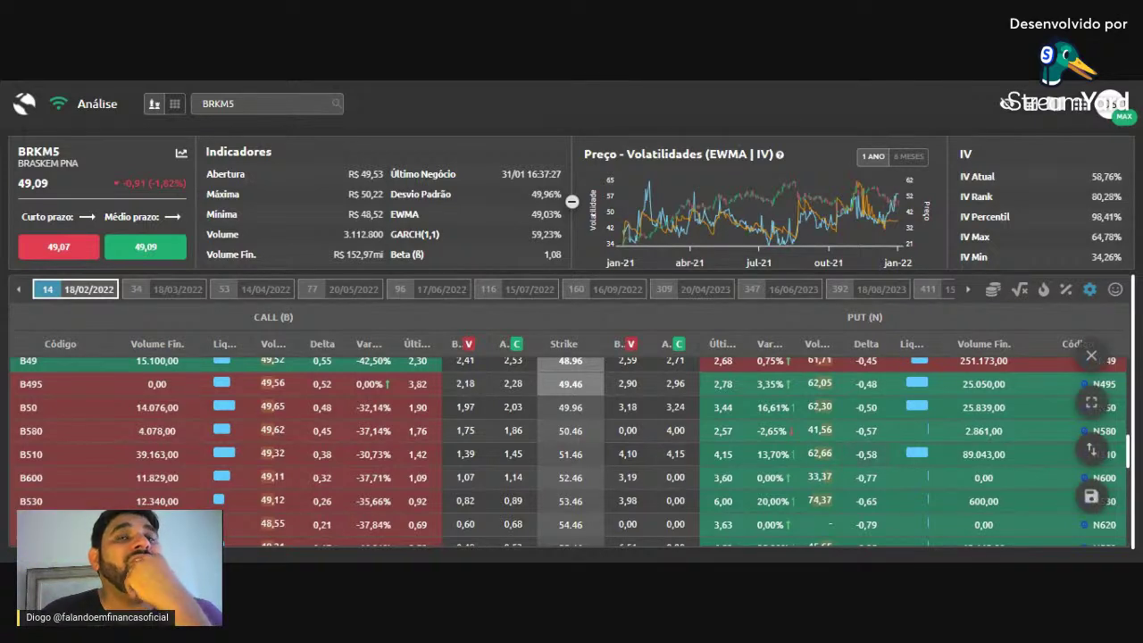
- Examine the out-of-the-money BRKM5 calls expiring 18/02/2022, comparing their deltas, bid and ask premiums and liquidity across strikes
{"action": "scroll", "coordinate": [464, 485], "scroll_direction": "down", "scroll_amount": 2}
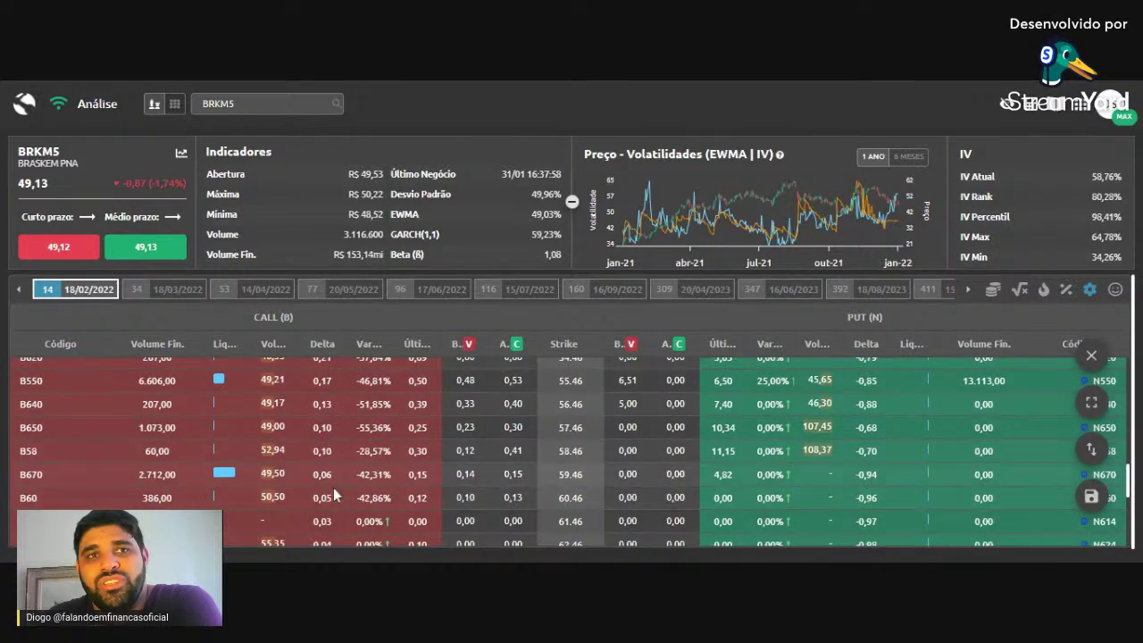
{"action": "scroll", "coordinate": [328, 420], "scroll_direction": "down", "scroll_amount": 3}
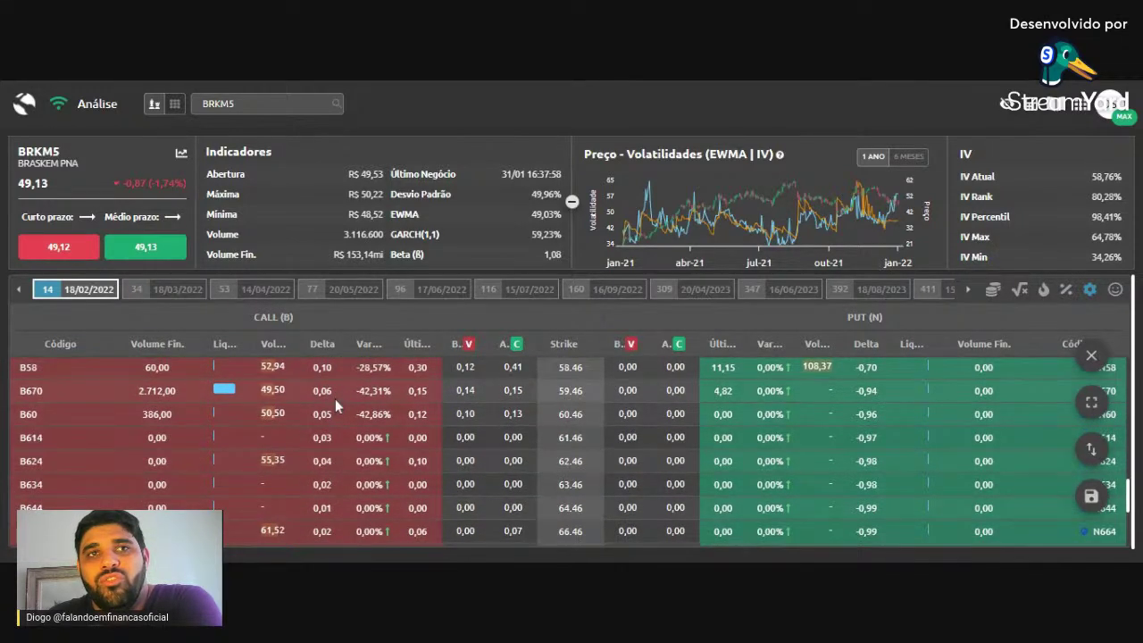
{"action": "scroll", "coordinate": [333, 402], "scroll_direction": "down", "scroll_amount": 3}
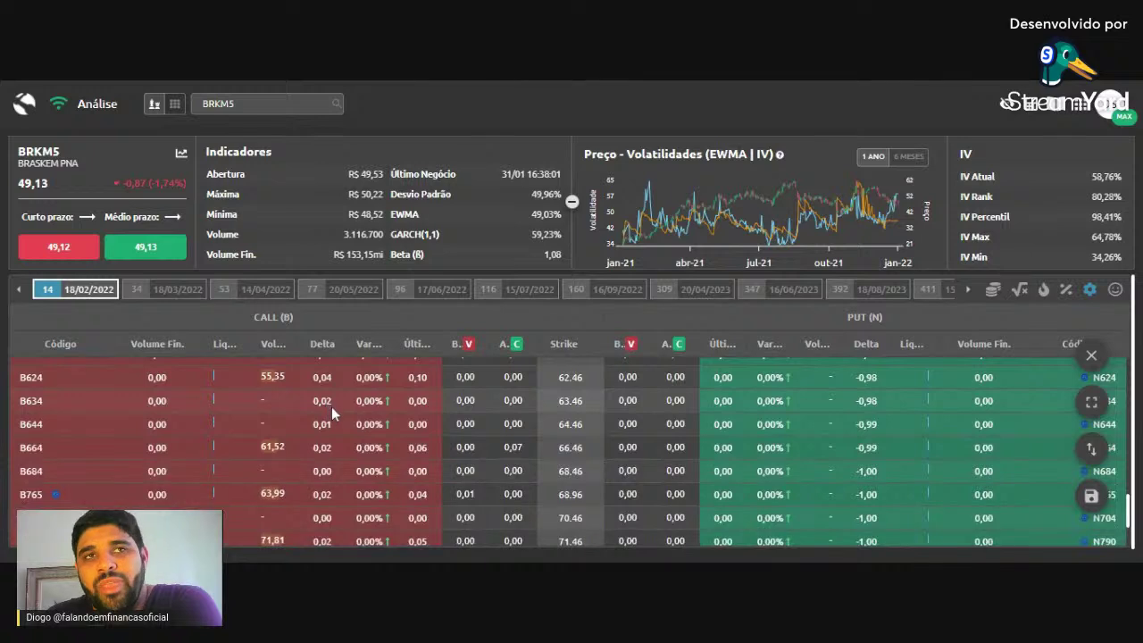
{"action": "scroll", "coordinate": [333, 406], "scroll_direction": "up", "scroll_amount": 3}
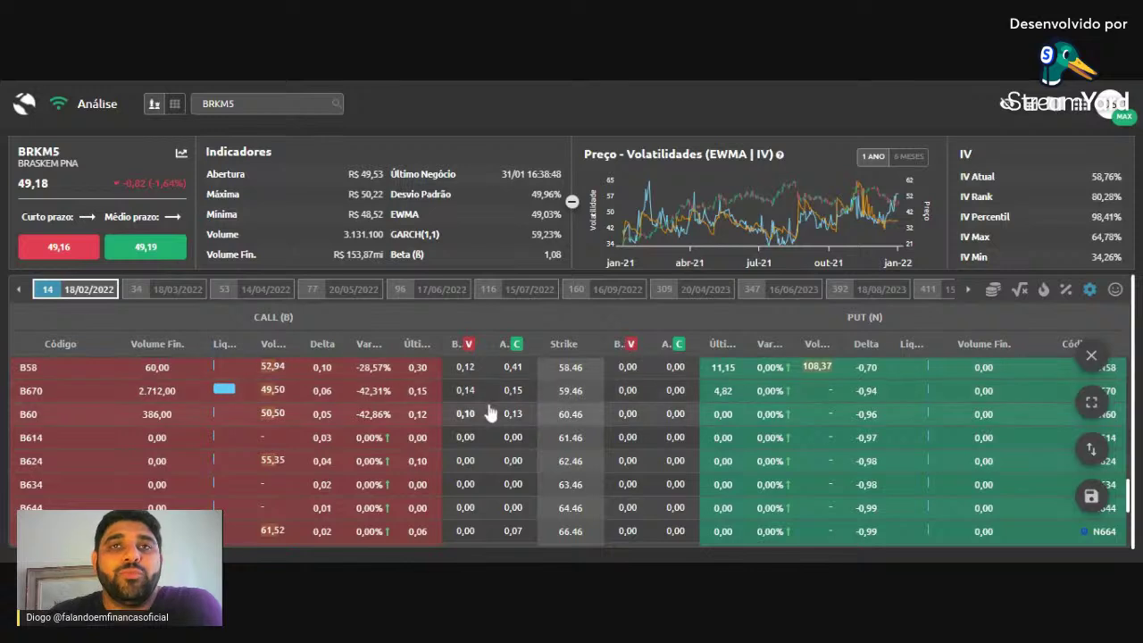
{"action": "scroll", "coordinate": [489, 411], "scroll_direction": "up", "scroll_amount": 4}
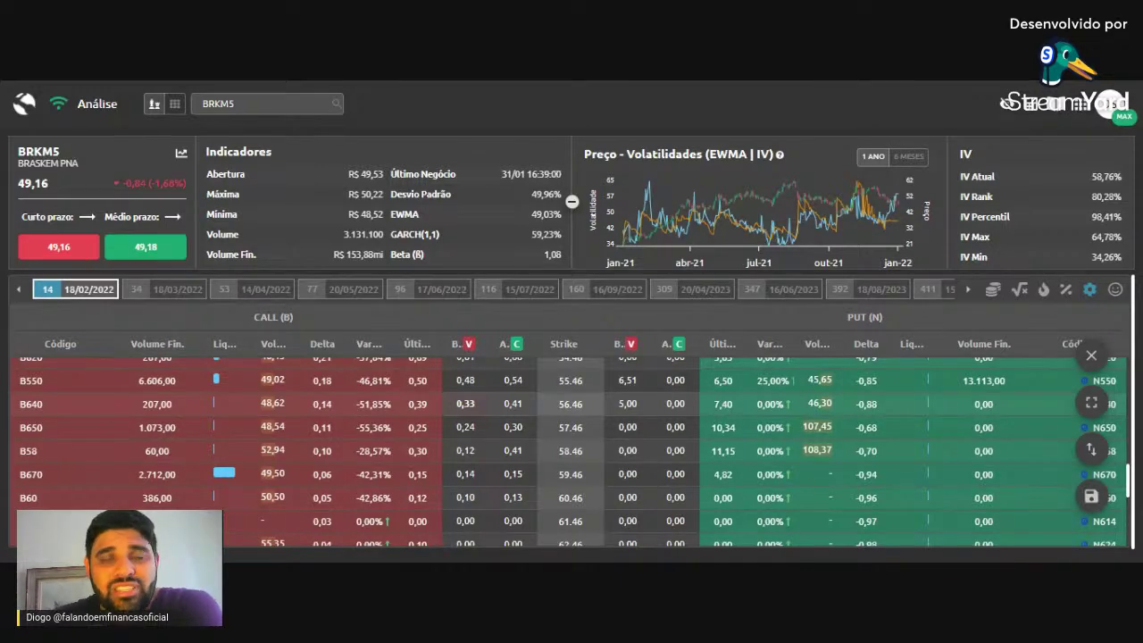
{"action": "scroll", "coordinate": [475, 409], "scroll_direction": "up", "scroll_amount": 2}
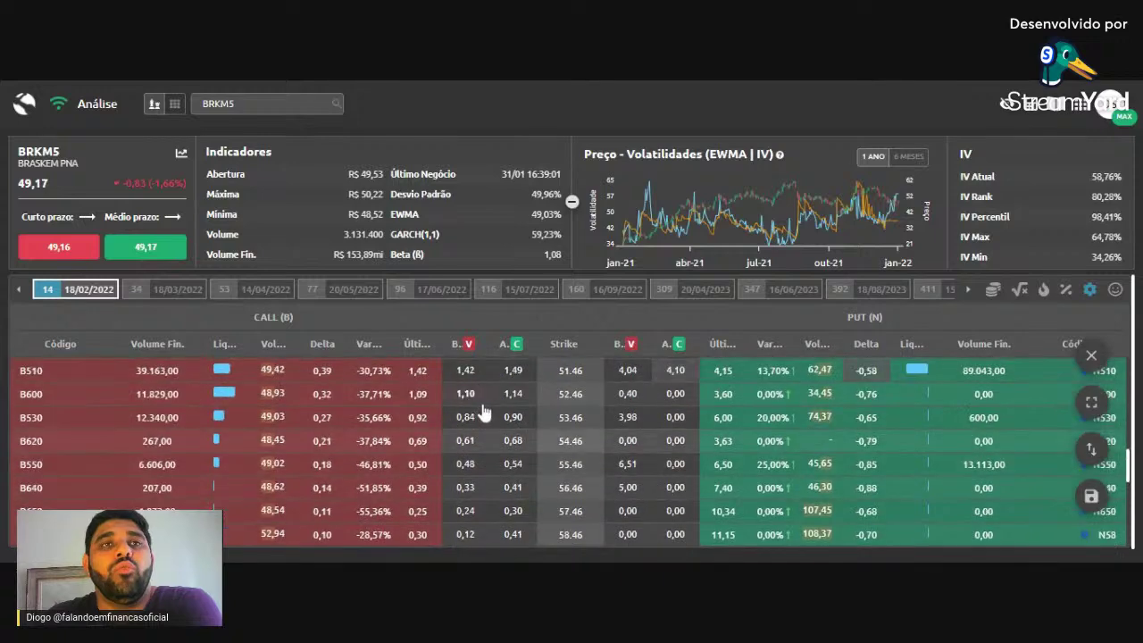
- Examine the in-the-money and near-the-money BRKM5 calls and puts expiring 18/02/2022, comparing deltas, premiums and liquidity across strikes
{"action": "scroll", "coordinate": [491, 417], "scroll_direction": "up", "scroll_amount": 3}
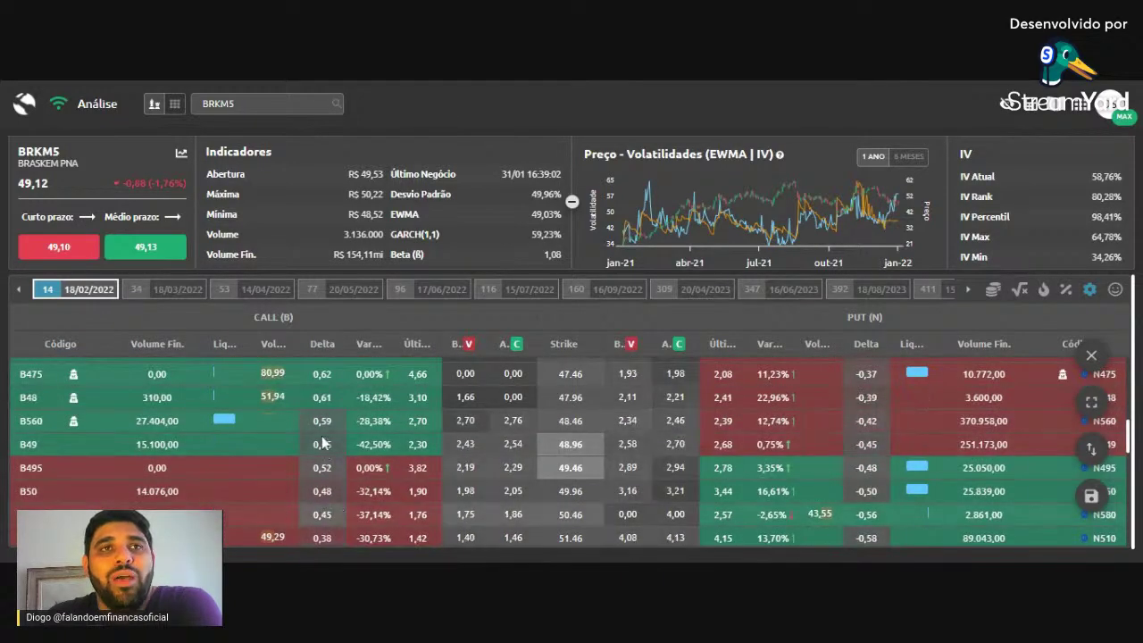
{"action": "scroll", "coordinate": [323, 418], "scroll_direction": "up", "scroll_amount": 2}
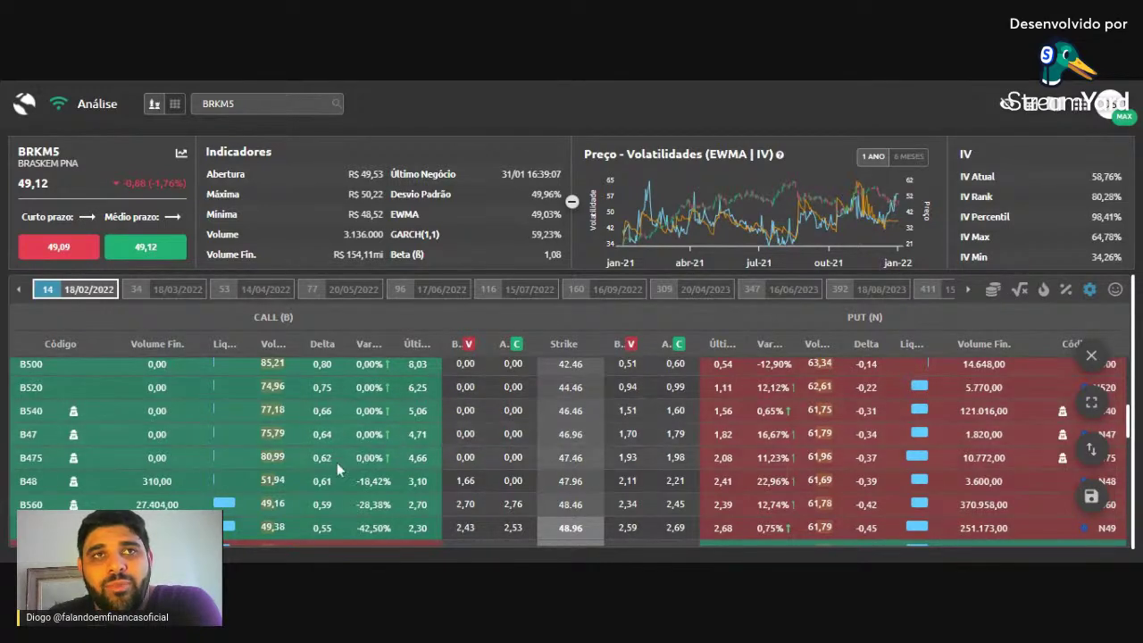
{"action": "scroll", "coordinate": [331, 481], "scroll_direction": "up", "scroll_amount": 2}
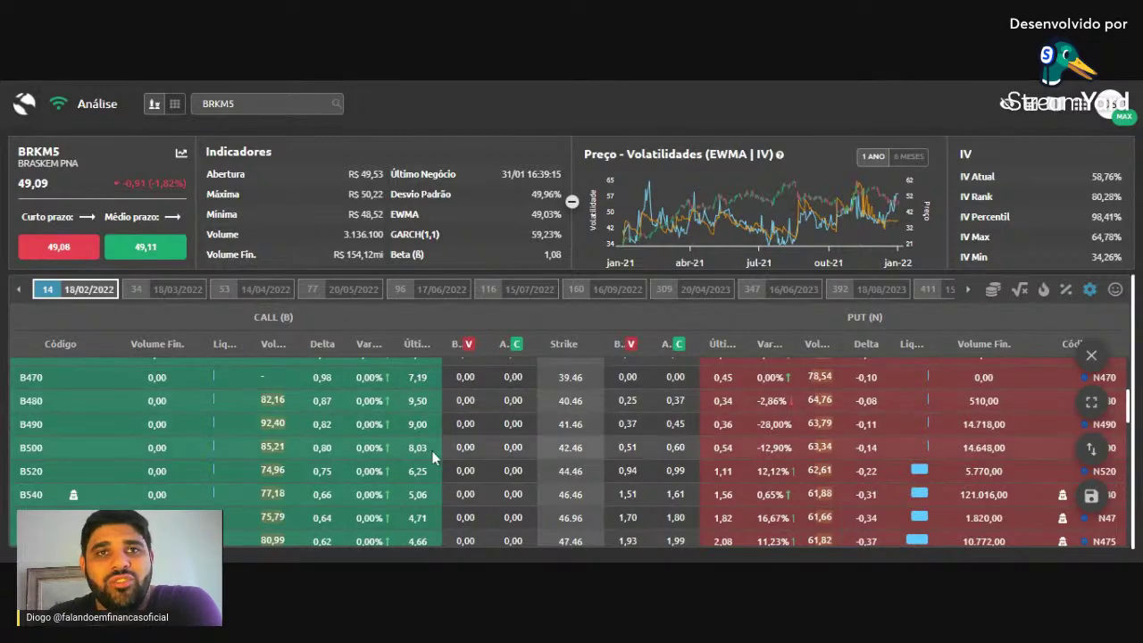
{"action": "scroll", "coordinate": [434, 458], "scroll_direction": "down", "scroll_amount": 2}
{"action": "scroll", "coordinate": [435, 453], "scroll_direction": "up", "scroll_amount": 3}
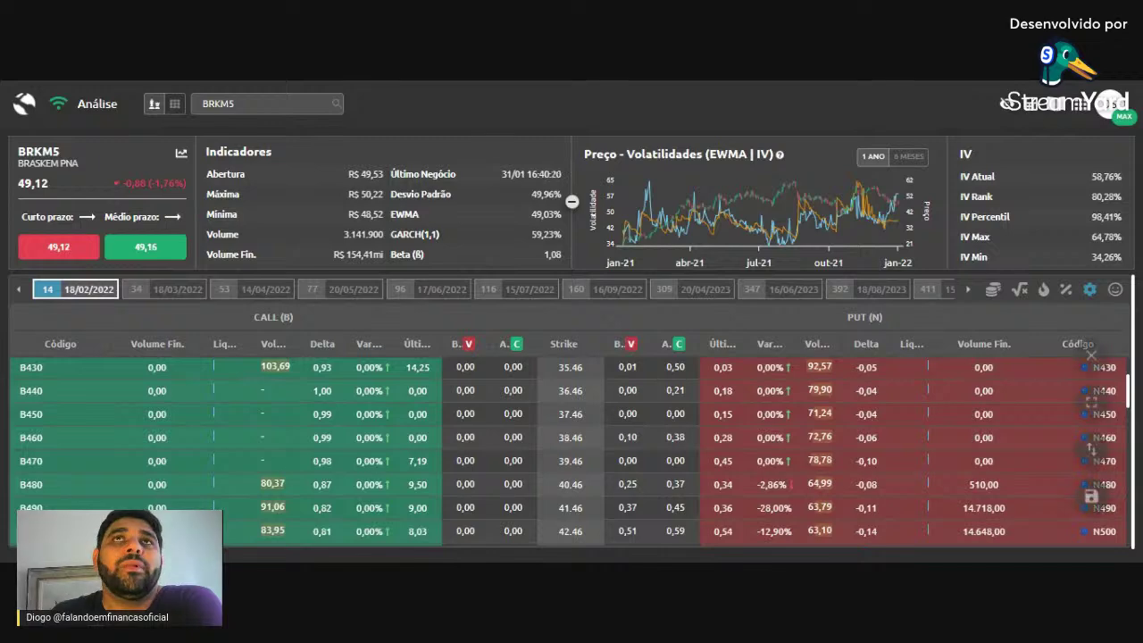
- Simulate a BRKM5 call bull spread by buying 100 BRKMB620 at strike 54,46 and selling 100 BRKMB550 at strike 55,46
{"action": "scroll", "coordinate": [457, 426], "scroll_direction": "down", "scroll_amount": 5}
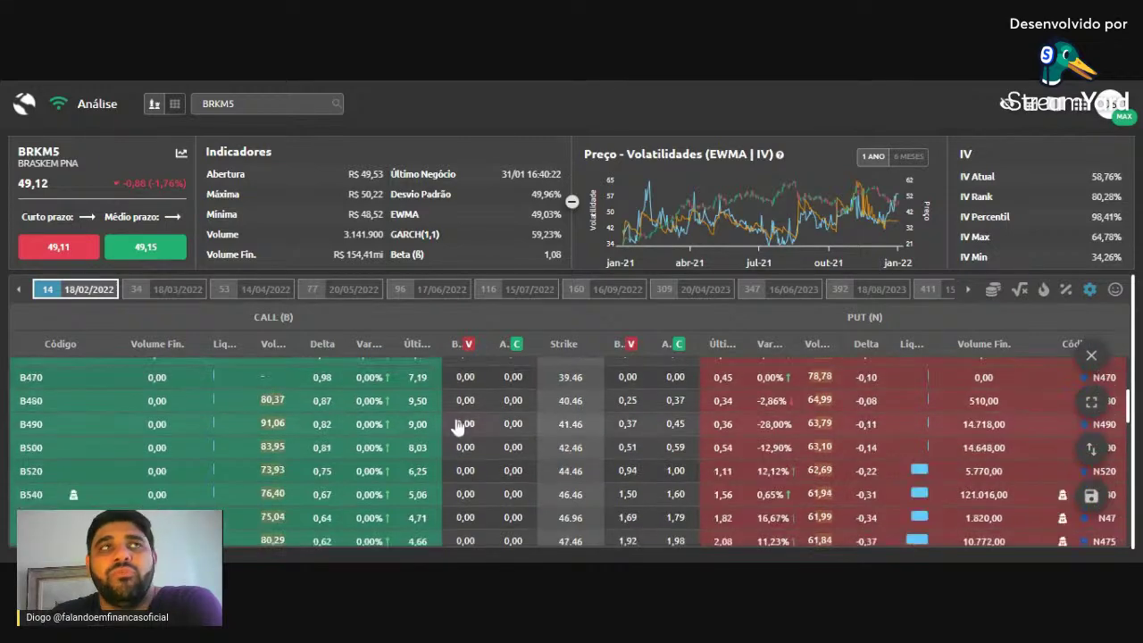
{"action": "scroll", "coordinate": [457, 426], "scroll_direction": "down", "scroll_amount": 3}
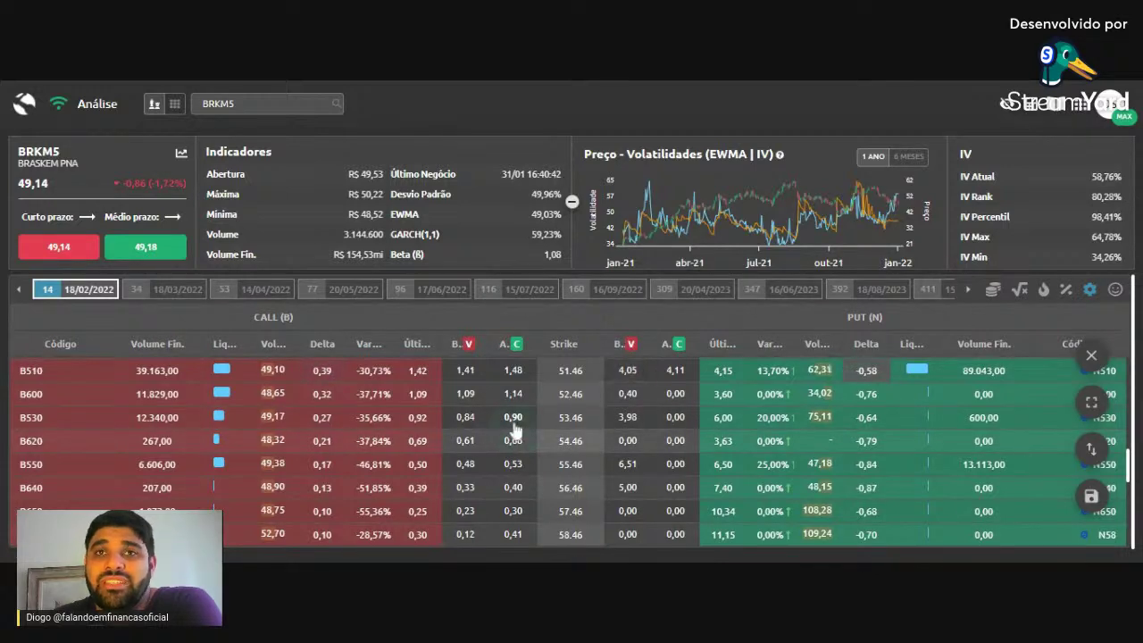
{"action": "left_click", "coordinate": [515, 442]}
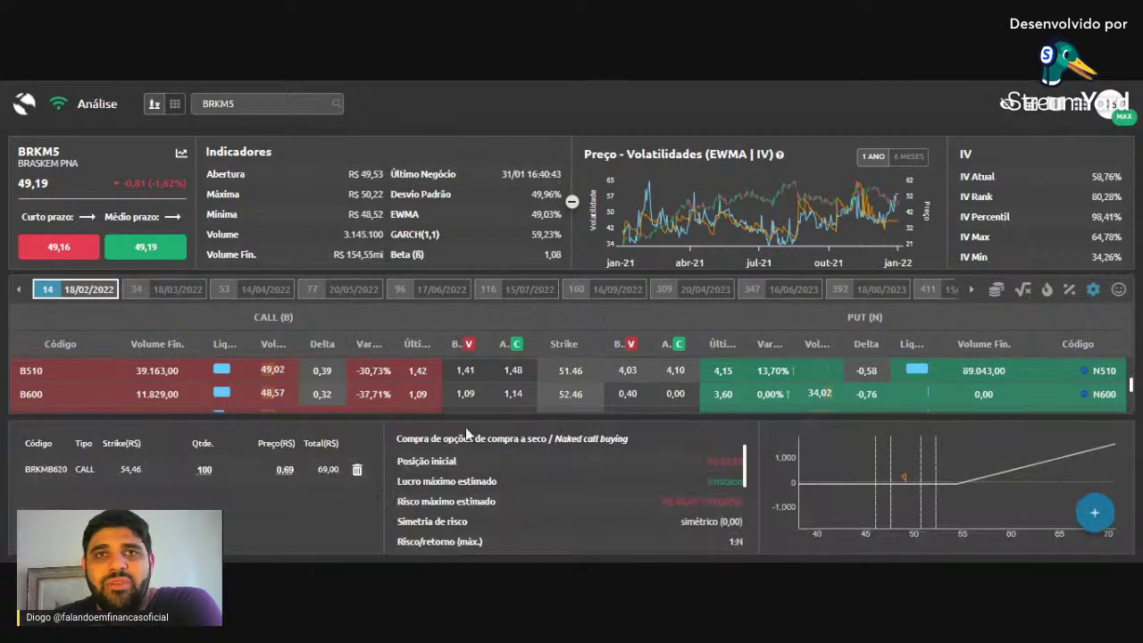
{"action": "scroll", "coordinate": [473, 393], "scroll_direction": "down", "scroll_amount": 3}
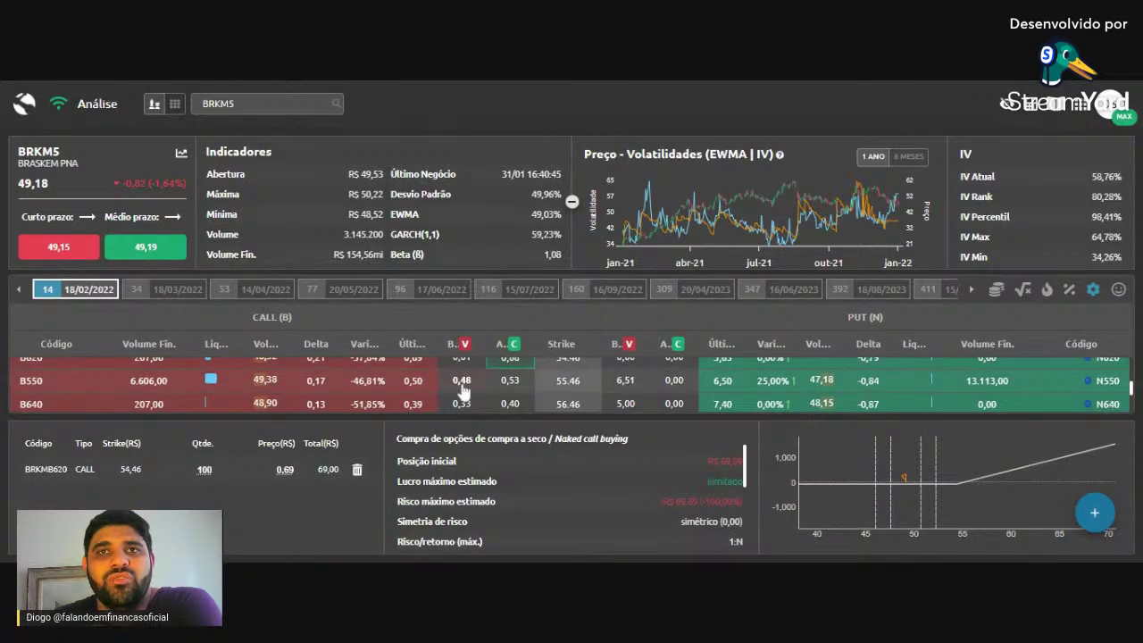
{"action": "left_click", "coordinate": [462, 385]}
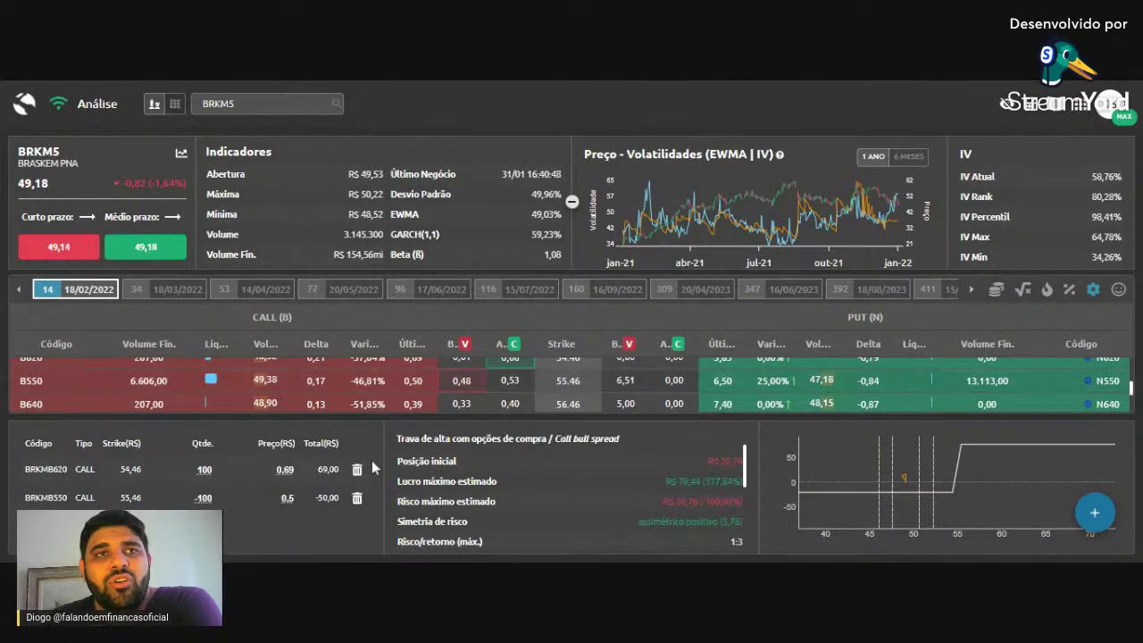
- Open the full payoff view of the BRKMB620/BRKMB550 spread and examine its profit curve, risk figures and legs
{"action": "mouse_move", "coordinate": [1097, 516]}
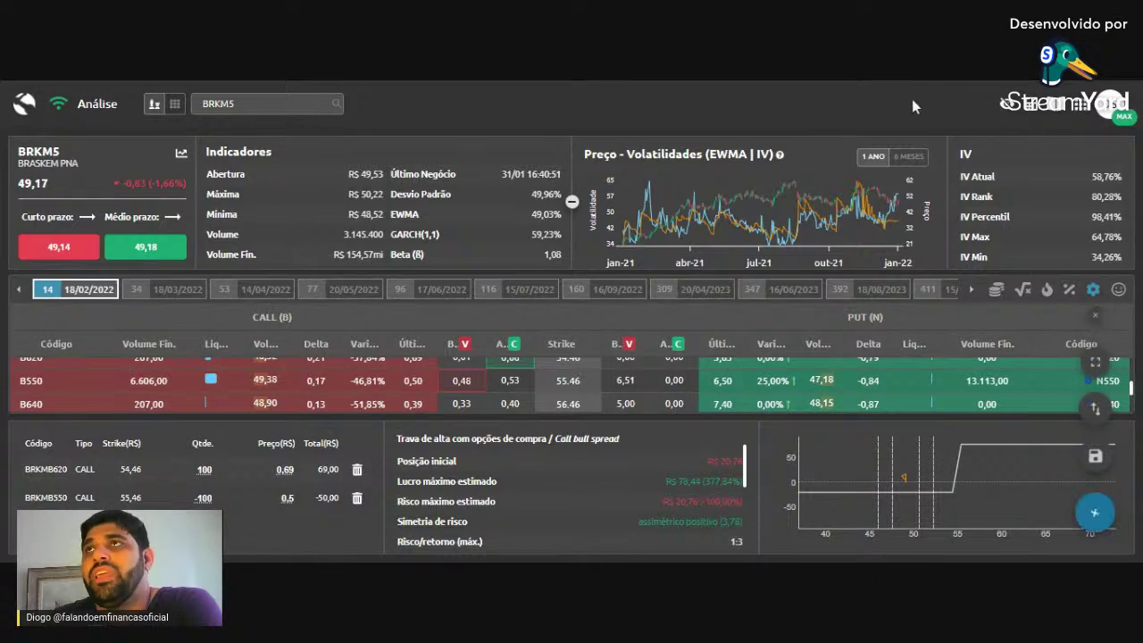
{"action": "left_click", "coordinate": [1097, 517]}
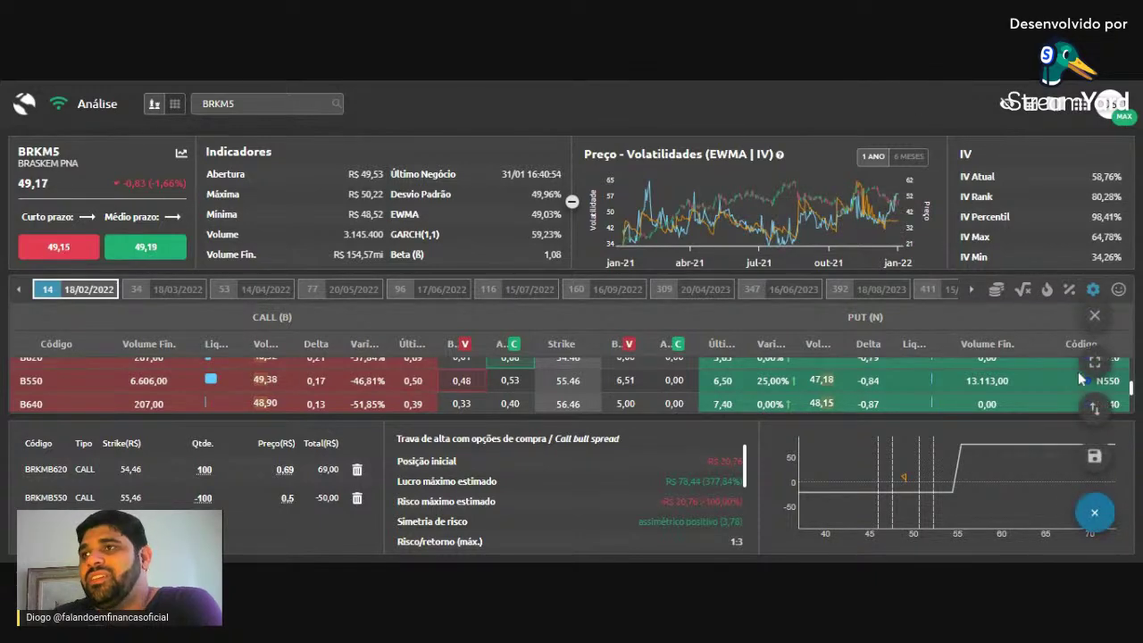
{"action": "left_click", "coordinate": [1093, 362]}
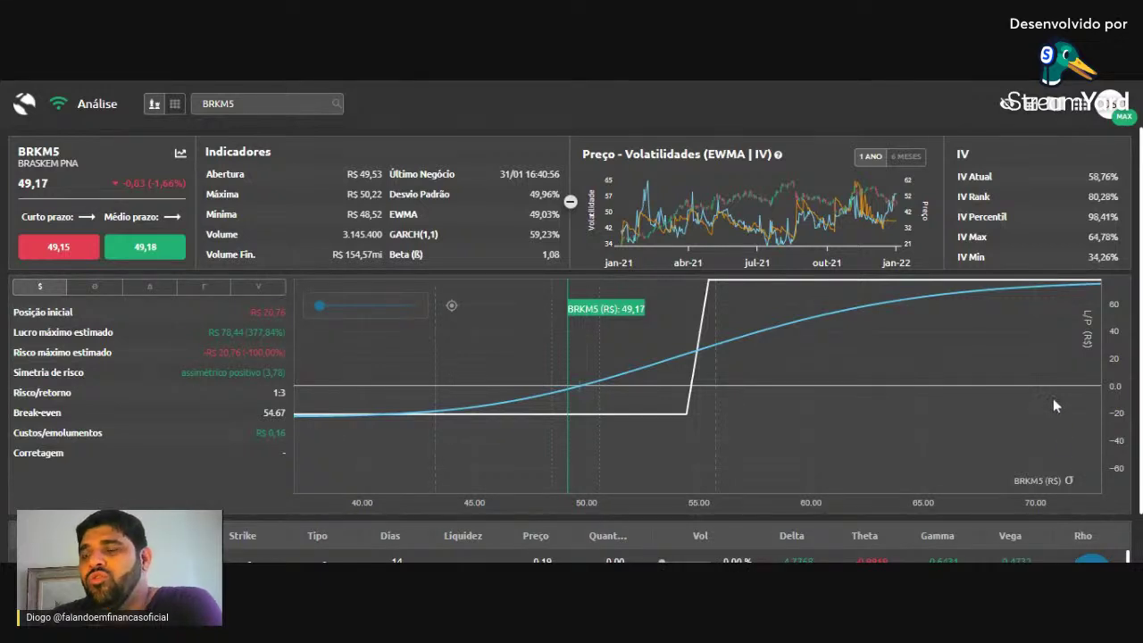
{"action": "scroll", "coordinate": [1095, 495], "scroll_direction": "down", "scroll_amount": 2}
{"action": "scroll", "coordinate": [1080, 518], "scroll_direction": "down", "scroll_amount": 2}
{"action": "mouse_move", "coordinate": [1093, 525]}
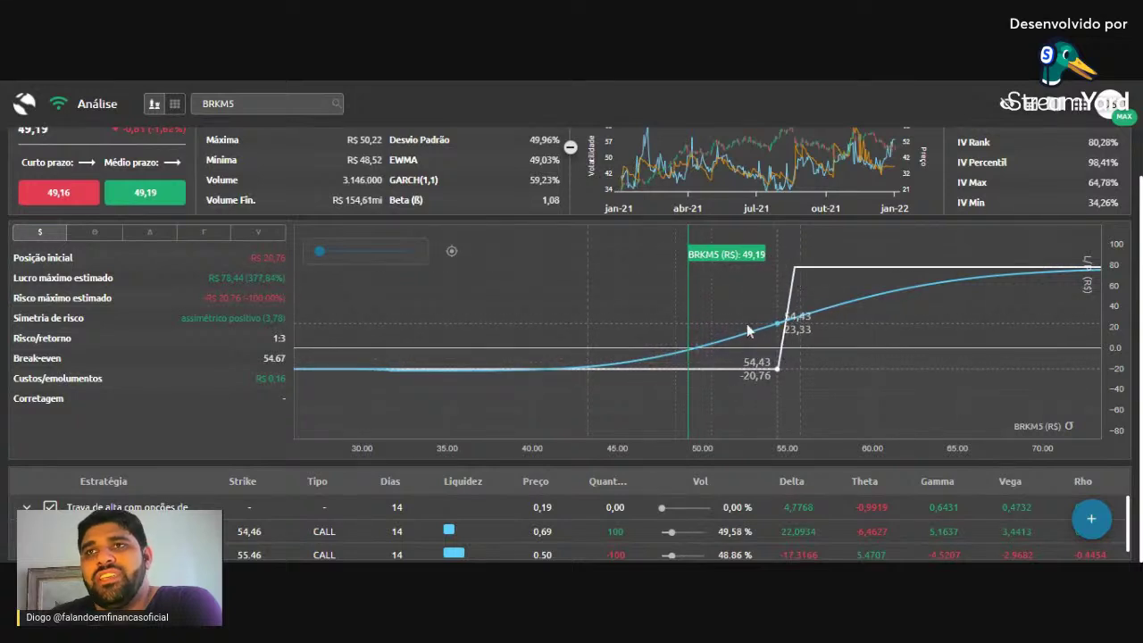
- Advance the payoff chart's time slider to about a third of its range and review the curve and both legs
{"action": "left_click_drag", "start_coordinate": [313, 258], "coordinate": [360, 259]}
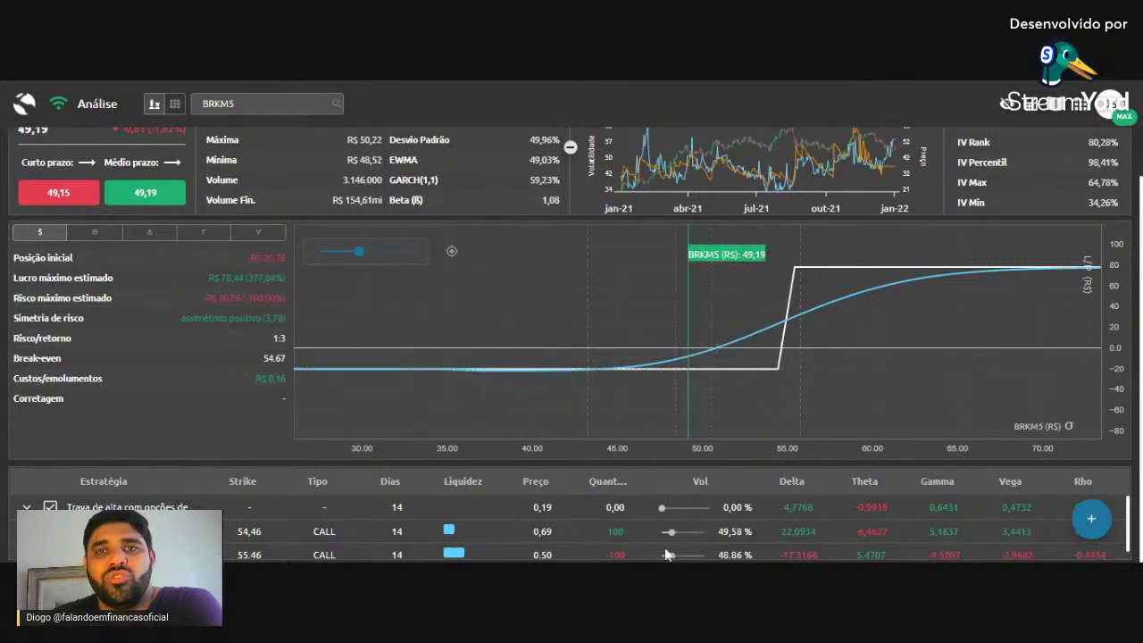
{"action": "left_click", "coordinate": [1090, 527]}
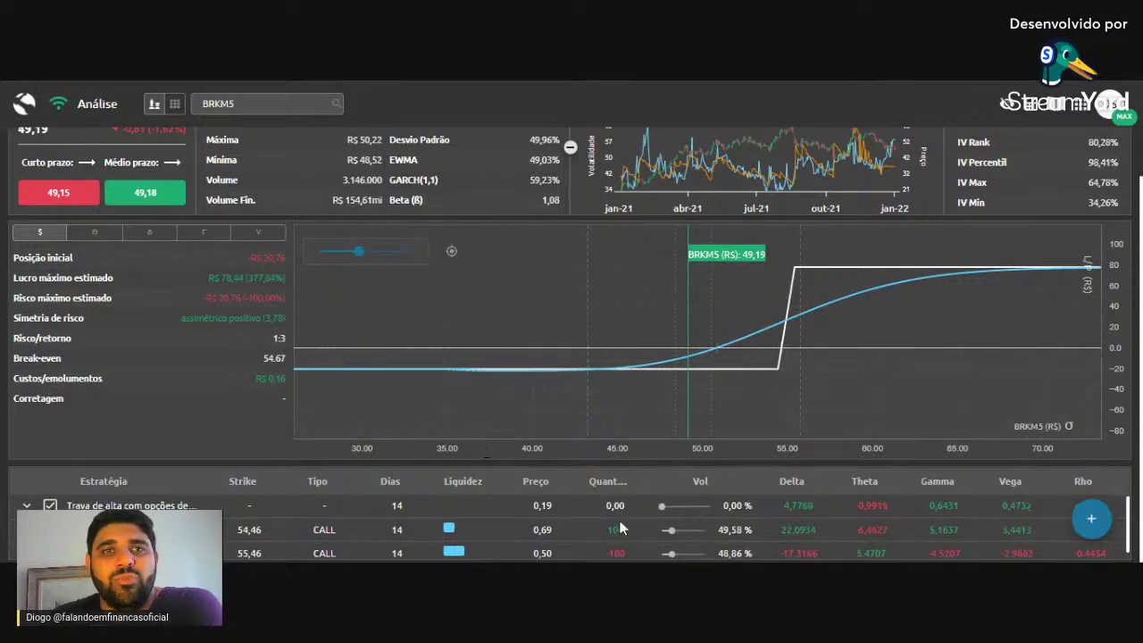
{"action": "scroll", "coordinate": [570, 526], "scroll_direction": "down", "scroll_amount": 1}
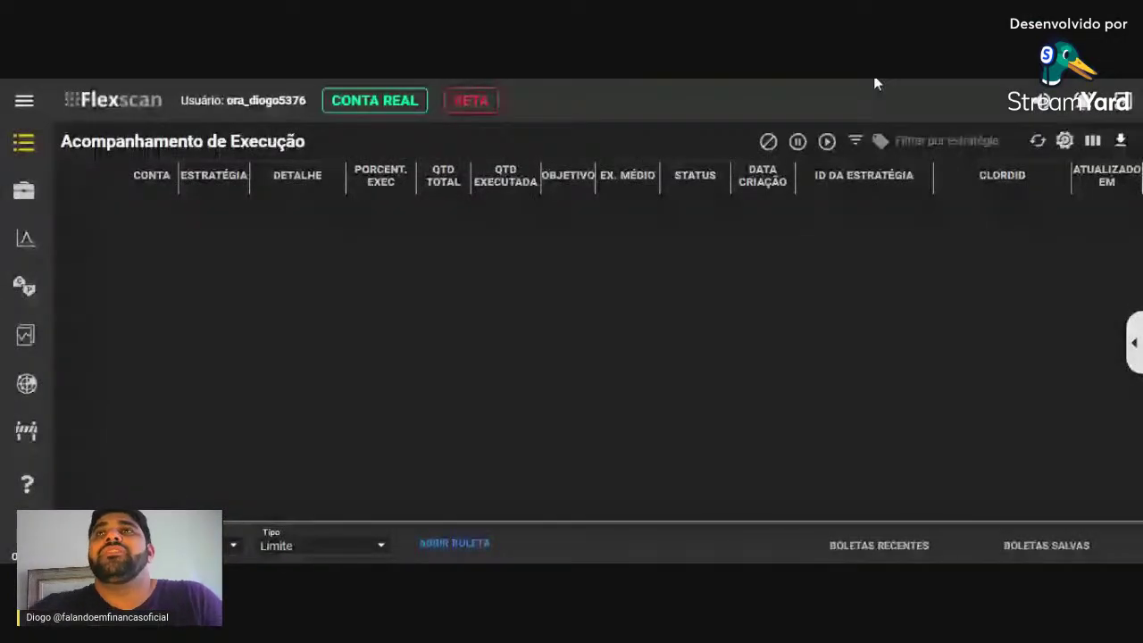
- Switch to Flexscan, briefly view and dismiss the blank order ticket, and open the strategy simulator
{"action": "left_click", "coordinate": [440, 543]}
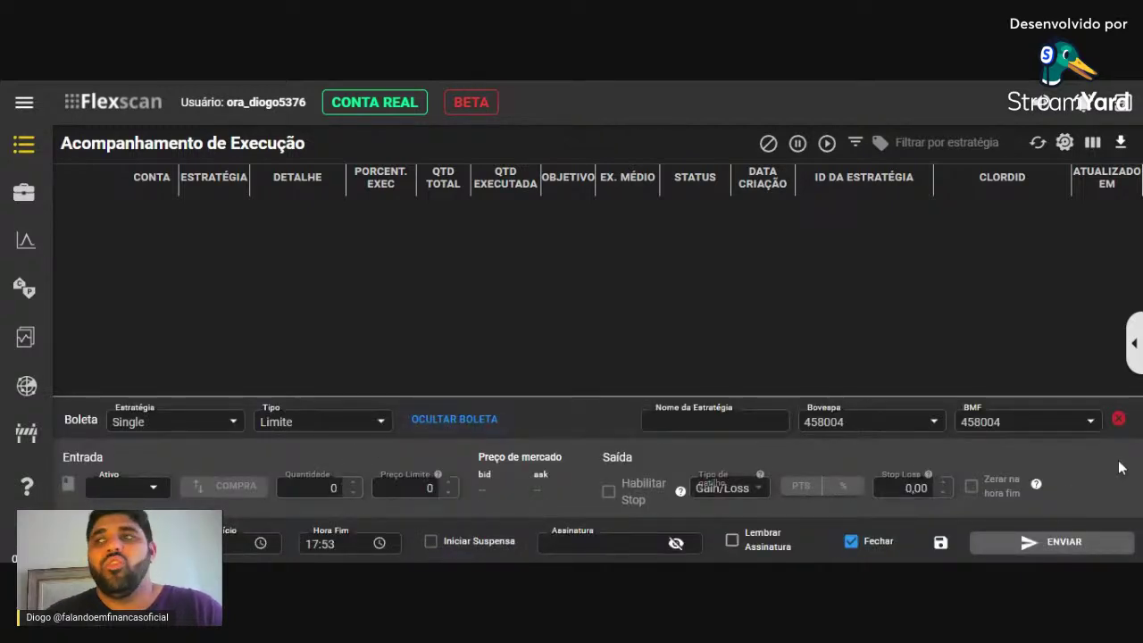
{"action": "left_click", "coordinate": [1119, 420]}
{"action": "left_click", "coordinate": [25, 247]}
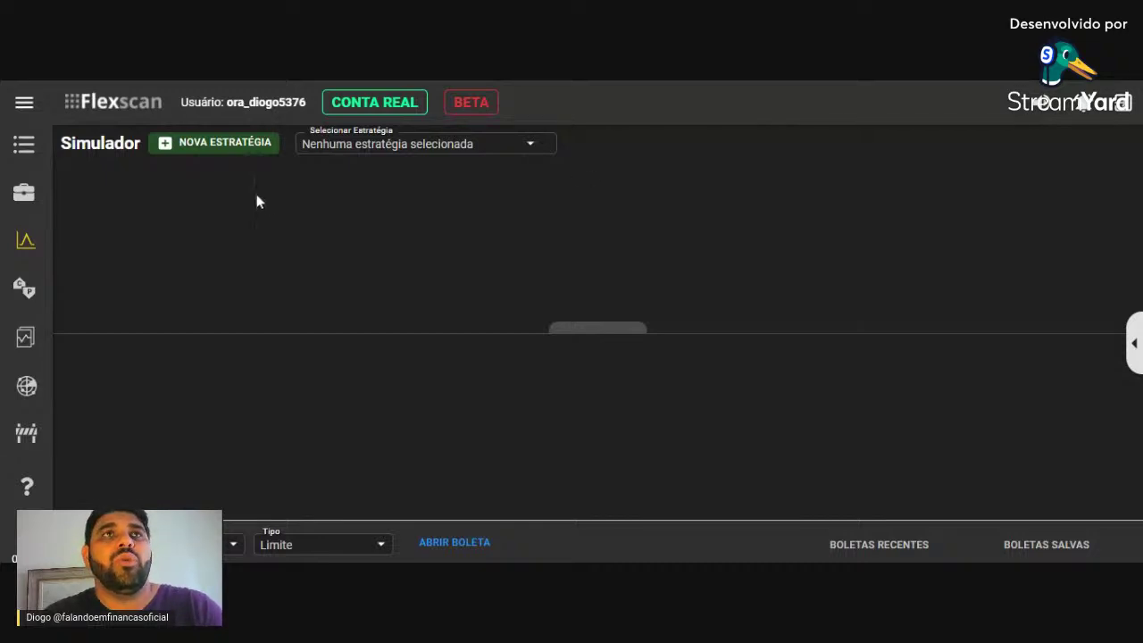
- Create a new simulator strategy named BRKM TRAVA DE ALTA CALL
{"action": "left_click", "coordinate": [229, 148]}
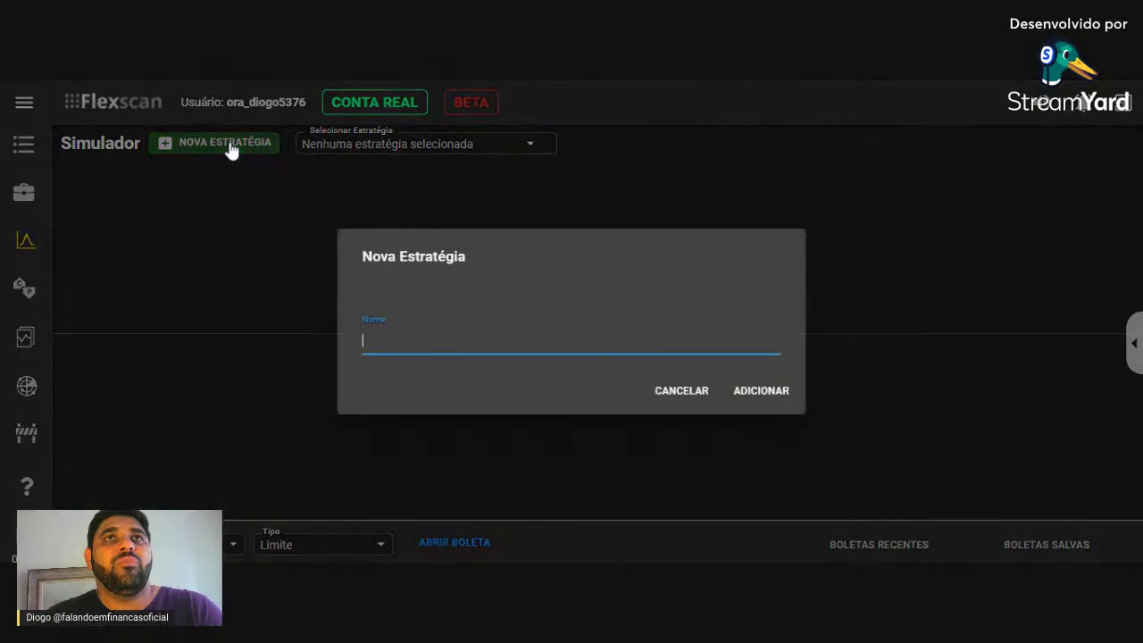
{"action": "type", "text": "b"}
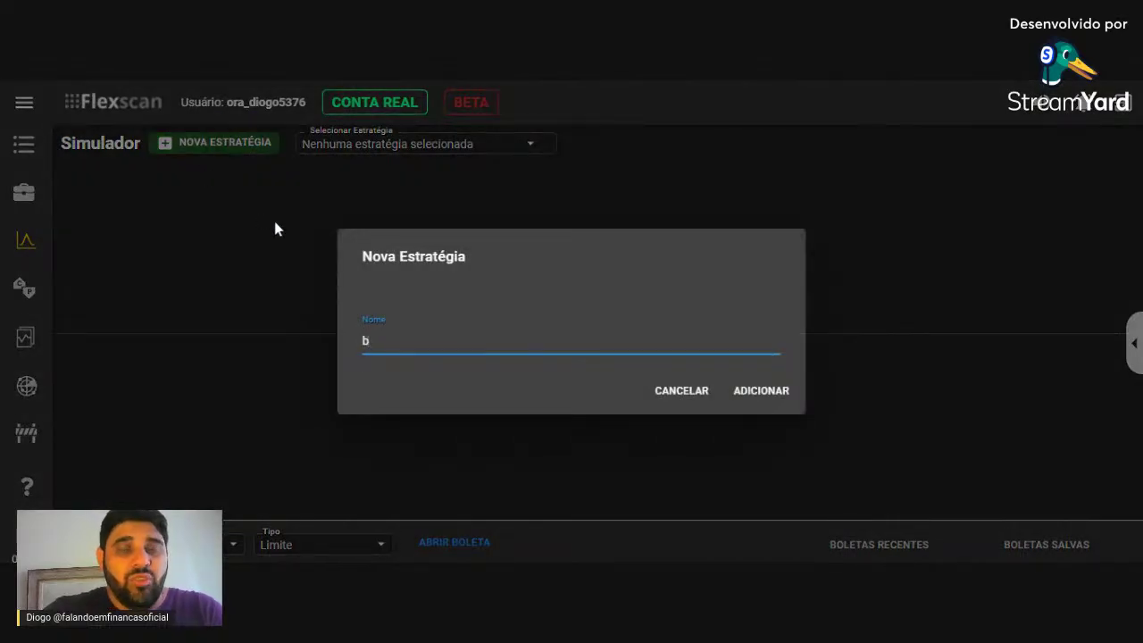
{"action": "key", "text": "BackSpace"}
{"action": "type", "text": "BRKM"}
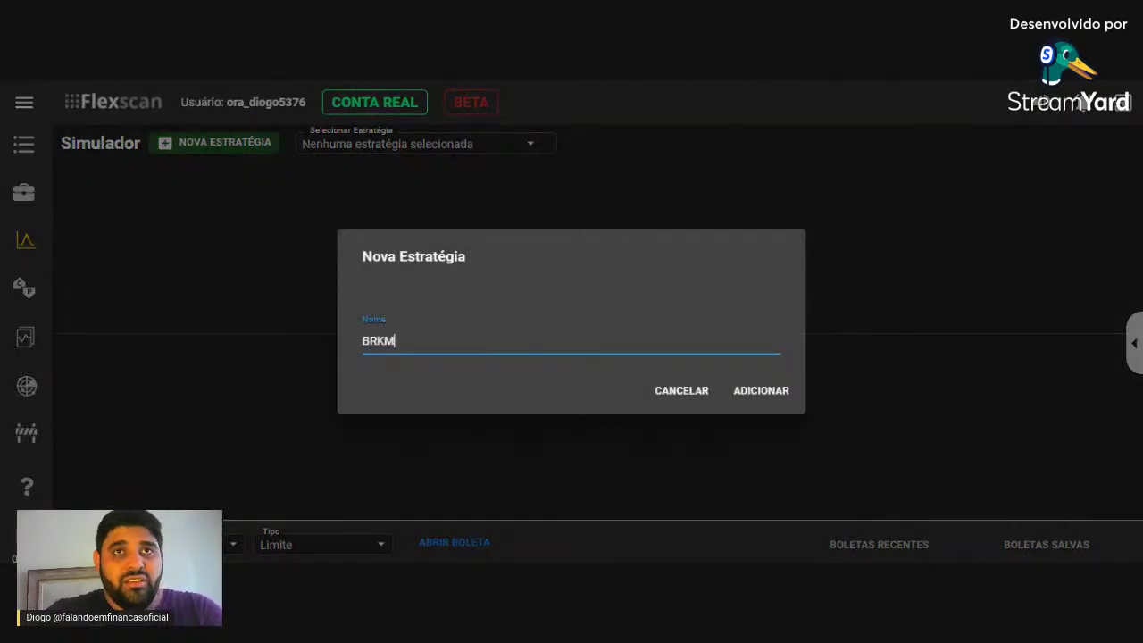
{"action": "type", "text": "TRA"}
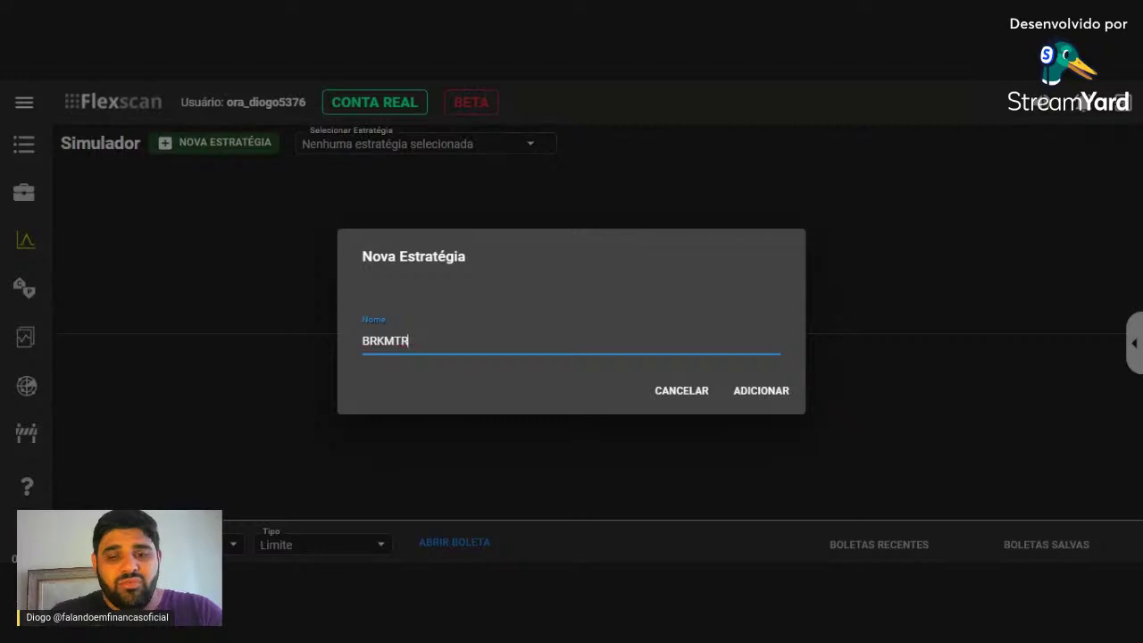
{"action": "key", "text": "BackSpace"}
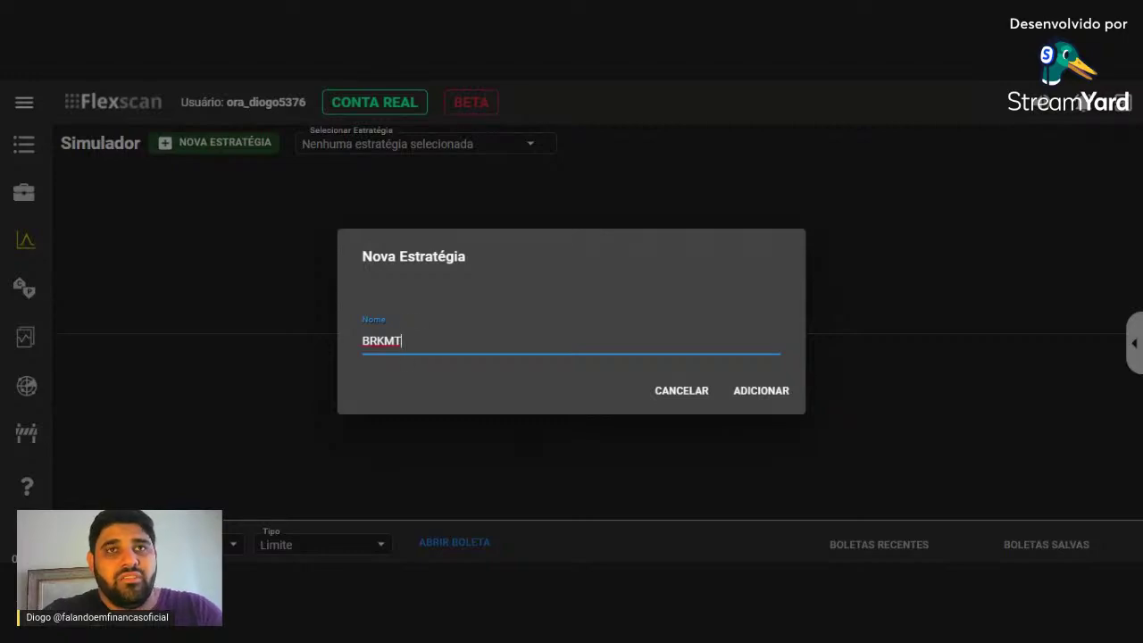
{"action": "type", "text": "TRAVA DE"}
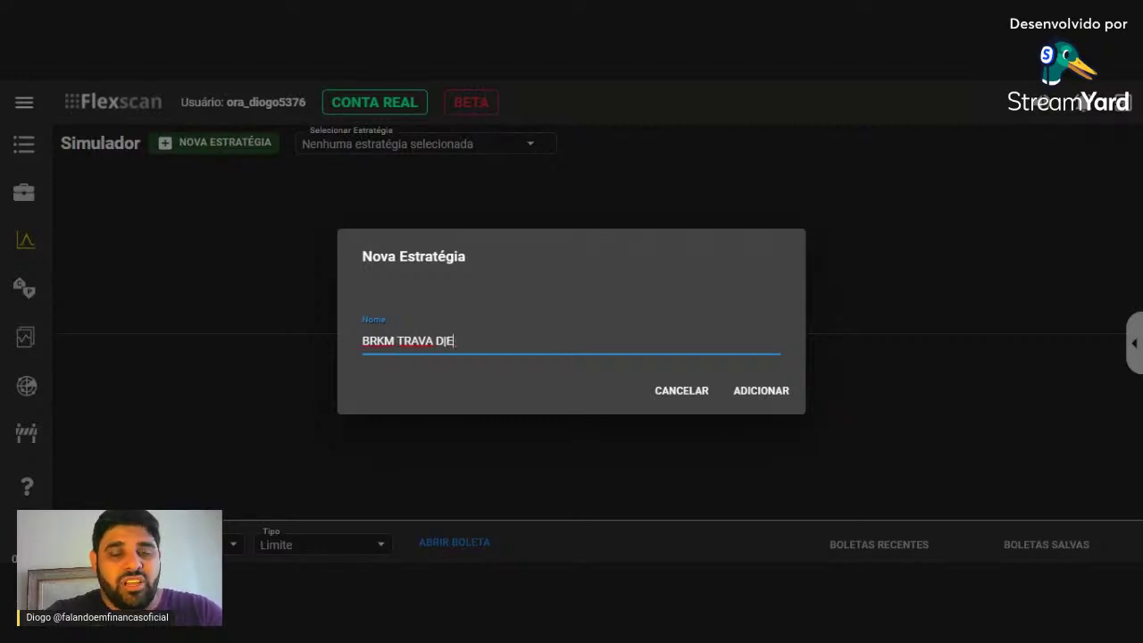
{"action": "key", "text": "BackSpace"}
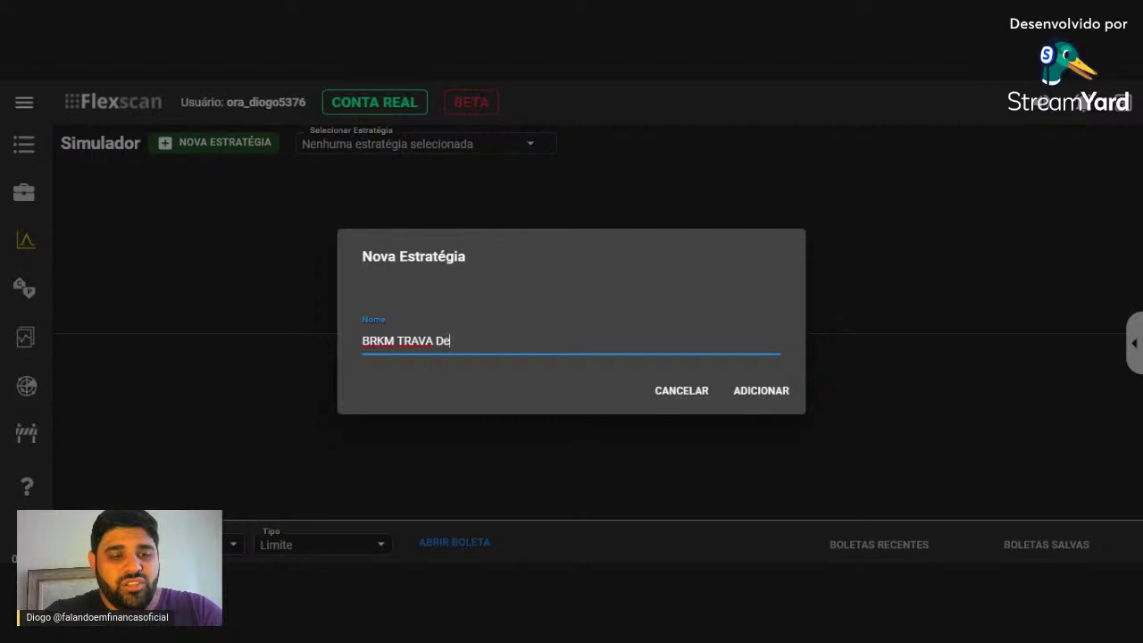
{"action": "type", "text": "E A"}
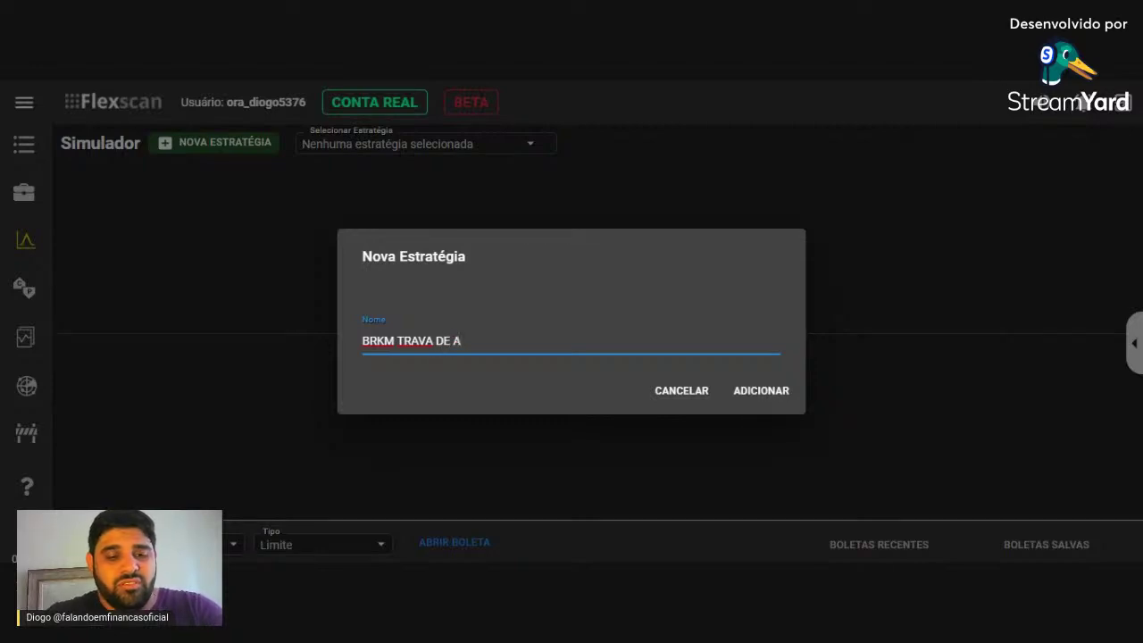
{"action": "type", "text": "LTA CALL"}
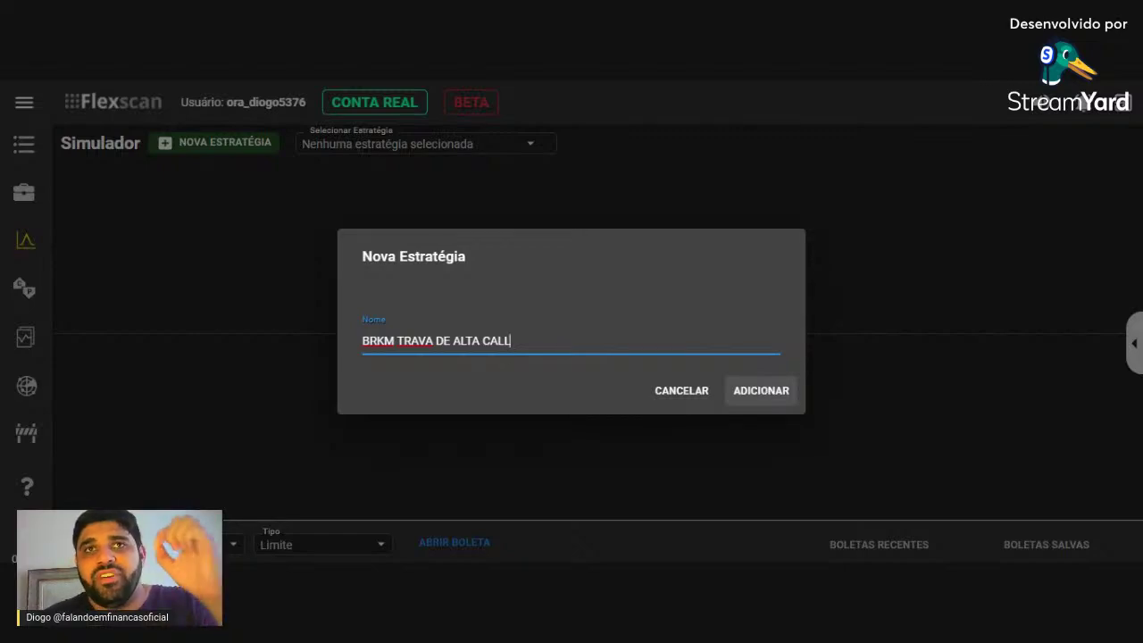
{"action": "left_click", "coordinate": [761, 392]}
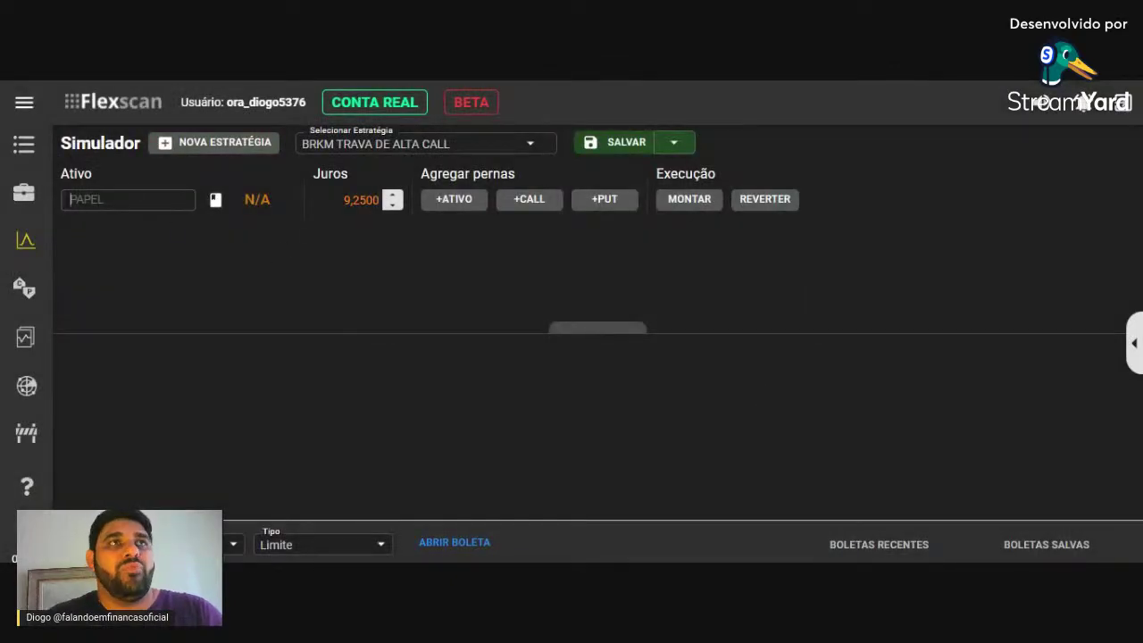
- Set BRKM5 as the strategy's underlying asset and add two call legs to it
{"action": "left_click", "coordinate": [130, 191]}
{"action": "type", "text": "BRKM"}
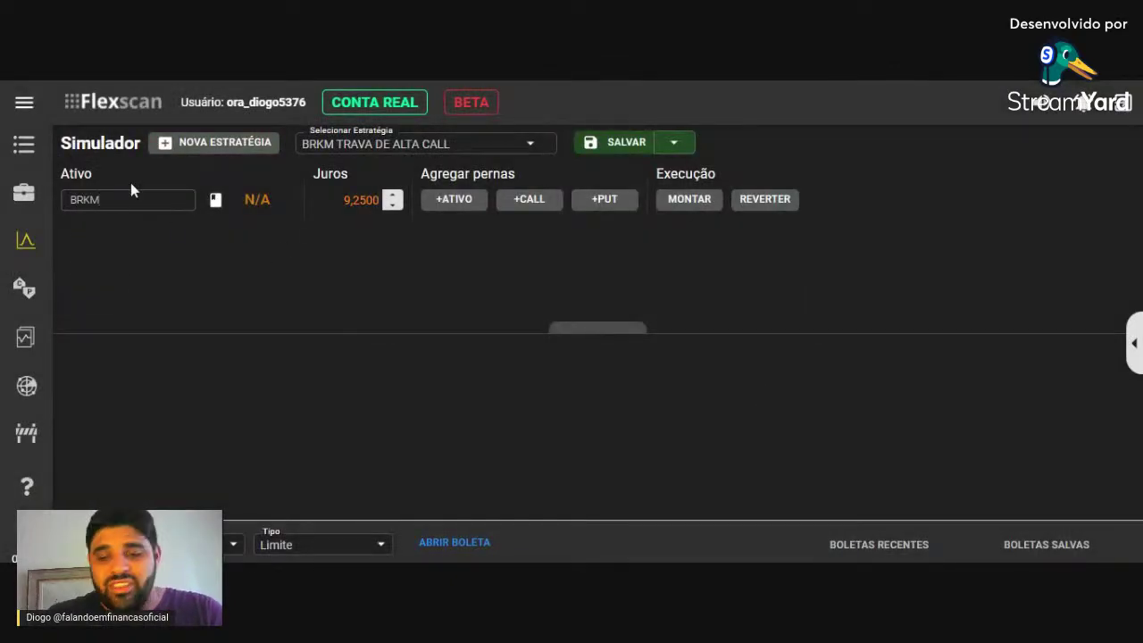
{"action": "type", "text": "5"}
{"action": "left_click", "coordinate": [130, 237]}
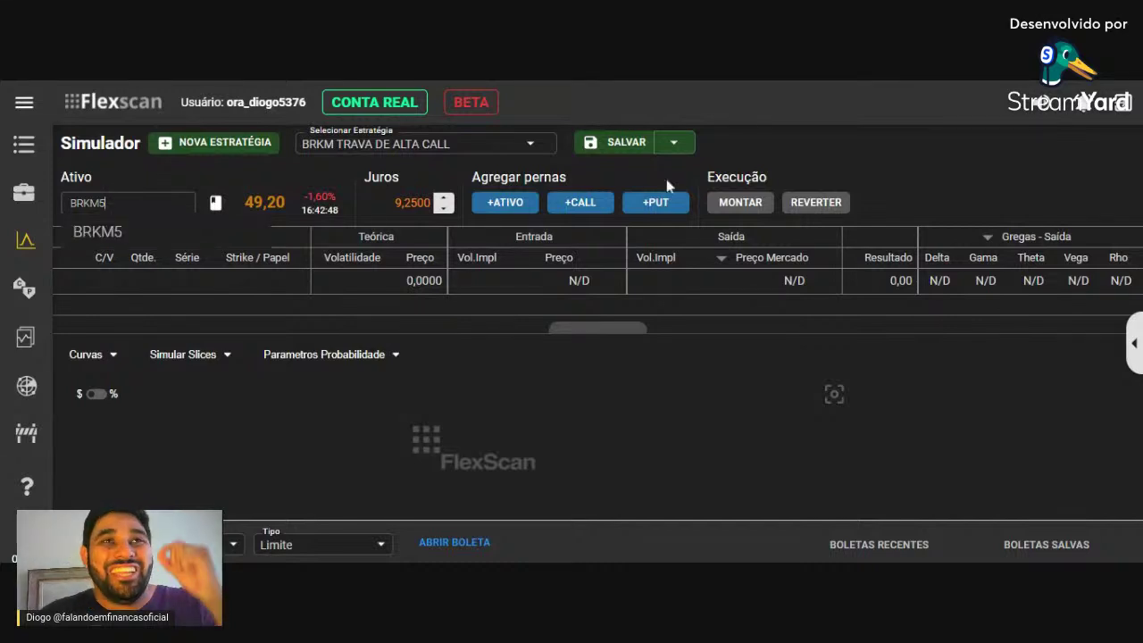
{"action": "left_click", "coordinate": [105, 233]}
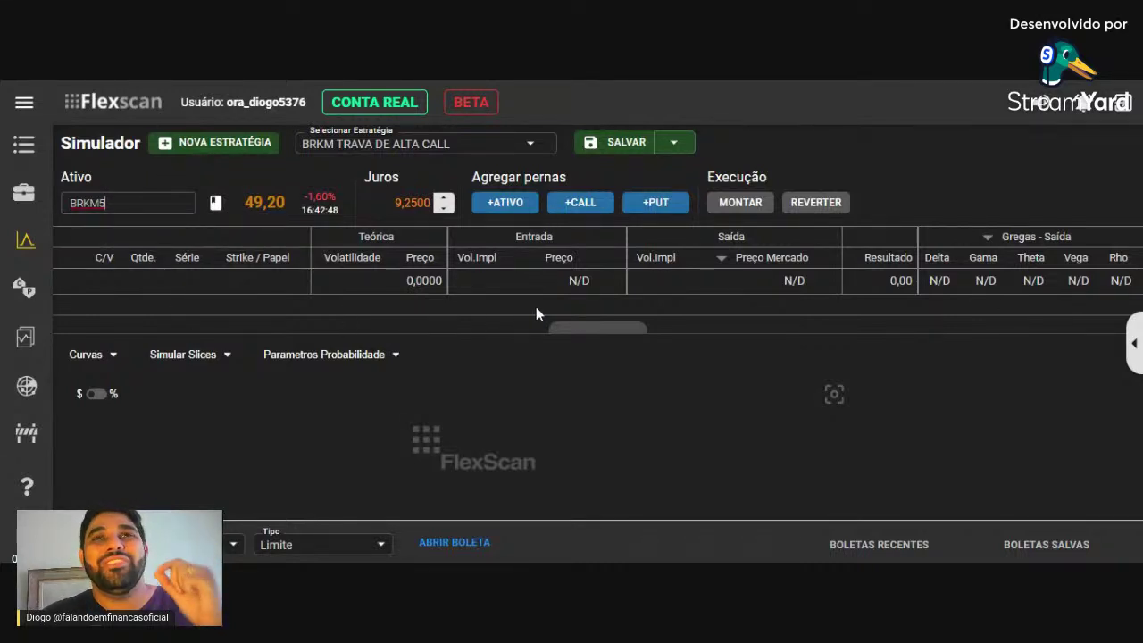
{"action": "left_click", "coordinate": [580, 204]}
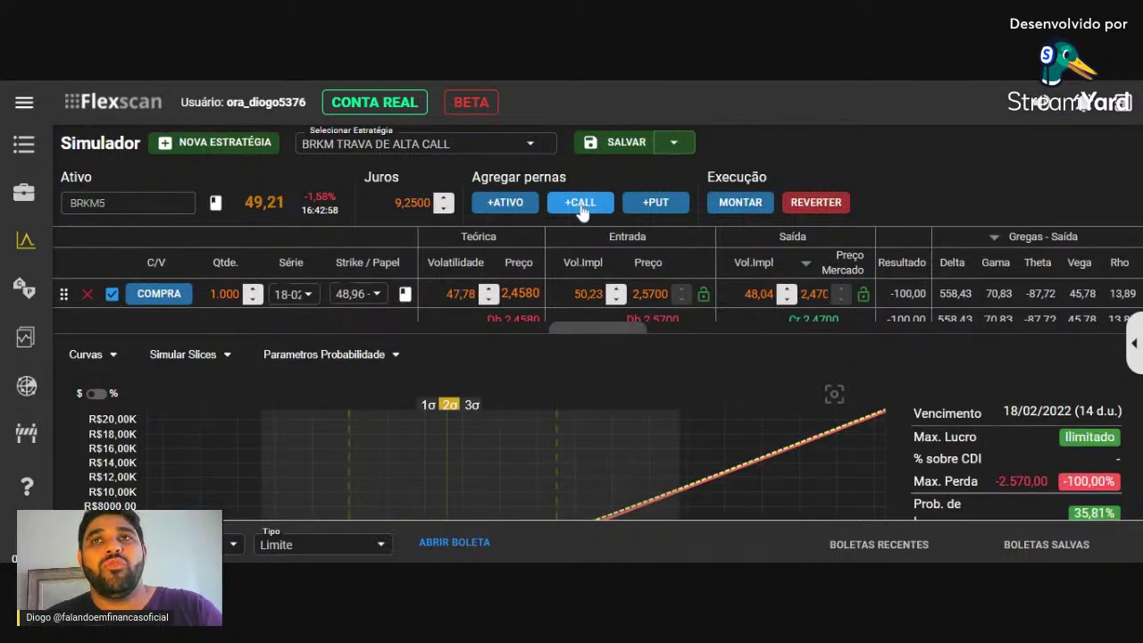
{"action": "left_click", "coordinate": [580, 204]}
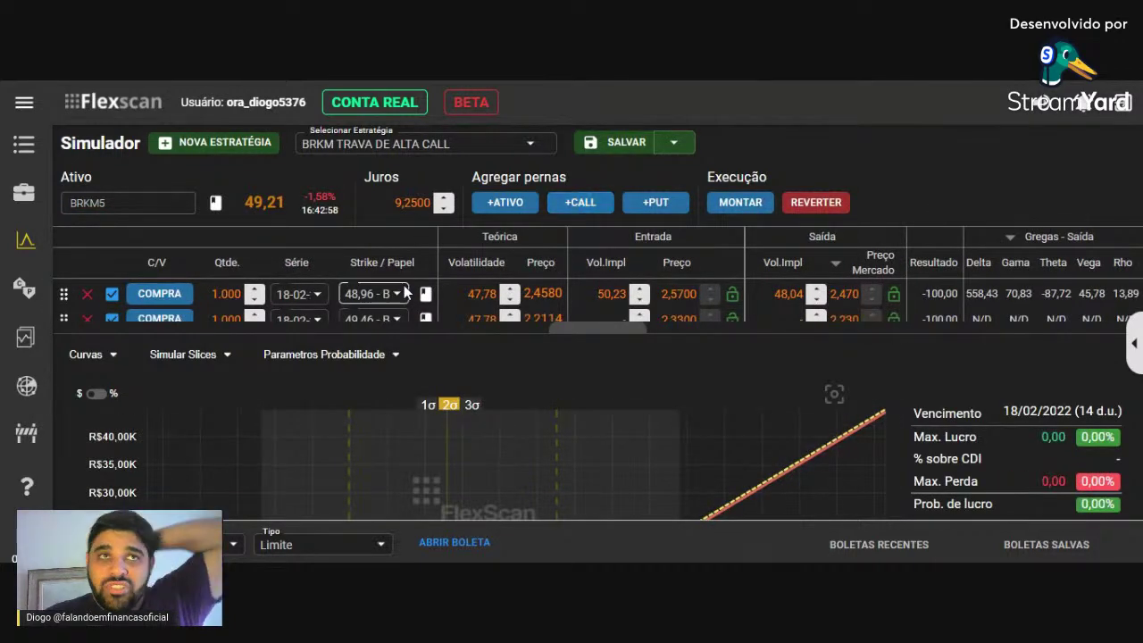
- Set the quantity of both BRKM5 call legs to 100
{"action": "scroll", "coordinate": [375, 286], "scroll_direction": "down", "scroll_amount": 1}
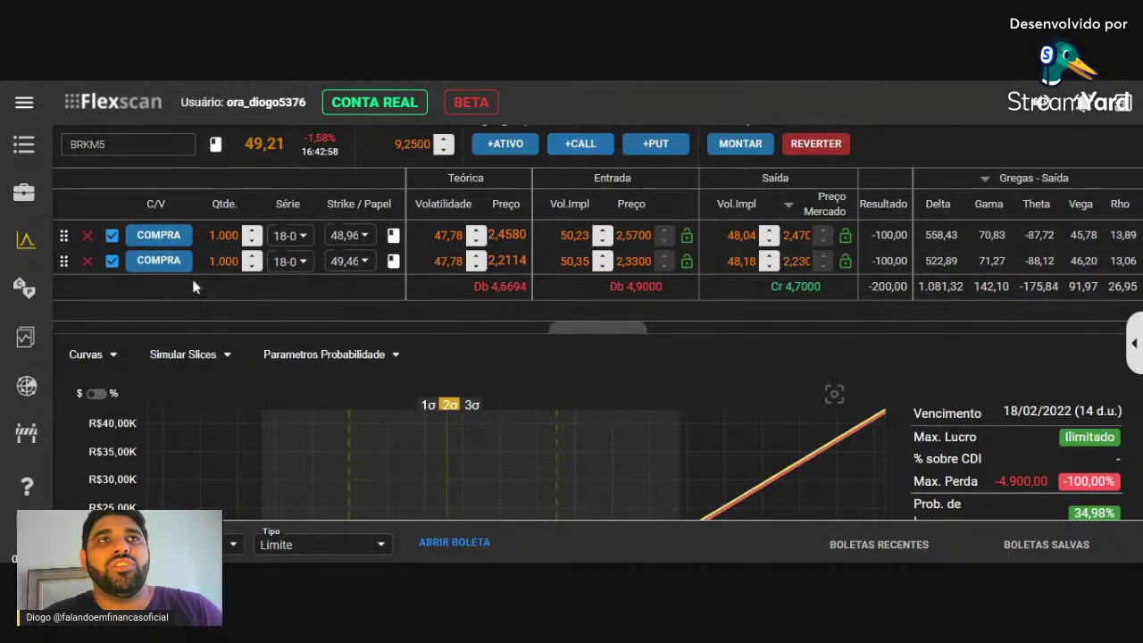
{"action": "left_click", "coordinate": [225, 235]}
{"action": "type", "text": "100"}
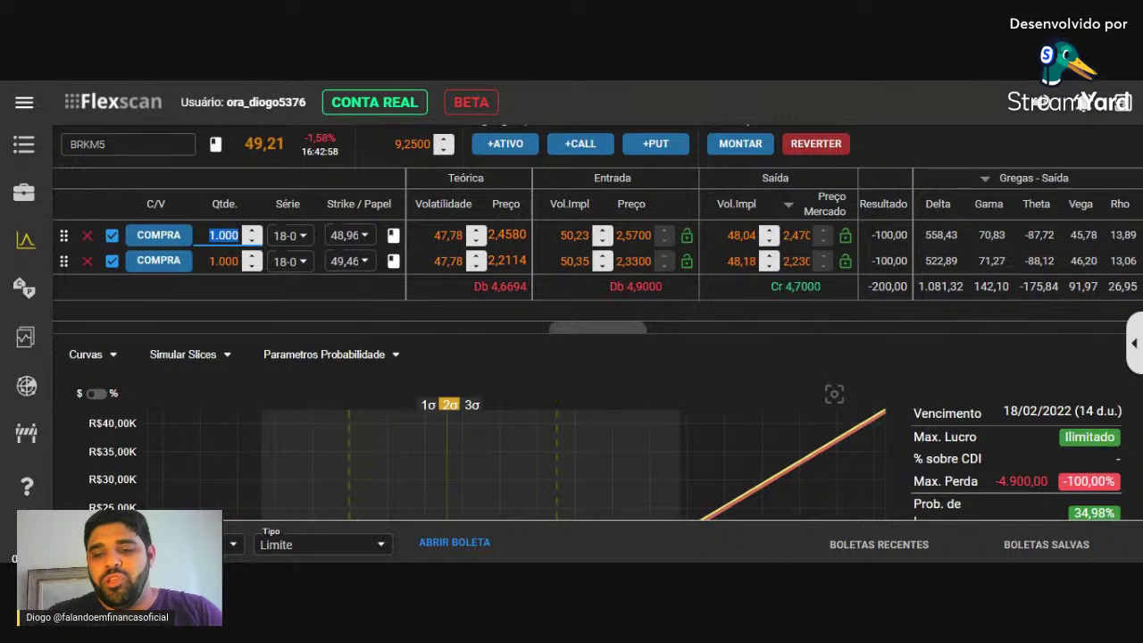
{"action": "left_click", "coordinate": [230, 260]}
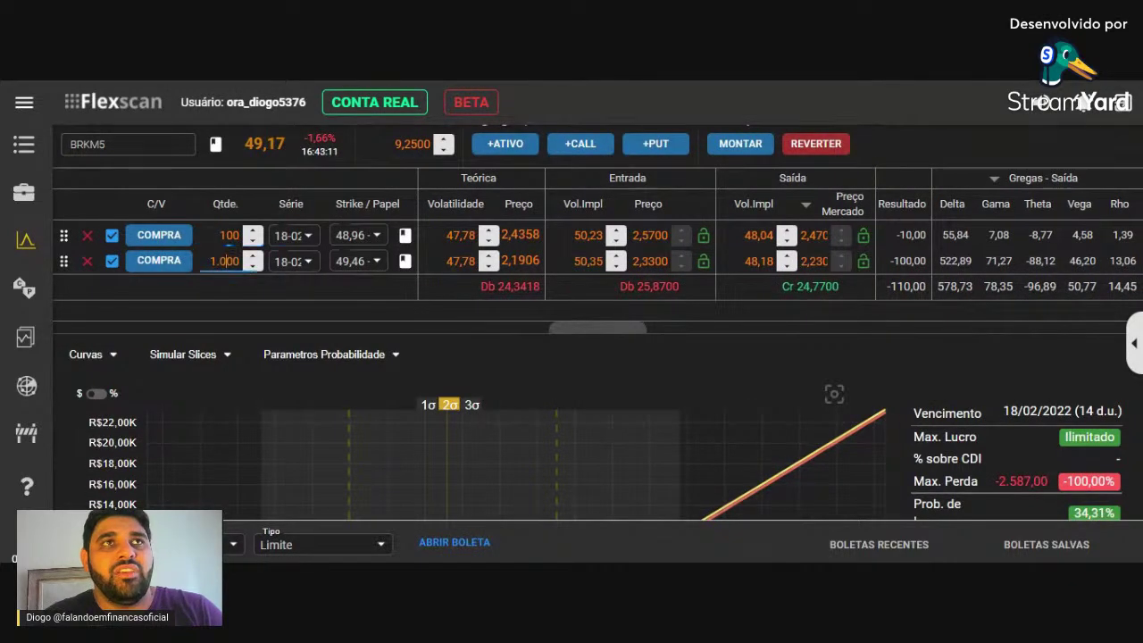
{"action": "type", "text": "100"}
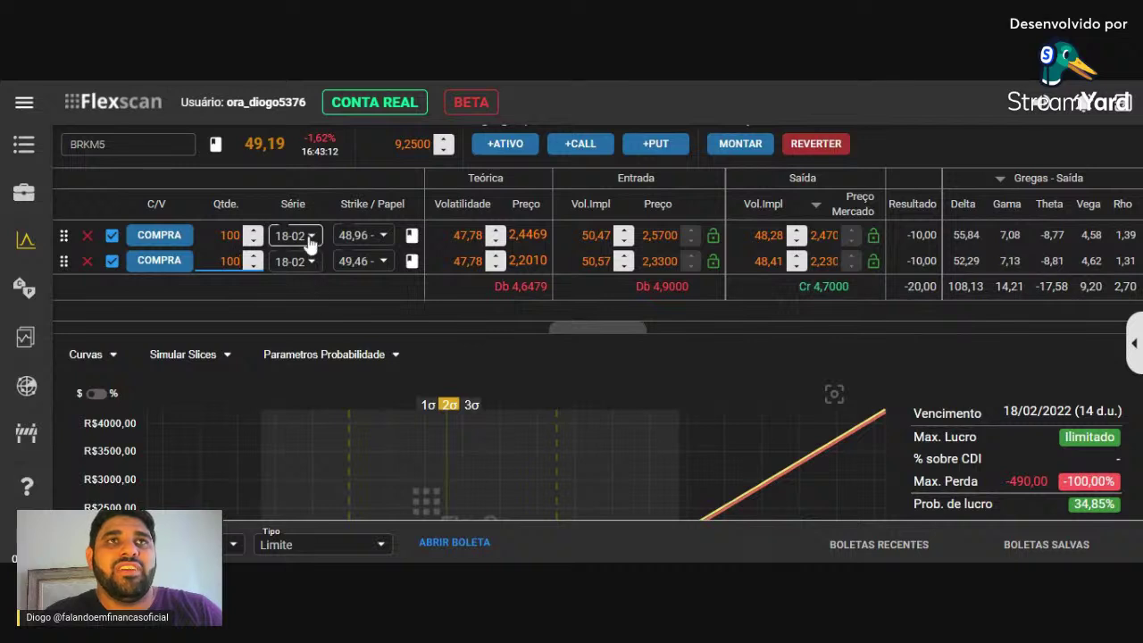
- Set the first call's strike to 54,46 and the second's to 55,46, and switch the second leg to a sale
{"action": "left_click", "coordinate": [382, 236]}
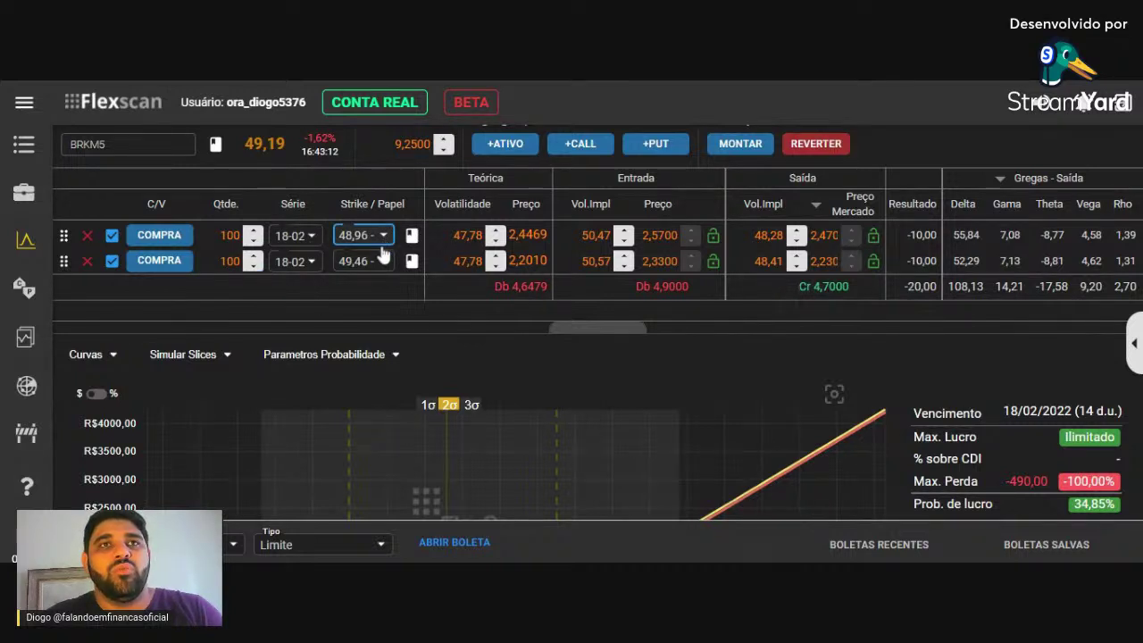
{"action": "type", "text": "54"}
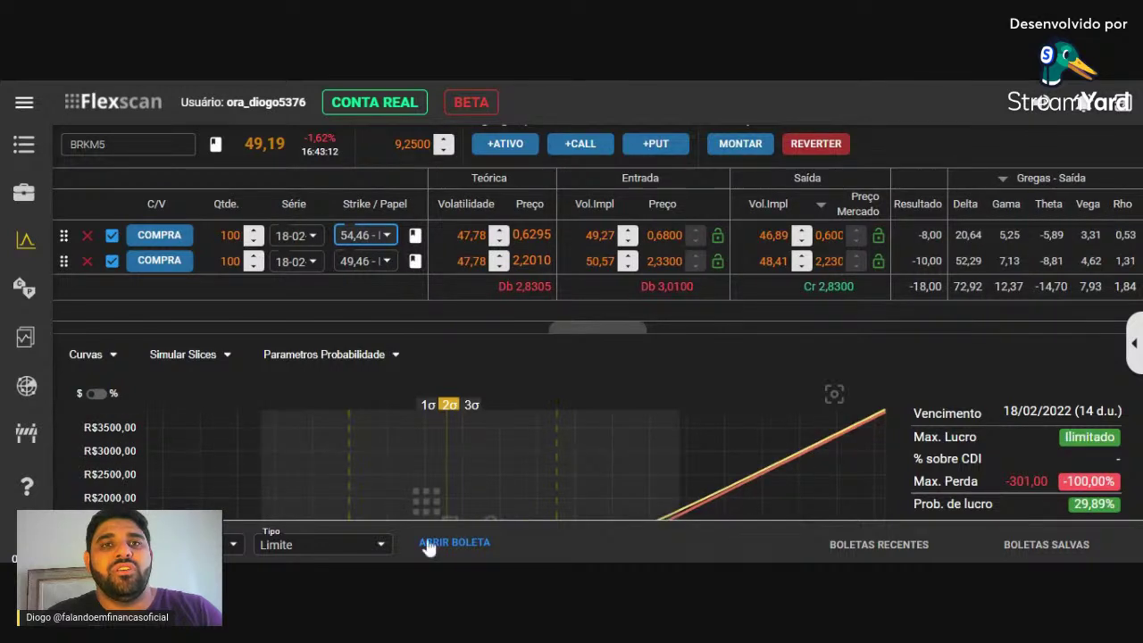
{"action": "left_click", "coordinate": [382, 262]}
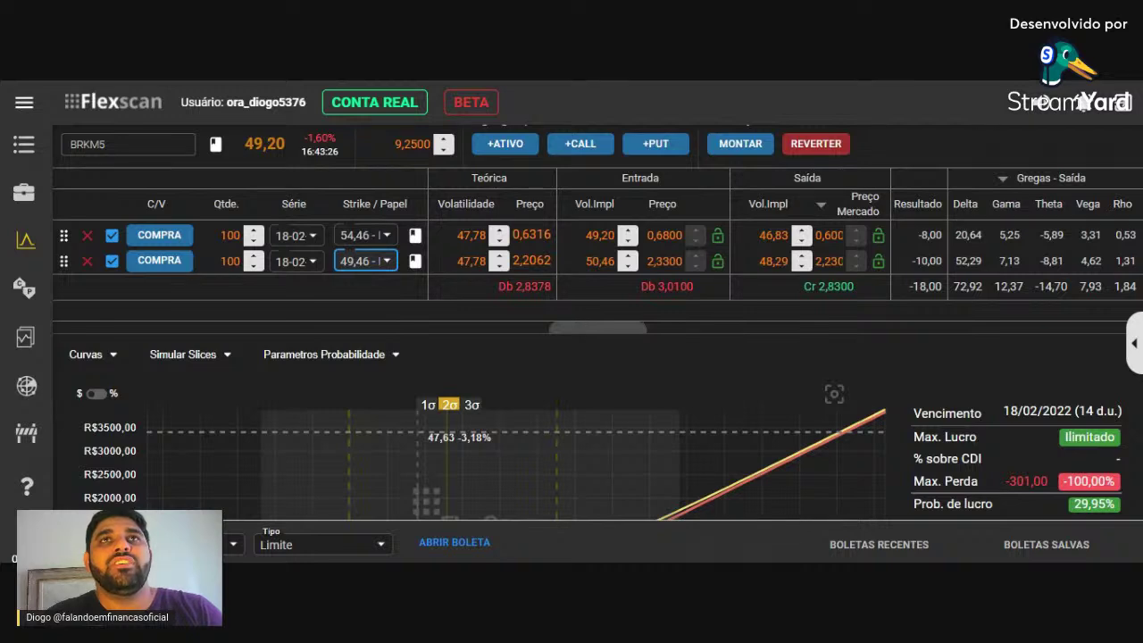
{"action": "key", "text": "Down"}
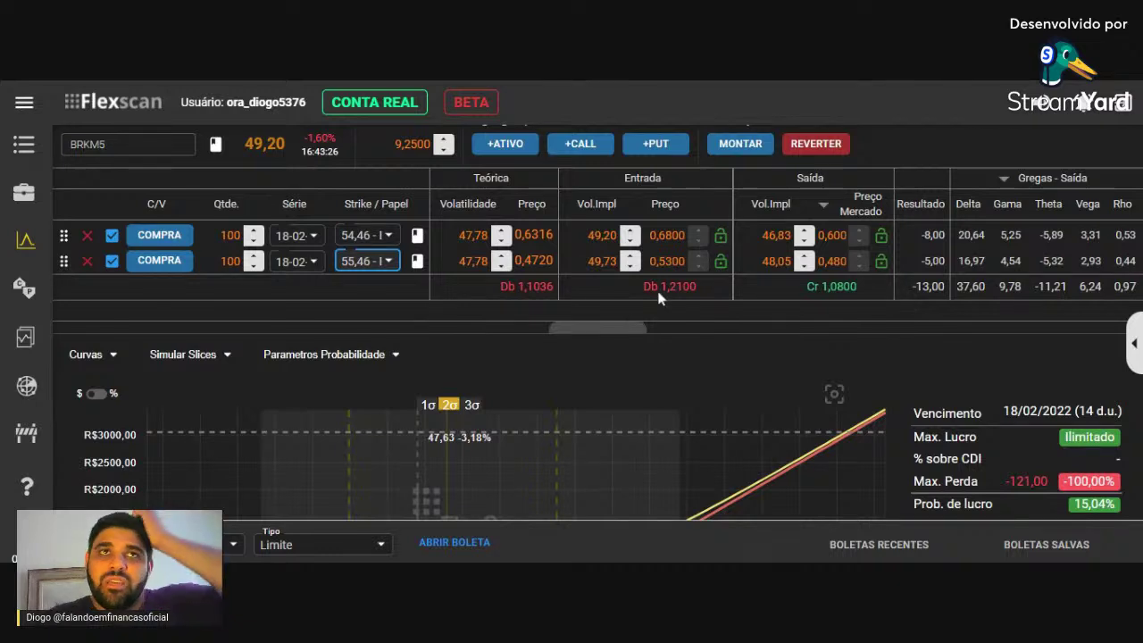
{"action": "left_click", "coordinate": [159, 262]}
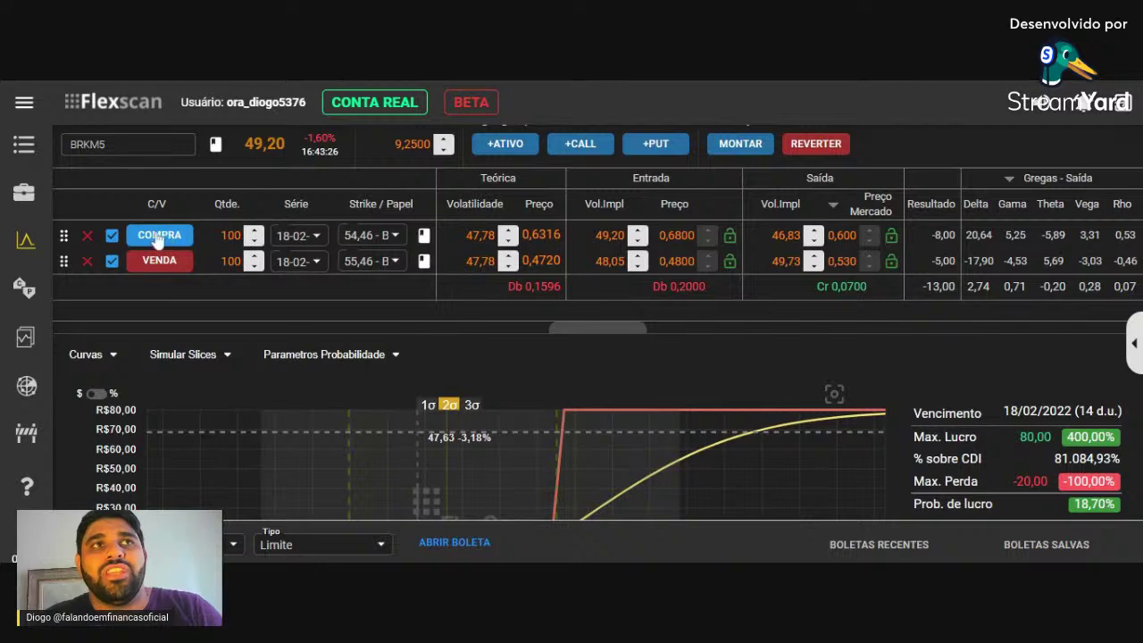
- Examine the spread's payoff chart, generate the order ticket for assembling the strategy, and set its end time to 18:00
{"action": "left_click", "coordinate": [627, 327]}
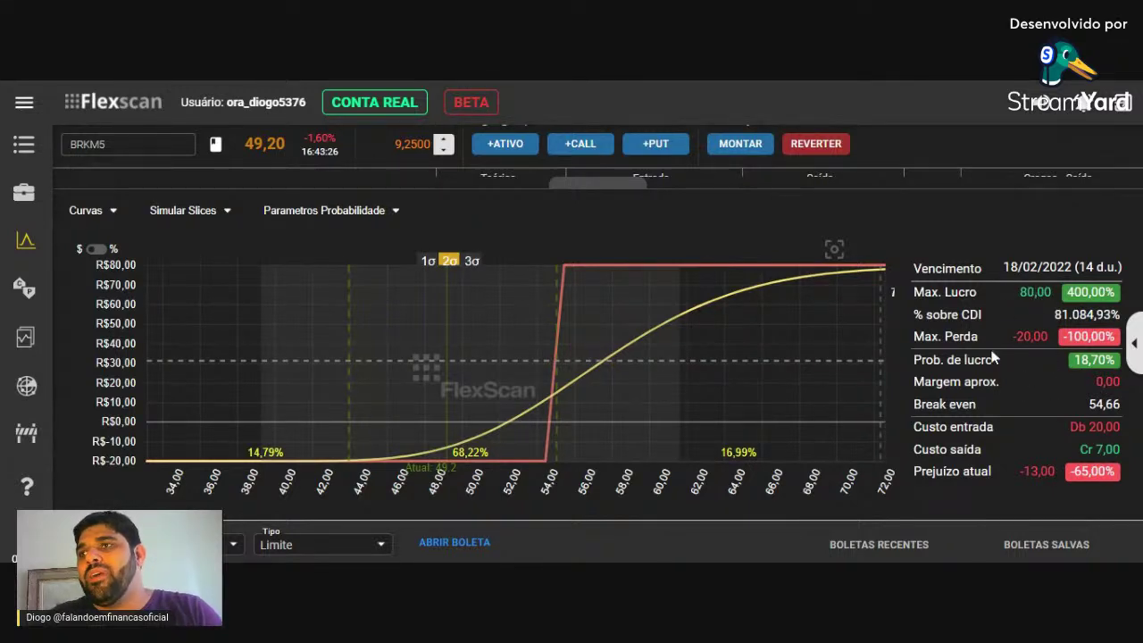
{"action": "scroll", "coordinate": [572, 357], "scroll_direction": "up", "scroll_amount": 3}
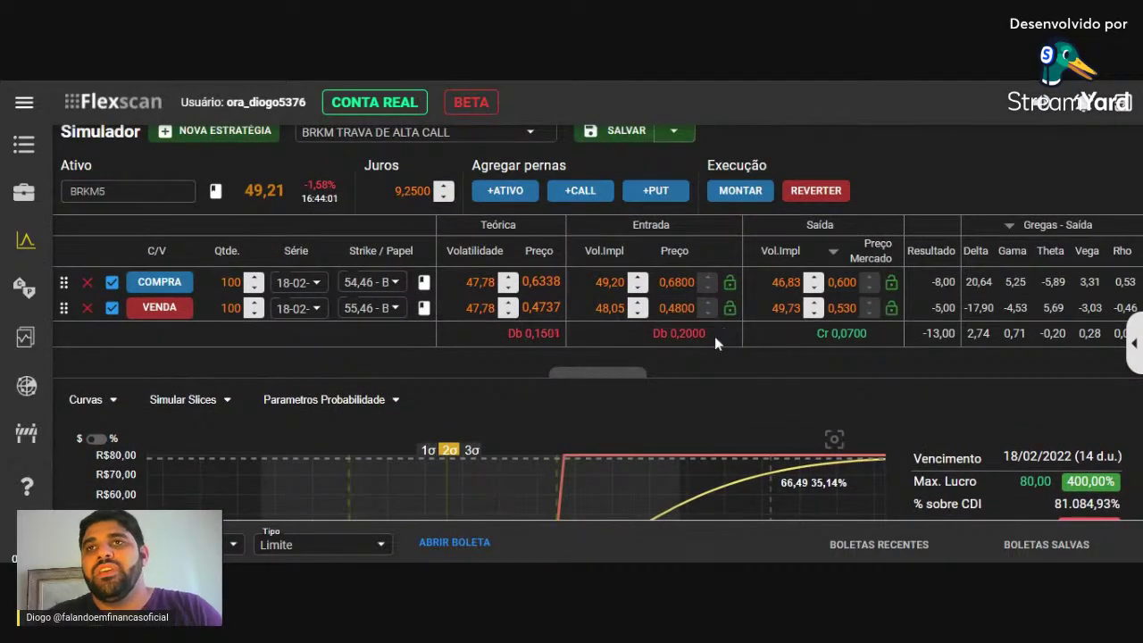
{"action": "left_click", "coordinate": [745, 193]}
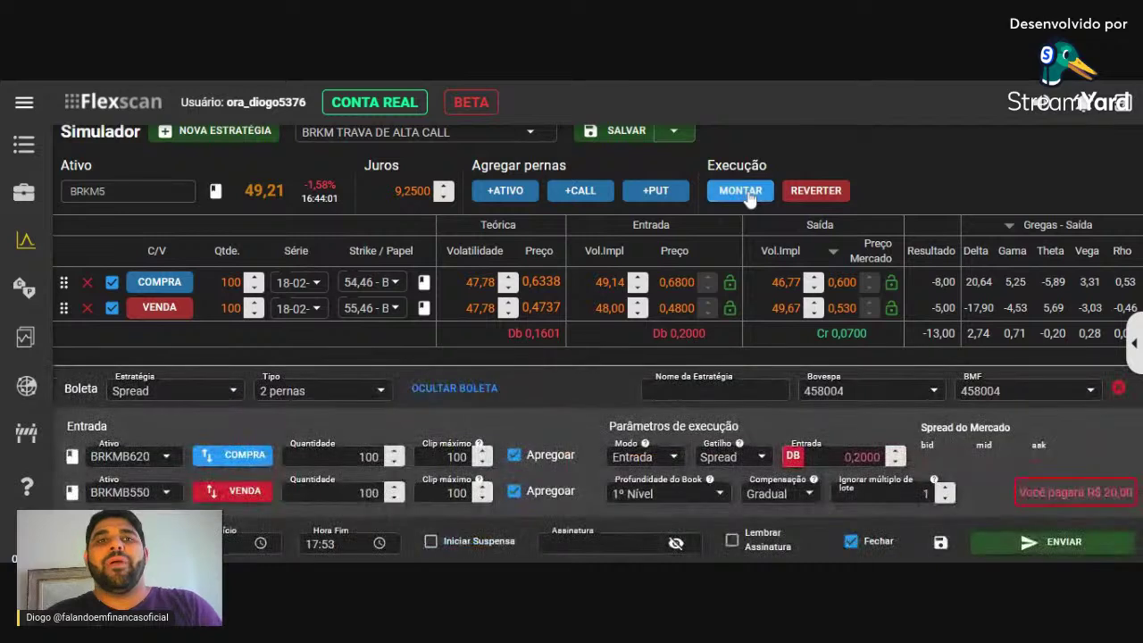
{"action": "left_click", "coordinate": [327, 543]}
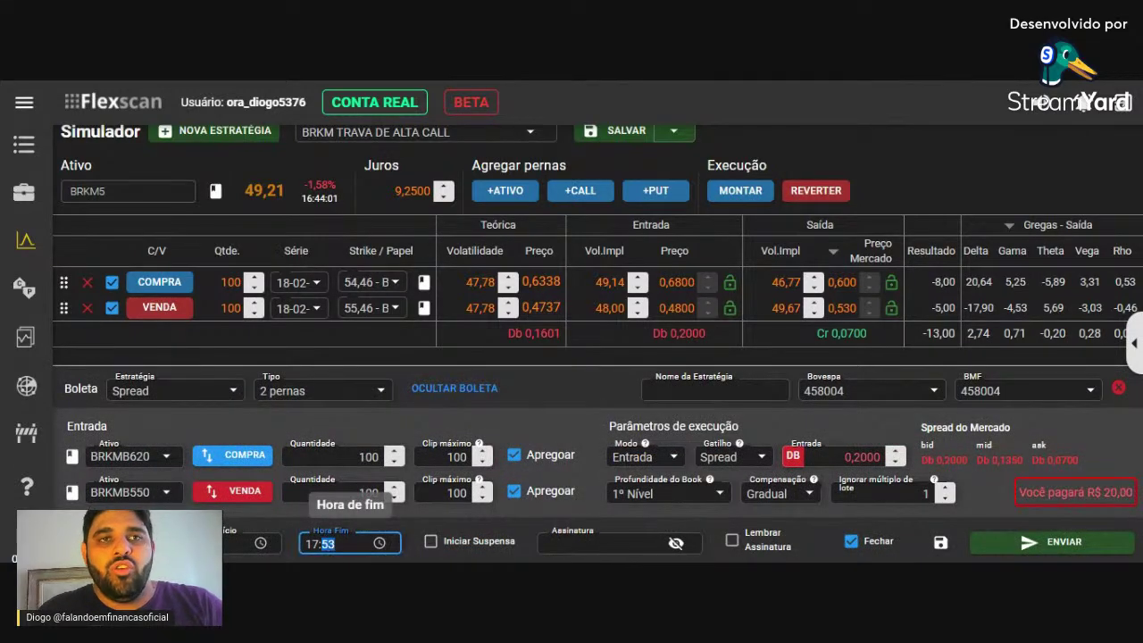
{"action": "type", "text": "00"}
{"action": "left_click", "coordinate": [313, 544]}
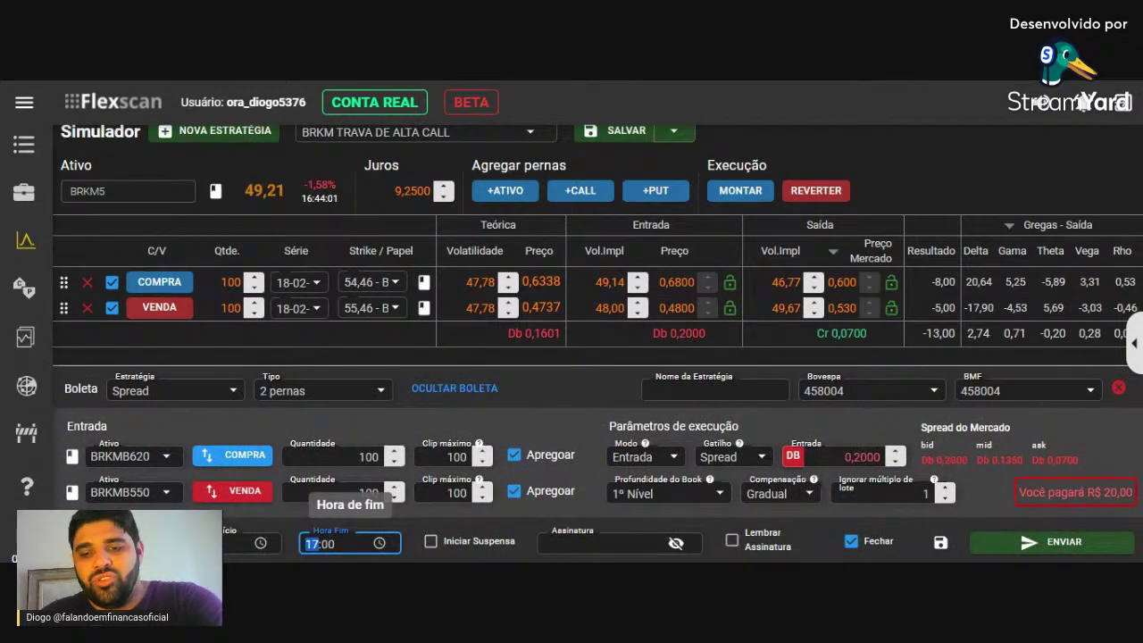
{"action": "type", "text": "18"}
- Enter the electronic signature with the remember option enabled, and name the ticket's strategy BRKM5
{"action": "left_click", "coordinate": [598, 543]}
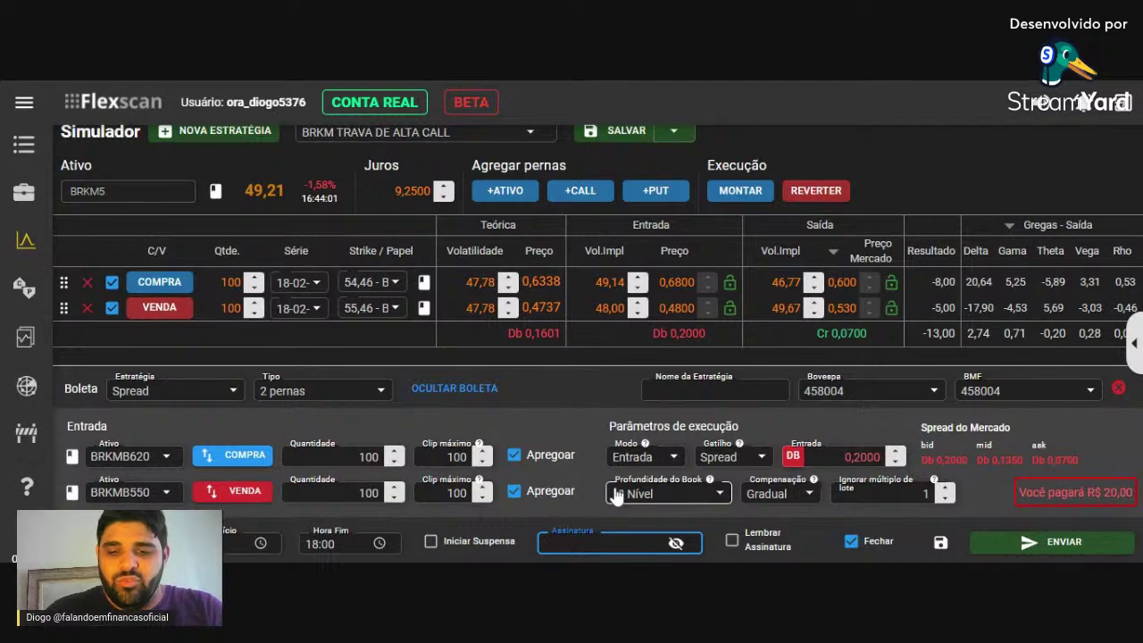
{"action": "type", "text": "••••••"}
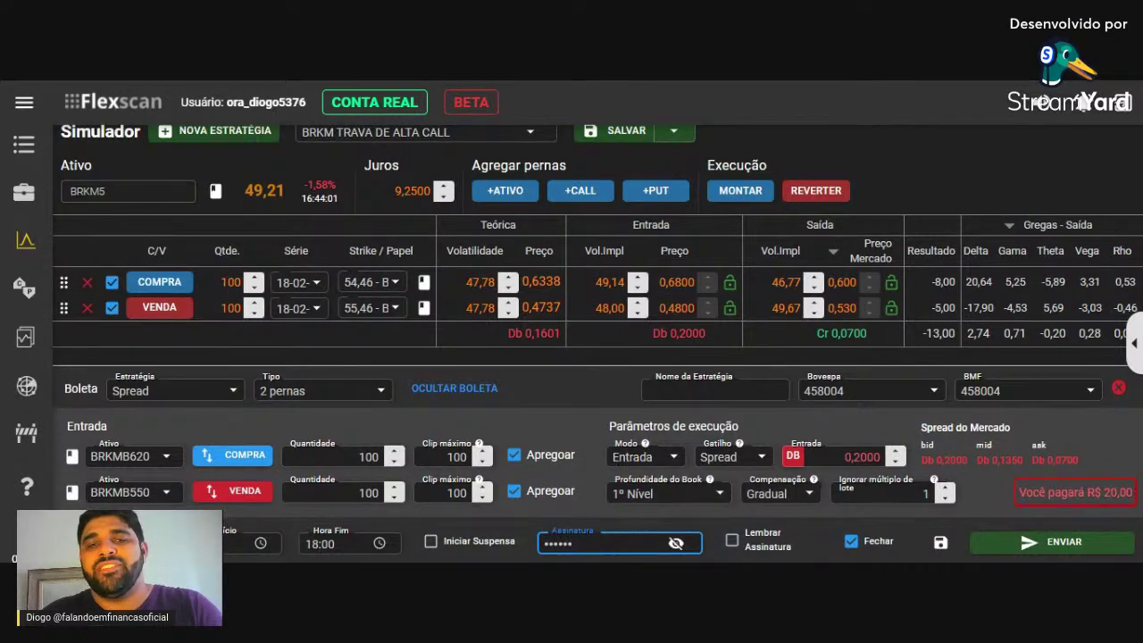
{"action": "left_click", "coordinate": [732, 540]}
{"action": "left_click", "coordinate": [670, 387]}
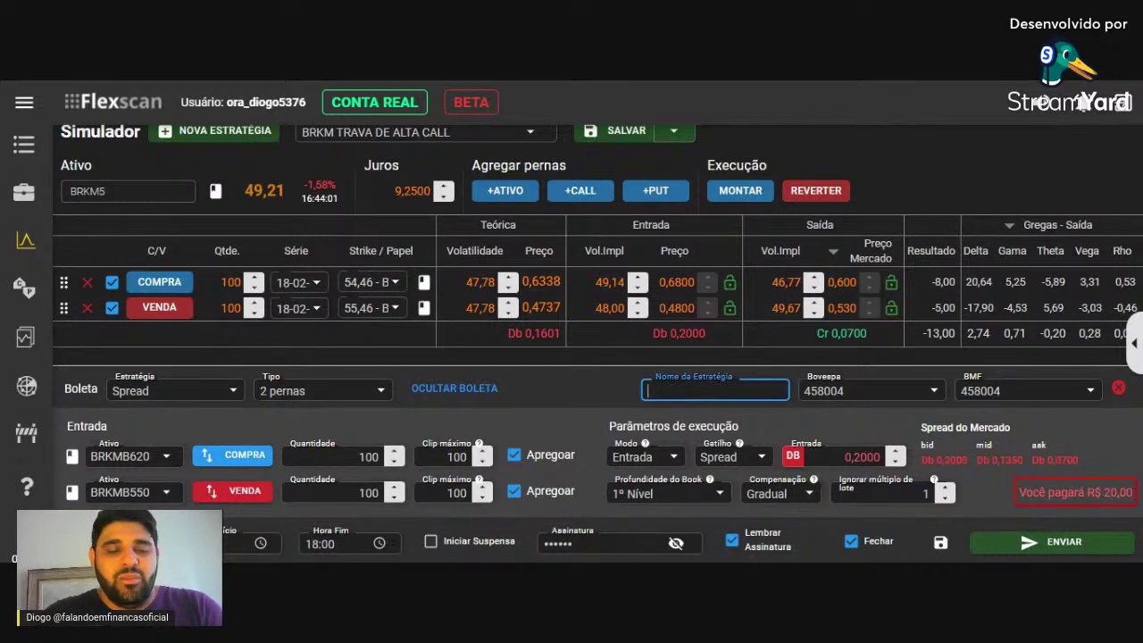
{"action": "type", "text": "BRKM5"}
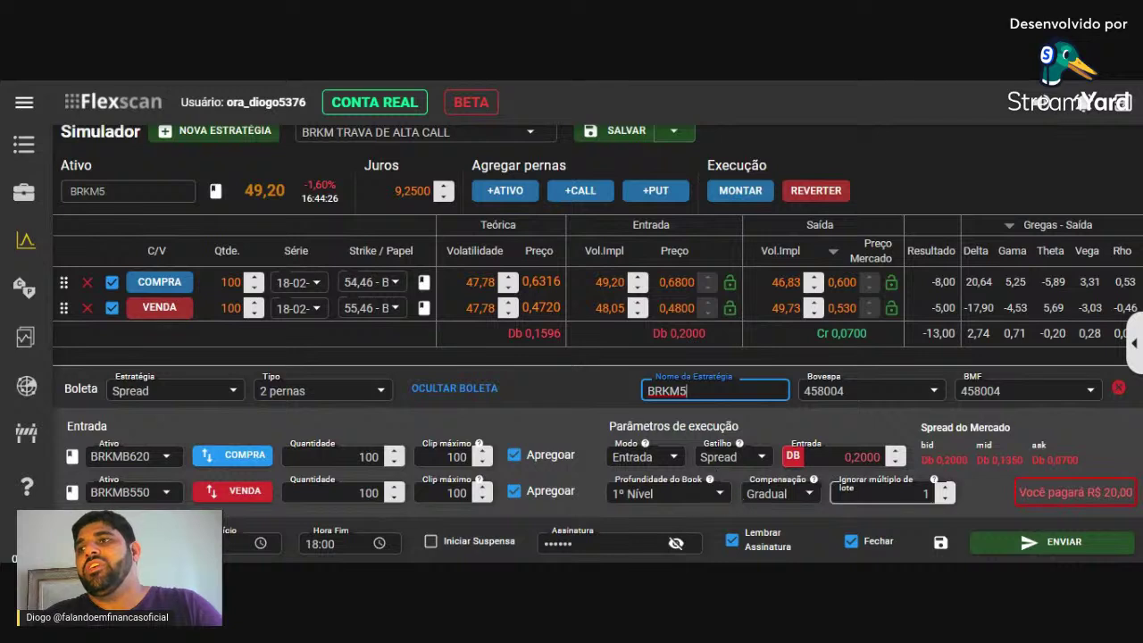
- Check the market spread's bid and ask, and lower the ticket's entry debit to 0,1700
{"action": "mouse_move", "coordinate": [945, 460]}
{"action": "left_mouse_down"}
{"action": "mouse_move", "coordinate": [974, 477]}
{"action": "mouse_move", "coordinate": [958, 463]}
{"action": "left_mouse_up"}
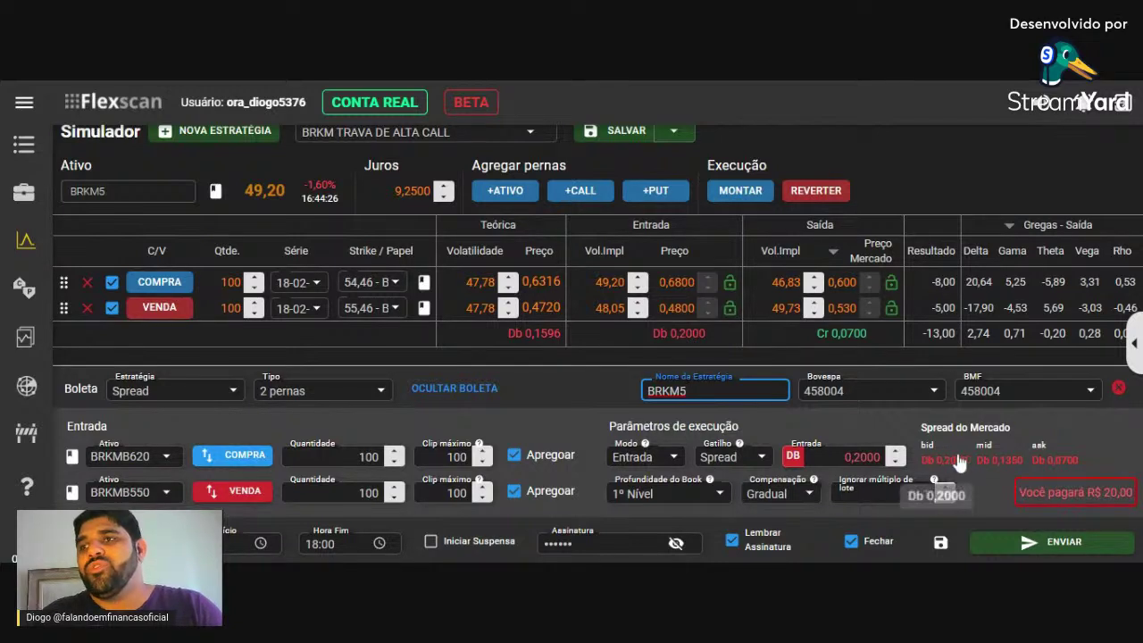
{"action": "mouse_move", "coordinate": [1052, 465]}
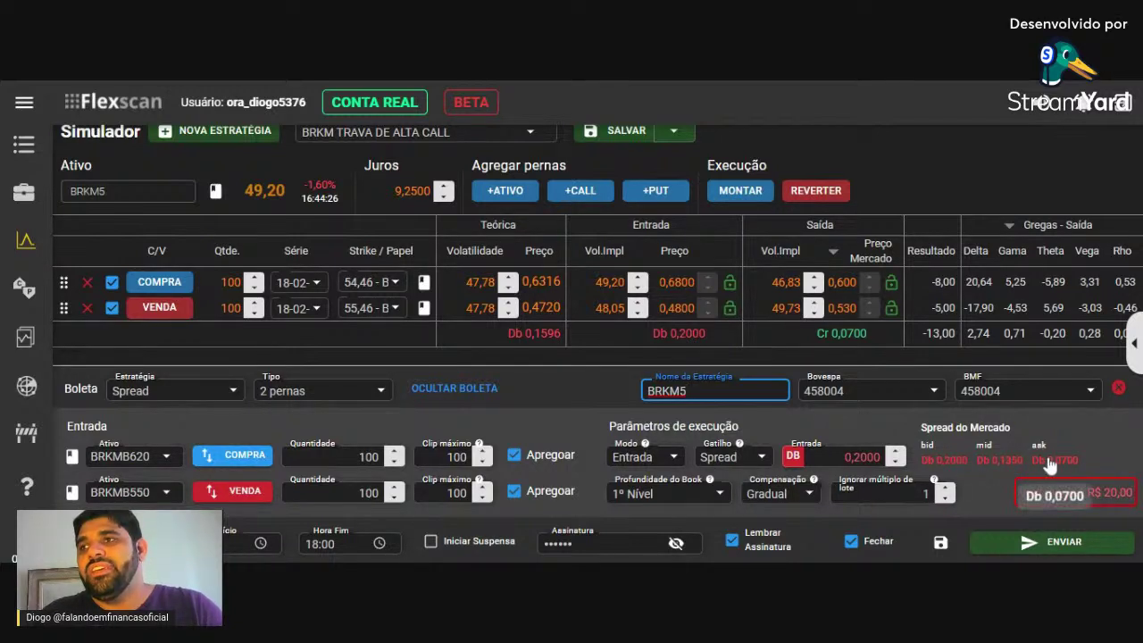
{"action": "mouse_move", "coordinate": [952, 467]}
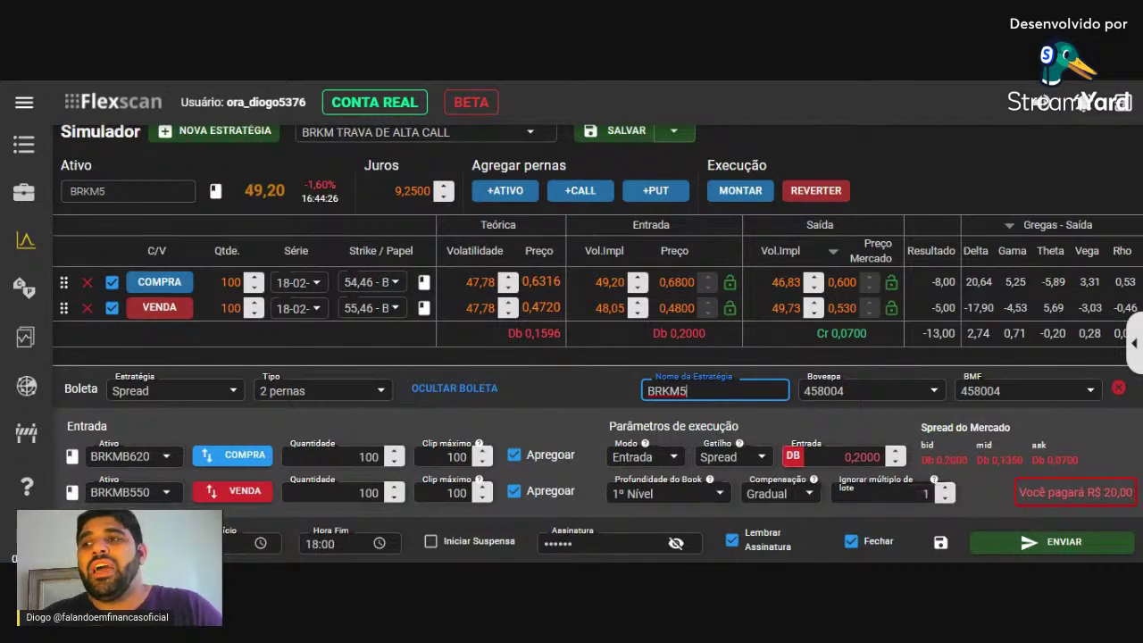
{"action": "left_click", "coordinate": [895, 462]}
{"action": "left_click", "coordinate": [895, 462]}
{"action": "left_click", "coordinate": [896, 462]}
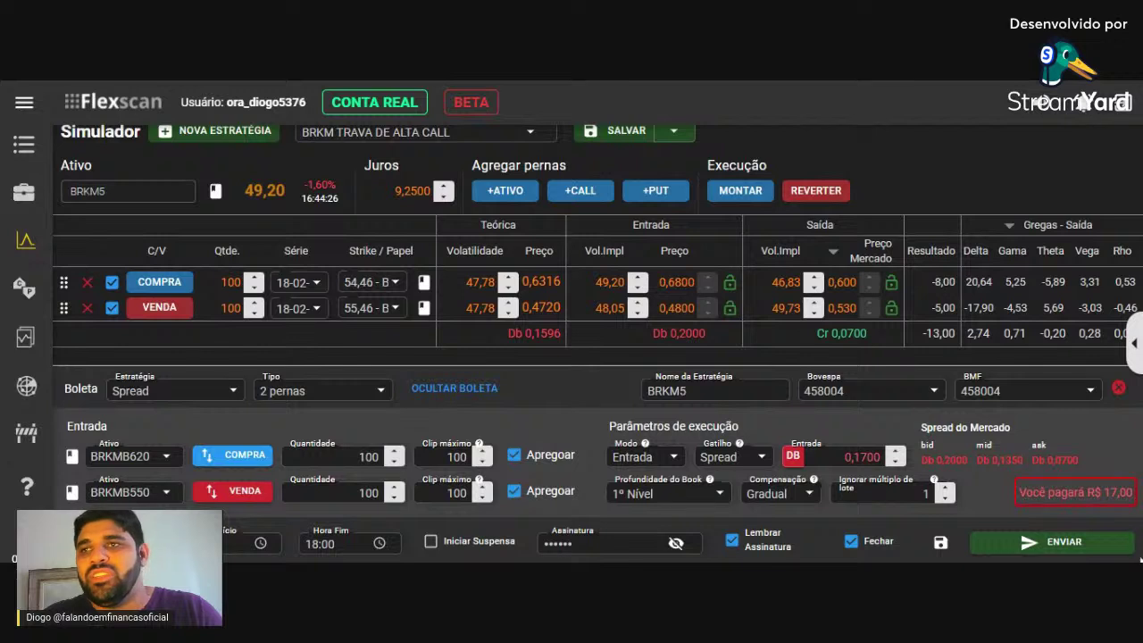
- Disable Apregoar for the BRKMB550 sale leg and send the spread order
{"action": "left_click", "coordinate": [514, 492]}
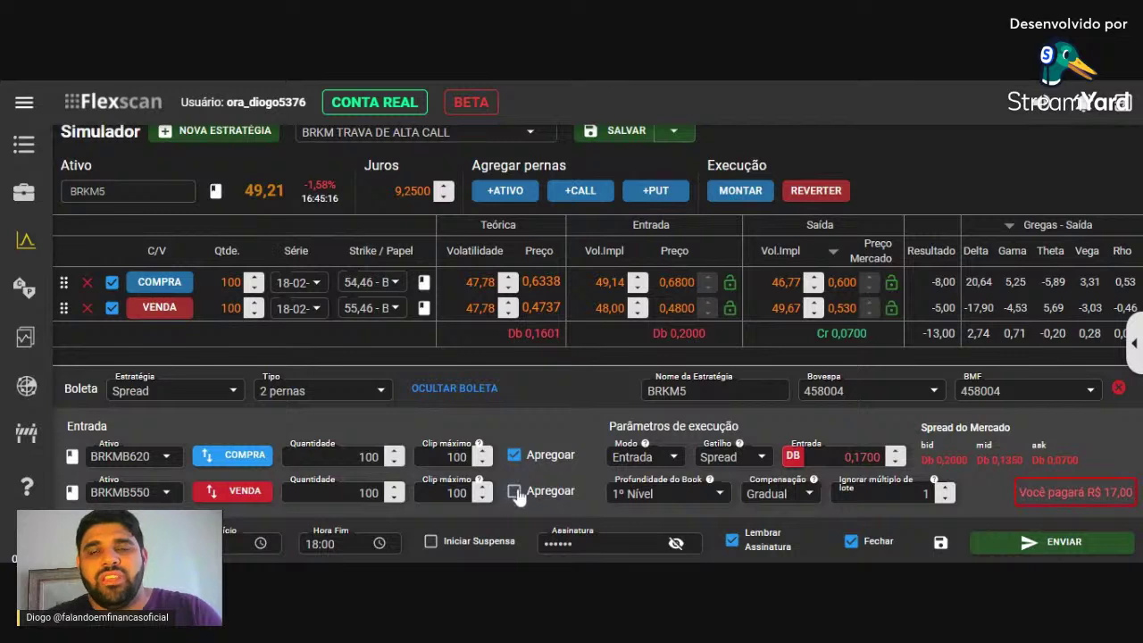
{"action": "left_click", "coordinate": [1076, 543]}
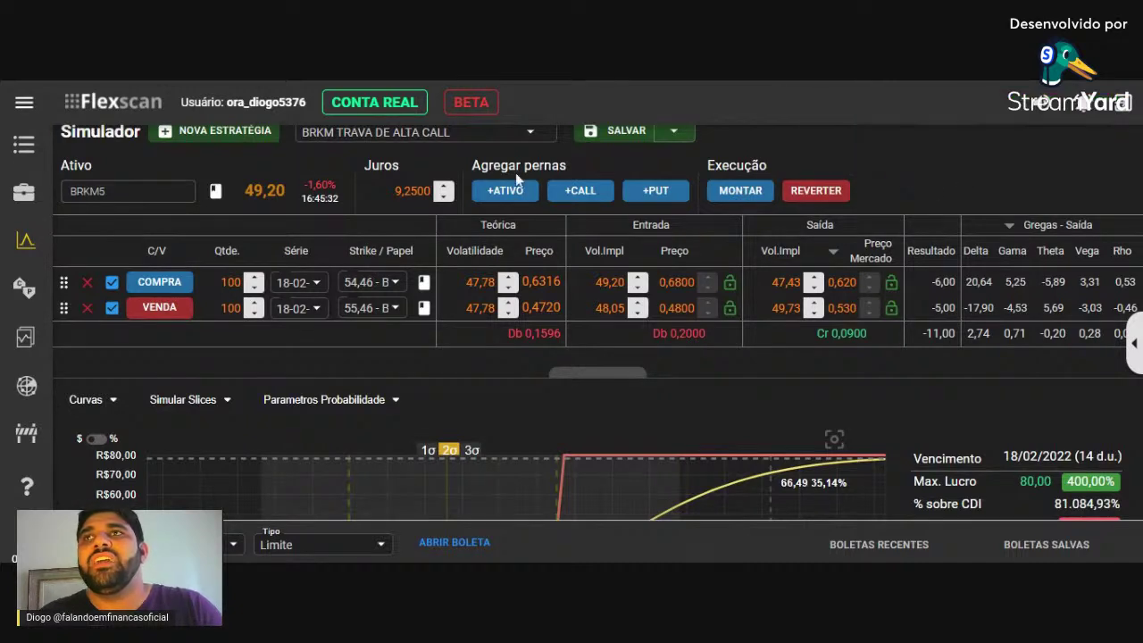
- Review the order's execution tracking and today's positions, and expand the asset summary side panel
{"action": "left_click", "coordinate": [23, 145]}
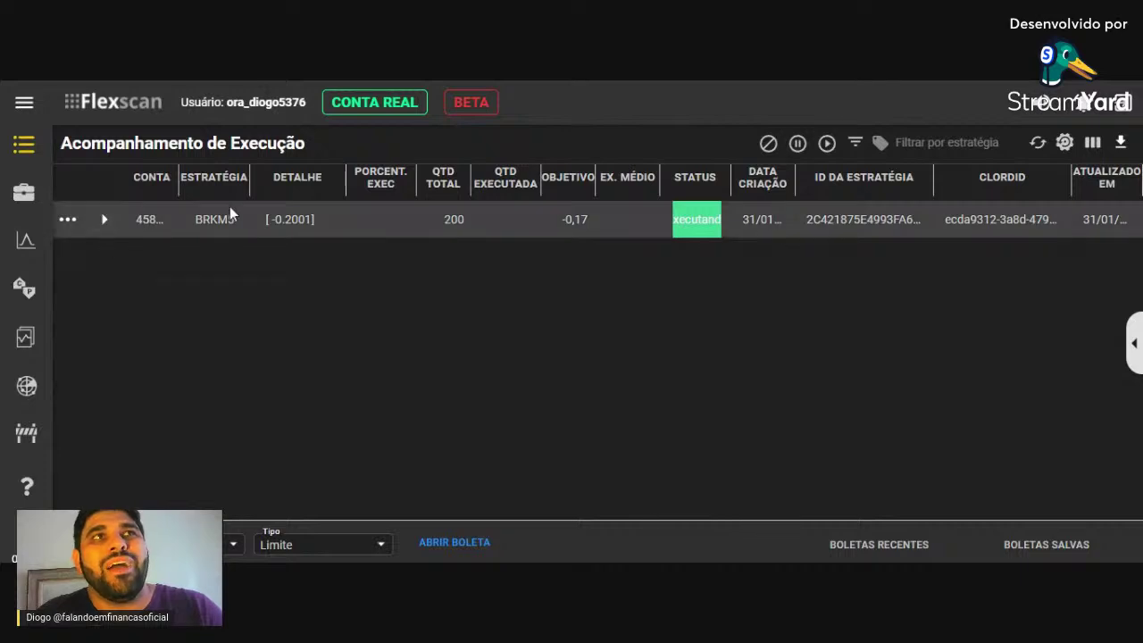
{"action": "left_click", "coordinate": [24, 192]}
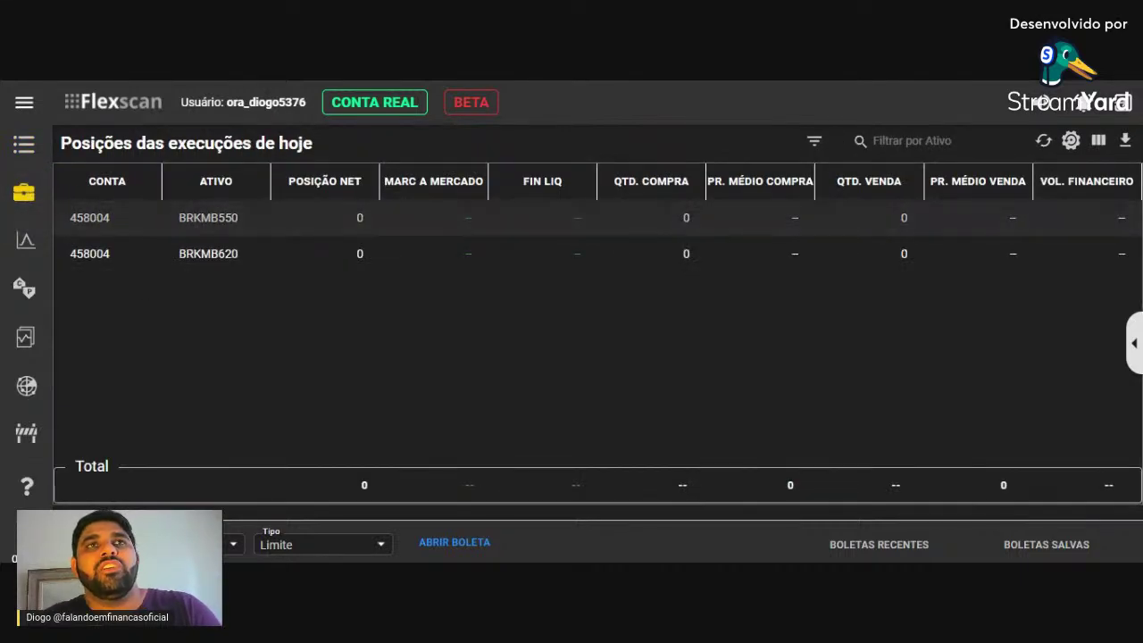
{"action": "left_click", "coordinate": [1135, 357]}
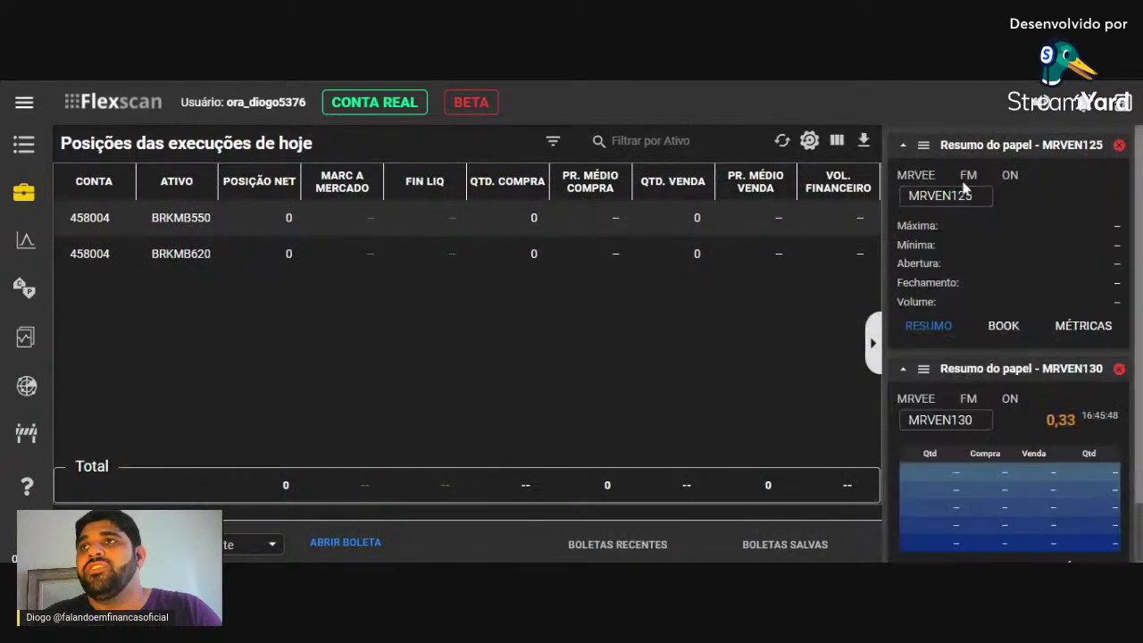
{"action": "left_click", "coordinate": [944, 195]}
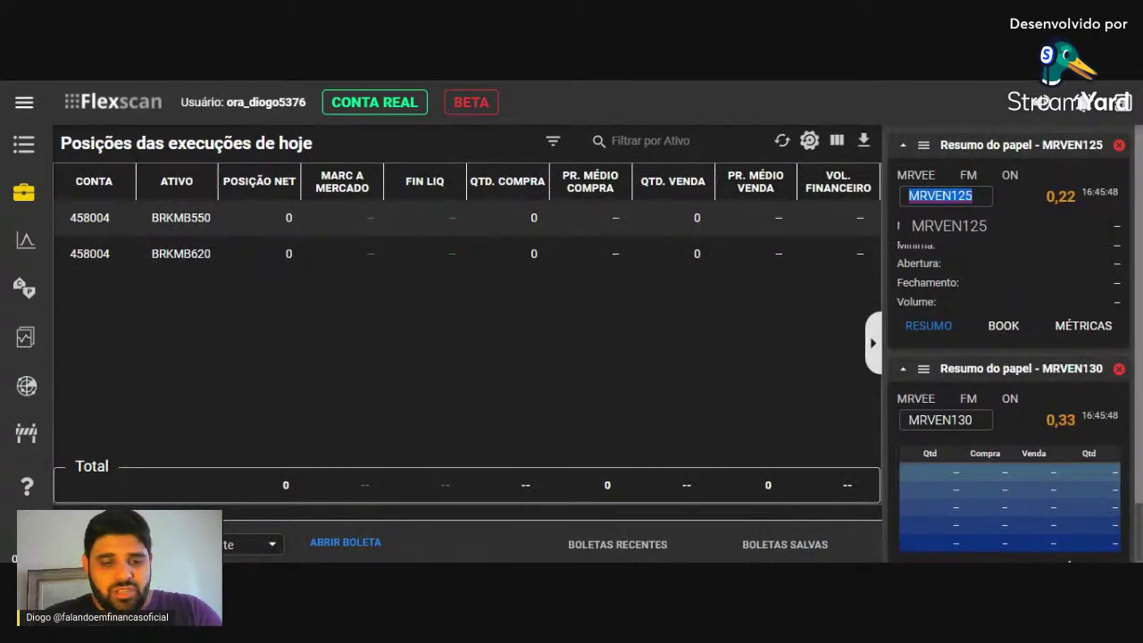
{"action": "type", "text": "BRMKB620"}
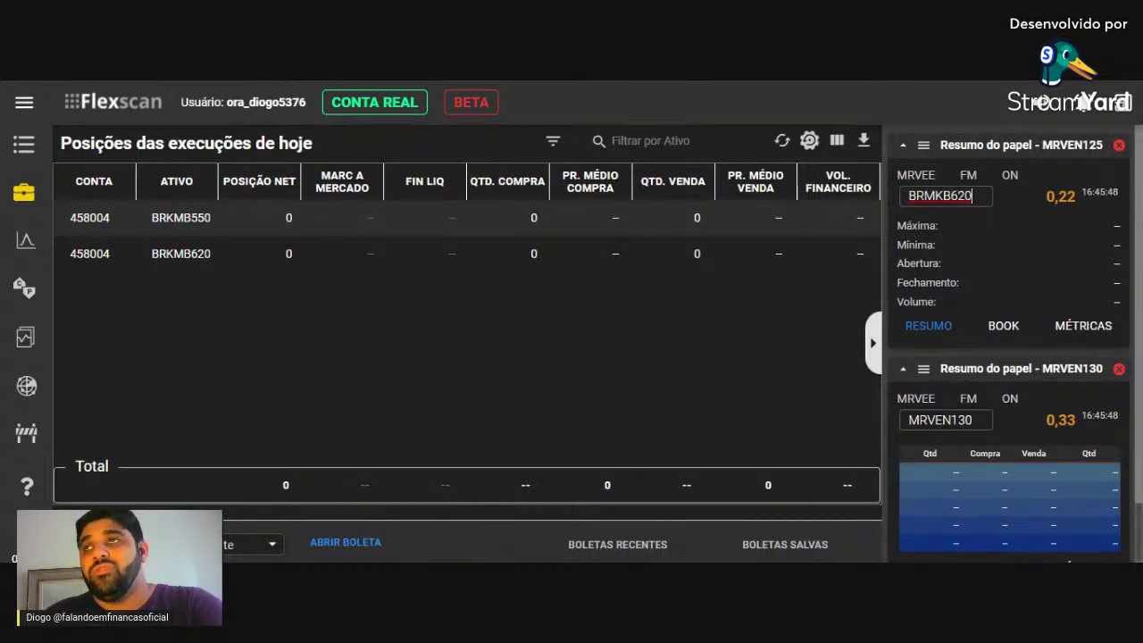
{"action": "key", "text": "BackSpace"}
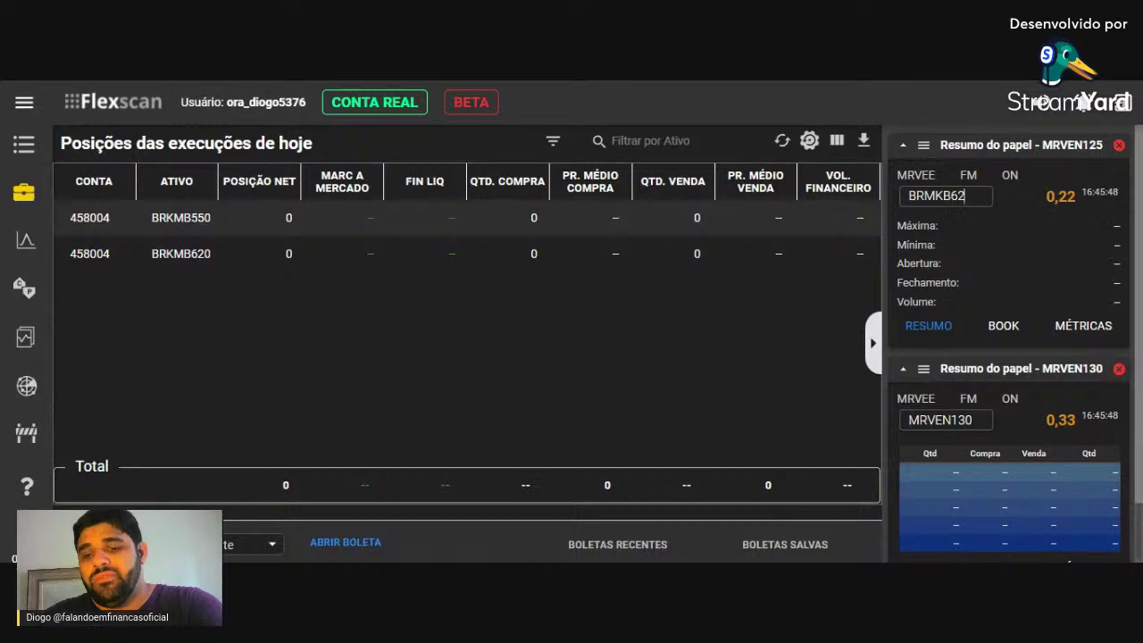
{"action": "left_click", "coordinate": [1002, 327]}
- Load the option BRKMB620 in the first asset summary card, dismissing the error notice
{"action": "left_click", "coordinate": [947, 197]}
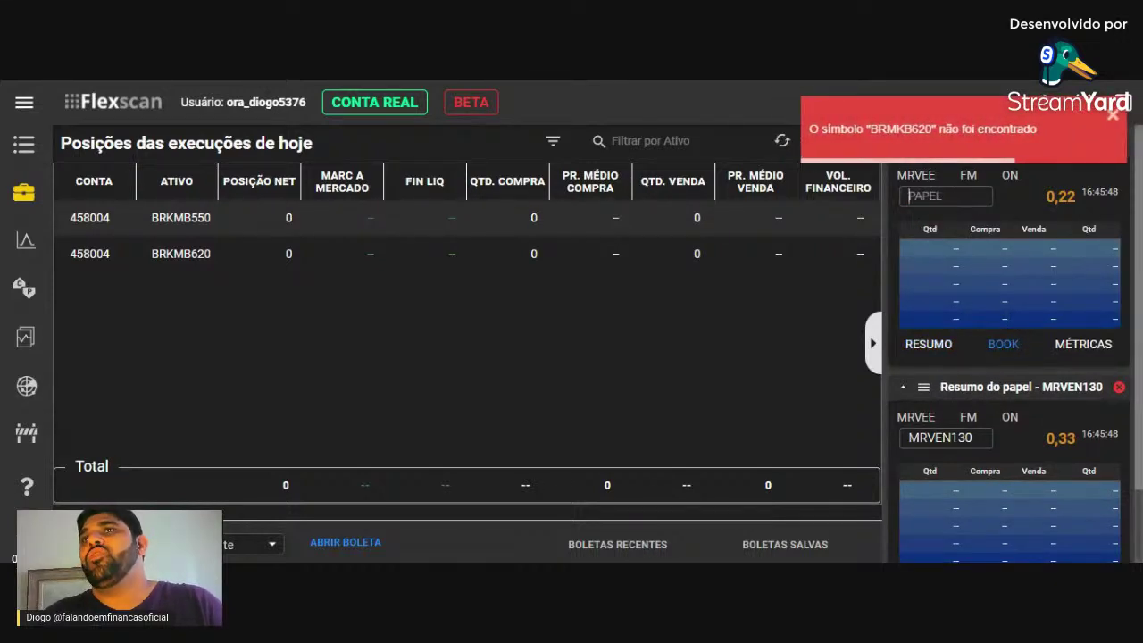
{"action": "left_click", "coordinate": [1113, 116]}
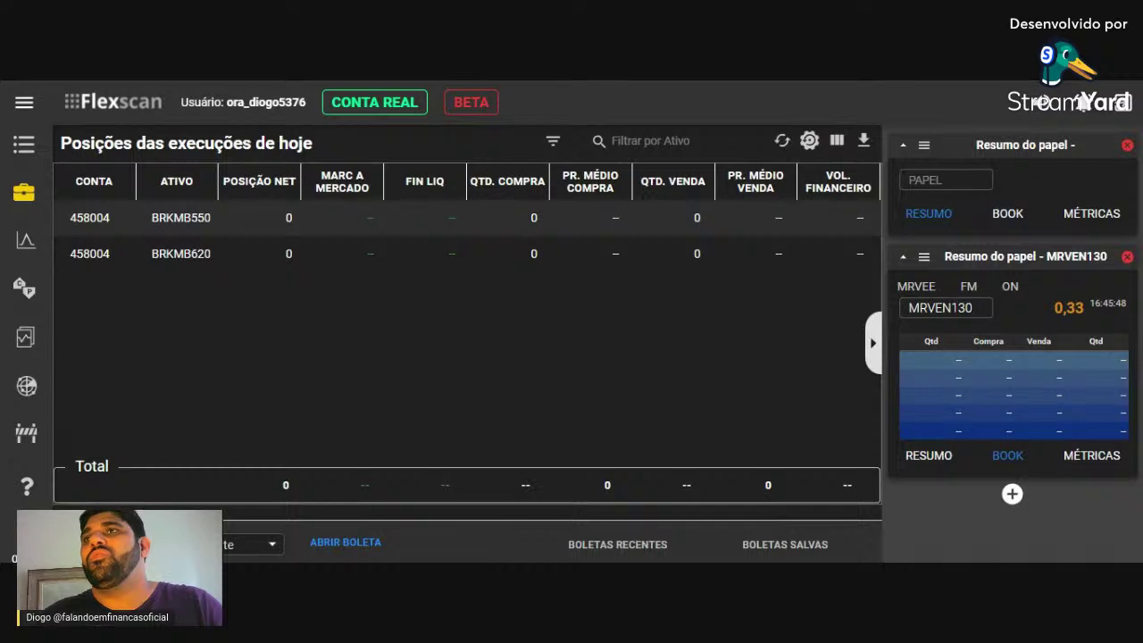
{"action": "type", "text": "BRKM"}
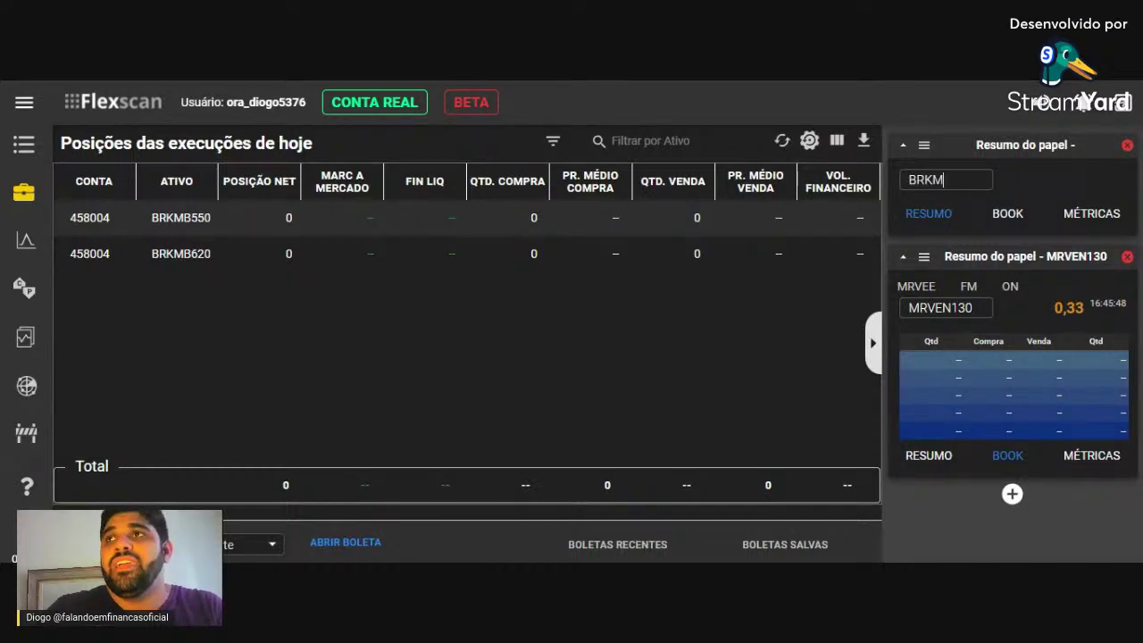
{"action": "type", "text": "B6"}
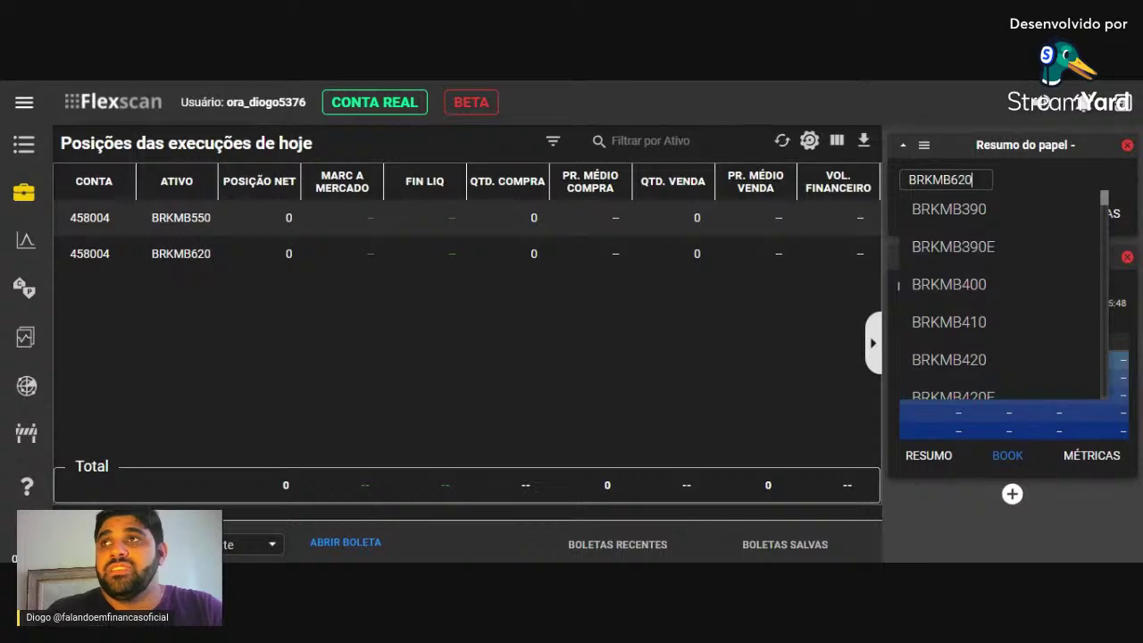
{"action": "type", "text": "20"}
{"action": "left_click", "coordinate": [941, 200]}
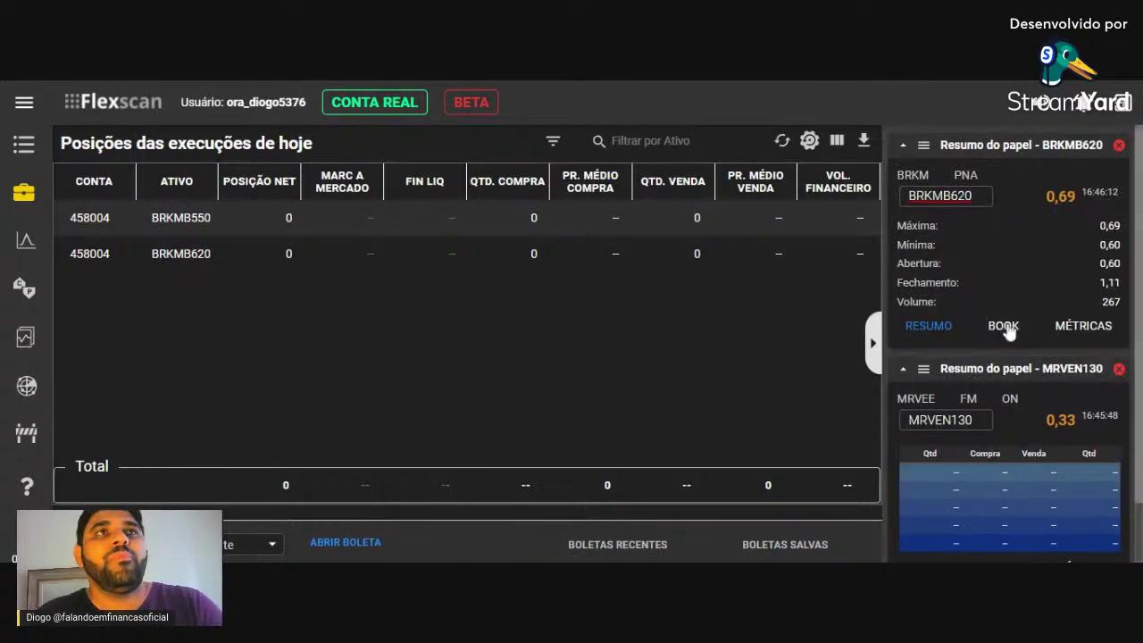
- Show the BRKMB620 order book in the first asset summary card and load BRKMB550 in the second card
{"action": "left_click", "coordinate": [1004, 328]}
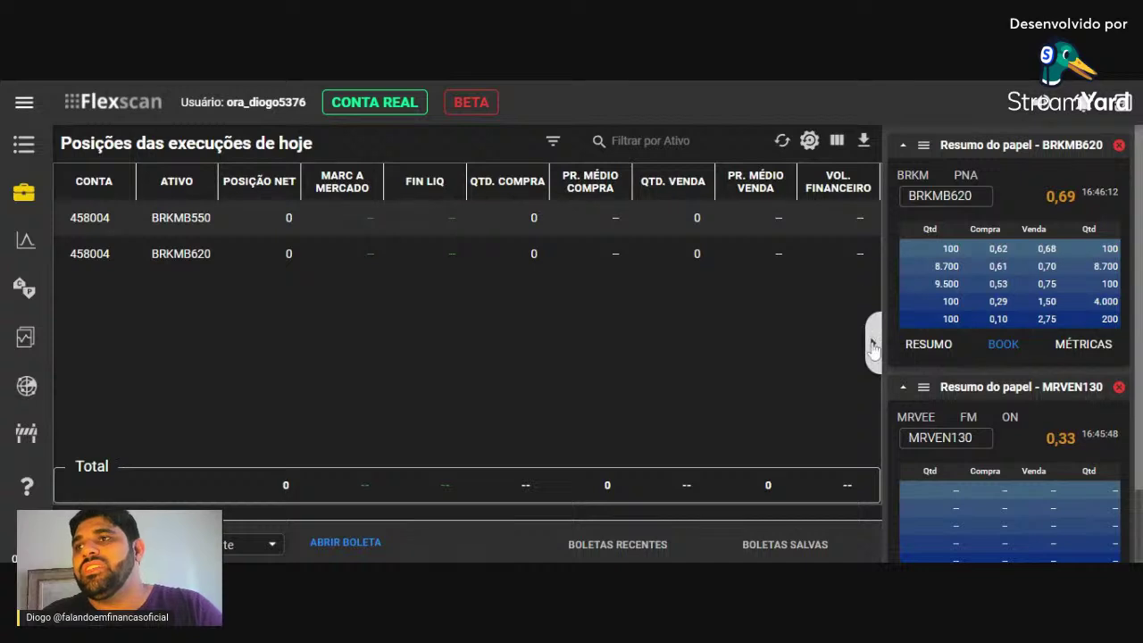
{"action": "left_click", "coordinate": [946, 438]}
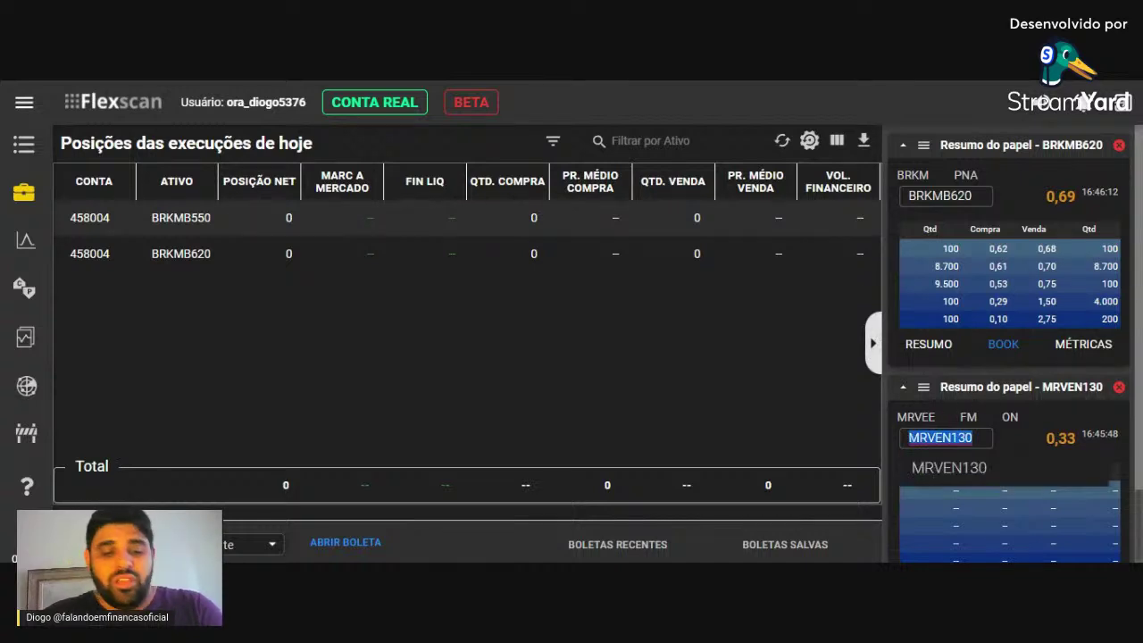
{"action": "type", "text": "BRKMB"}
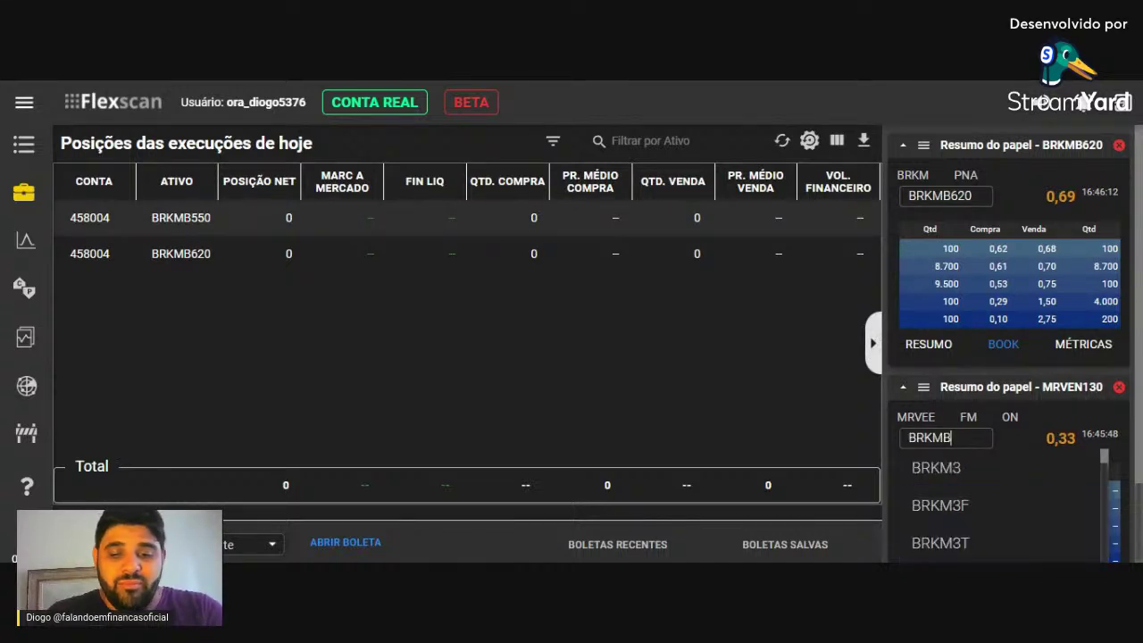
{"action": "type", "text": "550"}
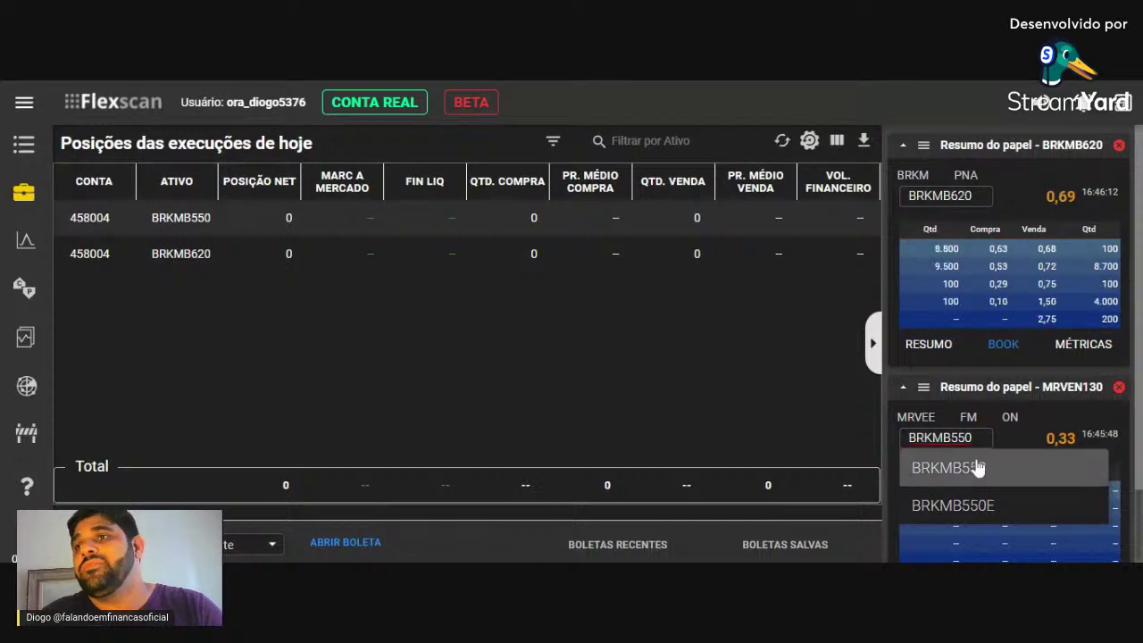
{"action": "left_click", "coordinate": [978, 467]}
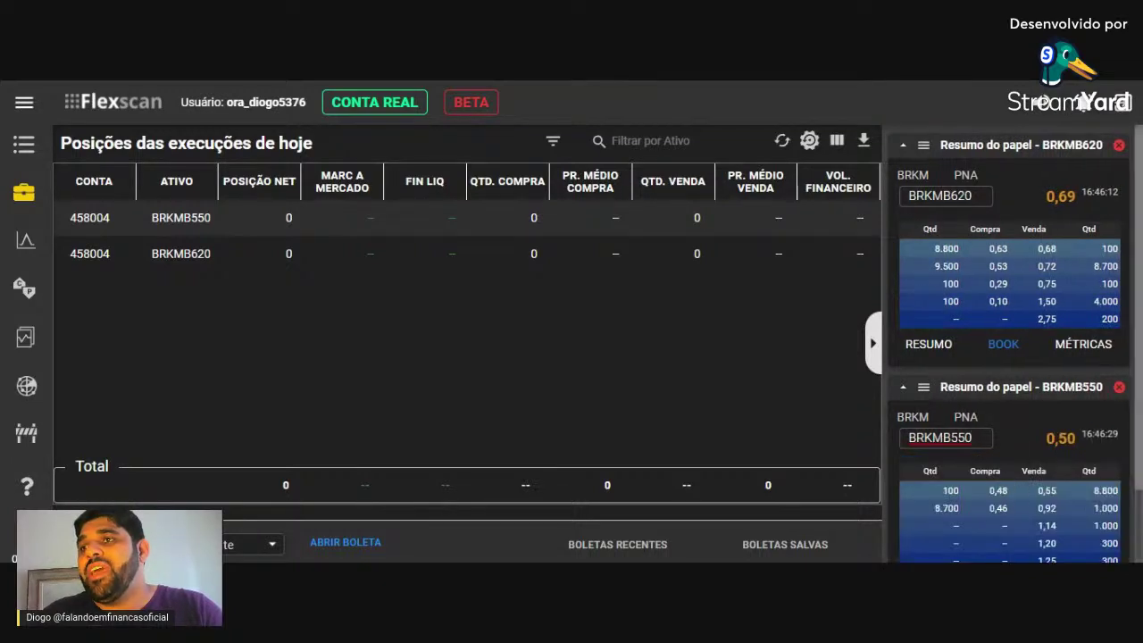
- Compare the order books of BRKMB620 and BRKMB550, and collapse the asset summary side panel
{"action": "scroll", "coordinate": [1052, 476], "scroll_direction": "down", "scroll_amount": 1}
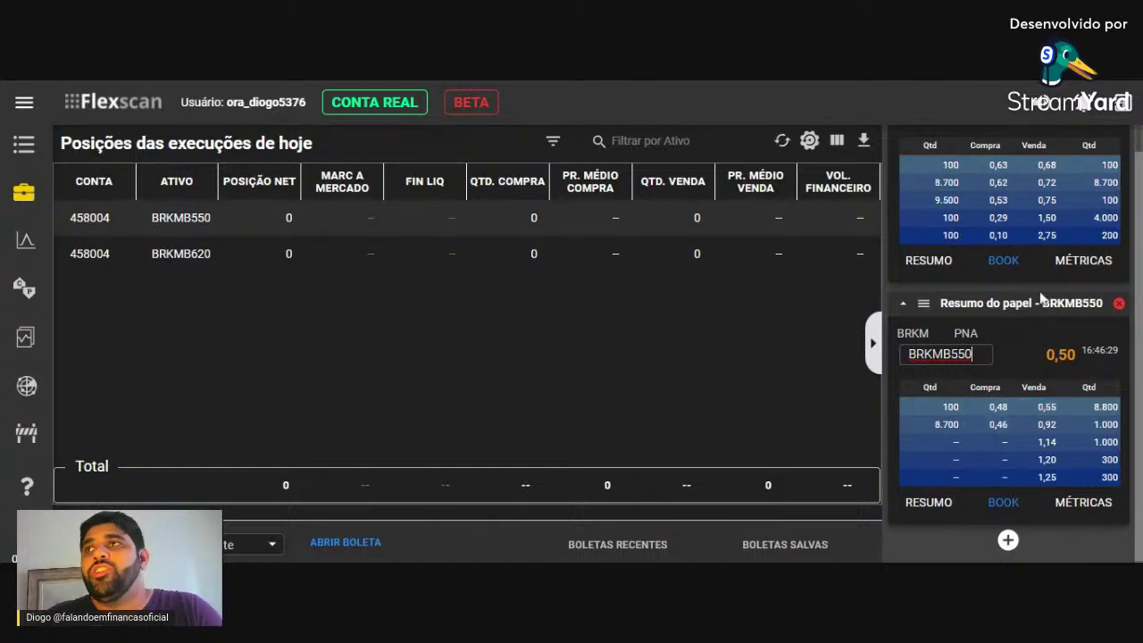
{"action": "scroll", "coordinate": [1041, 297], "scroll_direction": "up", "scroll_amount": 2}
{"action": "left_click", "coordinate": [874, 343]}
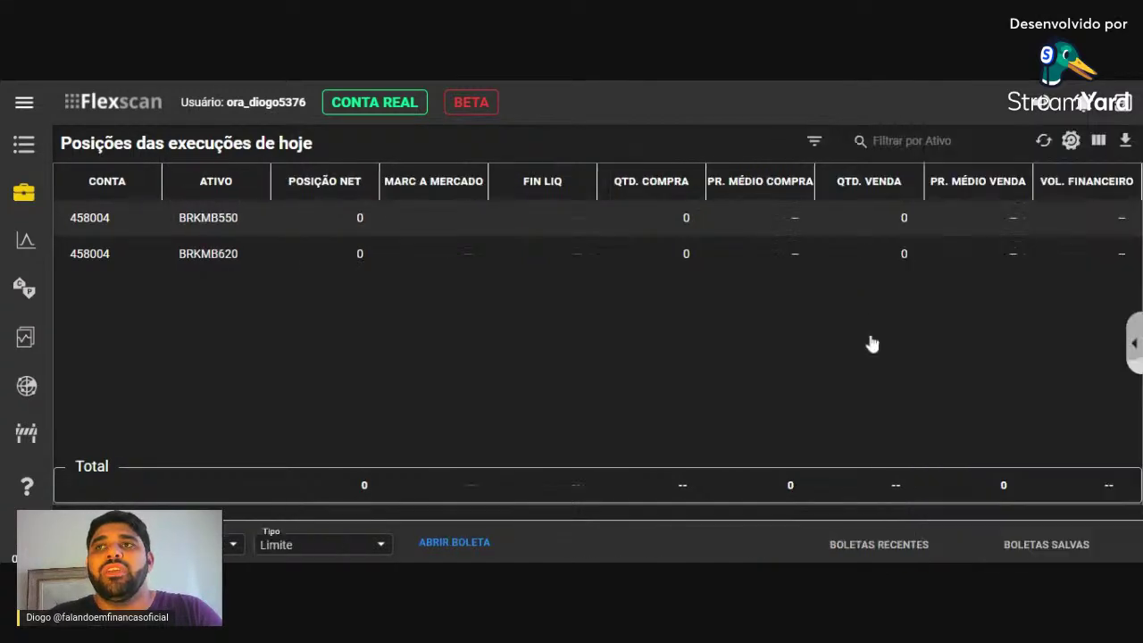
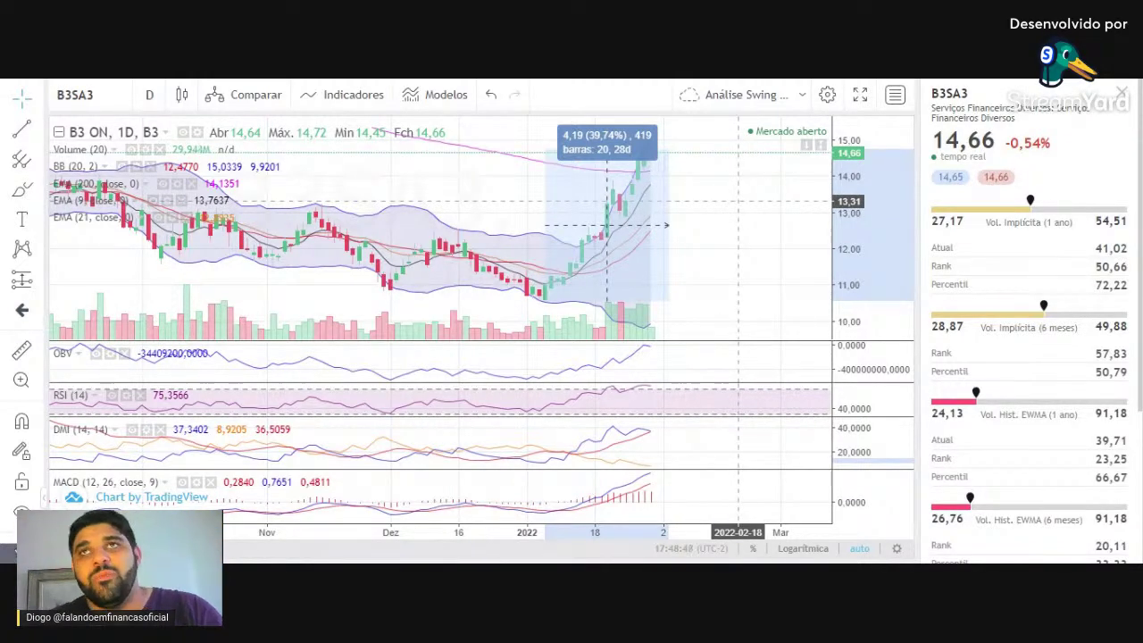
- Clear the existing measurement on the B3SA3 daily chart and measure the decline from the mid-2020 peak to the January 2022 low
{"action": "left_click", "coordinate": [738, 178]}
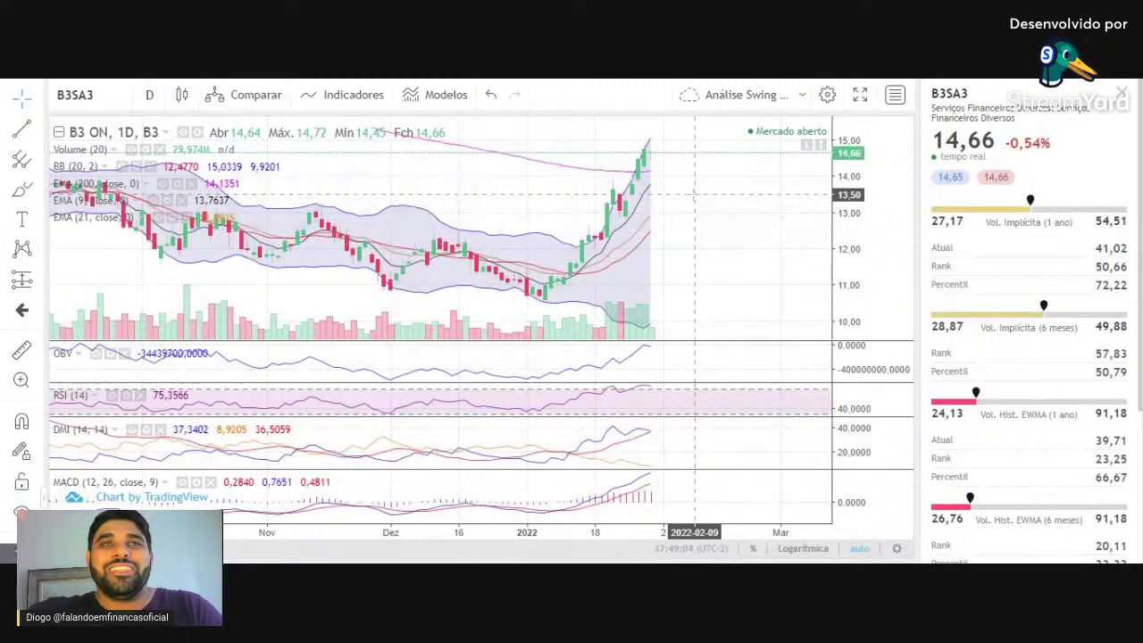
{"action": "scroll", "coordinate": [645, 195], "scroll_direction": "down", "scroll_amount": 5}
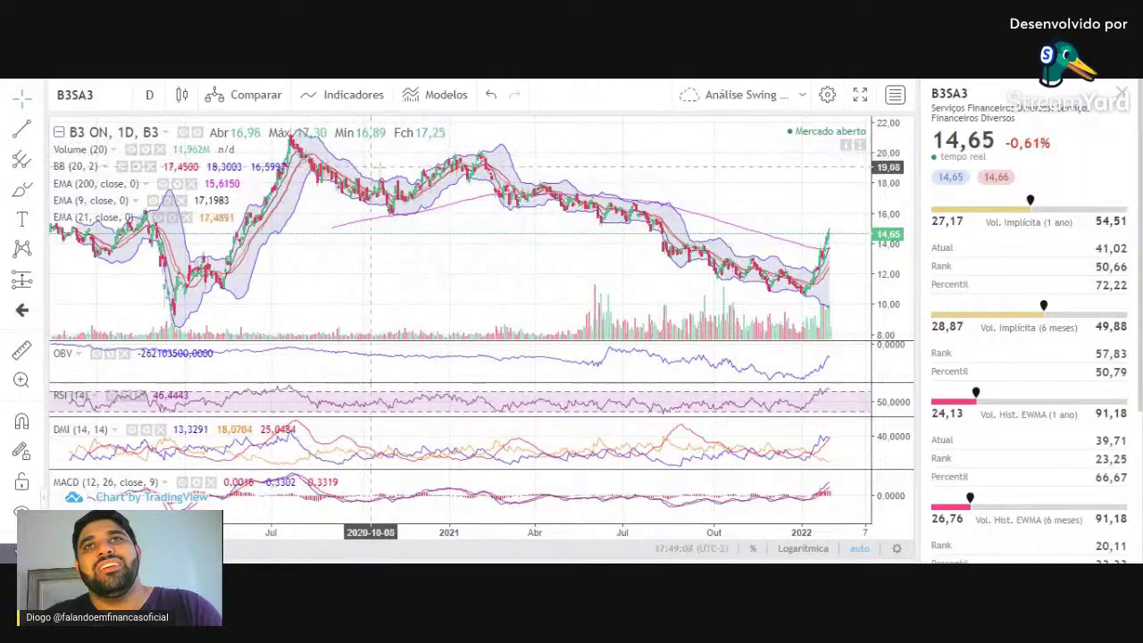
{"action": "scroll", "coordinate": [460, 214], "scroll_direction": "down", "scroll_amount": 1}
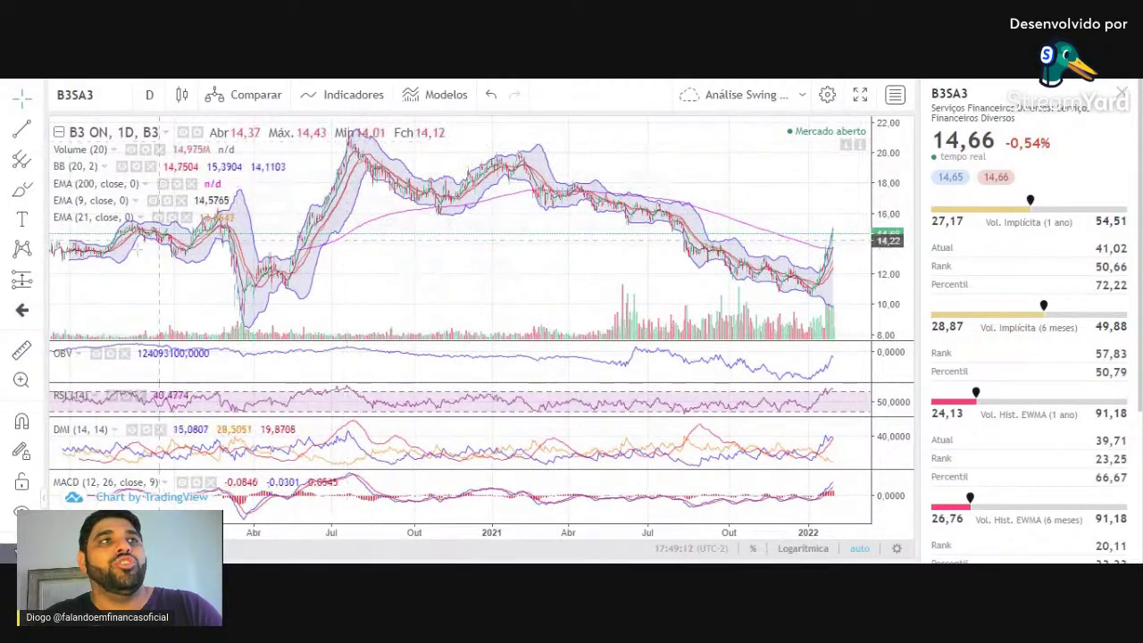
{"action": "left_click", "coordinate": [23, 351]}
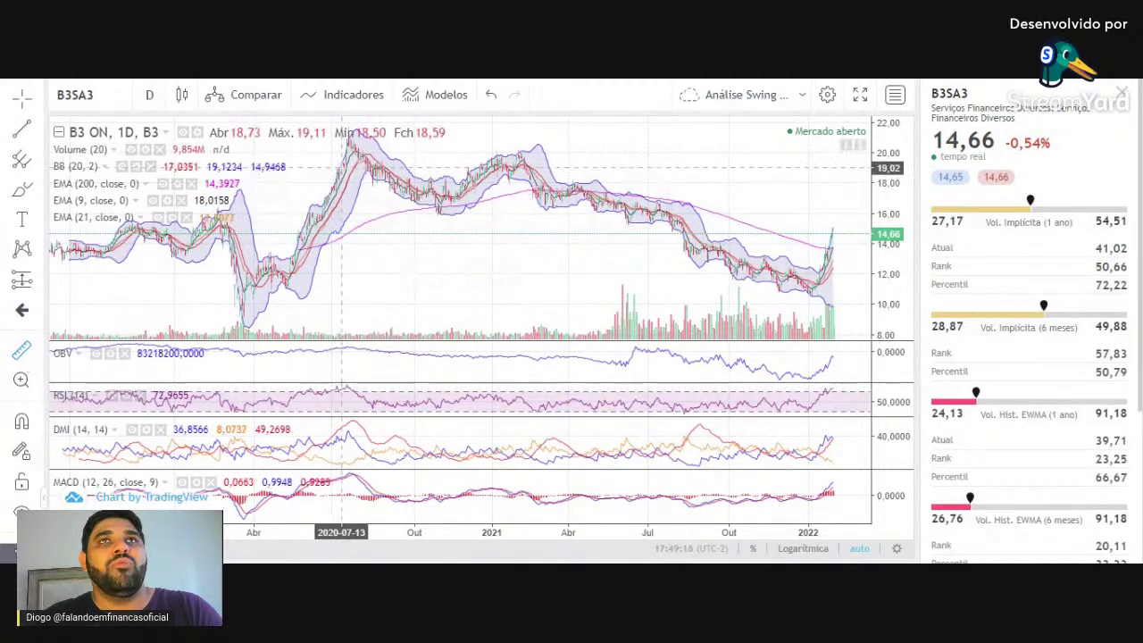
{"action": "left_click", "coordinate": [353, 145]}
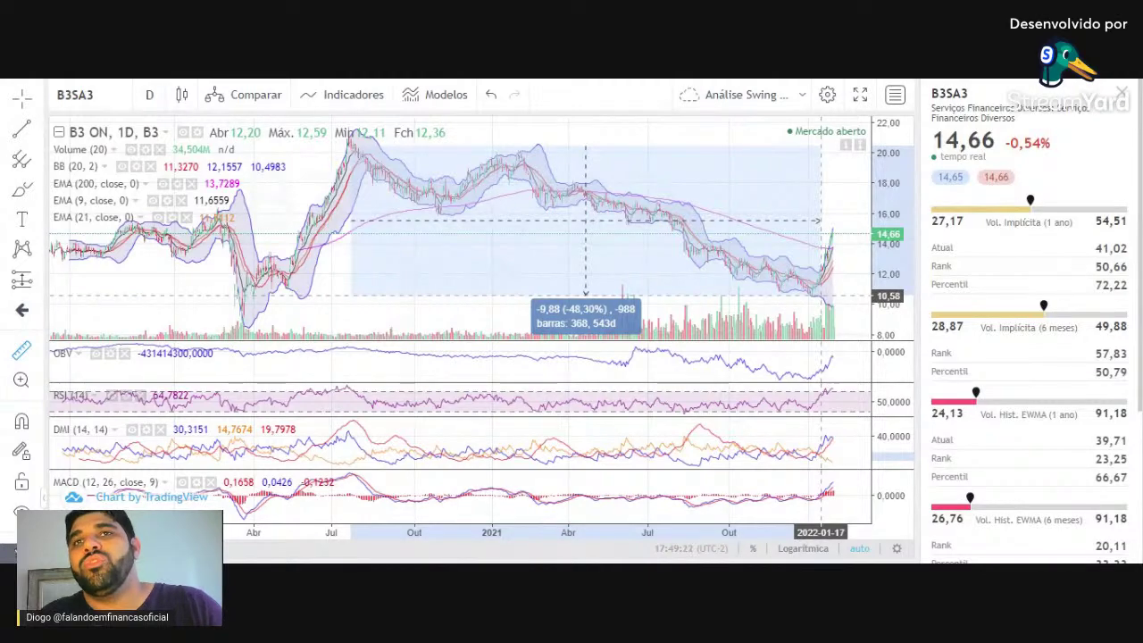
{"action": "left_click", "coordinate": [830, 213]}
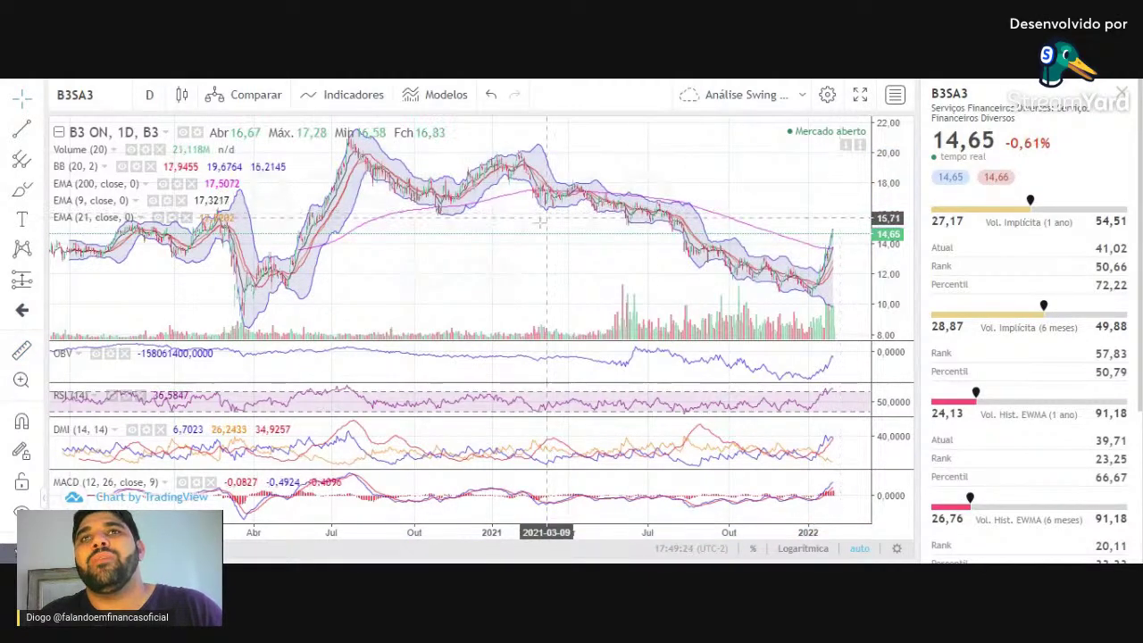
- Examine B3SA3's January 2022 rally against its moving averages and the preceding downtrend
{"action": "scroll", "coordinate": [713, 192], "scroll_direction": "up", "scroll_amount": 8}
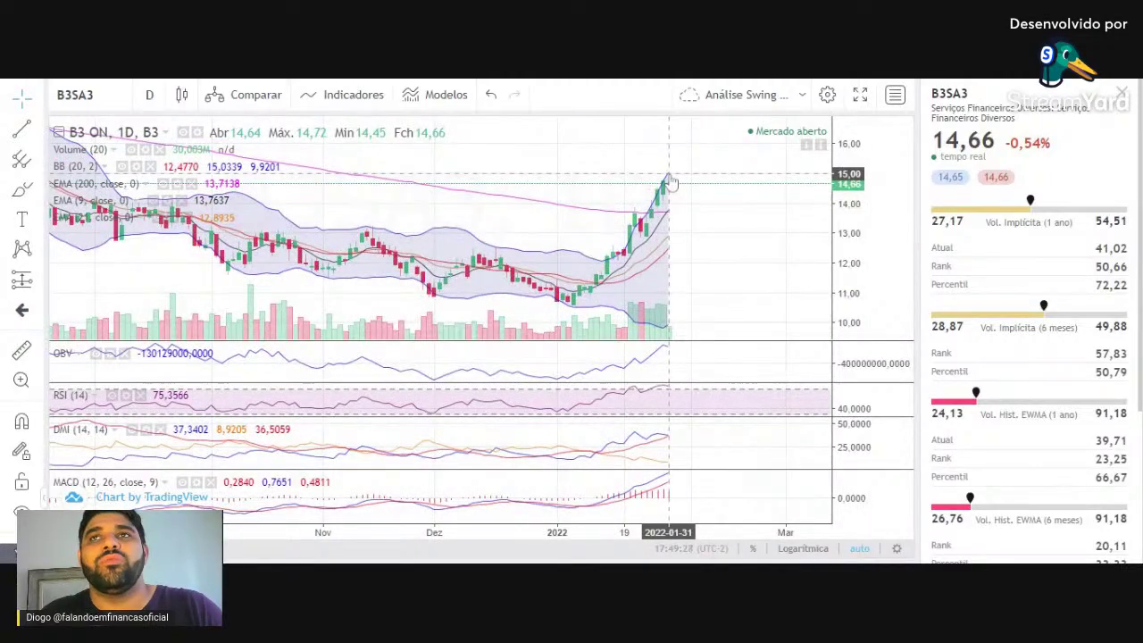
{"action": "scroll", "coordinate": [671, 183], "scroll_direction": "down", "scroll_amount": 3}
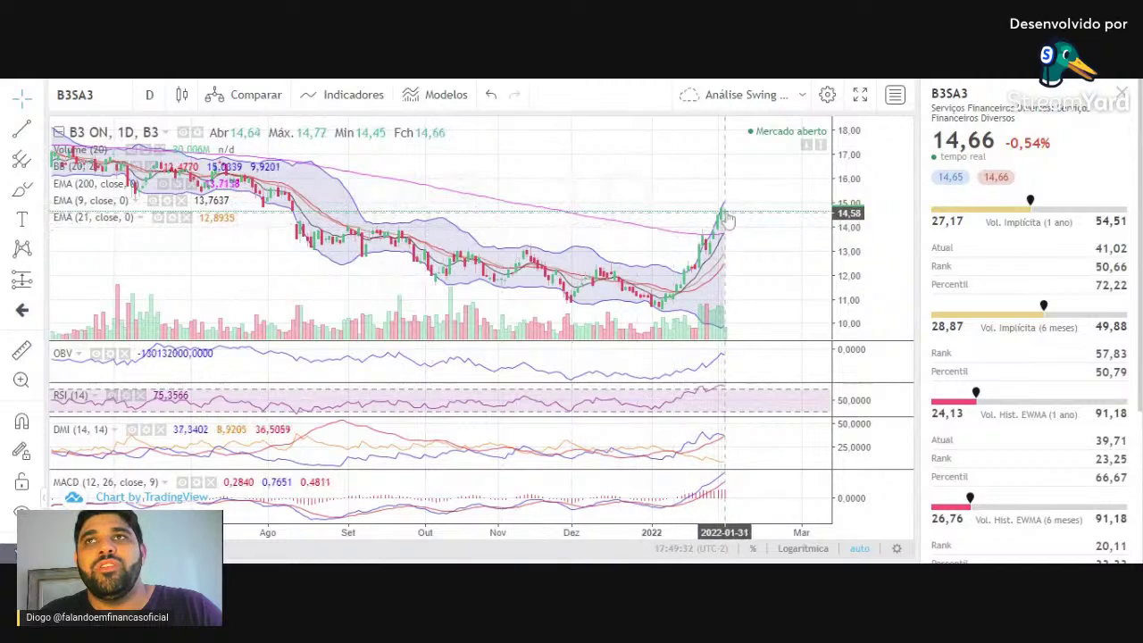
{"action": "scroll", "coordinate": [737, 222], "scroll_direction": "up", "scroll_amount": 2}
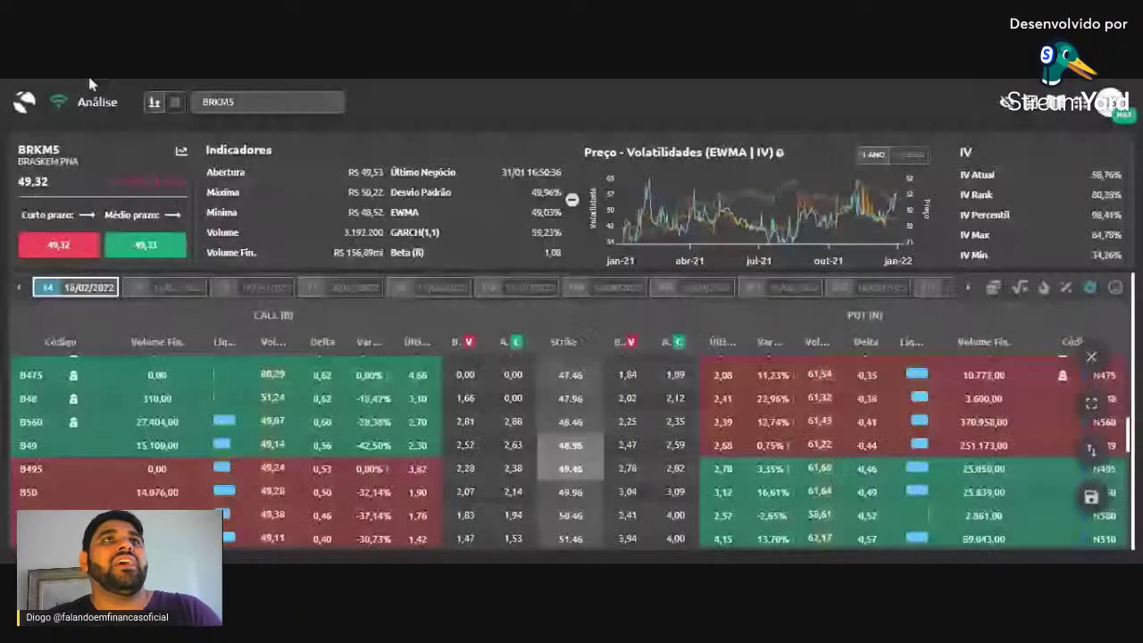
- Load the B3SA3 option chain on the Análise page in place of BRKM5
{"action": "left_click", "coordinate": [228, 96]}
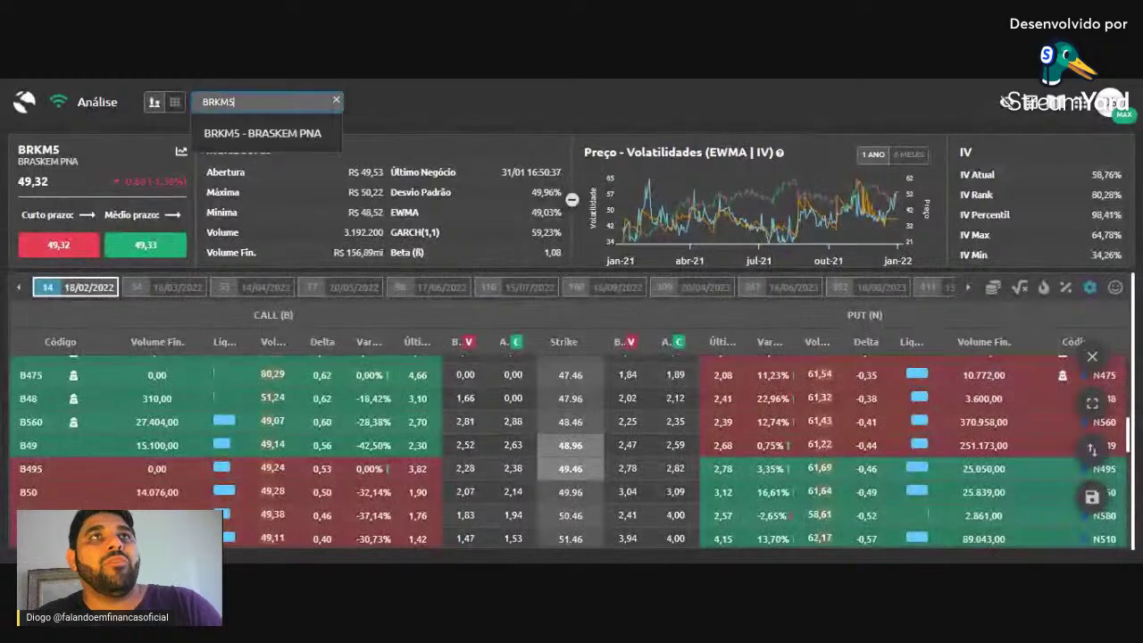
{"action": "type", "text": "B3SA"}
{"action": "left_click", "coordinate": [268, 133]}
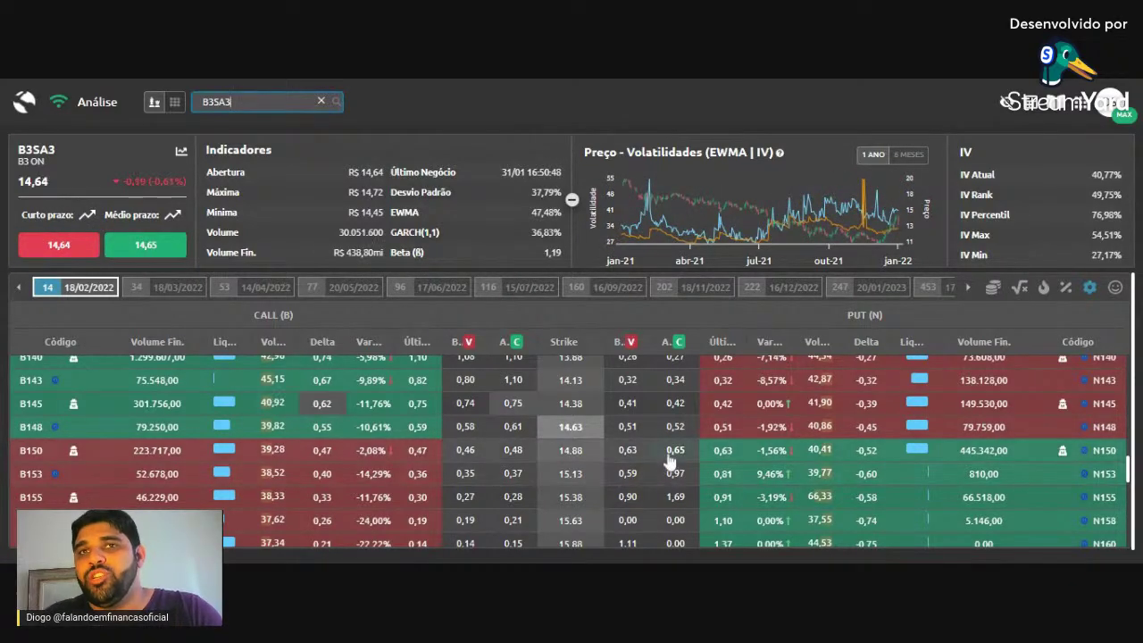
- Examine the bid, ask, delta and volume of the B3SA3 puts expiring 18/02/2022 below the current price
{"action": "scroll", "coordinate": [589, 446], "scroll_direction": "up", "scroll_amount": 2}
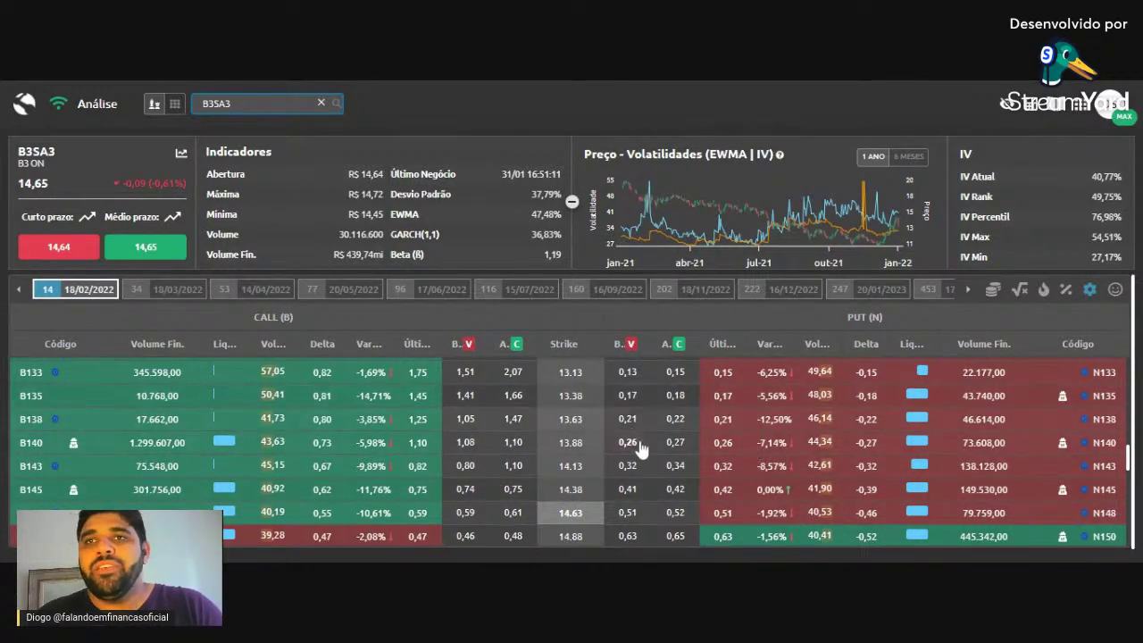
{"action": "scroll", "coordinate": [733, 432], "scroll_direction": "up", "scroll_amount": 2}
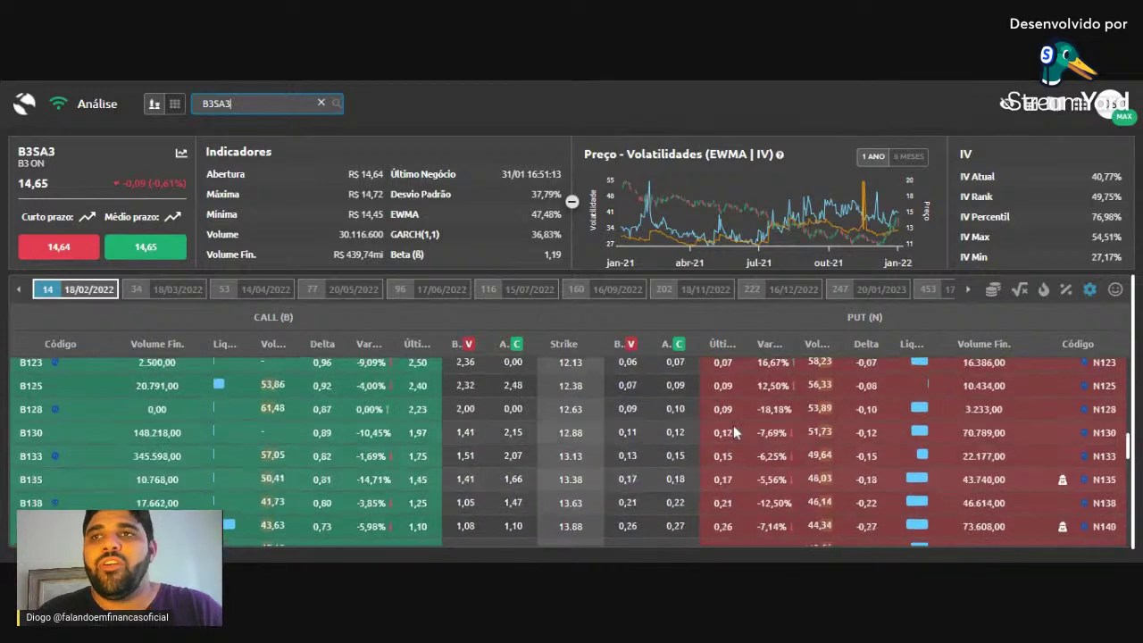
{"action": "scroll", "coordinate": [759, 435], "scroll_direction": "down", "scroll_amount": 2}
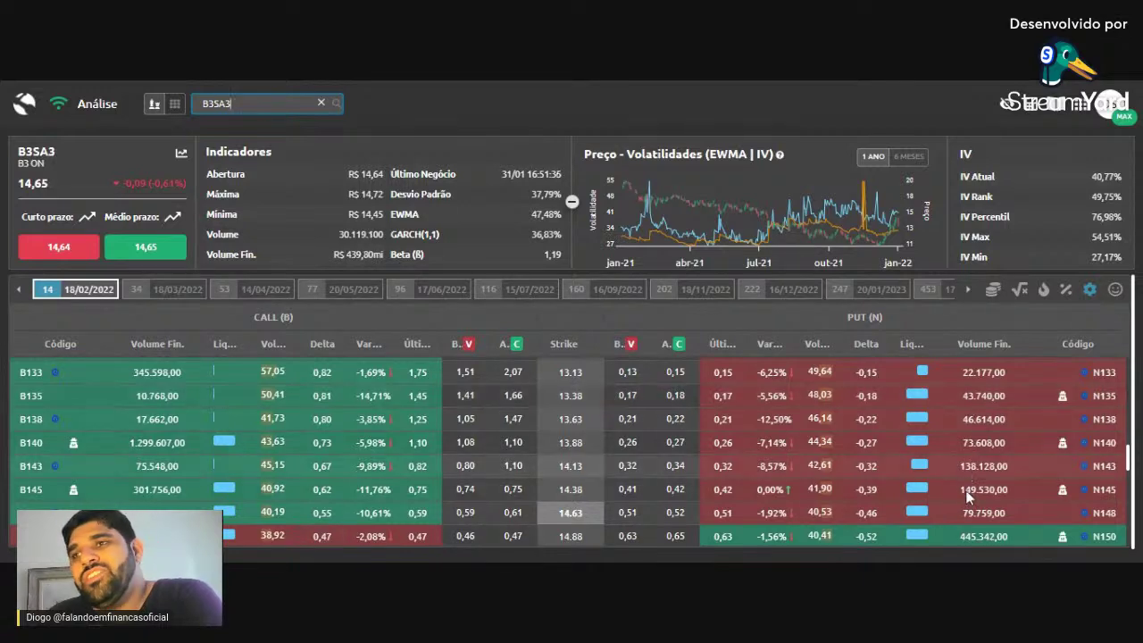
{"action": "scroll", "coordinate": [973, 458], "scroll_direction": "up", "scroll_amount": 2}
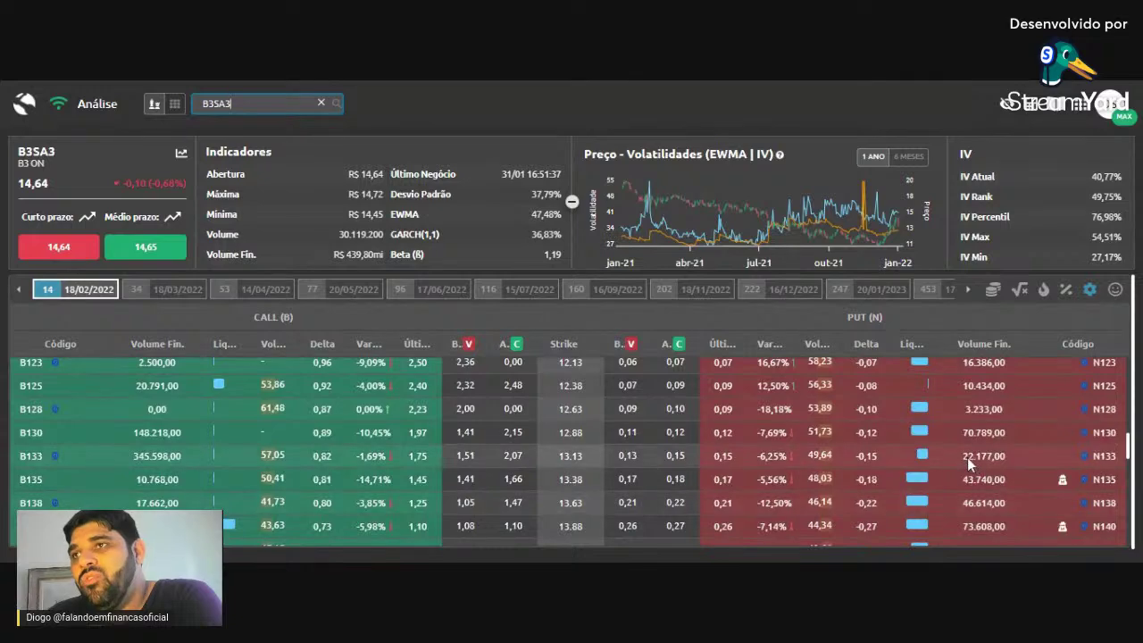
{"action": "scroll", "coordinate": [965, 458], "scroll_direction": "up", "scroll_amount": 2}
{"action": "scroll", "coordinate": [966, 457], "scroll_direction": "down", "scroll_amount": 2}
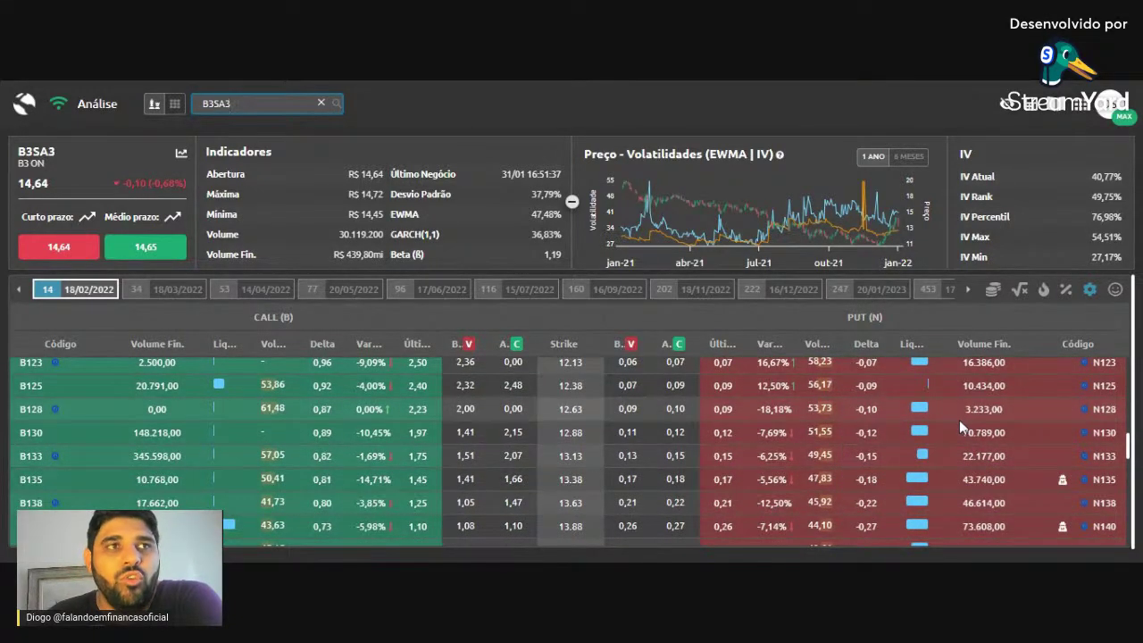
- Review the B3SA3 calls expiring 18/02/2022 from the near-the-money strikes up to the highest out-of-the-money strikes
{"action": "scroll", "coordinate": [960, 419], "scroll_direction": "down", "scroll_amount": 2}
{"action": "scroll", "coordinate": [268, 429], "scroll_direction": "down", "scroll_amount": 2}
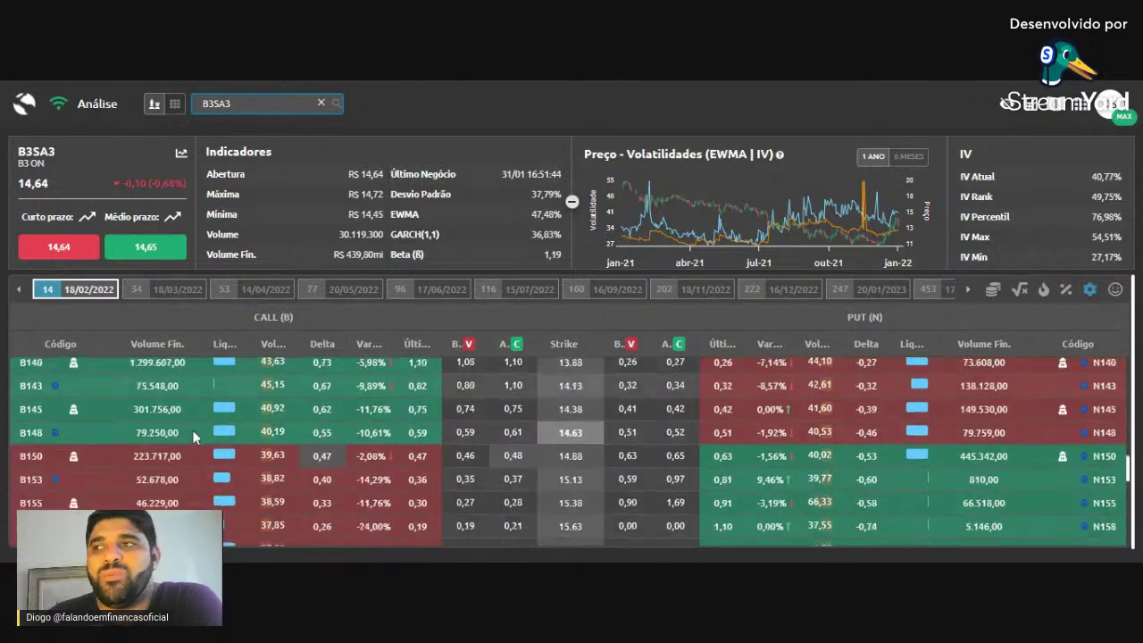
{"action": "scroll", "coordinate": [170, 411], "scroll_direction": "up", "scroll_amount": 2}
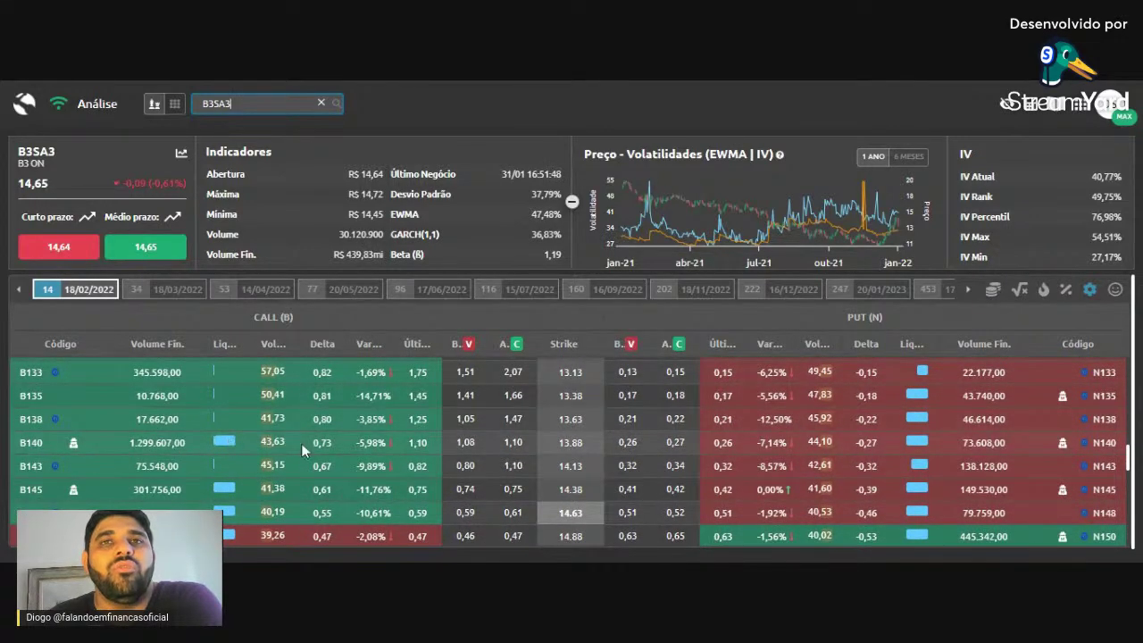
{"action": "scroll", "coordinate": [554, 450], "scroll_direction": "down", "scroll_amount": 2}
{"action": "scroll", "coordinate": [548, 451], "scroll_direction": "down", "scroll_amount": 2}
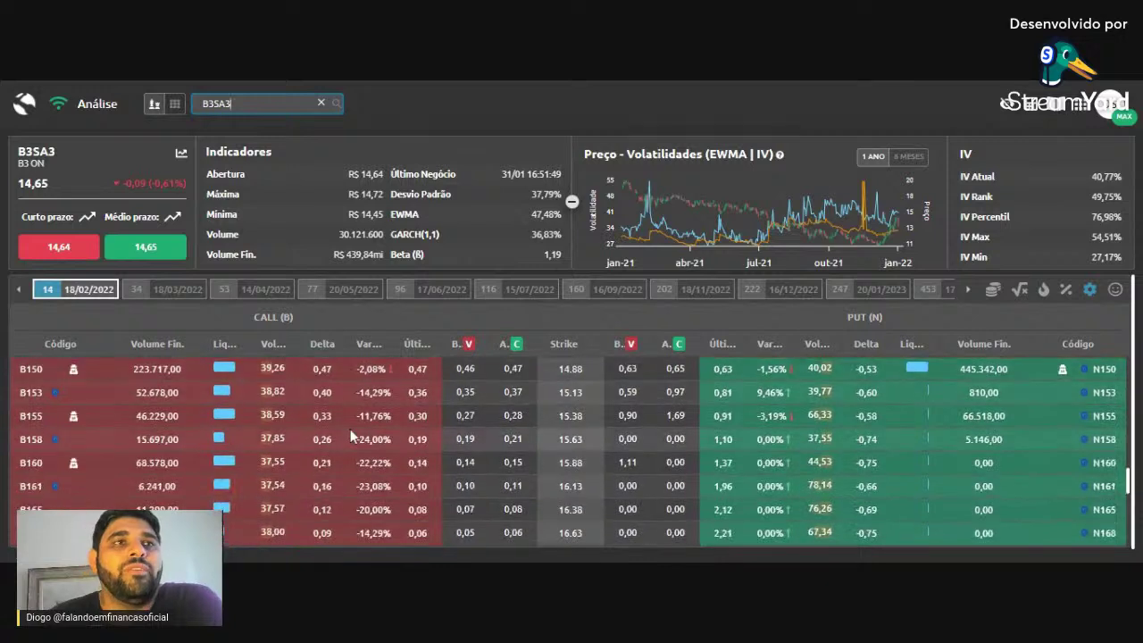
{"action": "scroll", "coordinate": [625, 471], "scroll_direction": "up", "scroll_amount": 3}
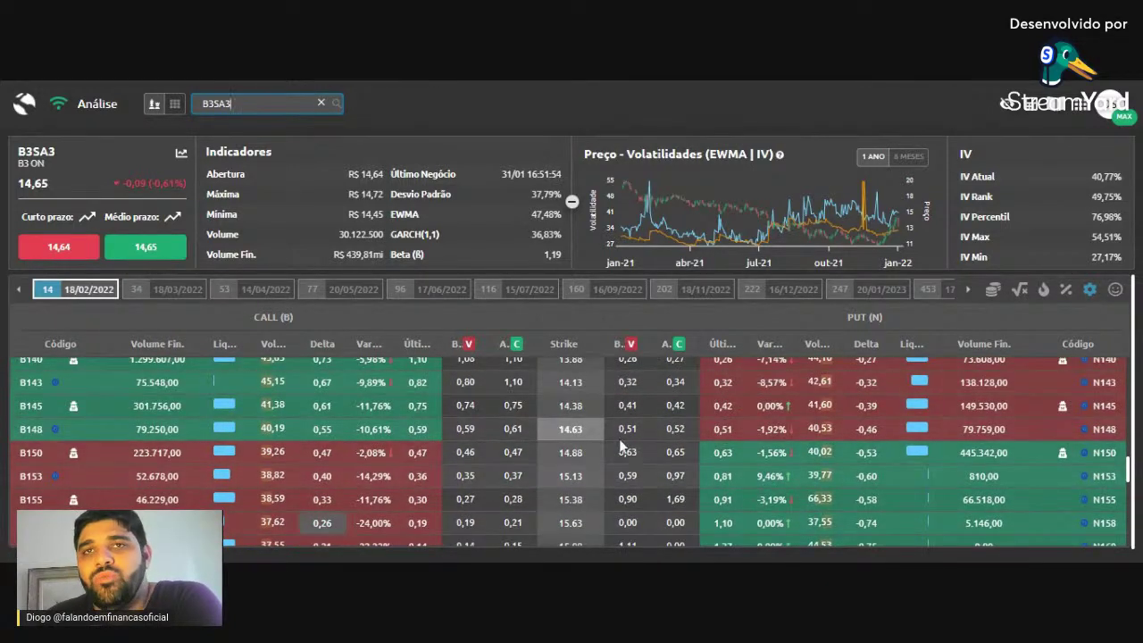
{"action": "scroll", "coordinate": [750, 472], "scroll_direction": "down", "scroll_amount": 5}
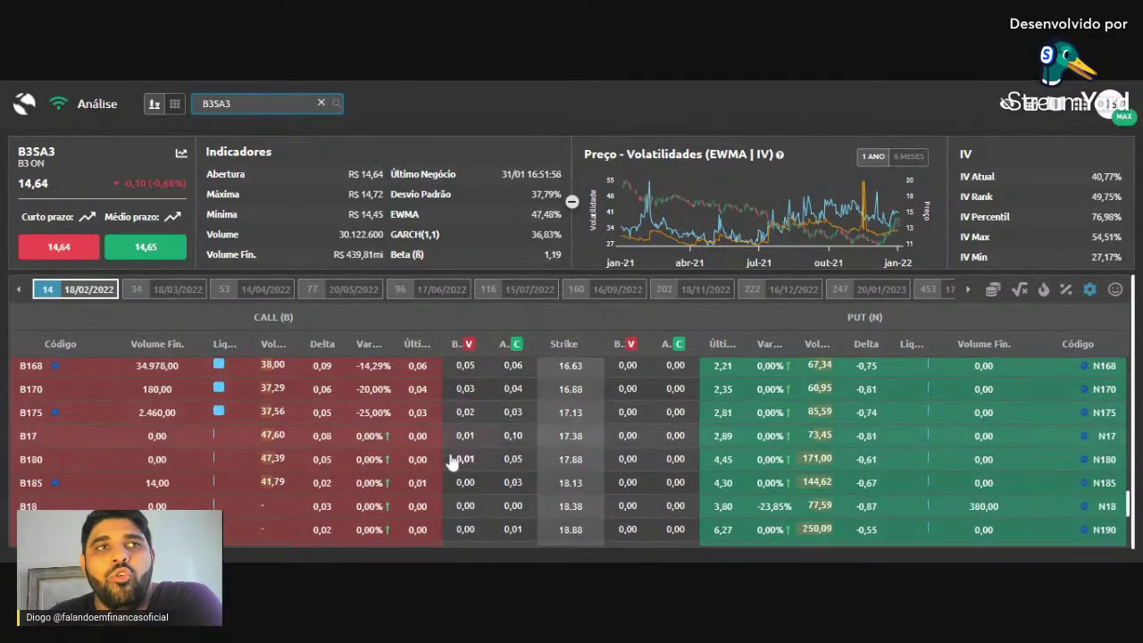
- Compare the prices of far out-of-the-money B3SA3 puts with those of puts nearer the current price
{"action": "scroll", "coordinate": [675, 458], "scroll_direction": "up", "scroll_amount": 5}
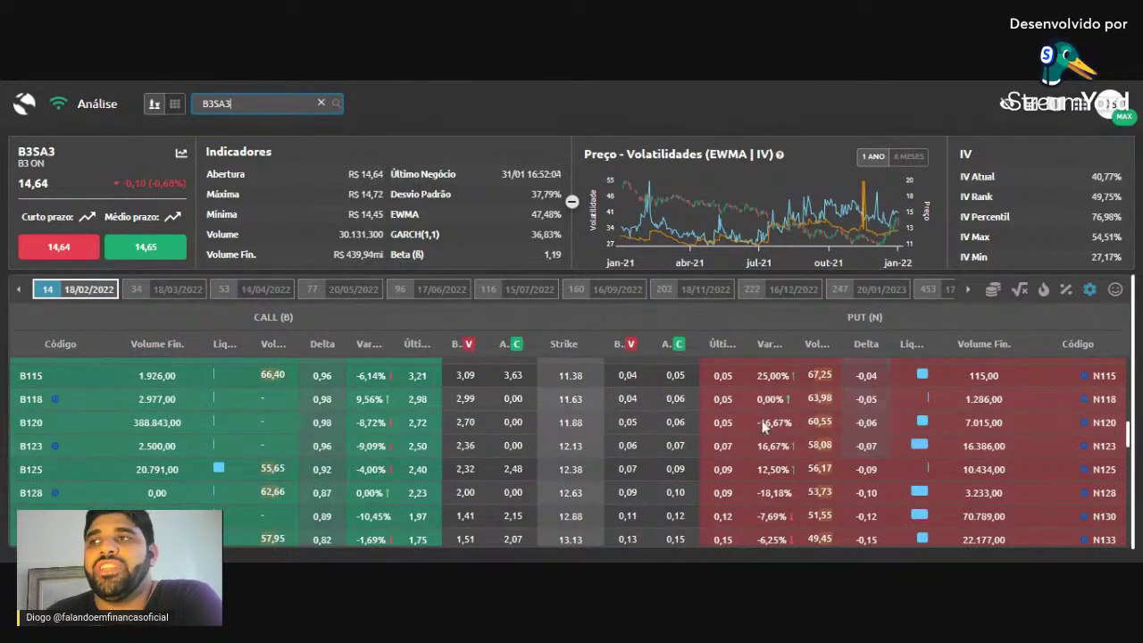
{"action": "scroll", "coordinate": [764, 416], "scroll_direction": "up", "scroll_amount": 2}
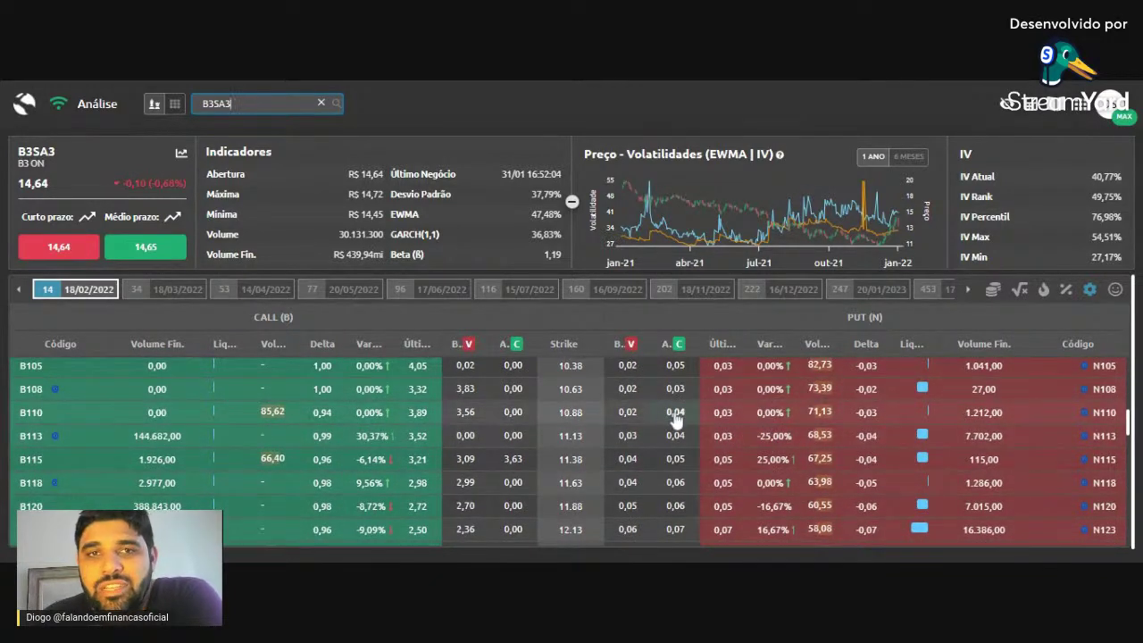
{"action": "scroll", "coordinate": [710, 445], "scroll_direction": "up", "scroll_amount": 2}
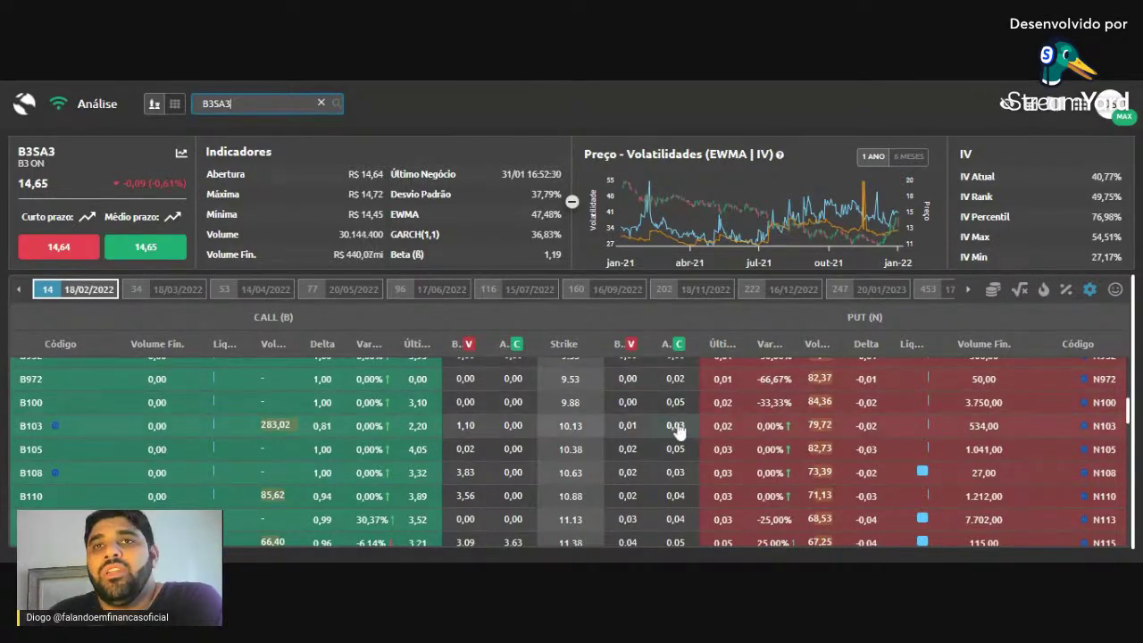
{"action": "scroll", "coordinate": [679, 431], "scroll_direction": "down", "scroll_amount": 5}
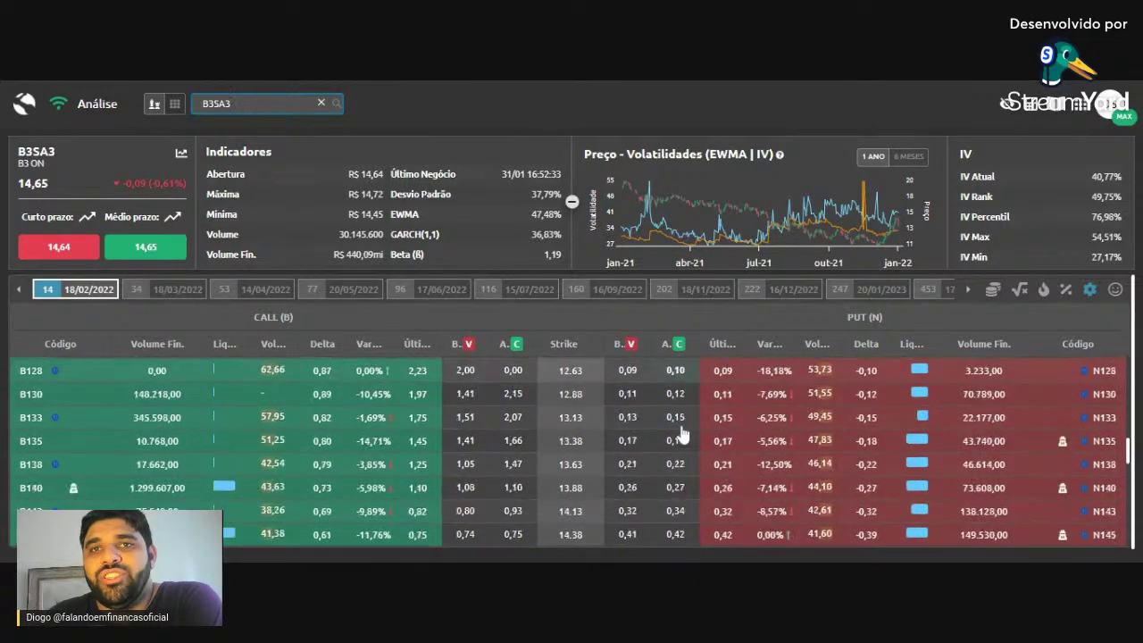
{"action": "scroll", "coordinate": [679, 432], "scroll_direction": "down", "scroll_amount": 2}
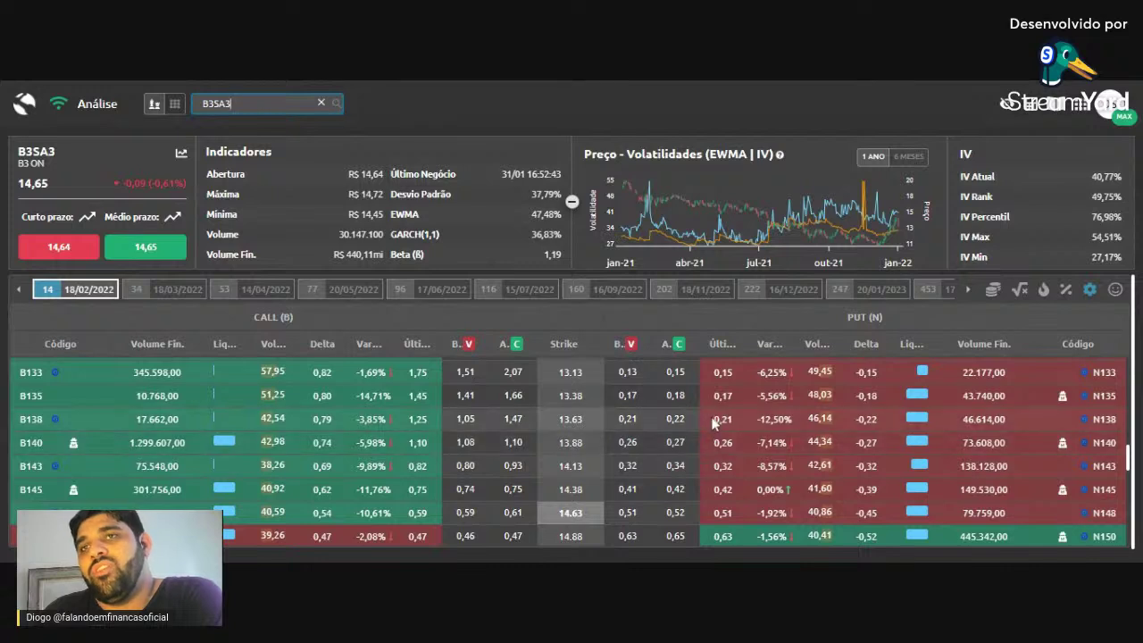
{"action": "scroll", "coordinate": [684, 404], "scroll_direction": "up", "scroll_amount": 2}
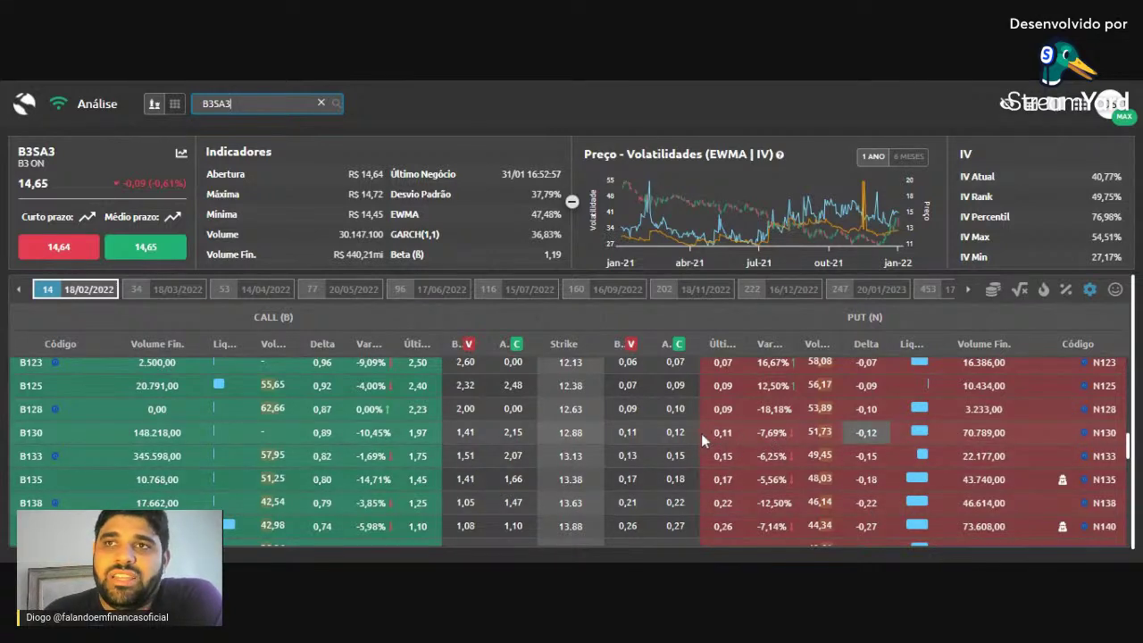
- Add a purchase of 100 B3SAN138 puts with strike 13,63 at 0,22 to the strategy and show its expanded payoff chart
{"action": "scroll", "coordinate": [786, 419], "scroll_direction": "down", "scroll_amount": 2}
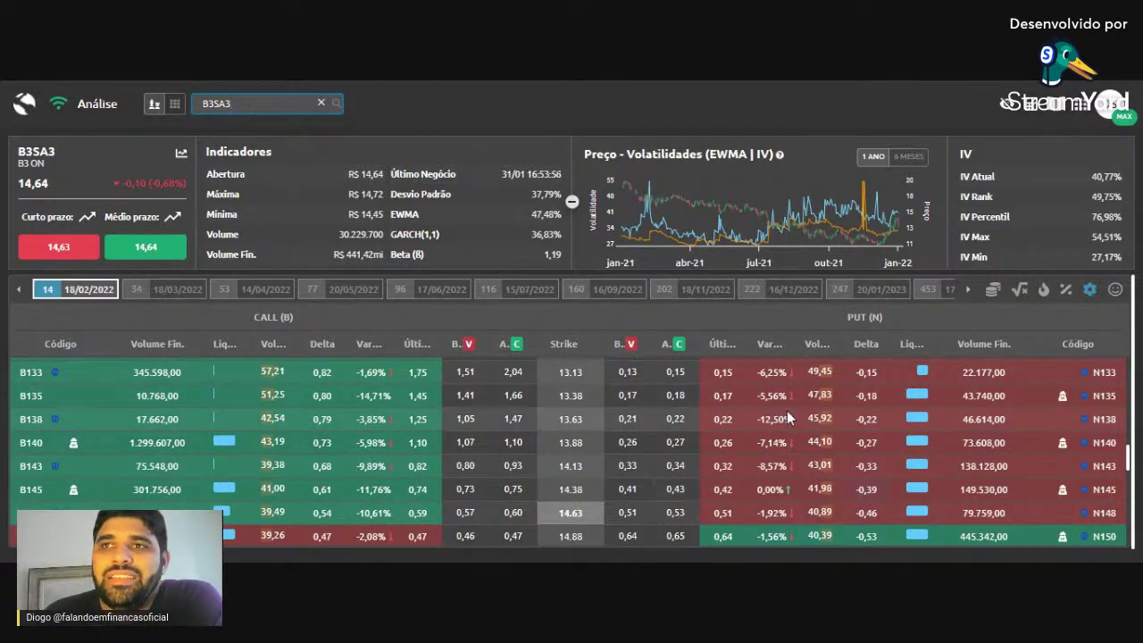
{"action": "left_click", "coordinate": [676, 420]}
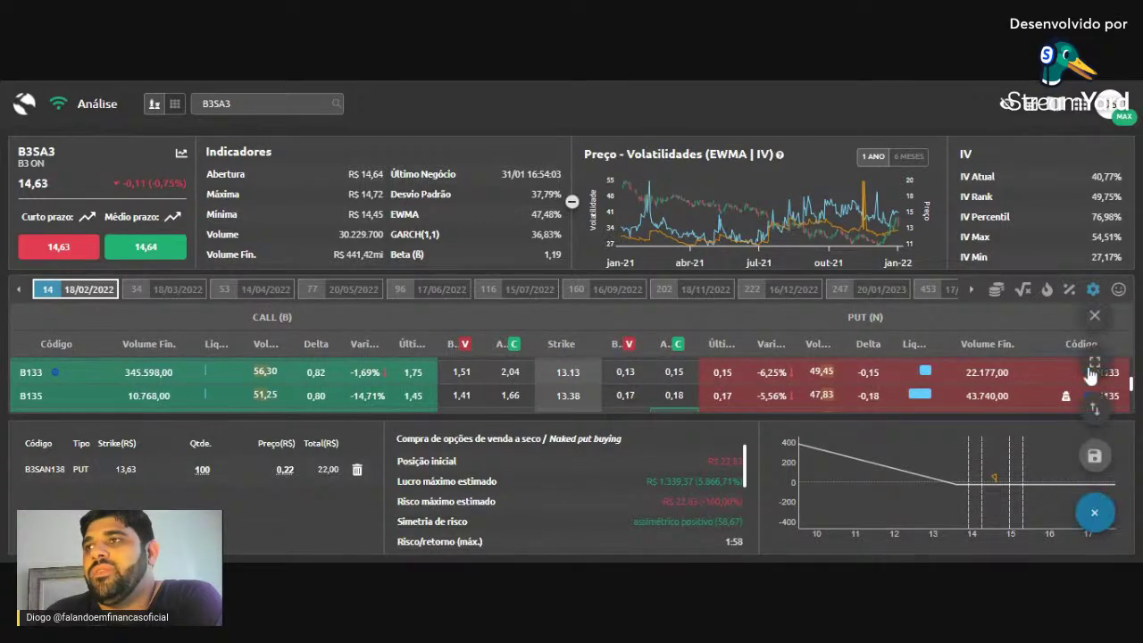
{"action": "left_click", "coordinate": [1093, 366]}
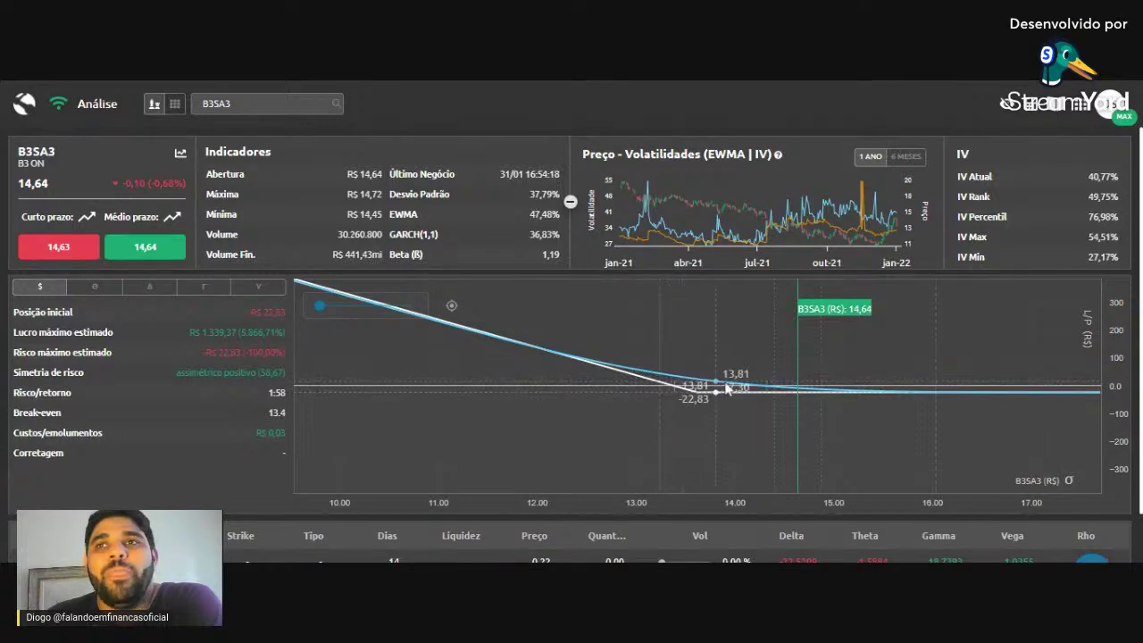
- Advance the simulation slider on the B3SAN138 payoff chart and examine the risk figures, strategy leg and Greeks
{"action": "mouse_move", "coordinate": [289, 334]}
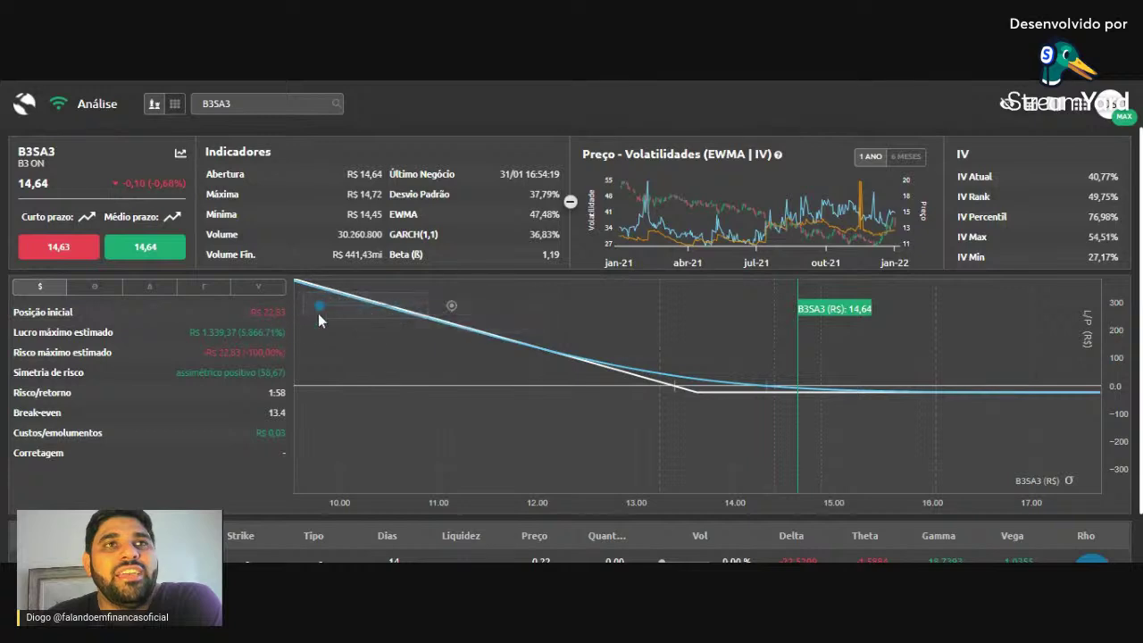
{"action": "left_click_drag", "start_coordinate": [322, 309], "coordinate": [362, 311]}
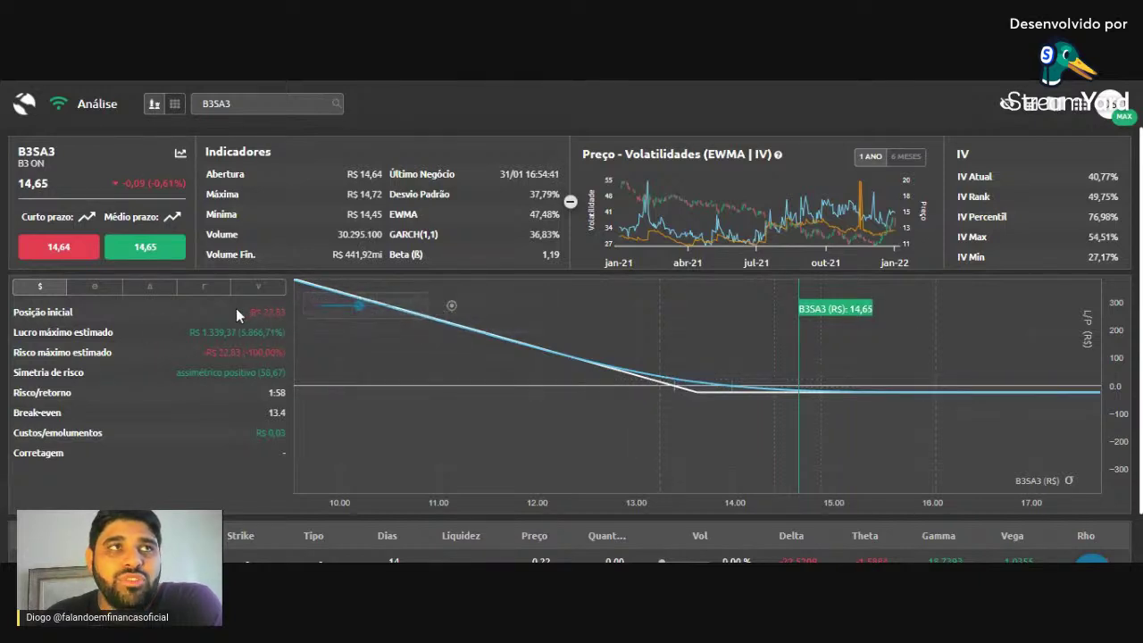
{"action": "mouse_move", "coordinate": [273, 327]}
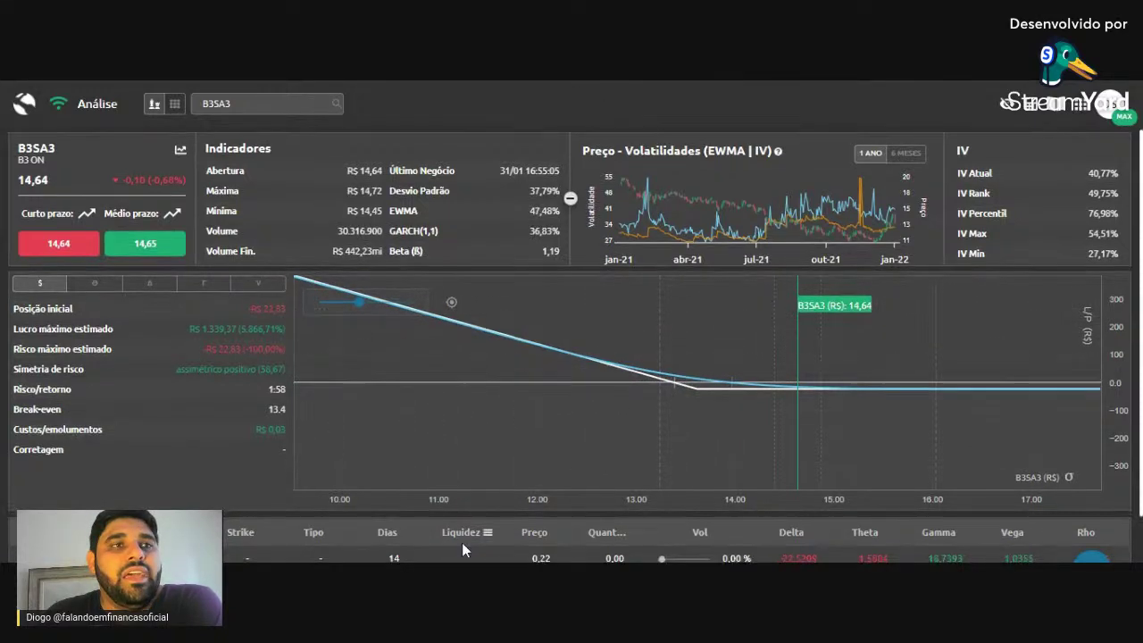
{"action": "scroll", "coordinate": [446, 536], "scroll_direction": "down", "scroll_amount": 1}
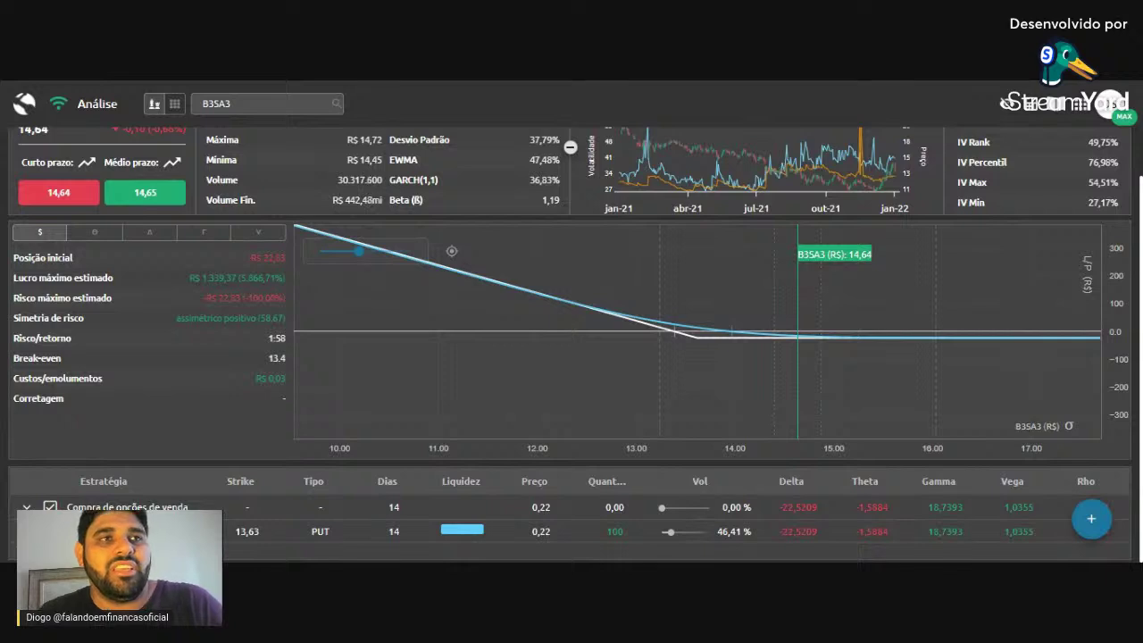
{"action": "mouse_move", "coordinate": [359, 251]}
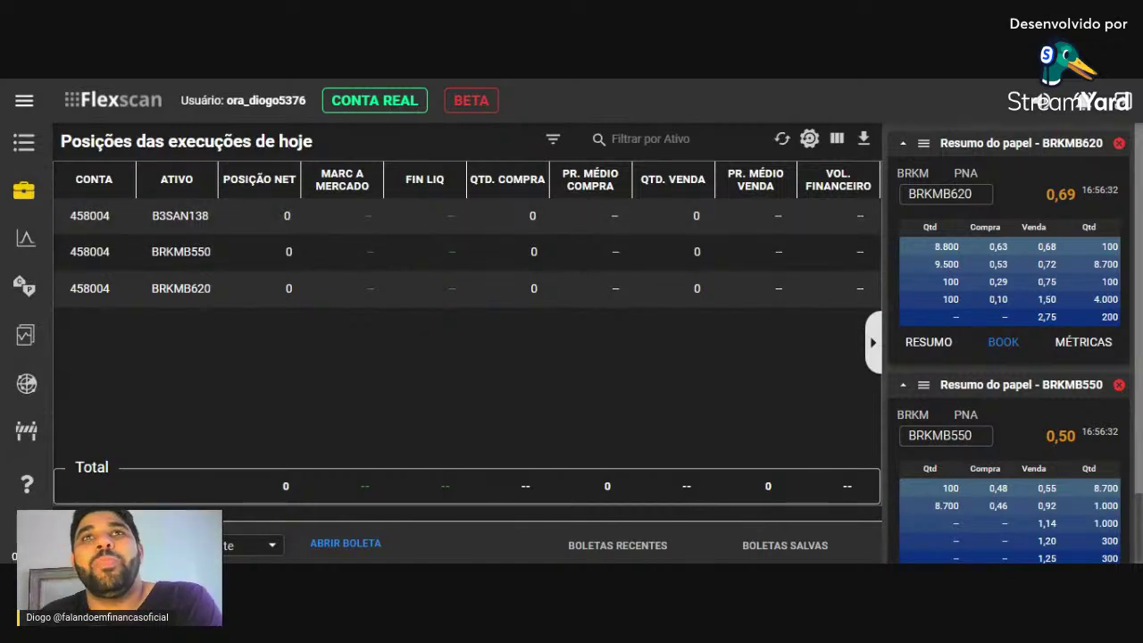
- In Flexscan, show the execution tracking list without the side quotes and open the B3SA3 order for editing
{"action": "left_click", "coordinate": [873, 341]}
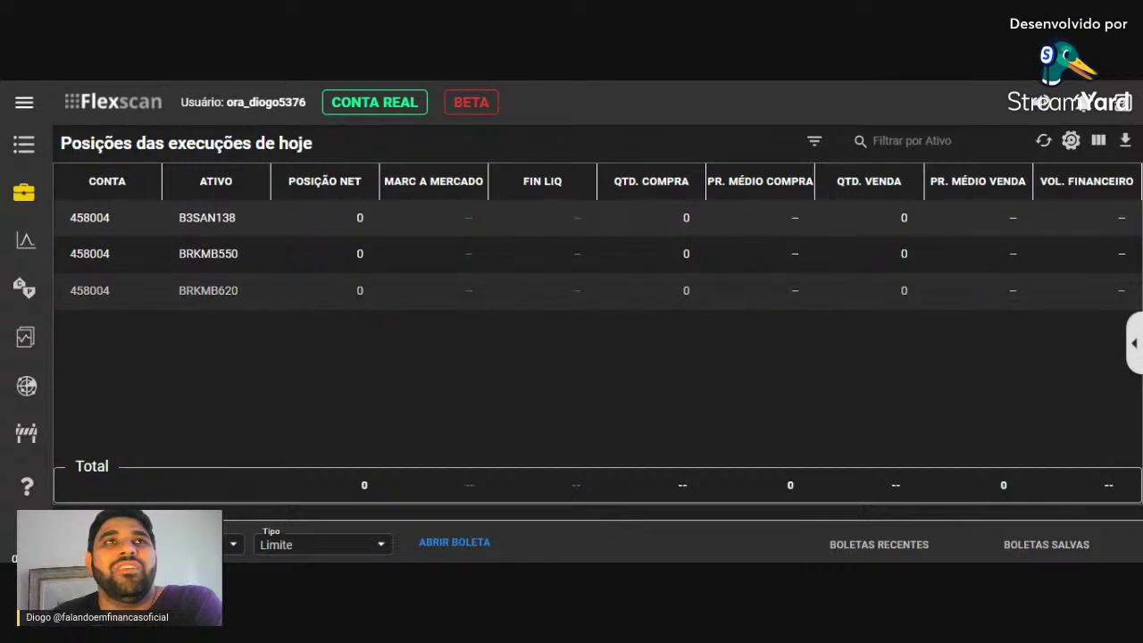
{"action": "left_click", "coordinate": [27, 150]}
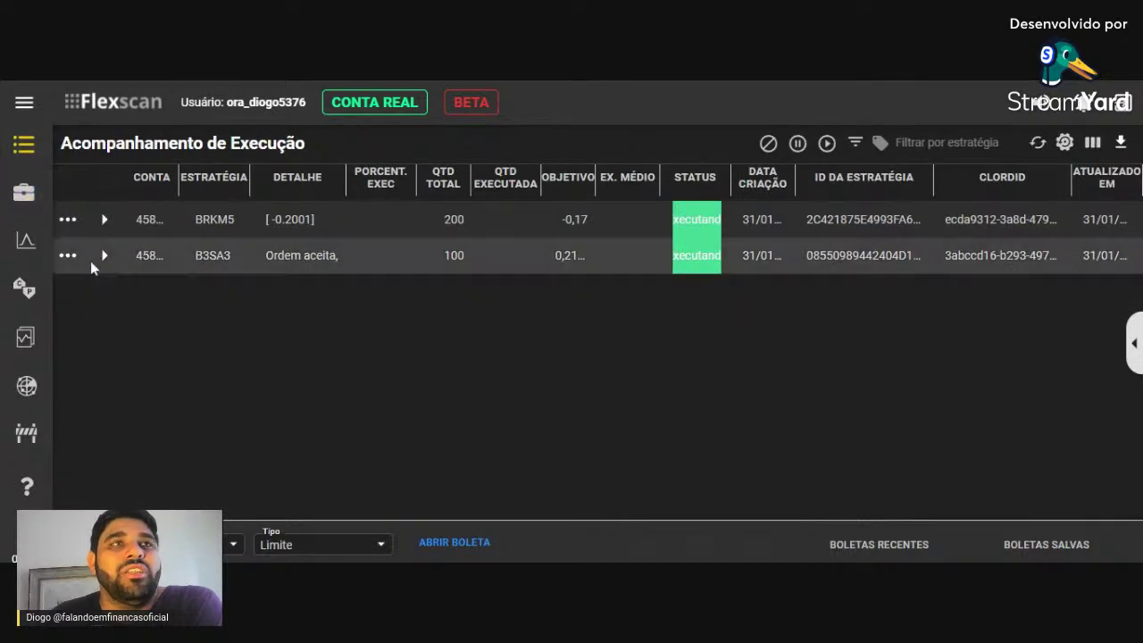
{"action": "left_click", "coordinate": [68, 257]}
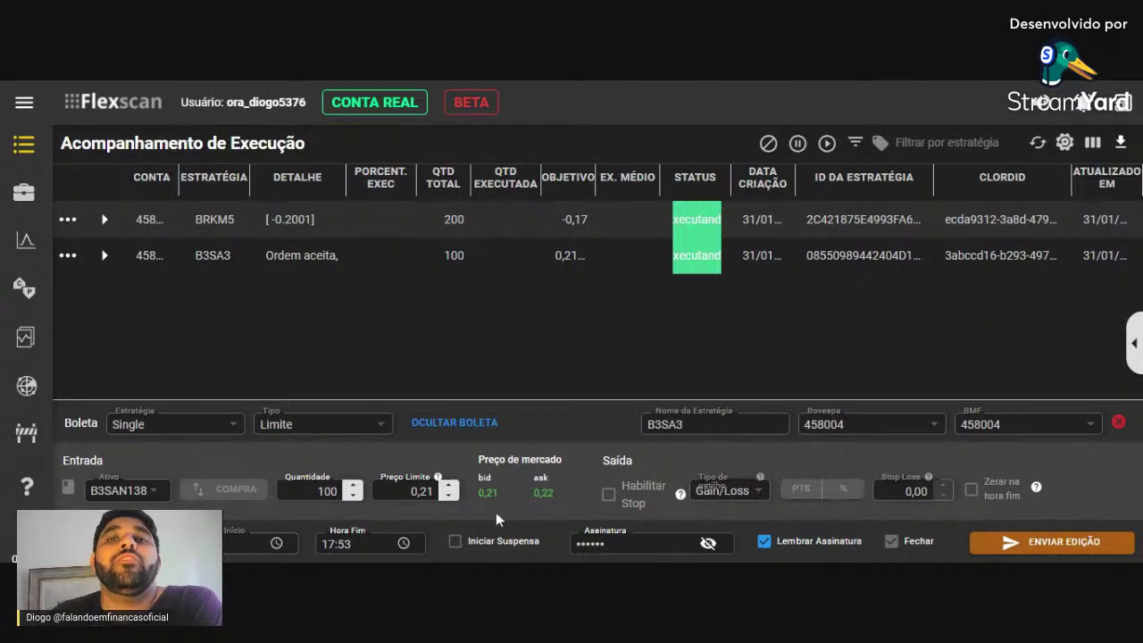
- Add a paper summary for B3SAN138 beneath the BRKMB550 one and display its order book
{"action": "left_click", "coordinate": [1134, 344]}
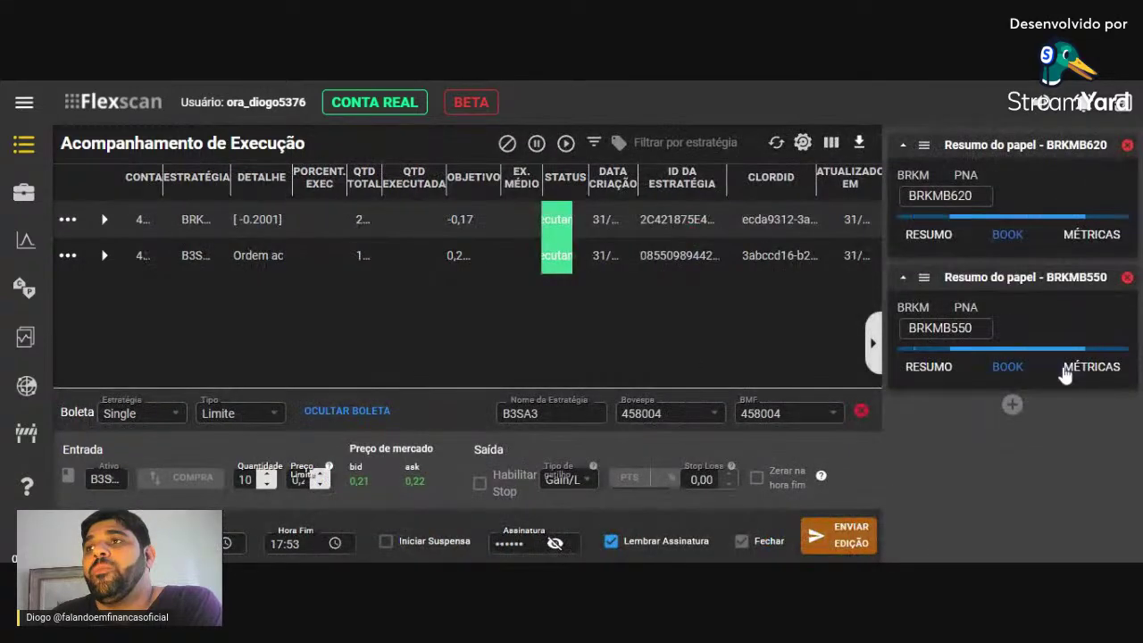
{"action": "scroll", "coordinate": [1031, 439], "scroll_direction": "down", "scroll_amount": 1}
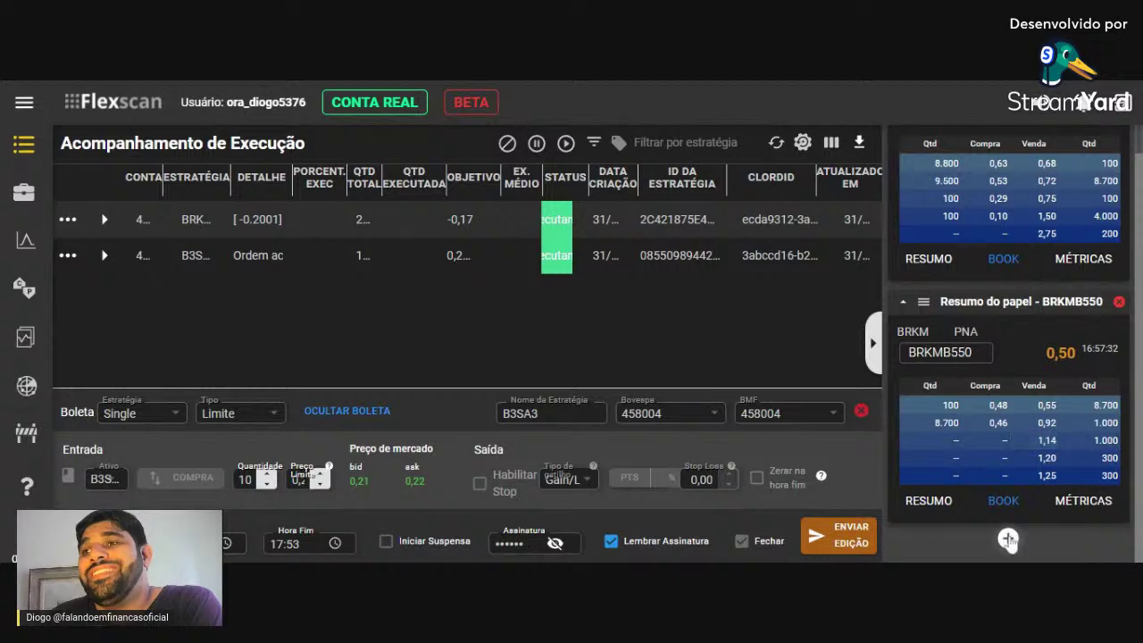
{"action": "scroll", "coordinate": [1024, 480], "scroll_direction": "down", "scroll_amount": 1}
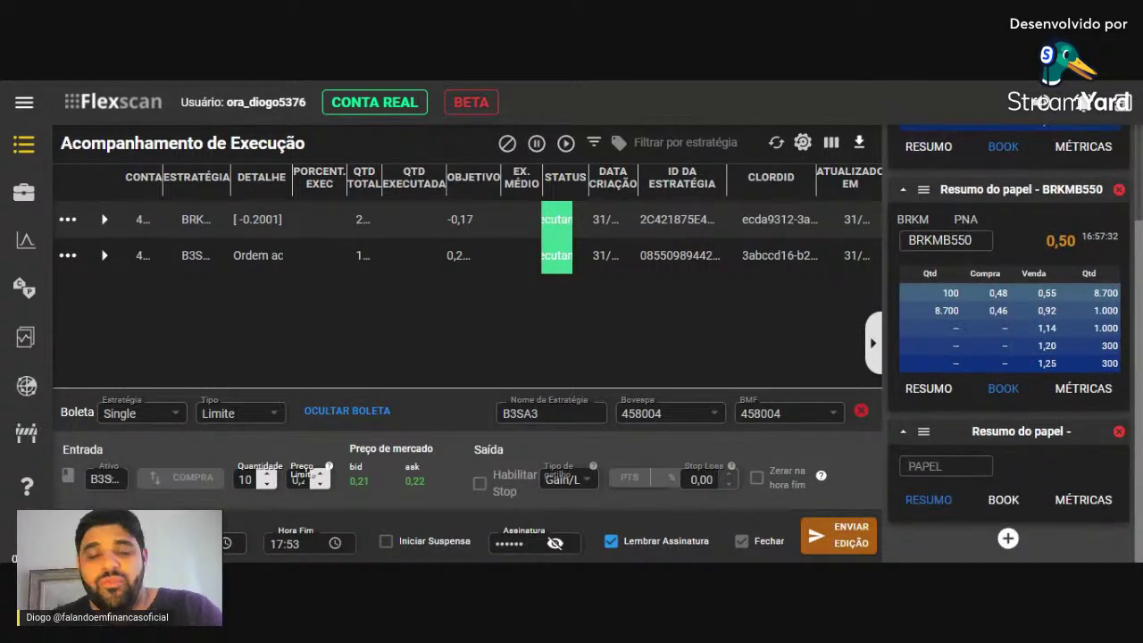
{"action": "type", "text": "B3SA"}
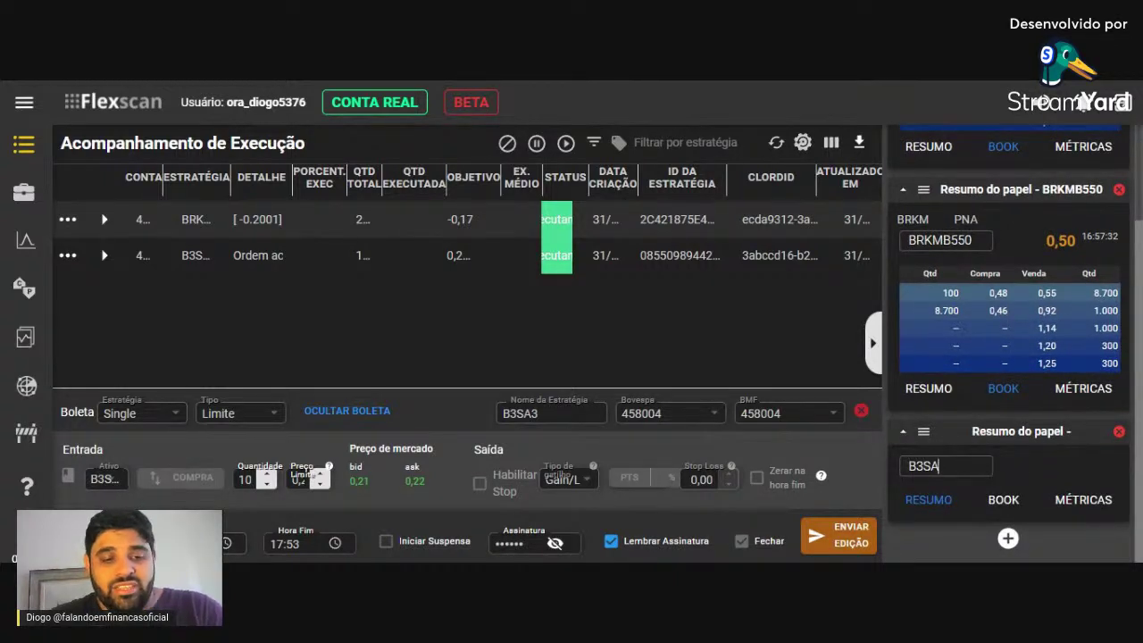
{"action": "type", "text": "N"}
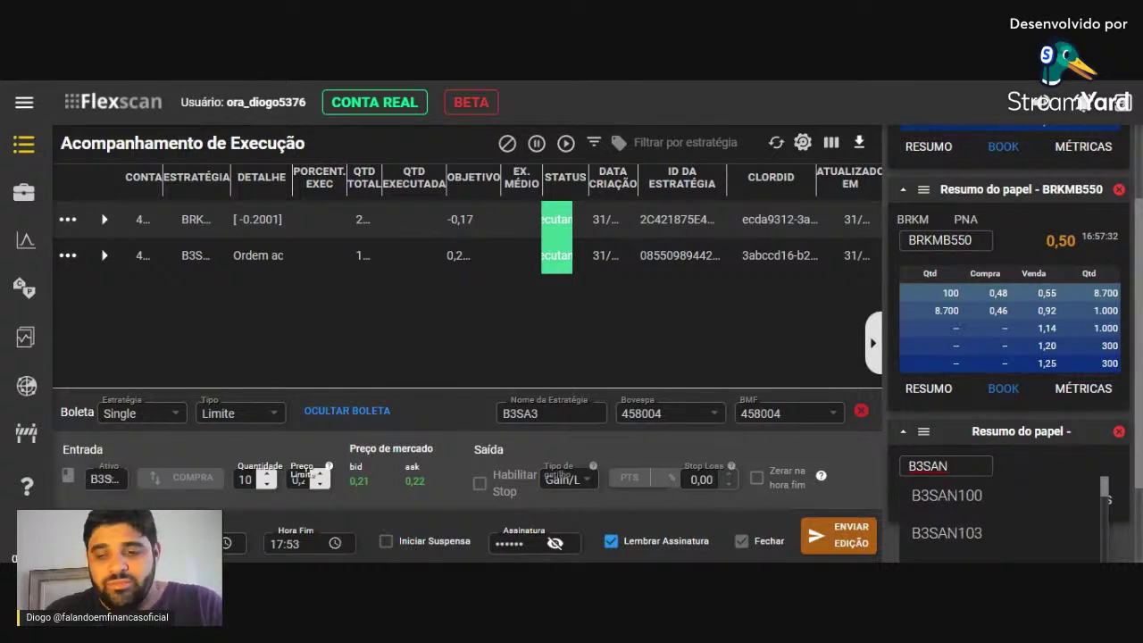
{"action": "type", "text": "138"}
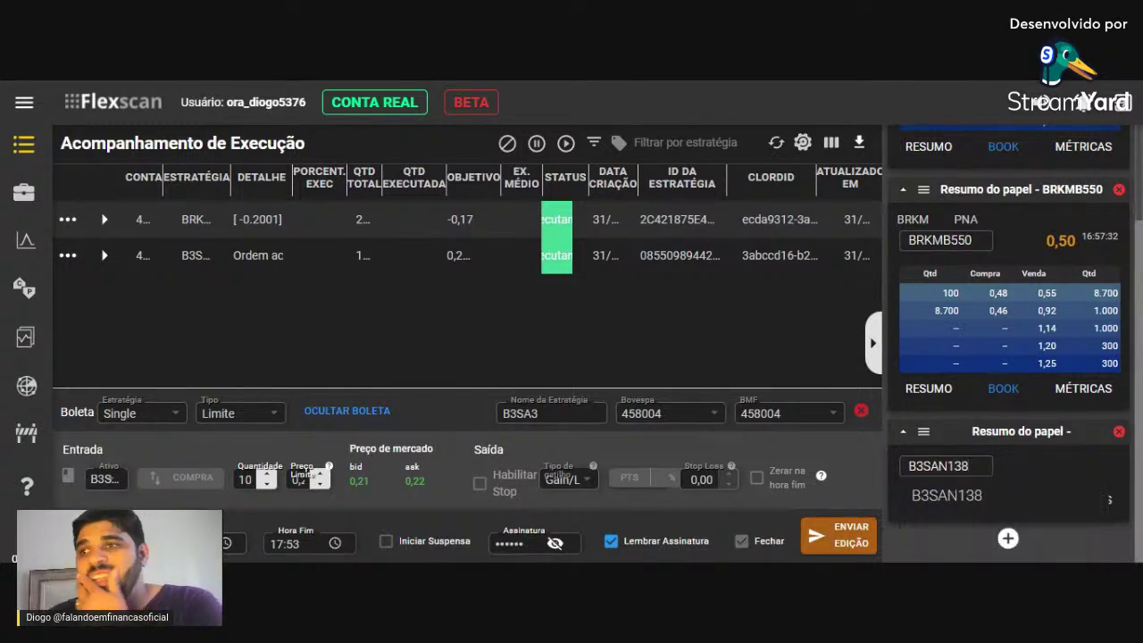
{"action": "left_click", "coordinate": [968, 489]}
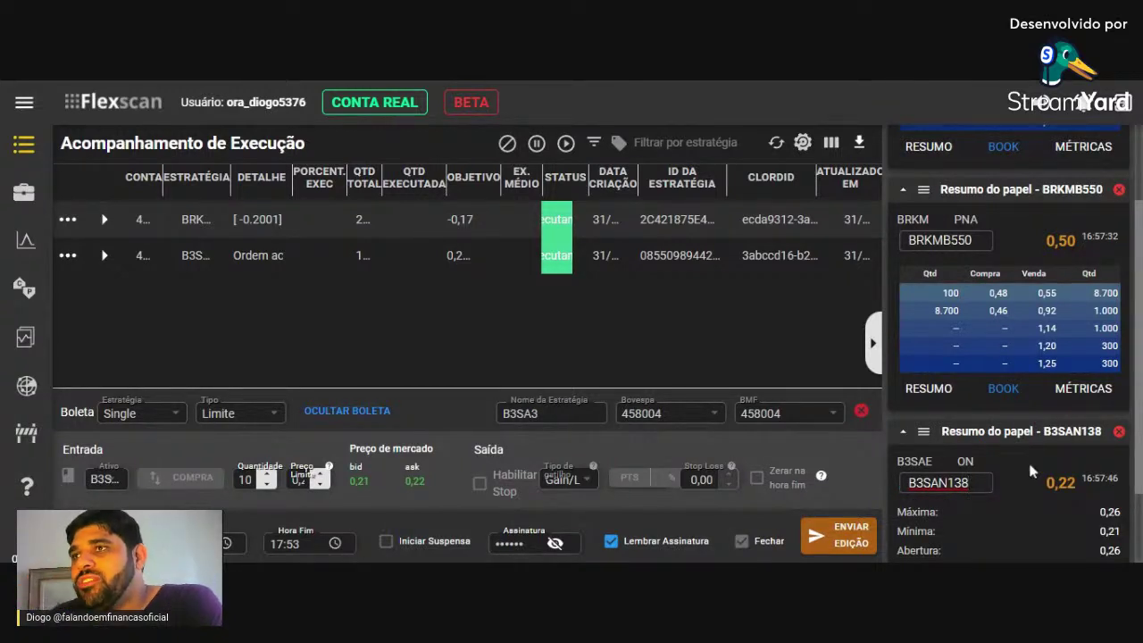
{"action": "scroll", "coordinate": [1041, 491], "scroll_direction": "down", "scroll_amount": 1}
{"action": "left_click", "coordinate": [1015, 502]}
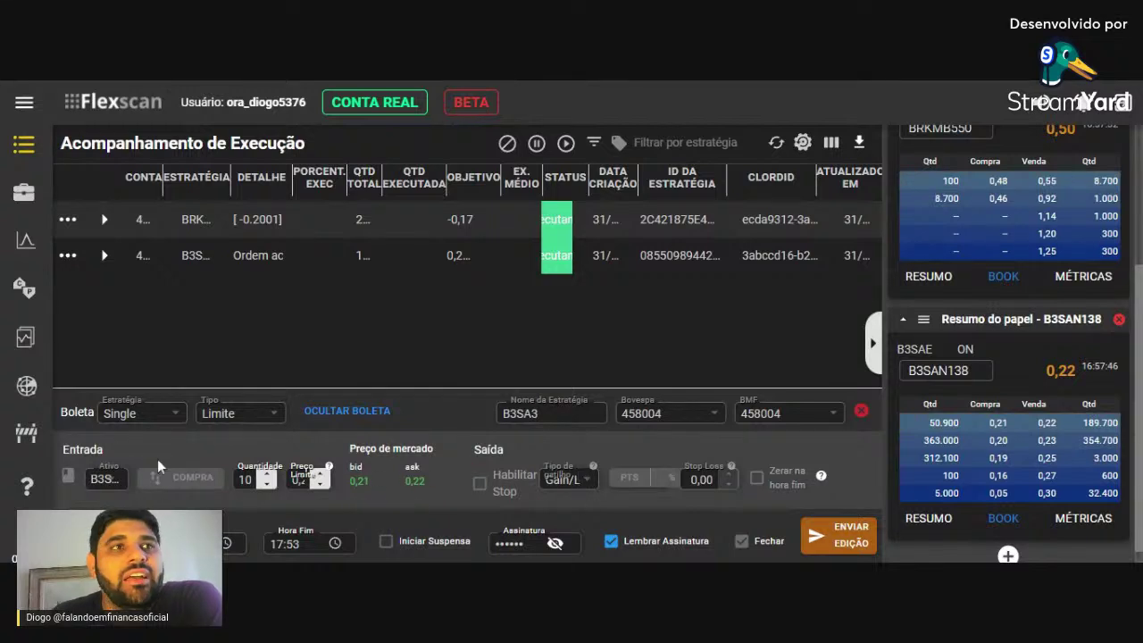
- Set the B3SAN138 order's limit price to 0,22 and send the edit
{"action": "left_click", "coordinate": [873, 344]}
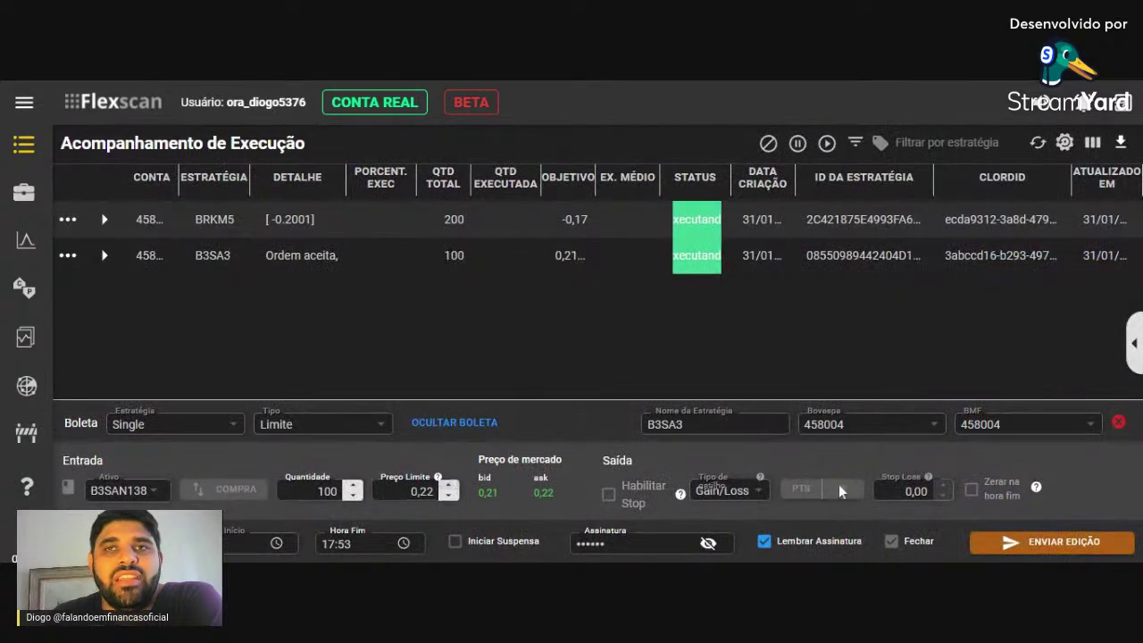
{"action": "left_click", "coordinate": [1009, 542]}
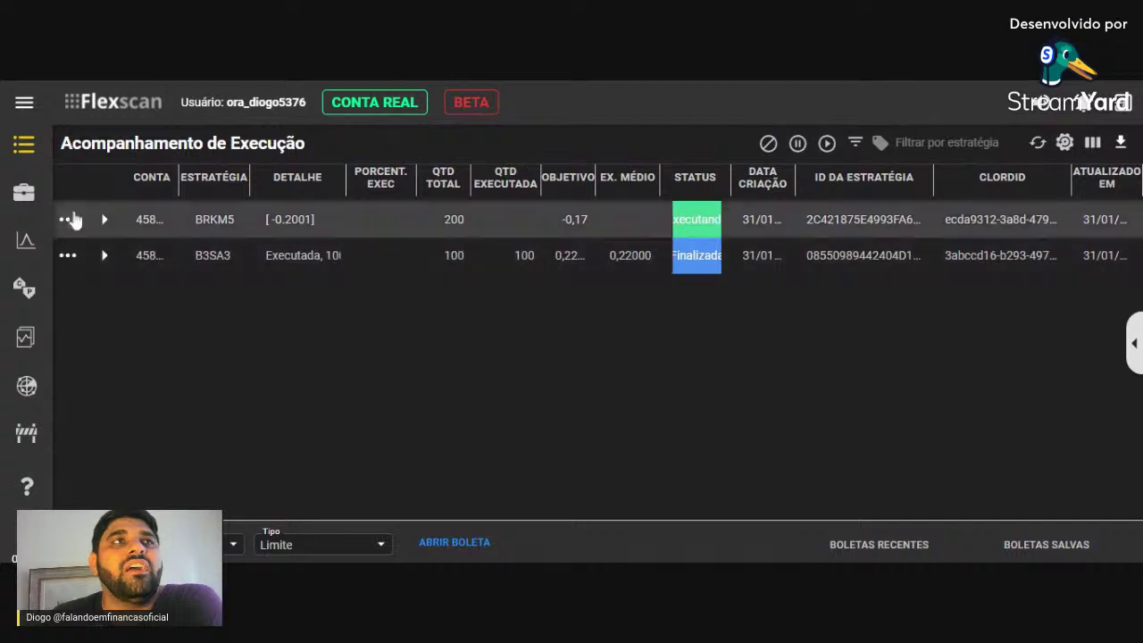
- Check the B3SAN138 entry in today's executed positions
{"action": "left_click", "coordinate": [23, 193]}
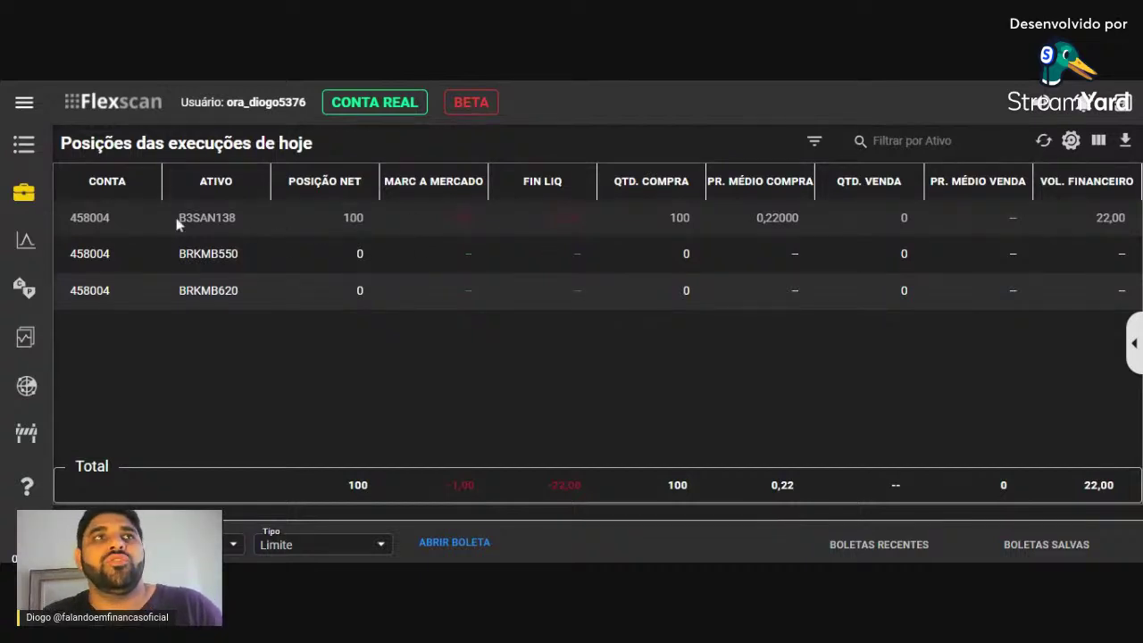
{"action": "left_click_drag", "start_coordinate": [179, 218], "coordinate": [251, 221]}
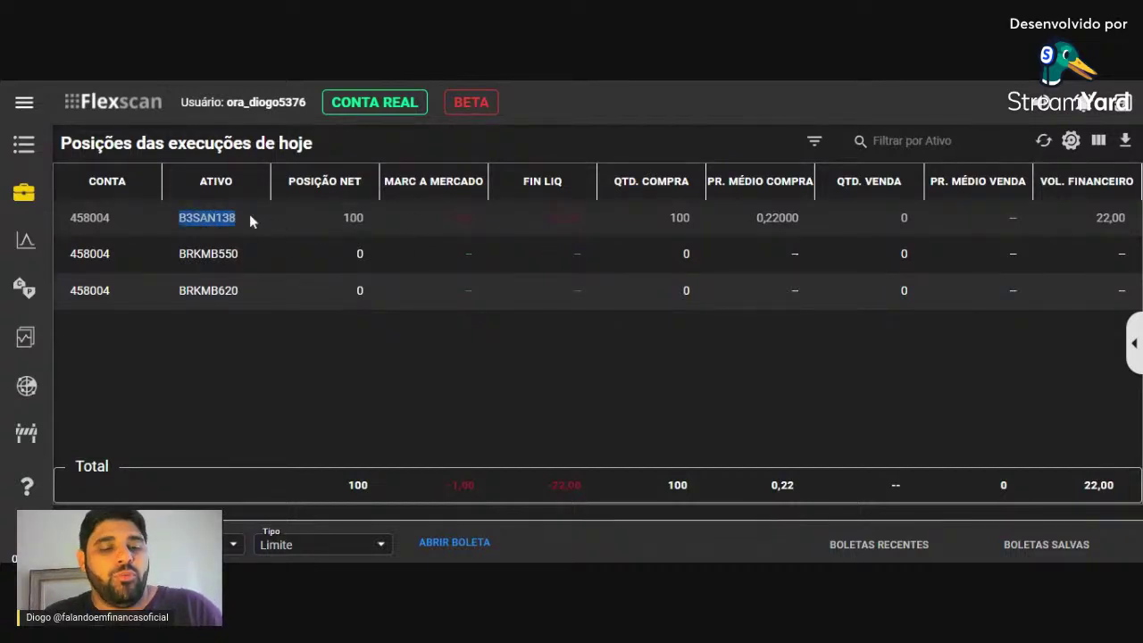
{"action": "left_click", "coordinate": [389, 82]}
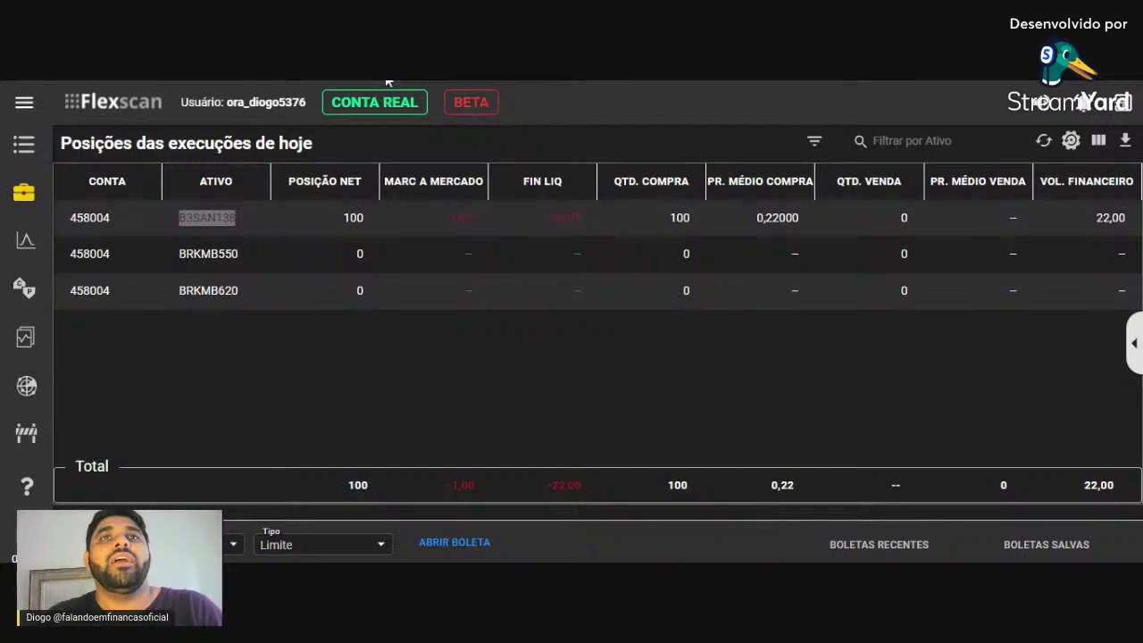
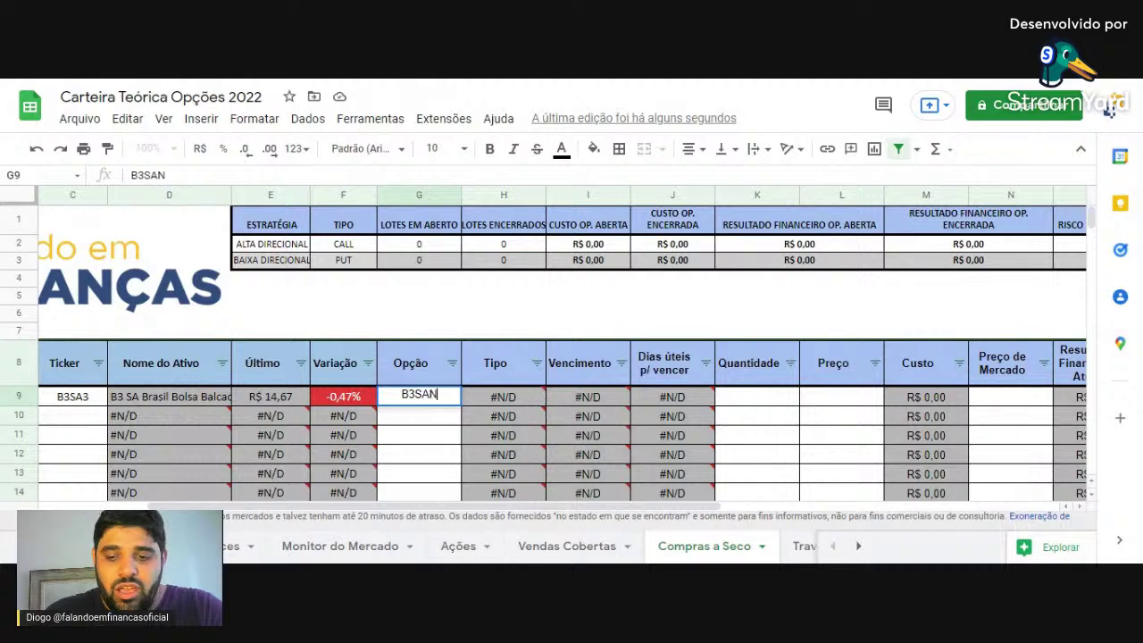
- In row 9 of the Compras a Seco sheet, complete the option code B3SAN138 and enter quantity 100 and price 0,22
{"action": "type", "text": "138"}
{"action": "key", "text": "Return"}
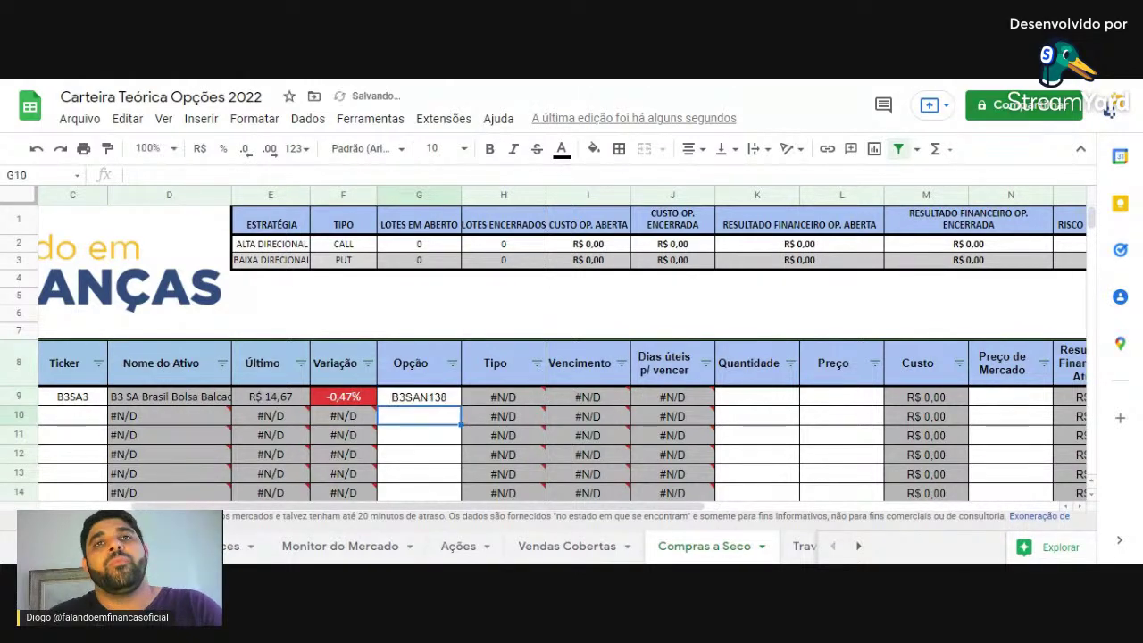
{"action": "left_click_drag", "start_coordinate": [462, 509], "coordinate": [632, 522]}
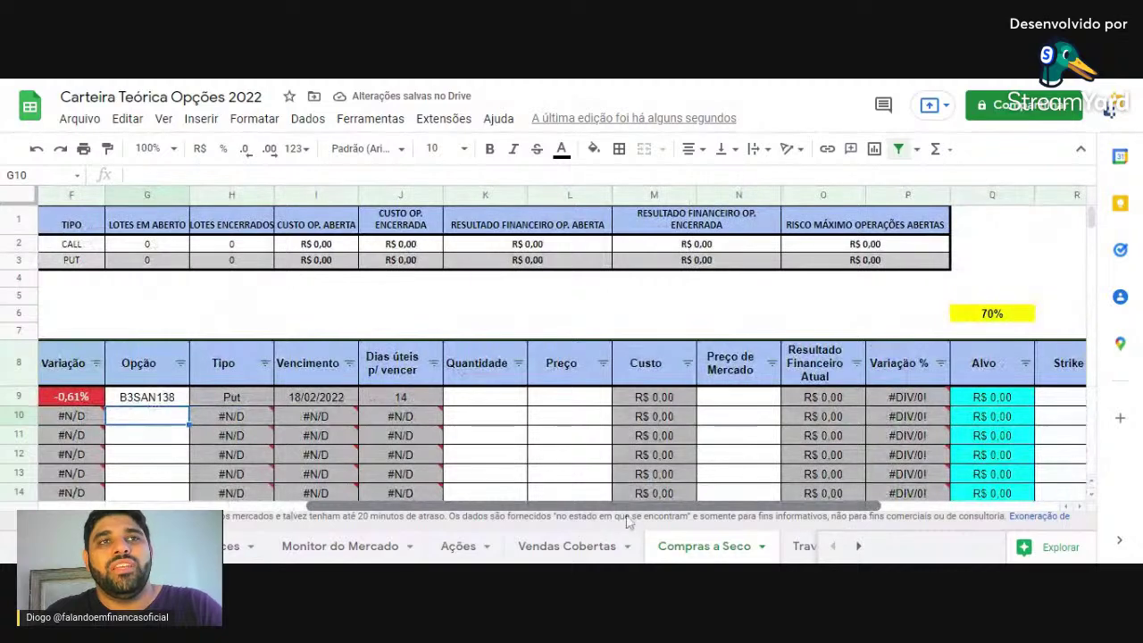
{"action": "left_click", "coordinate": [482, 397]}
{"action": "type", "text": "100"}
{"action": "key", "text": "Tab"}
{"action": "type", "text": "0,2"}
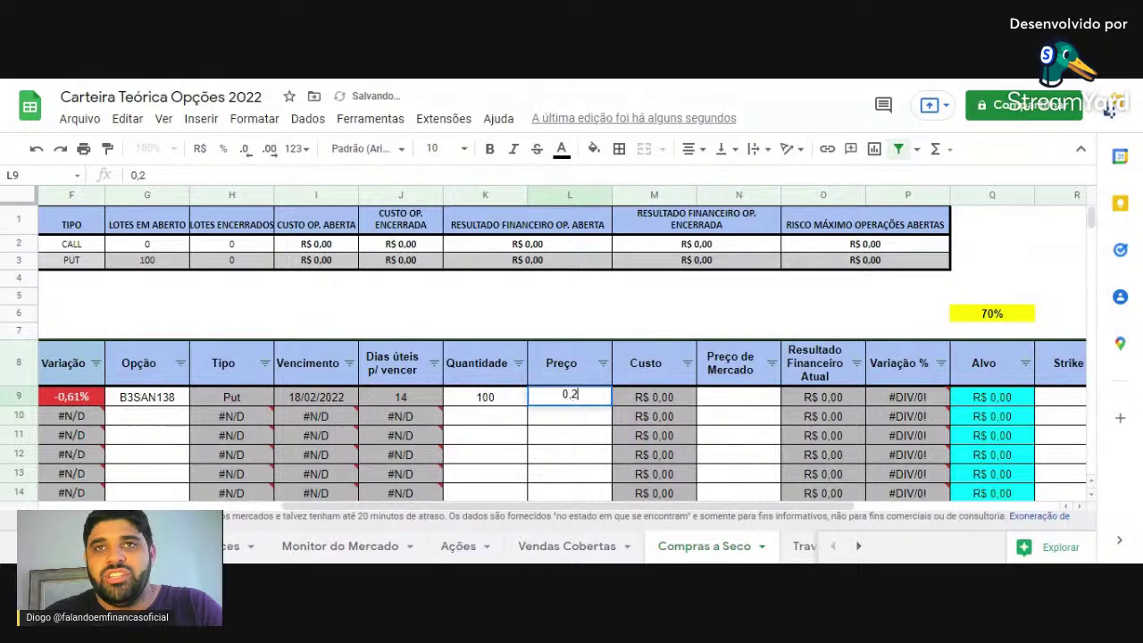
{"action": "type", "text": "2"}
{"action": "key", "text": "Return"}
- Set the market price to 0,22 and the strike to 13,63 in the B3SAN138 row
{"action": "left_click", "coordinate": [735, 393]}
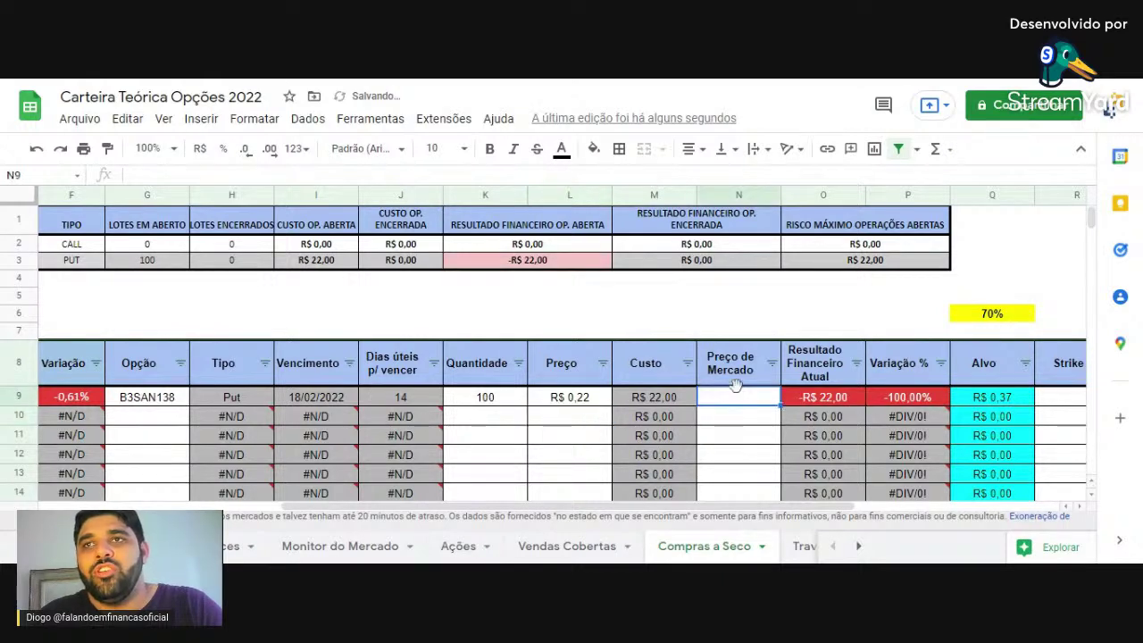
{"action": "type", "text": "0,22"}
{"action": "key", "text": "Return"}
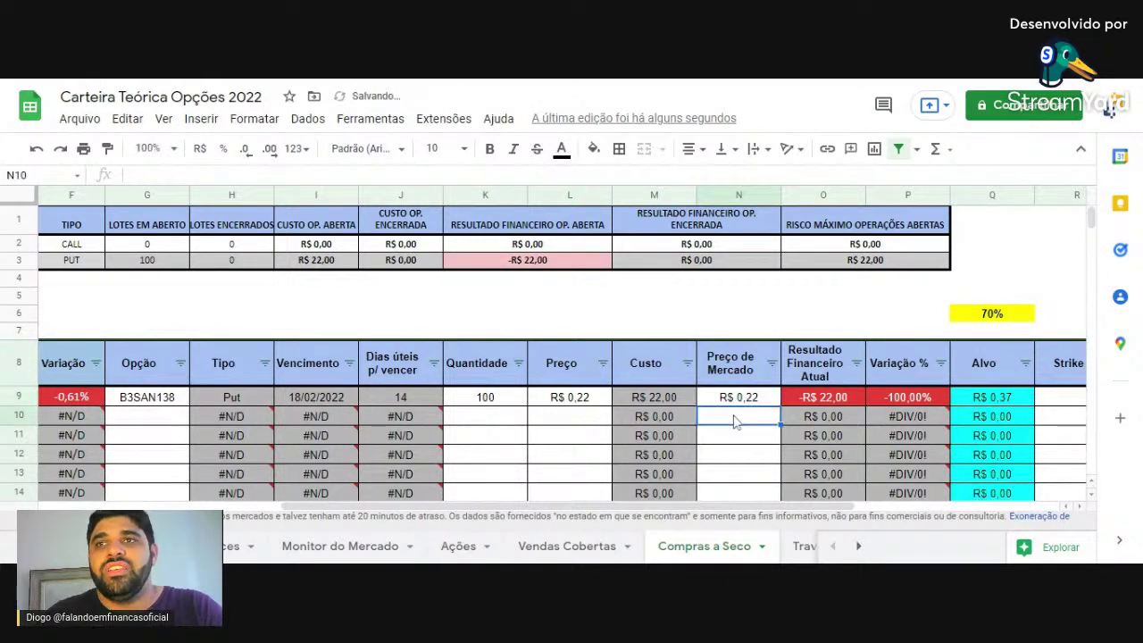
{"action": "left_click_drag", "start_coordinate": [725, 507], "coordinate": [929, 506]}
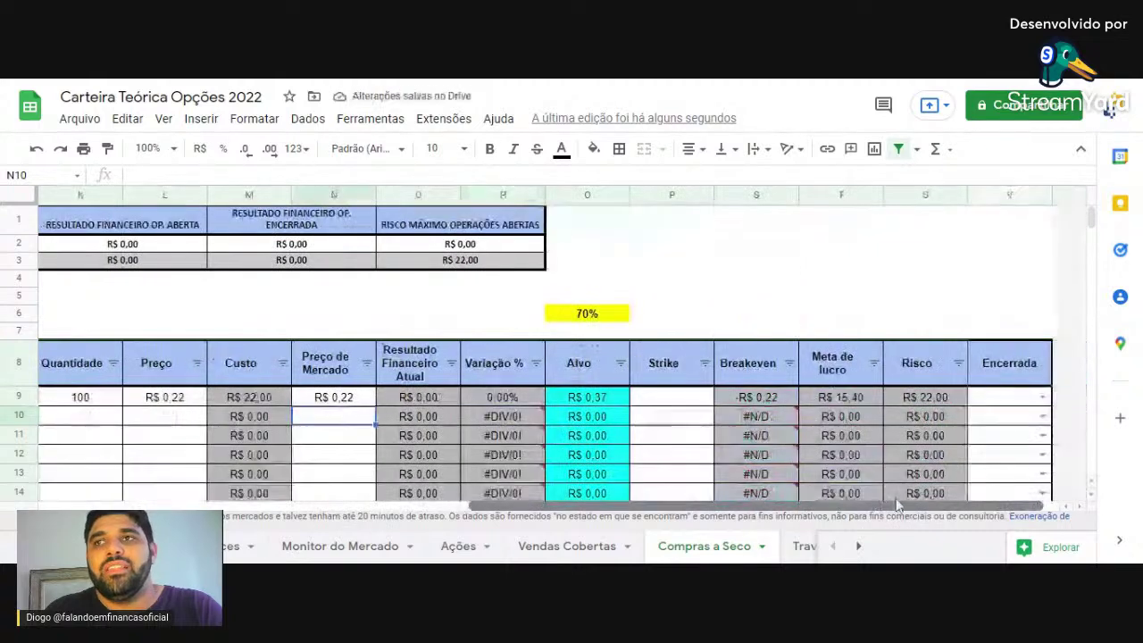
{"action": "left_click", "coordinate": [694, 404]}
{"action": "type", "text": "13"}
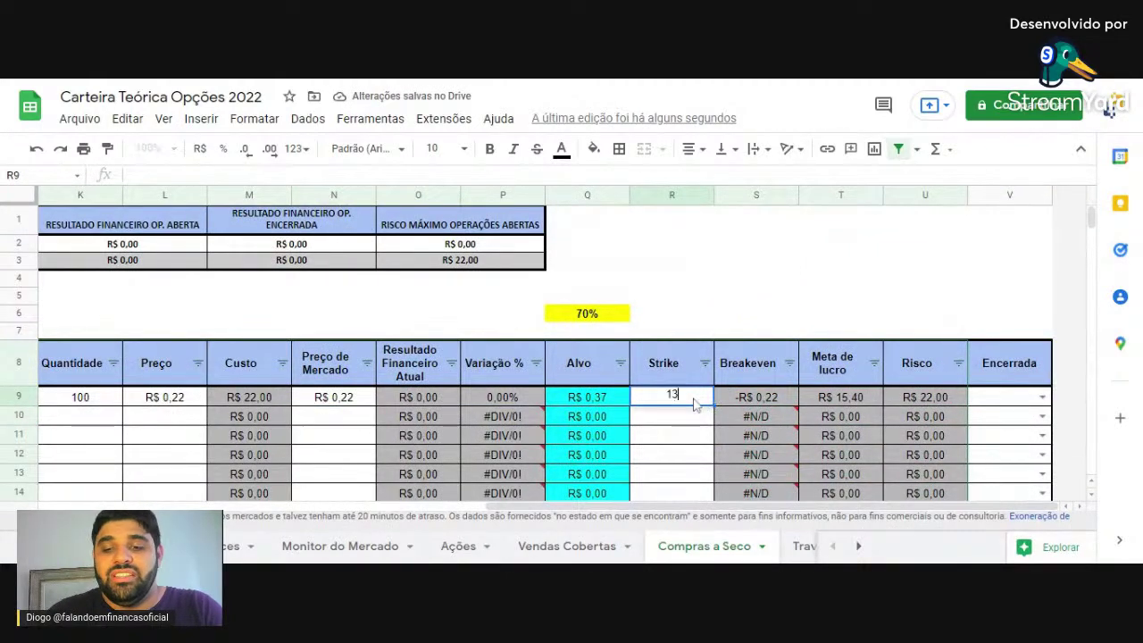
{"action": "type", "text": ".63"}
{"action": "key", "text": "Return"}
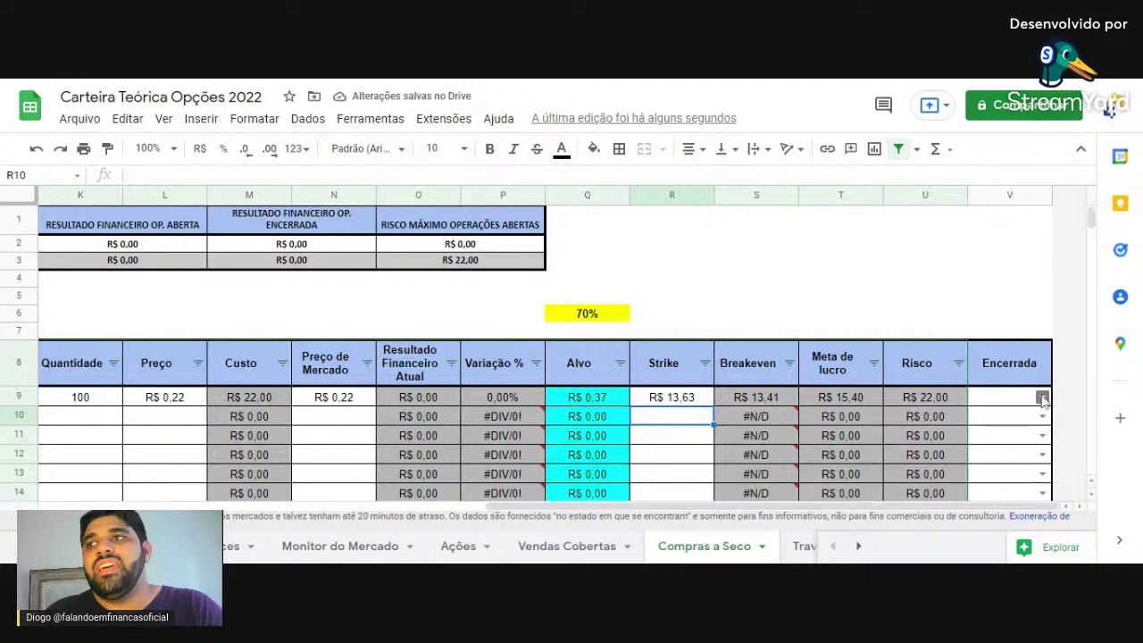
- Check the Encerrada cell of the B3SAN138 row without choosing a value, and review the row's earlier columns
{"action": "double_click", "coordinate": [1007, 404]}
{"action": "left_click", "coordinate": [960, 278]}
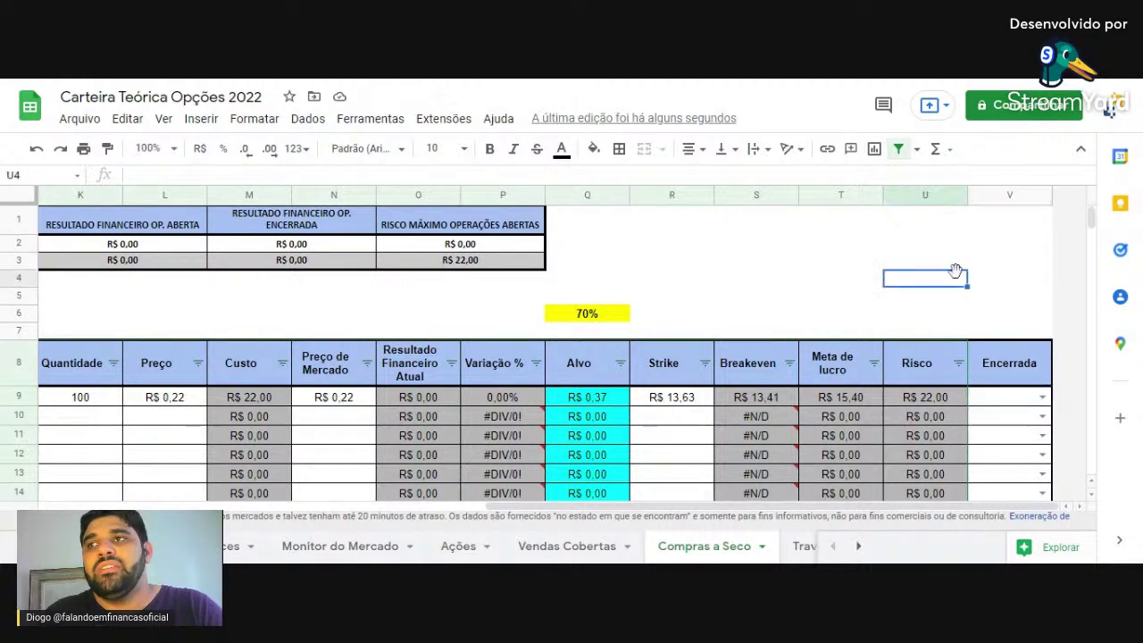
{"action": "left_click_drag", "start_coordinate": [865, 508], "coordinate": [596, 507]}
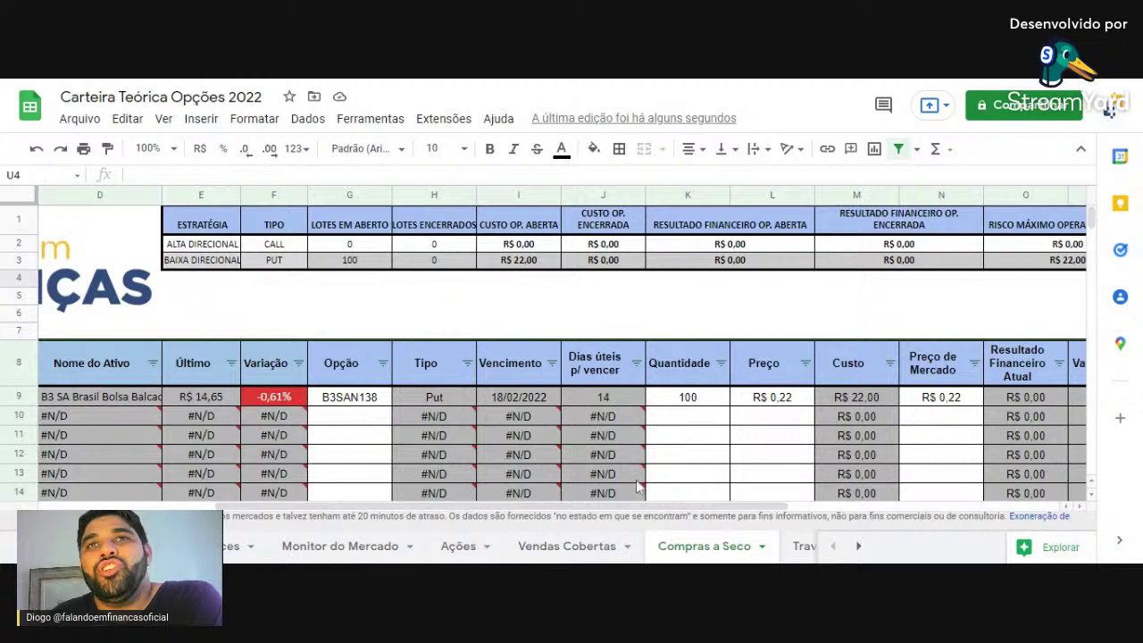
- Review the B3SAN138 row and the summary figures across the columns of the Compras a Seco sheet
{"action": "scroll", "coordinate": [678, 437], "scroll_direction": "right", "scroll_amount": 3}
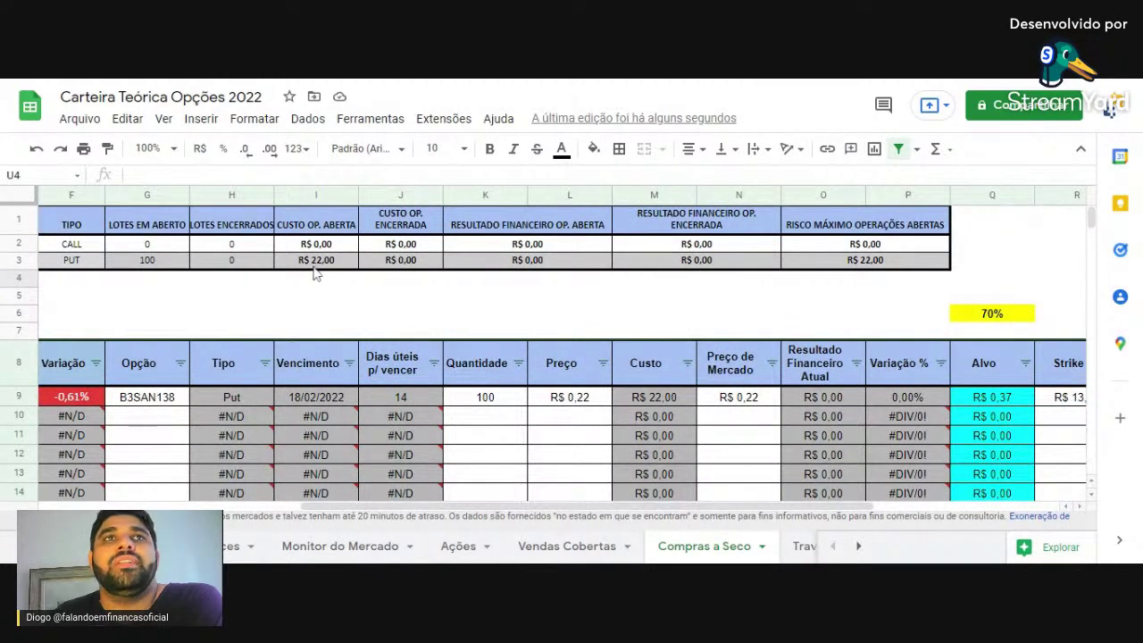
{"action": "left_click_drag", "start_coordinate": [600, 505], "coordinate": [786, 523]}
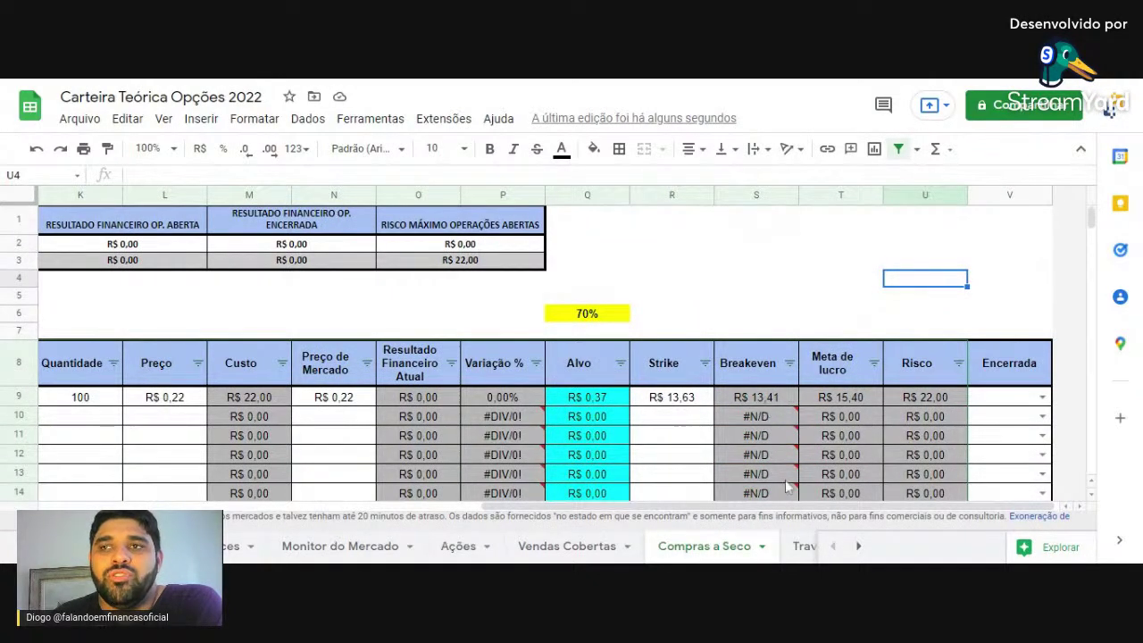
{"action": "left_click_drag", "start_coordinate": [786, 506], "coordinate": [337, 491]}
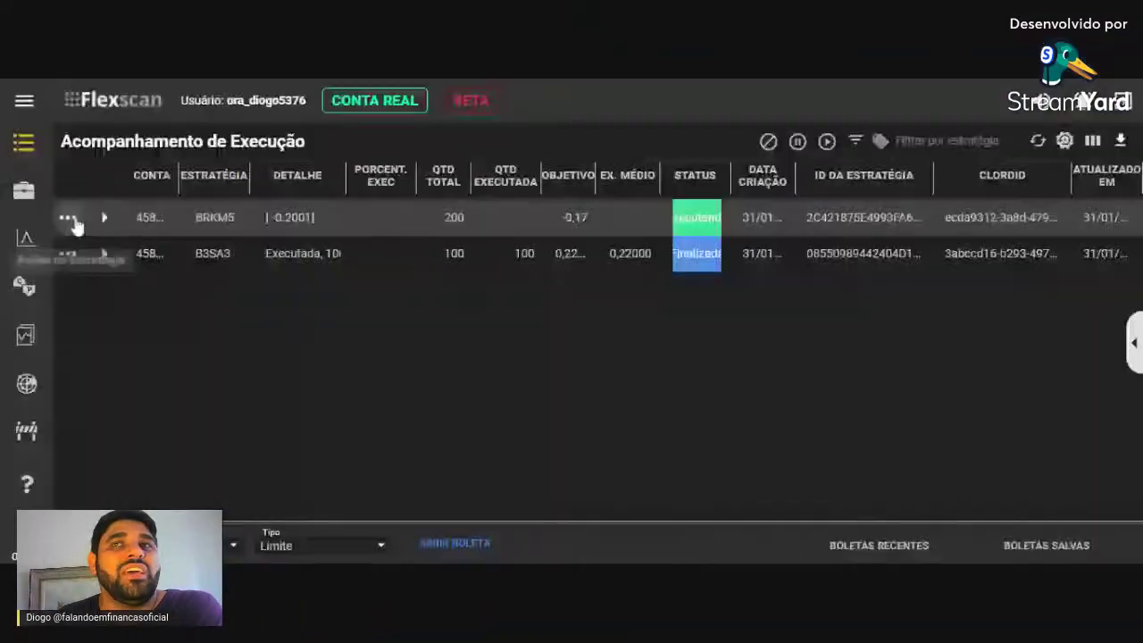
- In Flexscan, edit the running BRKM5 spread order's debit entry first to 0,18 and again to 0,19, submitting each edit
{"action": "left_click", "coordinate": [68, 218]}
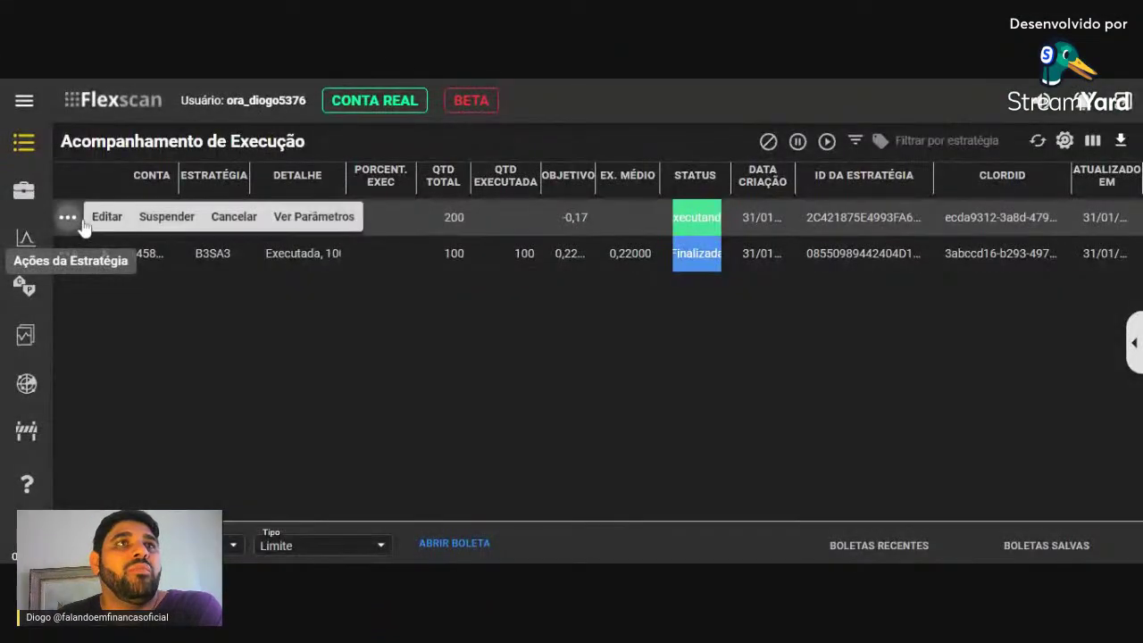
{"action": "left_click", "coordinate": [98, 218]}
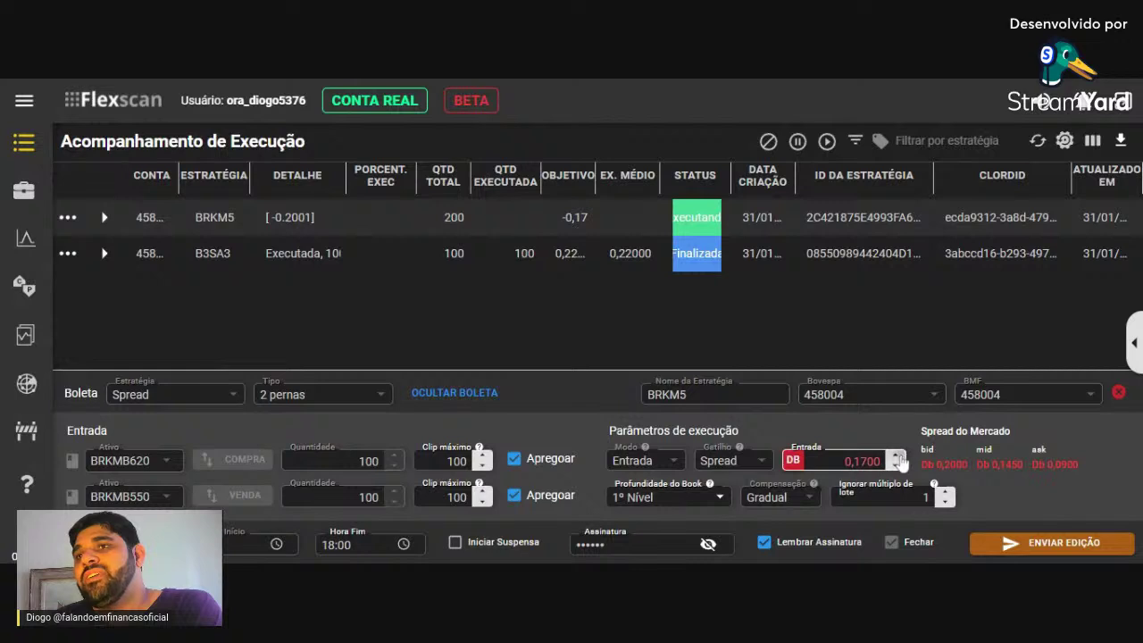
{"action": "left_click", "coordinate": [1036, 543]}
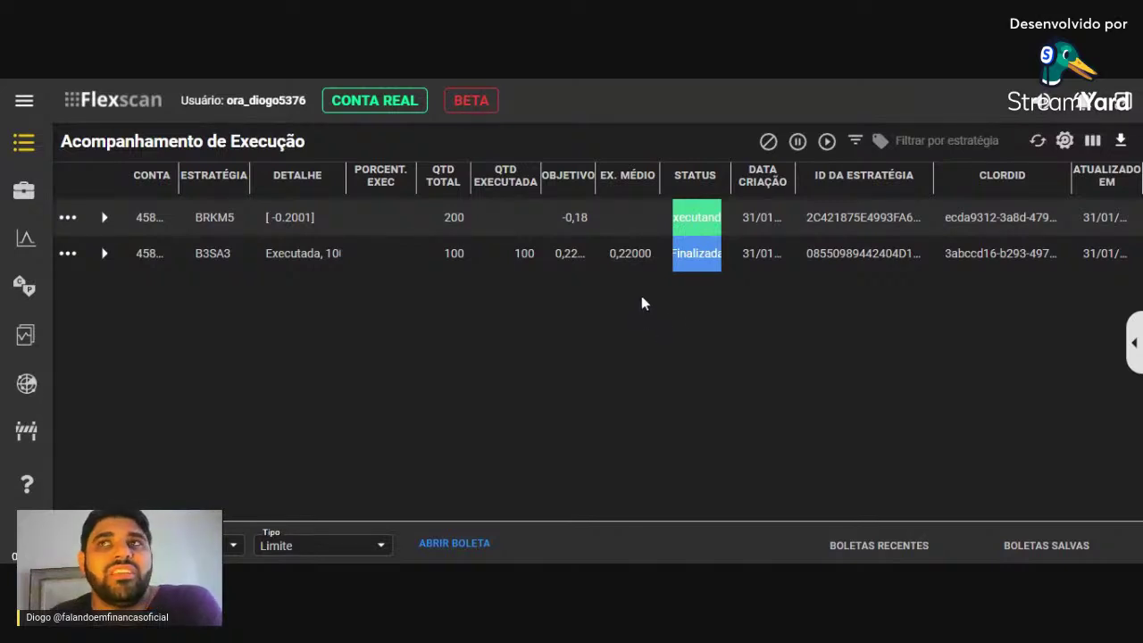
{"action": "left_click", "coordinate": [69, 218]}
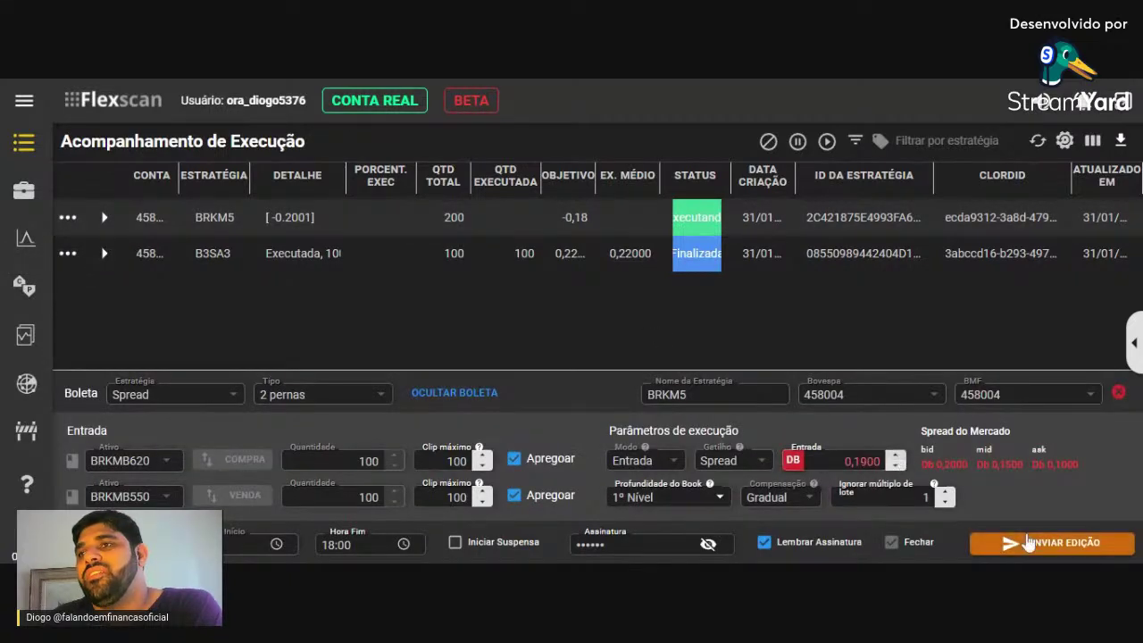
{"action": "left_click", "coordinate": [1029, 543]}
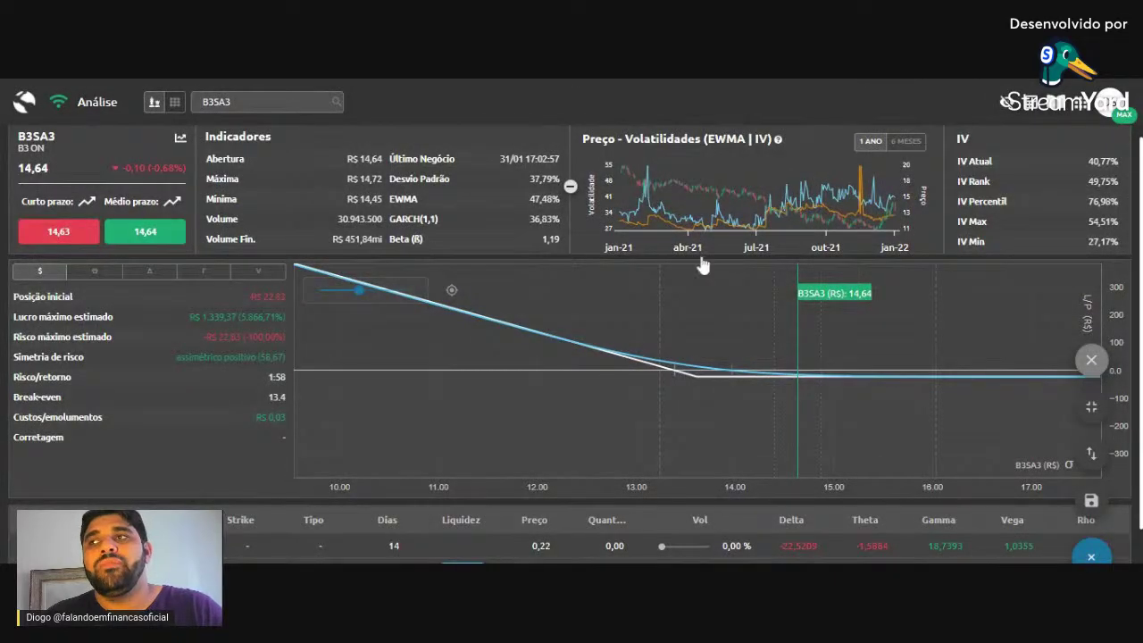
- In OpLab's B3SA3 option chain, simulate buying 100 B3SAN138 puts at 0,22 and save the strategy to the cockpit
{"action": "left_click", "coordinate": [508, 350]}
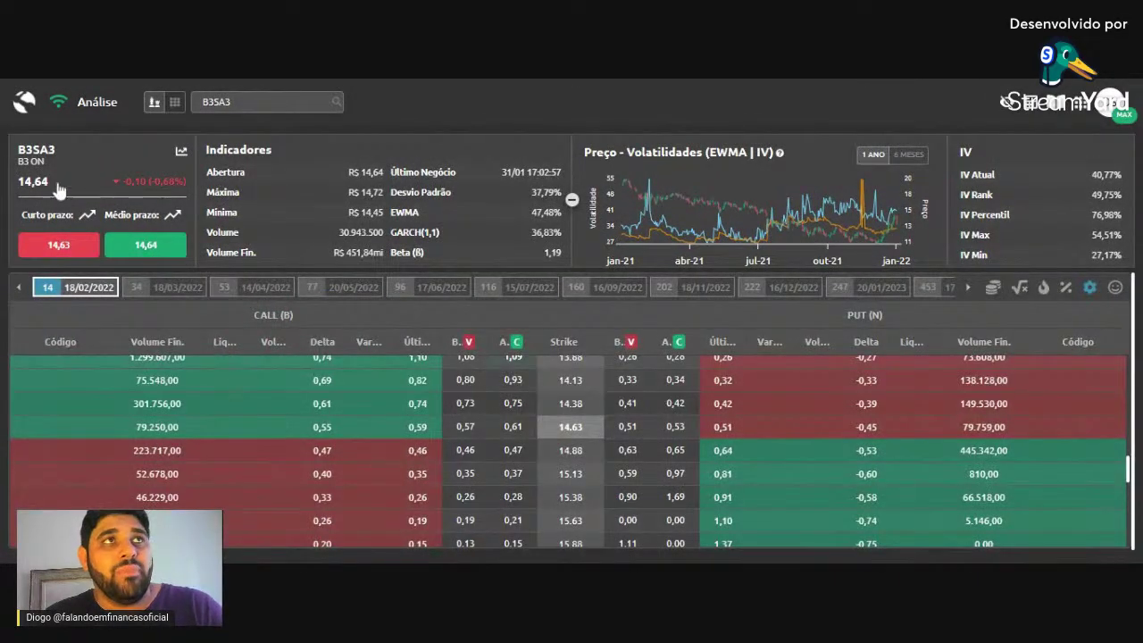
{"action": "scroll", "coordinate": [714, 446], "scroll_direction": "up", "scroll_amount": 2}
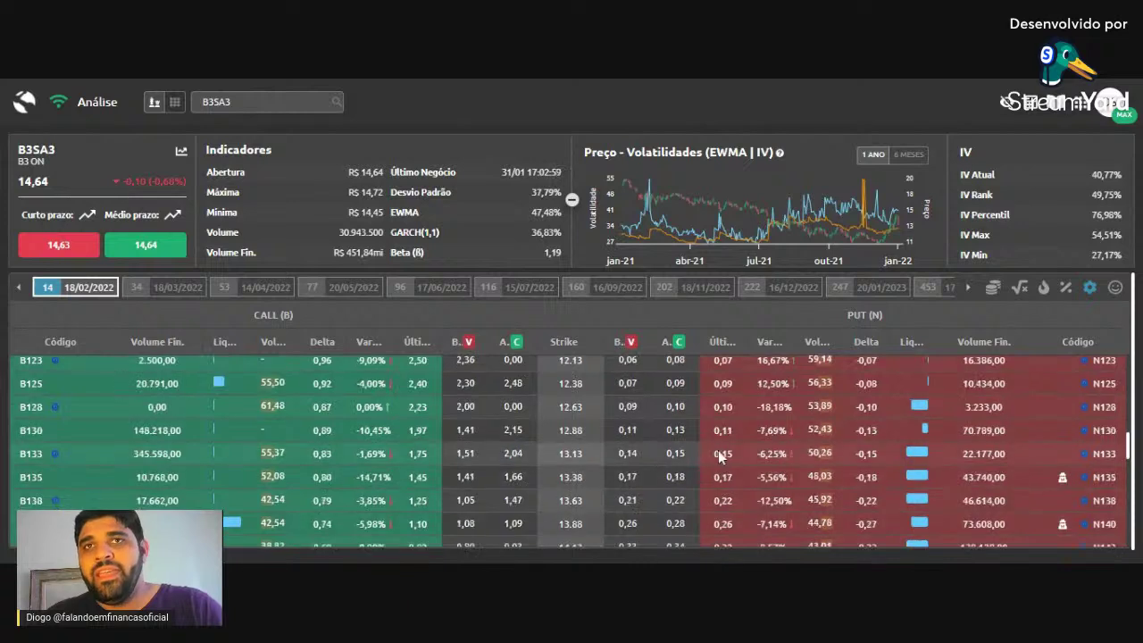
{"action": "left_click", "coordinate": [677, 502]}
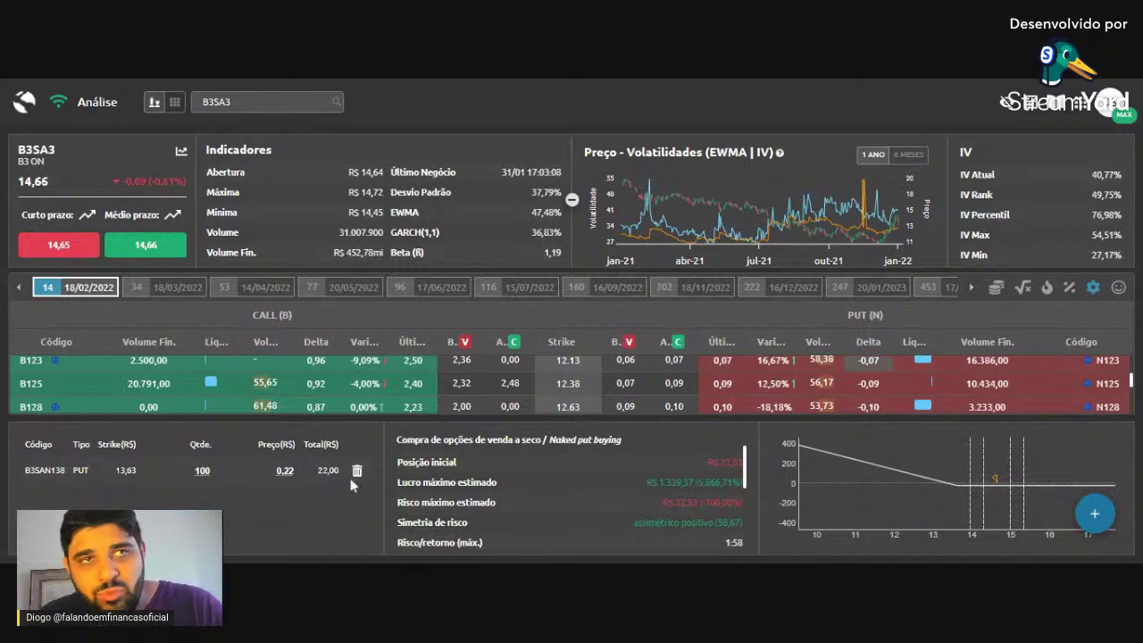
{"action": "mouse_move", "coordinate": [1095, 522]}
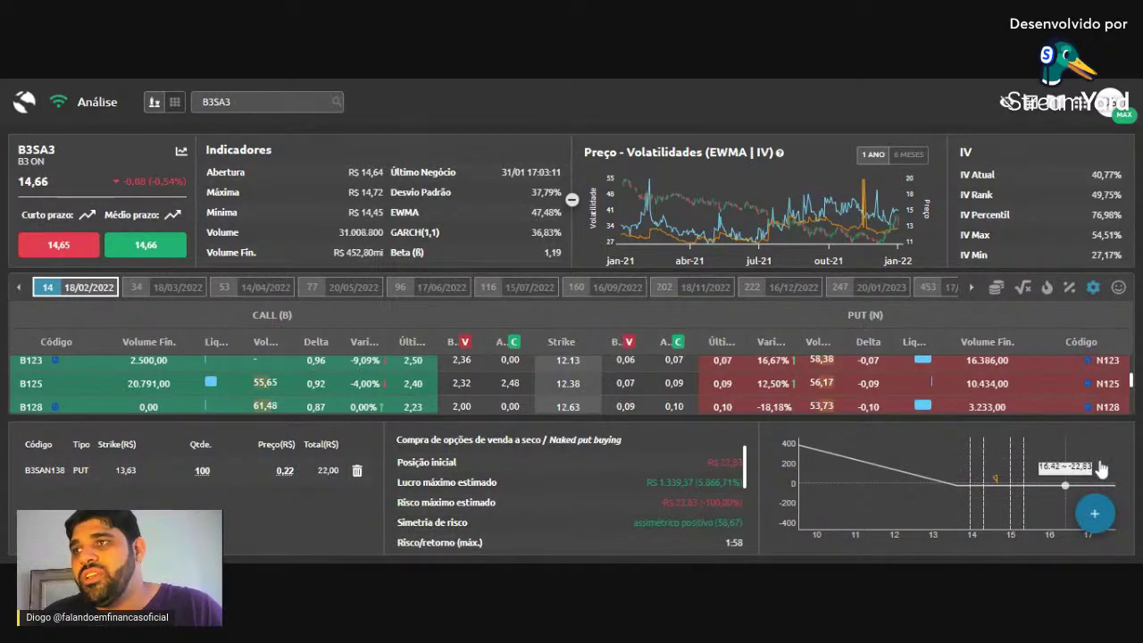
- Open the Cockpit do Investidor and remove the LOJAS AMERICPN and VIA ON strategies from the positions
{"action": "left_click", "coordinate": [1080, 103]}
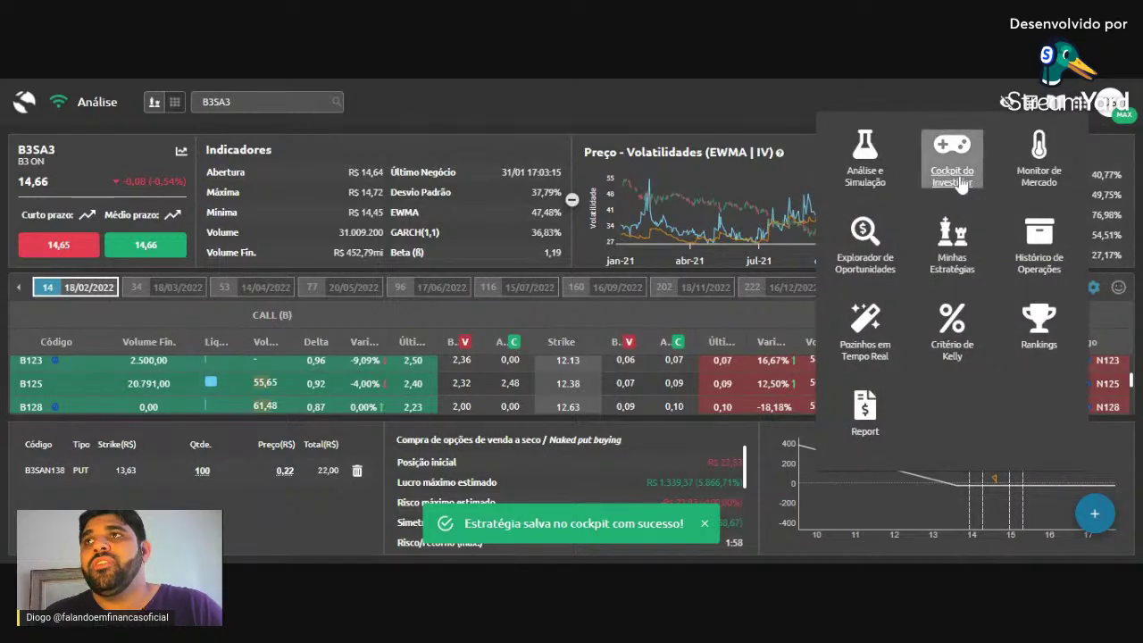
{"action": "left_click", "coordinate": [960, 181]}
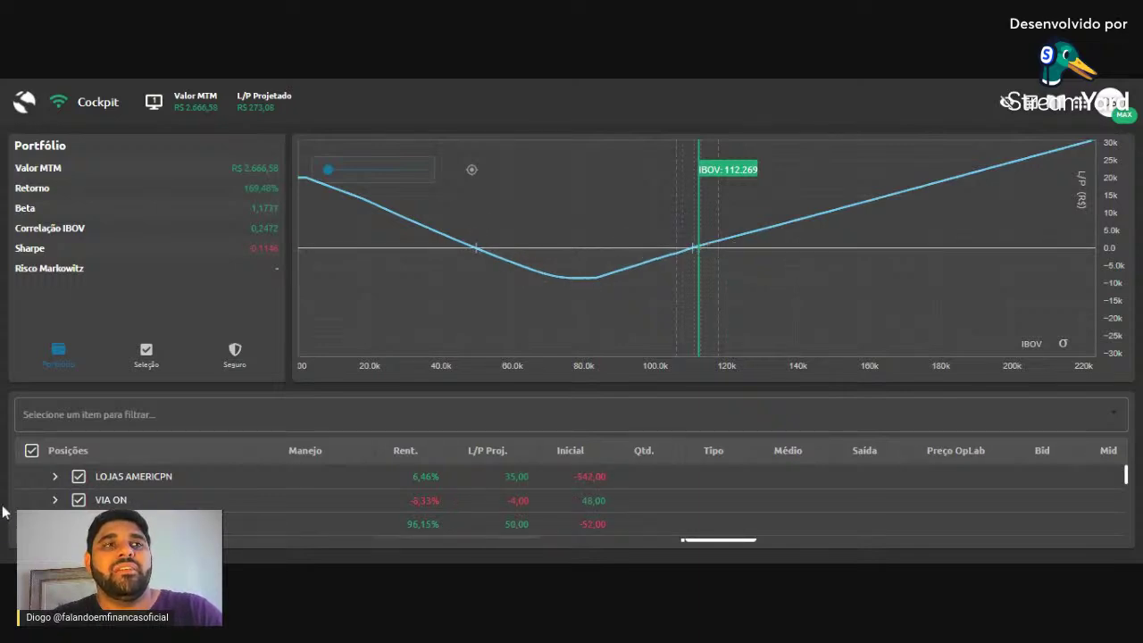
{"action": "left_click", "coordinate": [55, 477]}
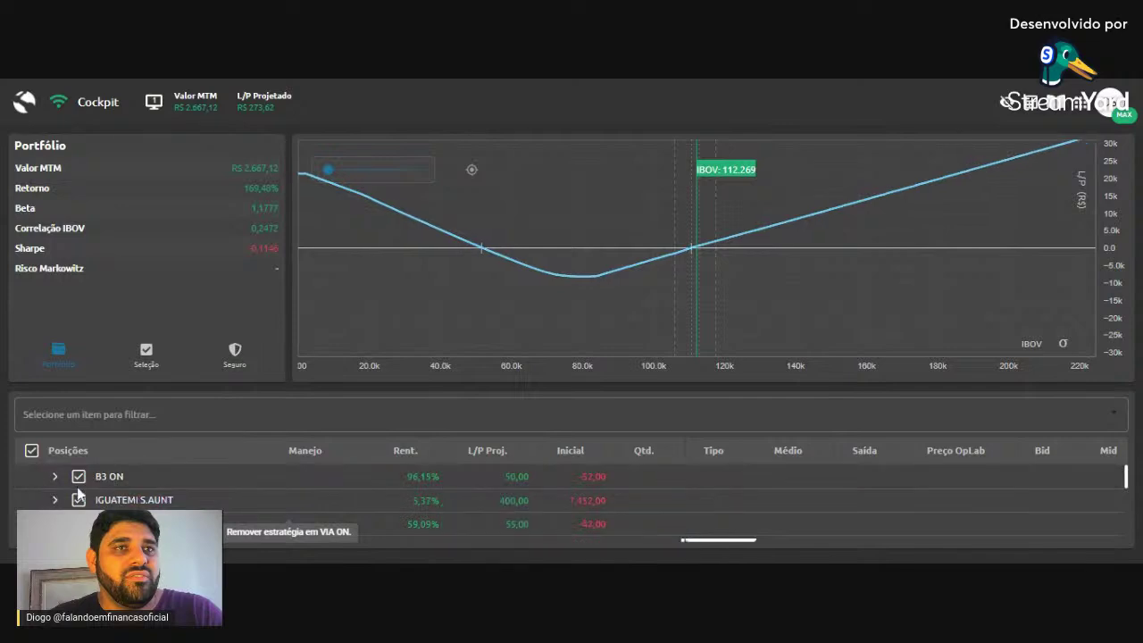
- Check the strategies under B3 ON and go through the rest of the cockpit's position list
{"action": "left_click", "coordinate": [54, 479]}
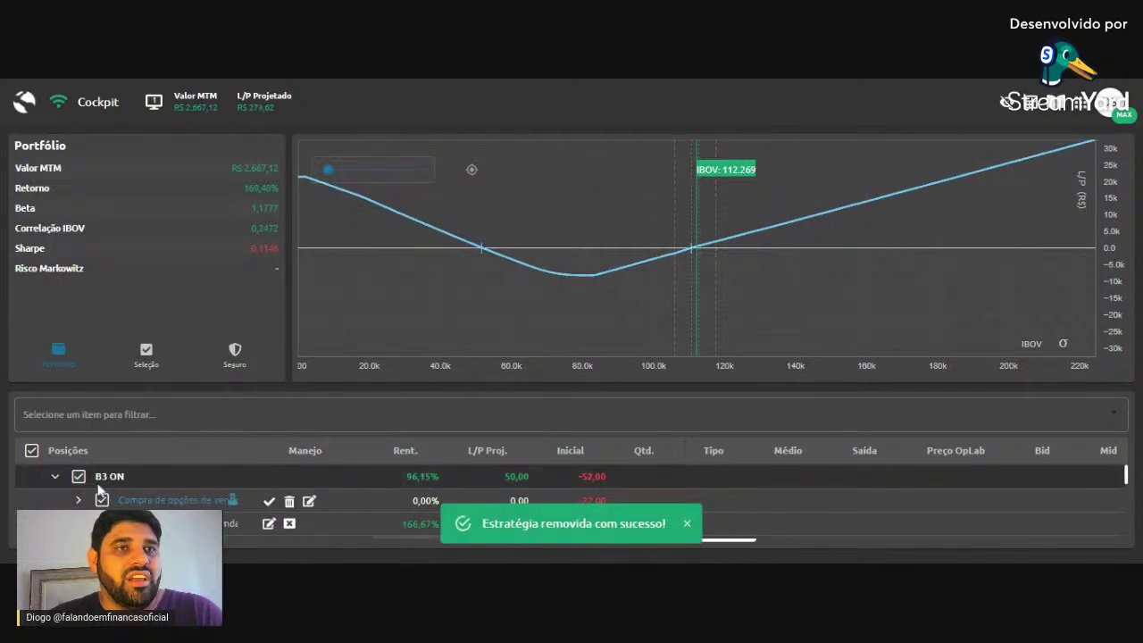
{"action": "scroll", "coordinate": [78, 480], "scroll_direction": "down", "scroll_amount": 3}
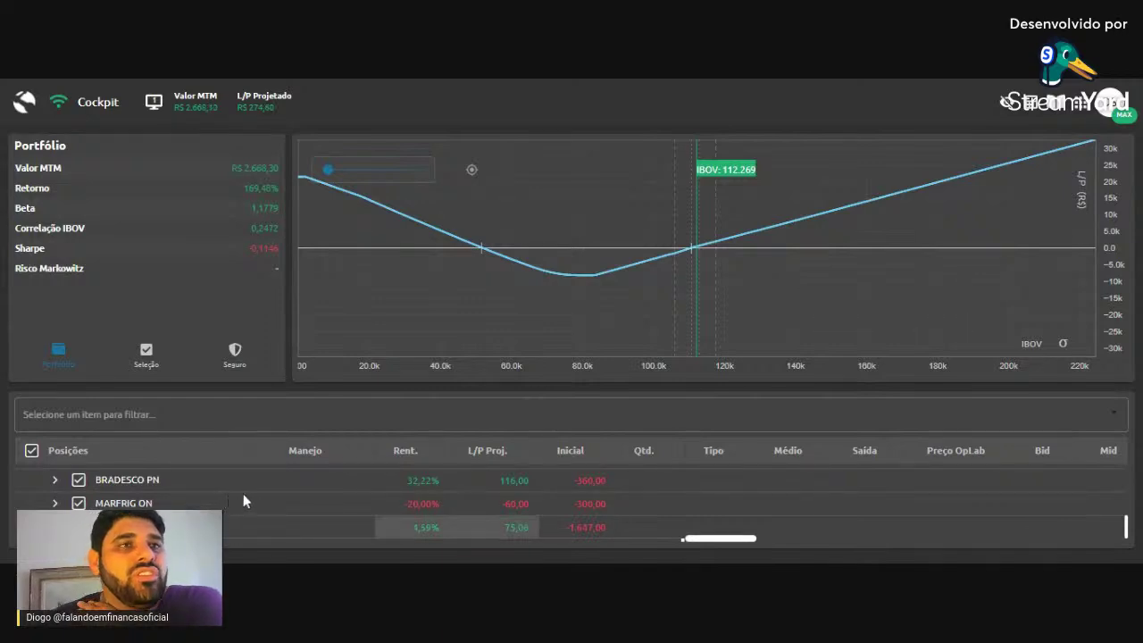
{"action": "scroll", "coordinate": [227, 493], "scroll_direction": "up", "scroll_amount": 3}
{"action": "scroll", "coordinate": [248, 496], "scroll_direction": "down", "scroll_amount": 3}
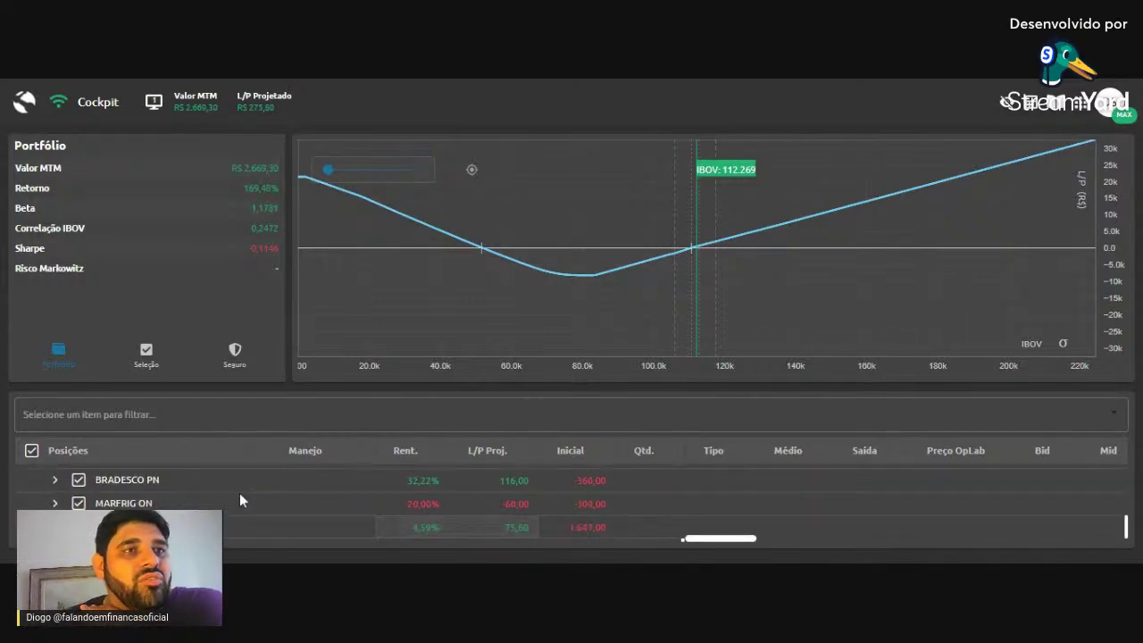
{"action": "scroll", "coordinate": [251, 500], "scroll_direction": "up", "scroll_amount": 3}
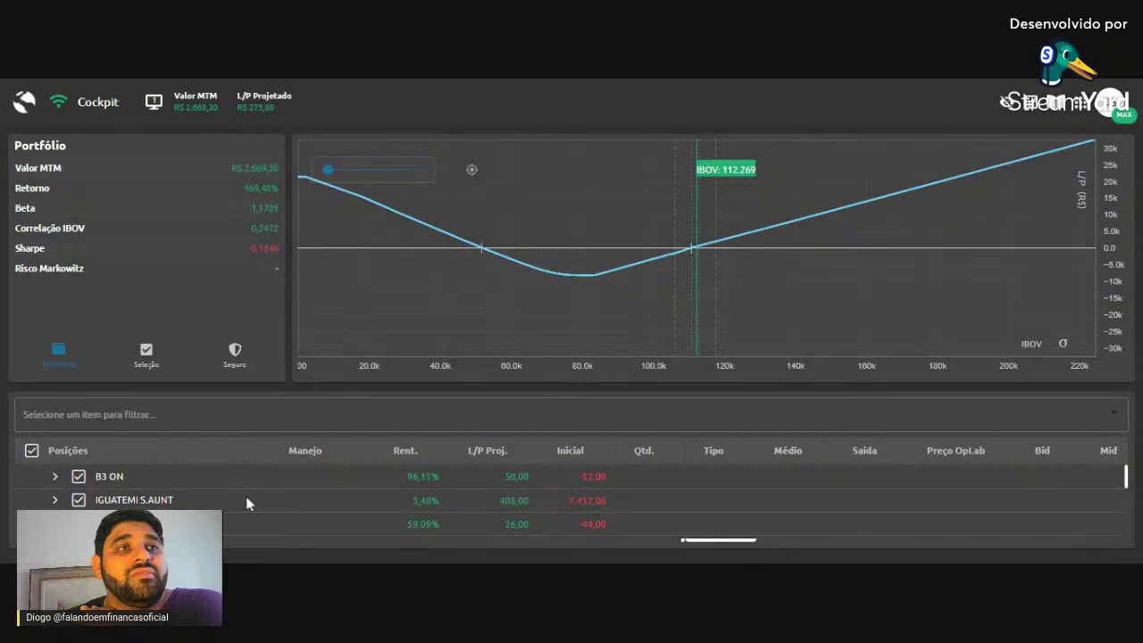
- Make Meu portfólio the default portfolio in the account's portfolio list and open Minhas Estratégias
{"action": "left_click", "coordinate": [1080, 103]}
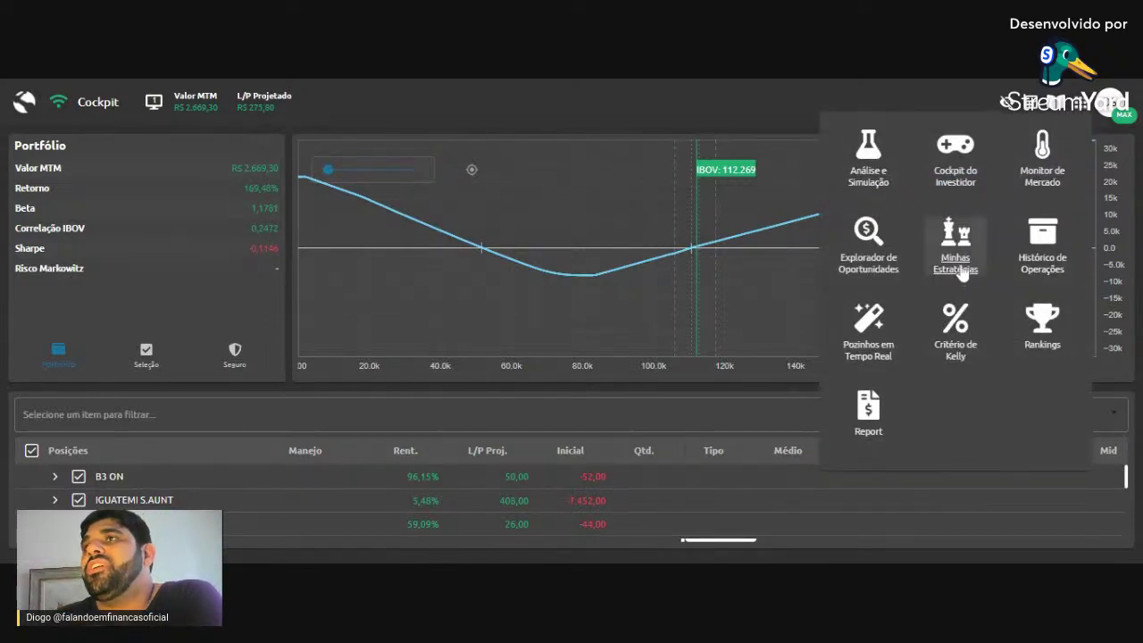
{"action": "left_click", "coordinate": [1110, 102]}
{"action": "scroll", "coordinate": [1044, 470], "scroll_direction": "down", "scroll_amount": 5}
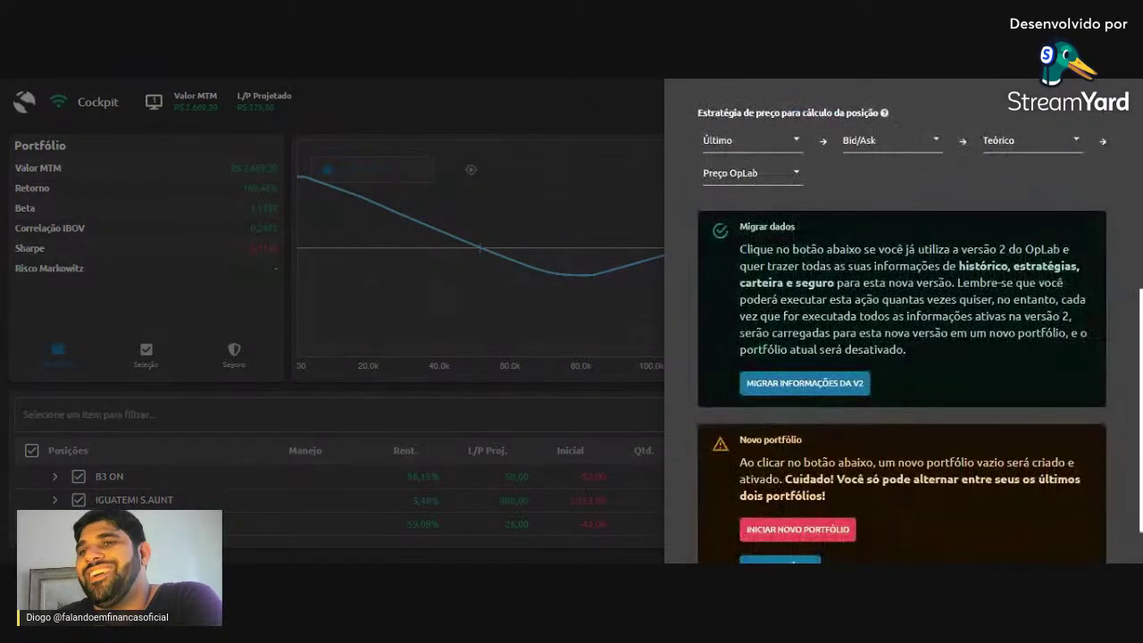
{"action": "left_click", "coordinate": [780, 506]}
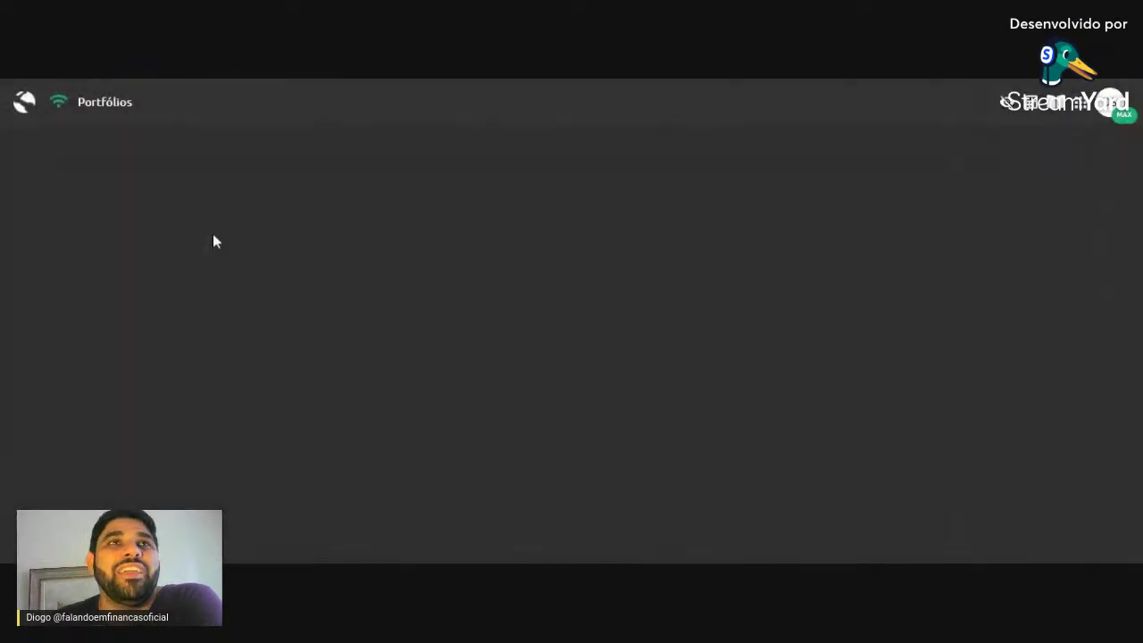
{"action": "left_click", "coordinate": [356, 156]}
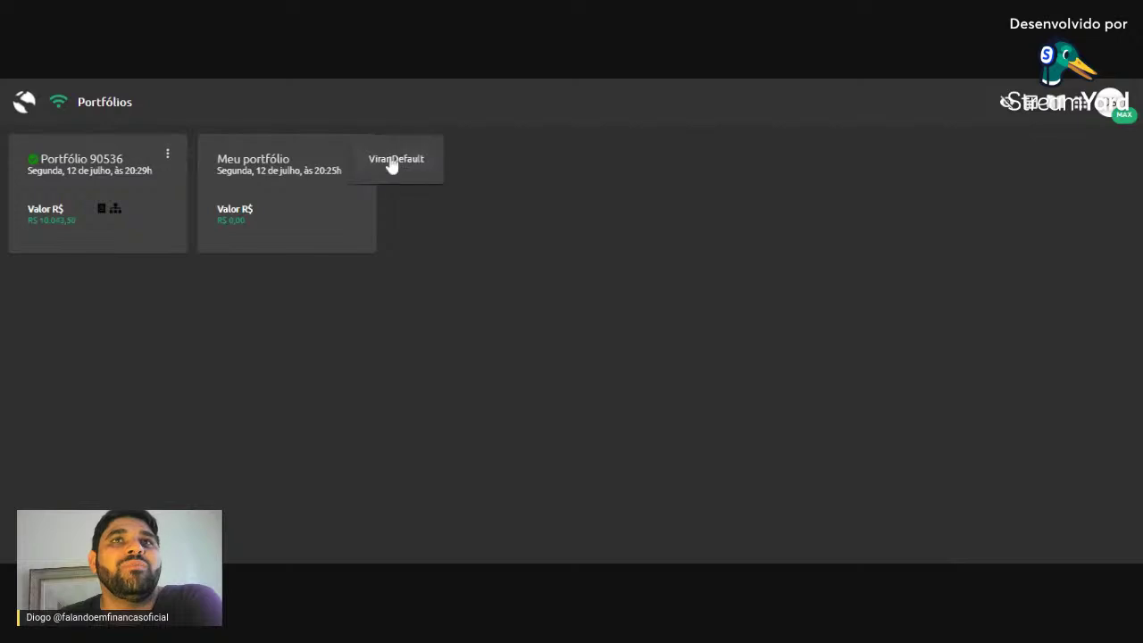
{"action": "left_click", "coordinate": [391, 165]}
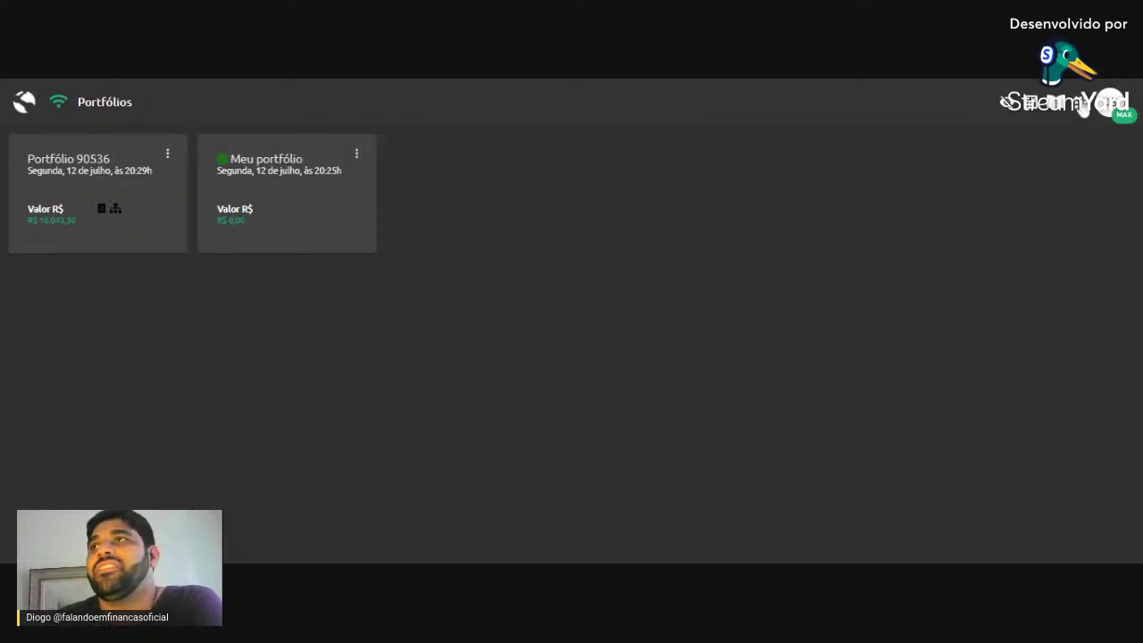
{"action": "left_click", "coordinate": [1083, 104]}
{"action": "left_click", "coordinate": [959, 261]}
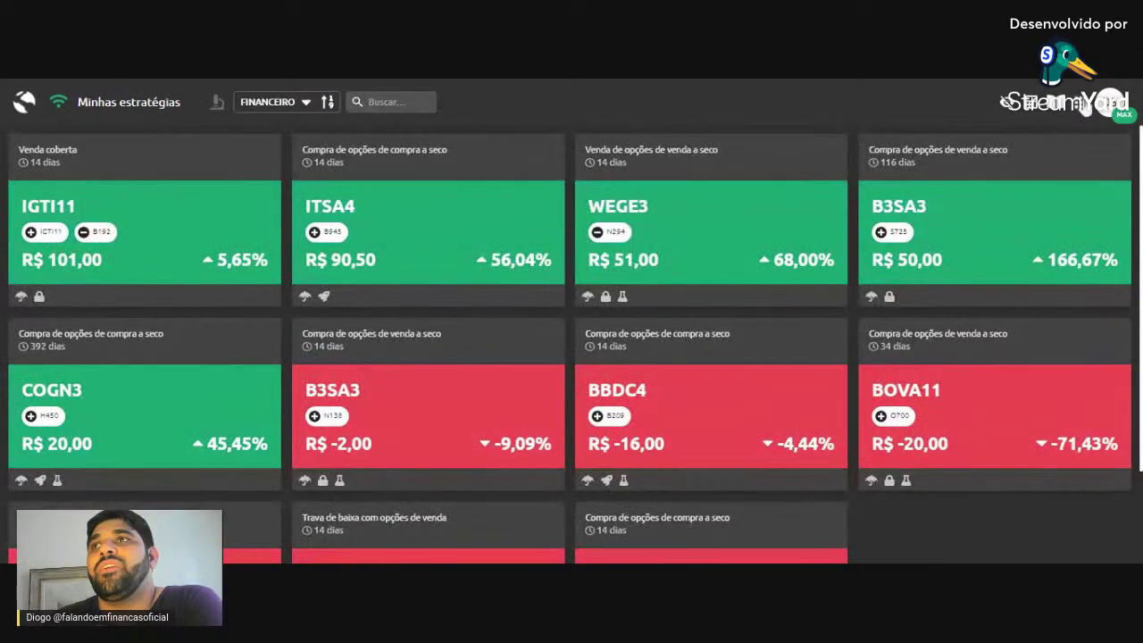
- In Análise e Simulação, build a B3SAN138 put purchase of 100 at 0,22, apply the Perspectiva Customizada, and save the strategy to the cockpit
{"action": "left_click", "coordinate": [1083, 104]}
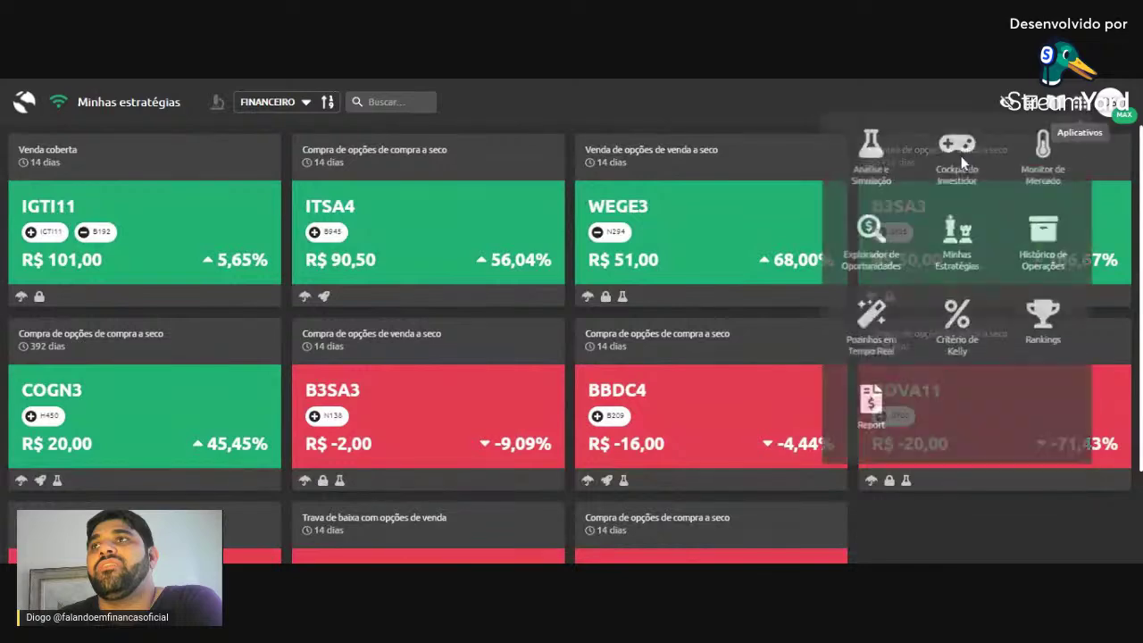
{"action": "left_click", "coordinate": [868, 179]}
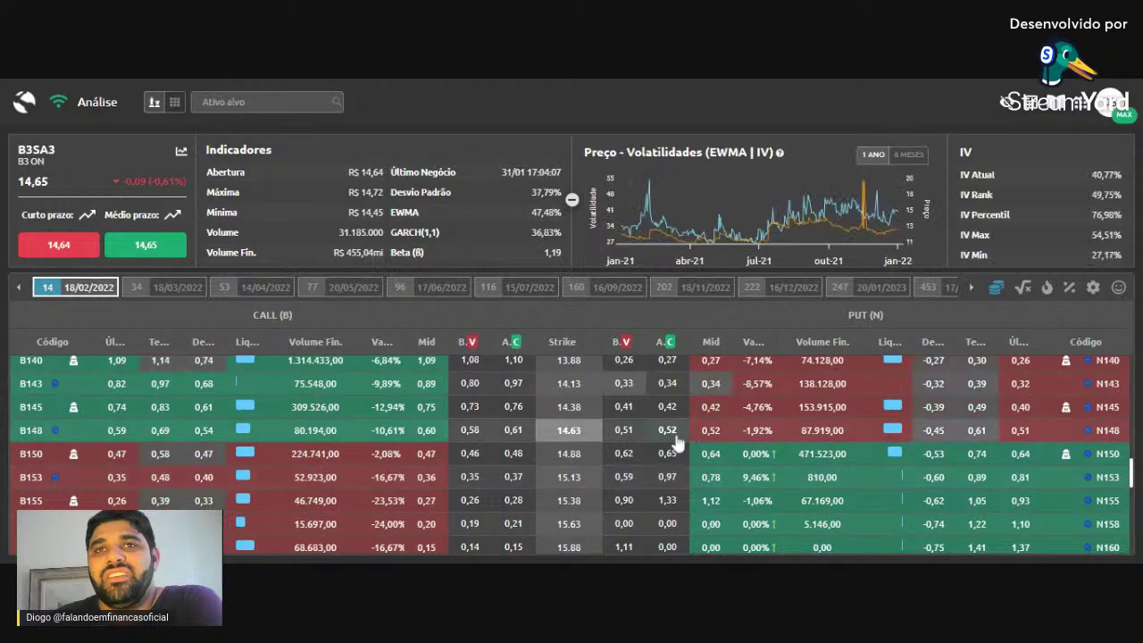
{"action": "scroll", "coordinate": [692, 445], "scroll_direction": "up", "scroll_amount": 2}
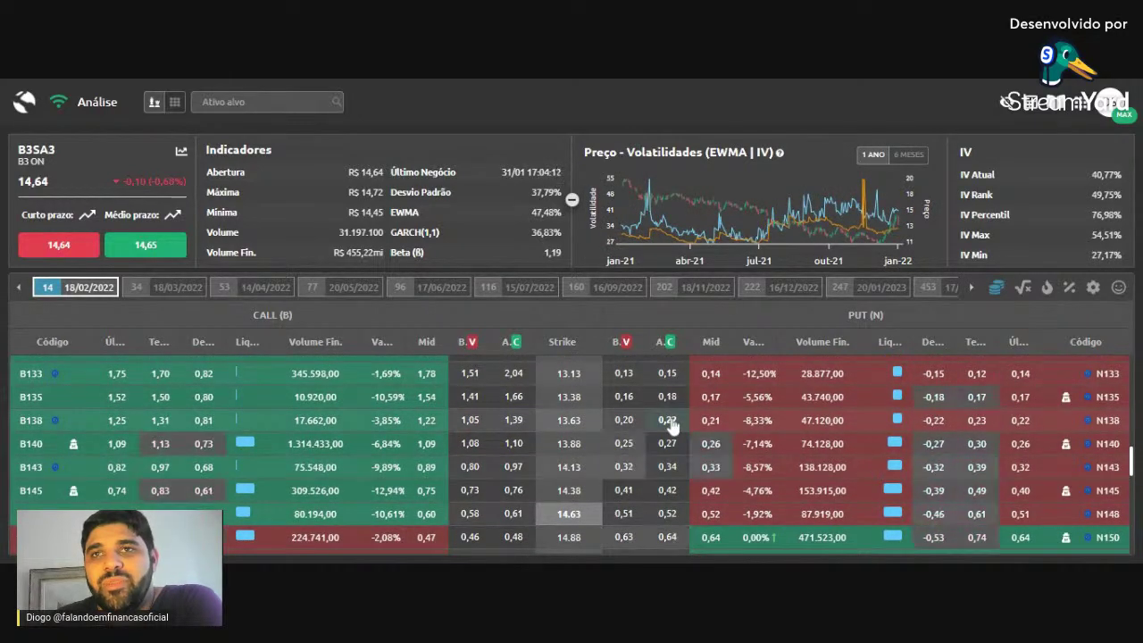
{"action": "left_click", "coordinate": [677, 413]}
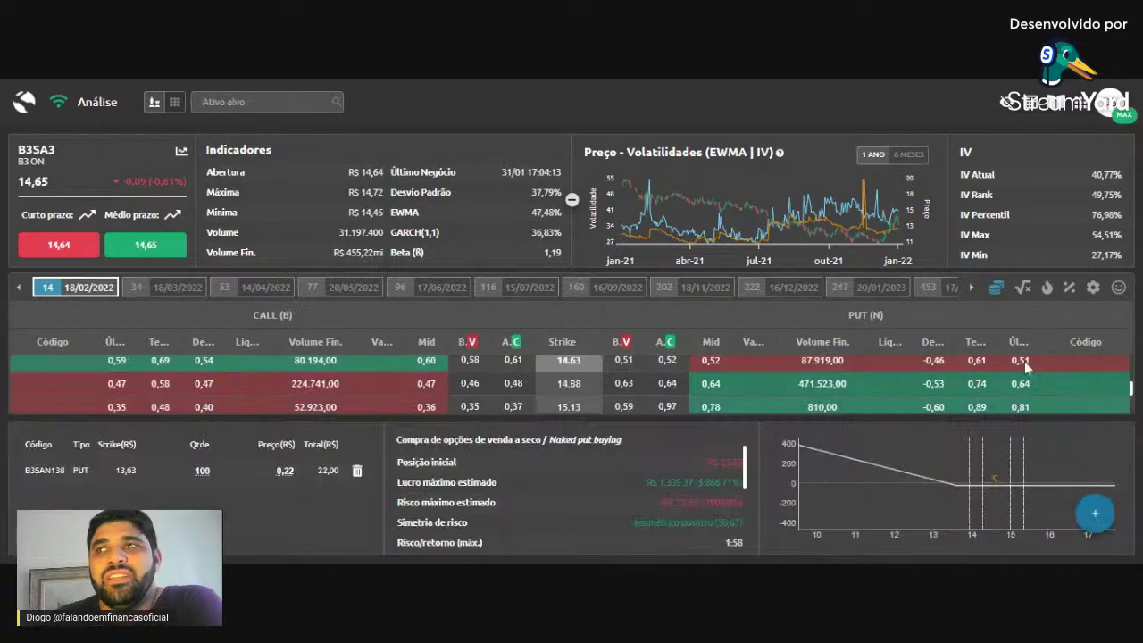
{"action": "left_click", "coordinate": [1093, 287]}
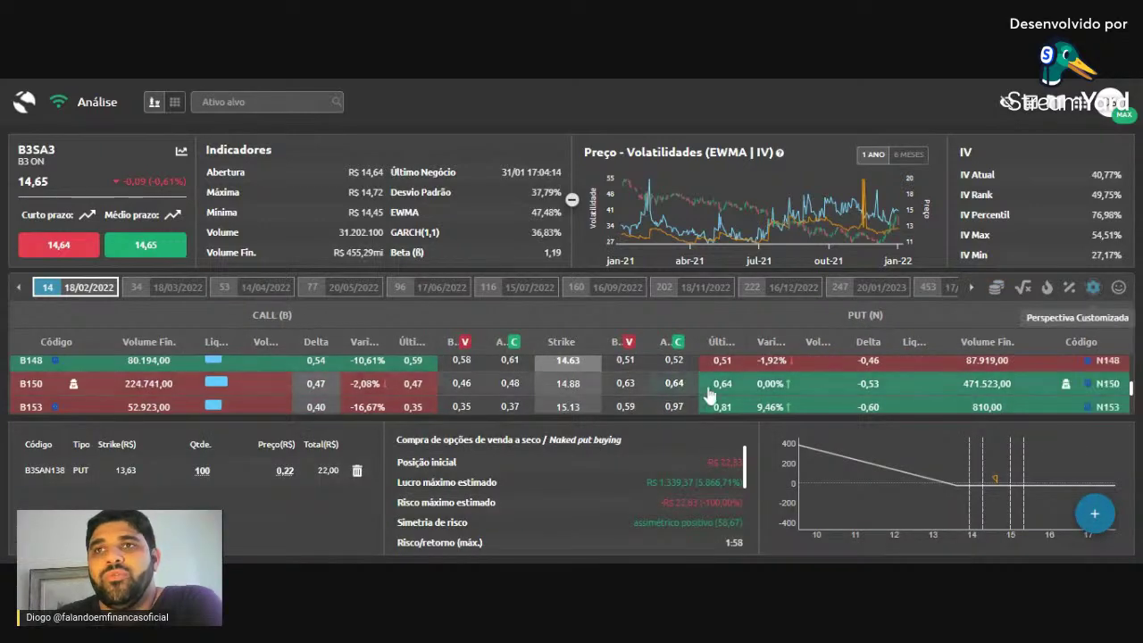
{"action": "scroll", "coordinate": [709, 390], "scroll_direction": "down", "scroll_amount": 1}
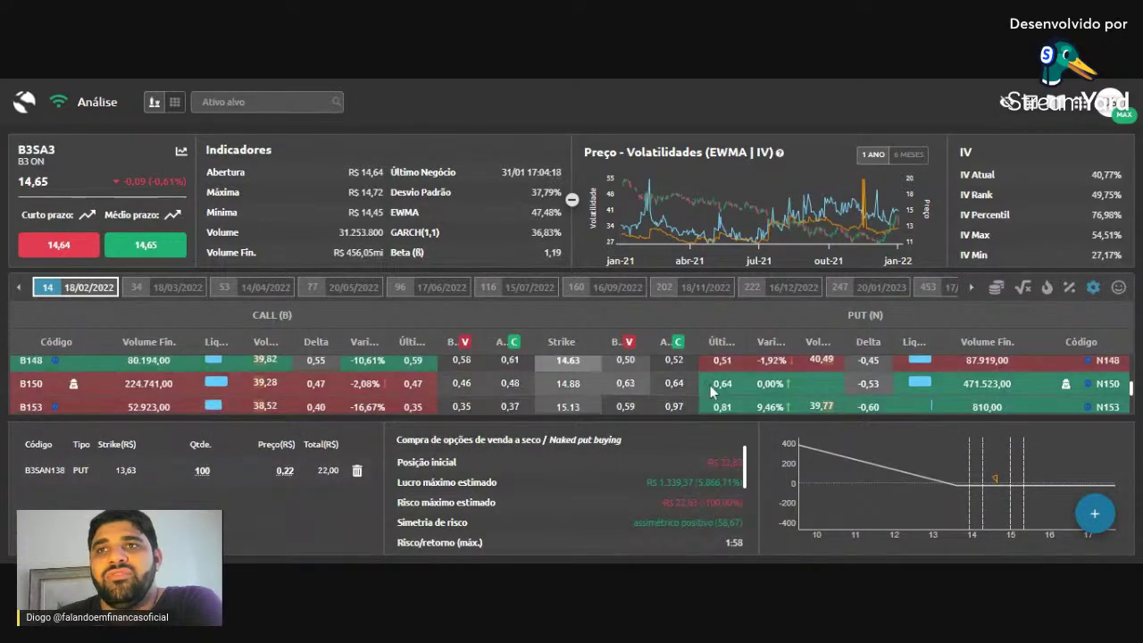
{"action": "scroll", "coordinate": [708, 391], "scroll_direction": "up", "scroll_amount": 4}
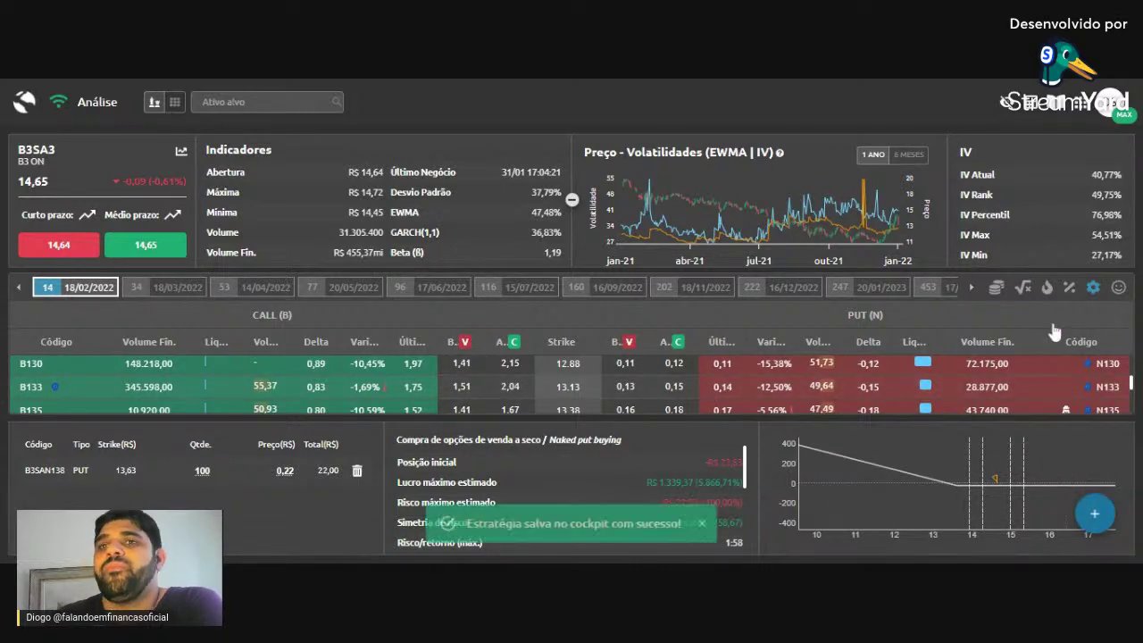
- Return to the Cockpit do Investidor and review the position list for the newly saved B3SAN138 strategy
{"action": "left_click", "coordinate": [1057, 103]}
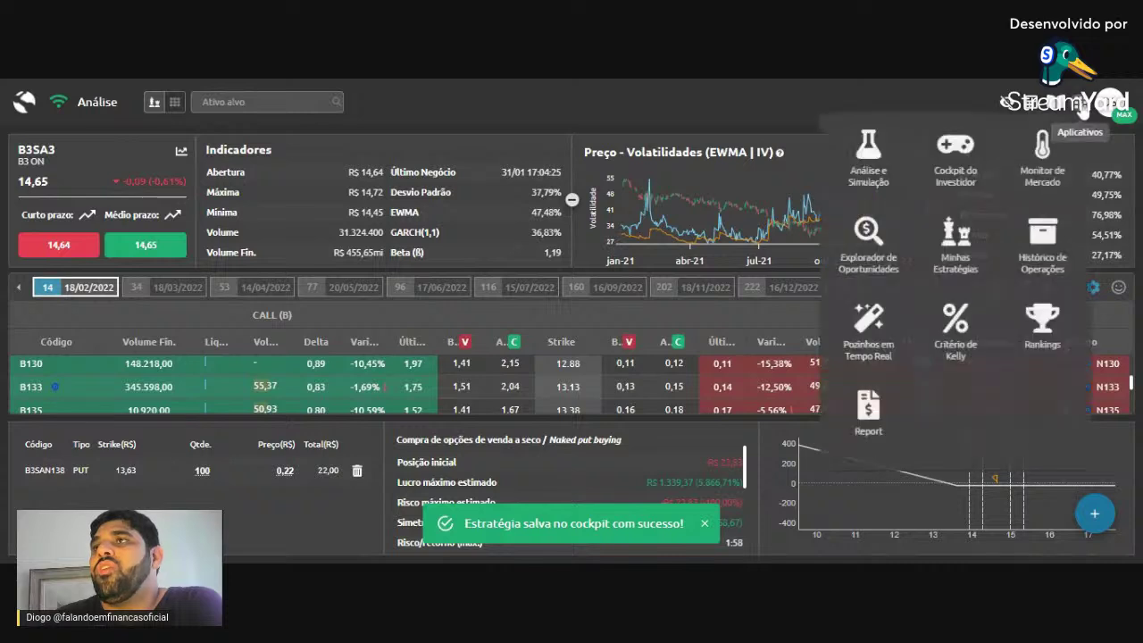
{"action": "left_click", "coordinate": [965, 177]}
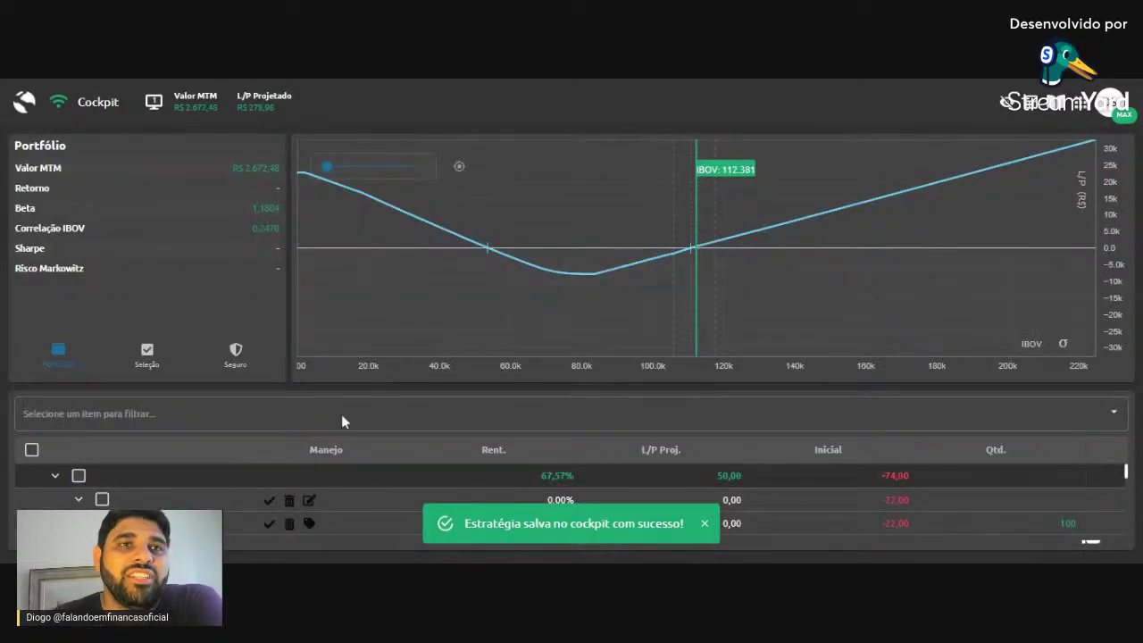
{"action": "scroll", "coordinate": [234, 487], "scroll_direction": "down", "scroll_amount": 2}
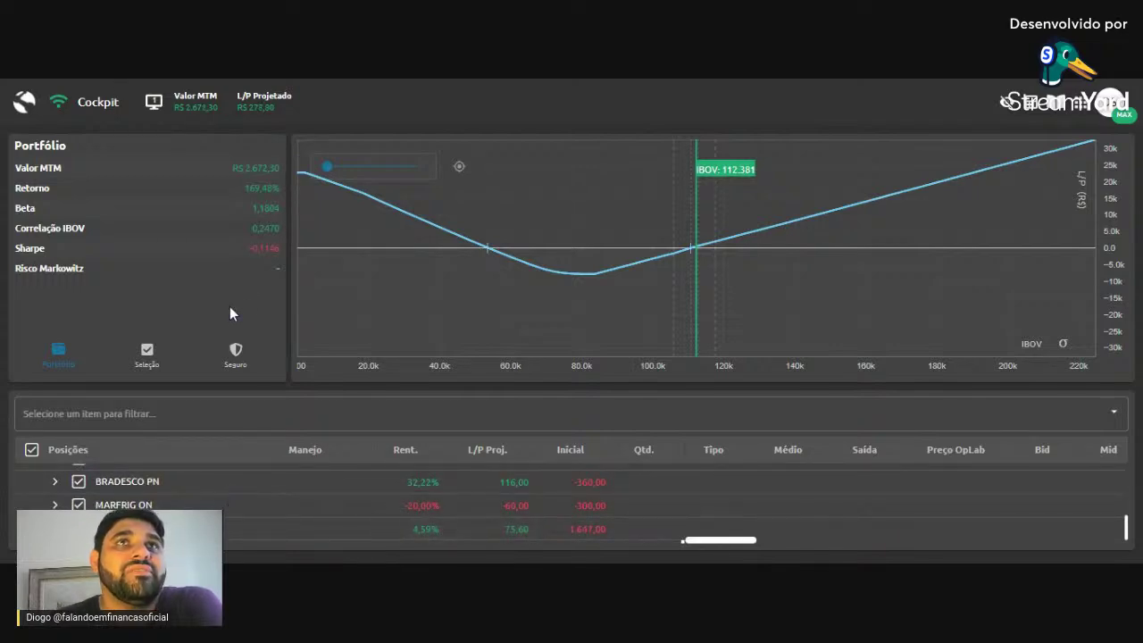
- Reload the cockpit, rebuild the B3SAN138 put purchase of 100 at 0,22 in Análise e Simulação, and save it to the cockpit
{"action": "key", "text": "F5"}
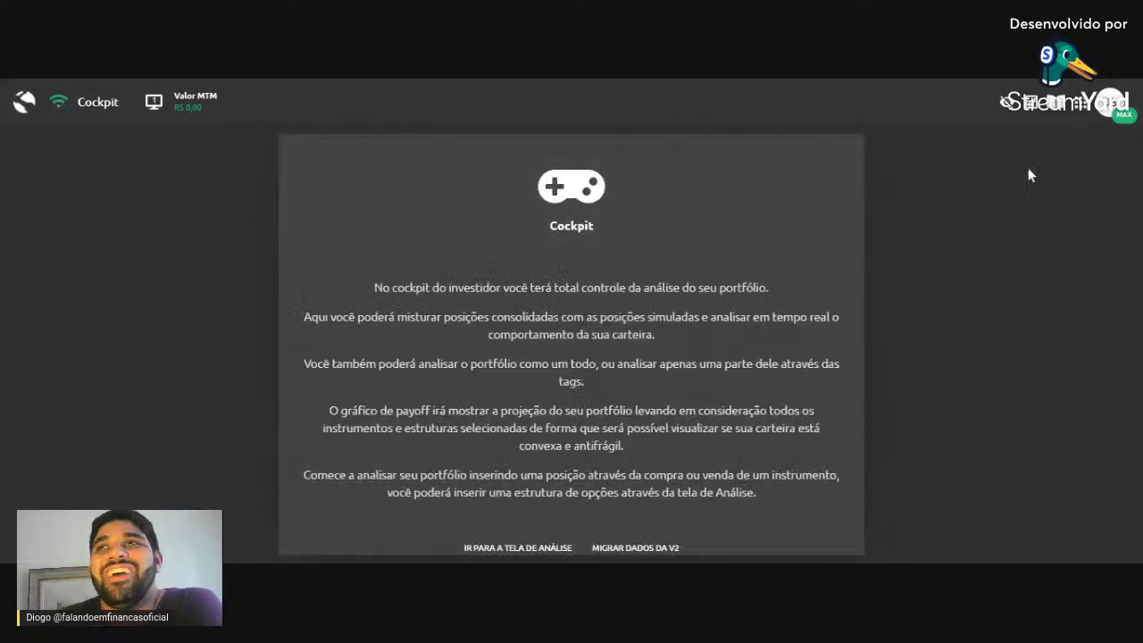
{"action": "left_click", "coordinate": [1083, 101]}
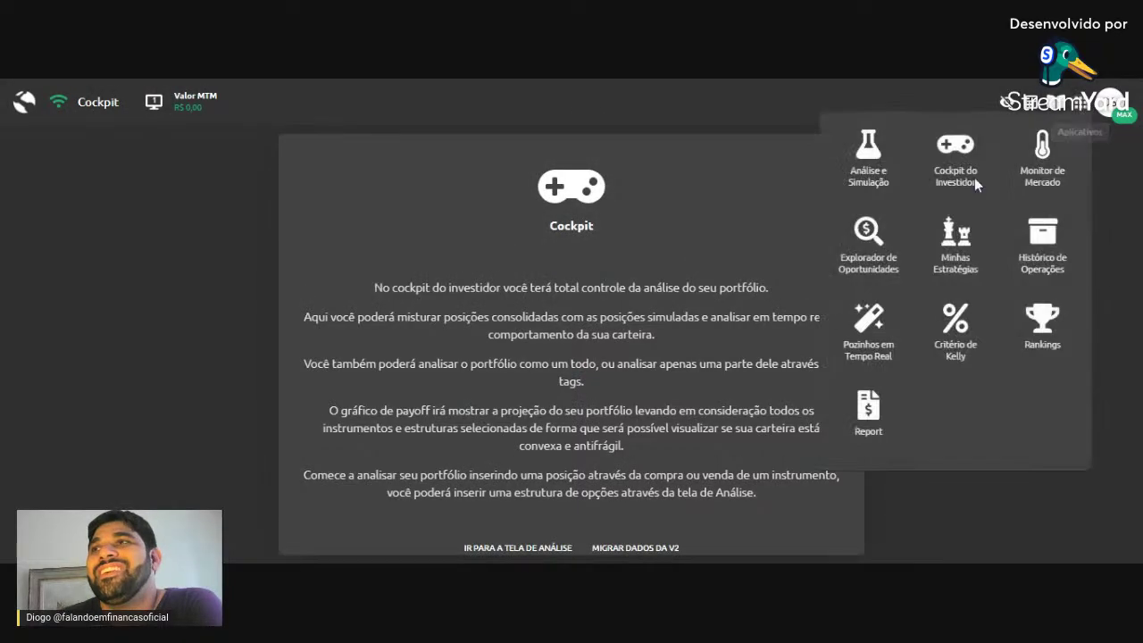
{"action": "left_click", "coordinate": [869, 177]}
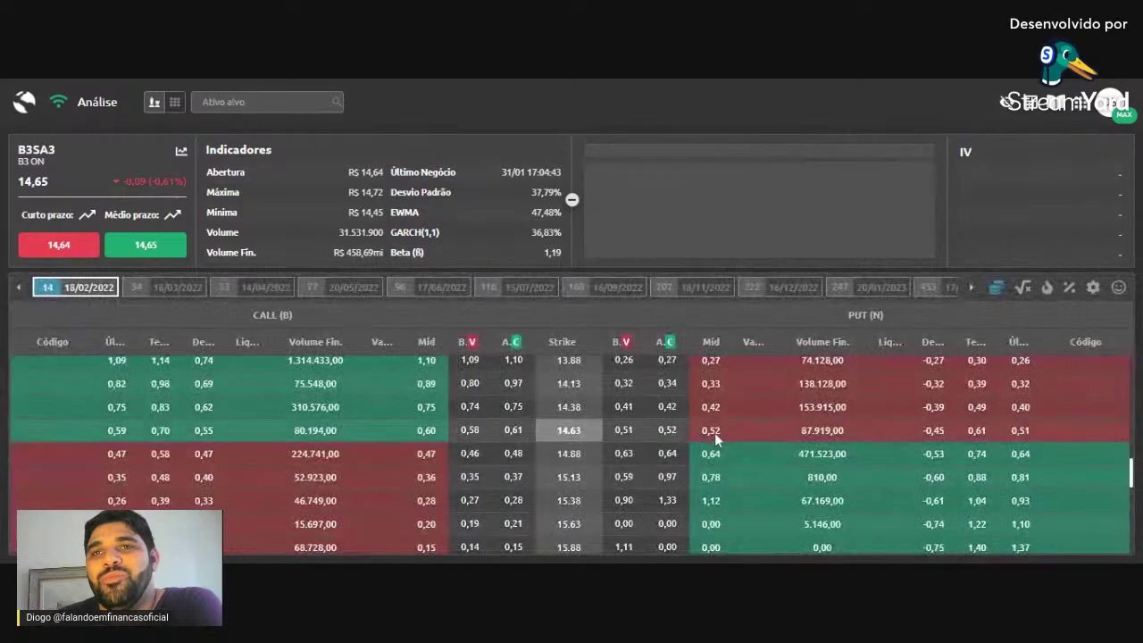
{"action": "scroll", "coordinate": [696, 447], "scroll_direction": "up", "scroll_amount": 3}
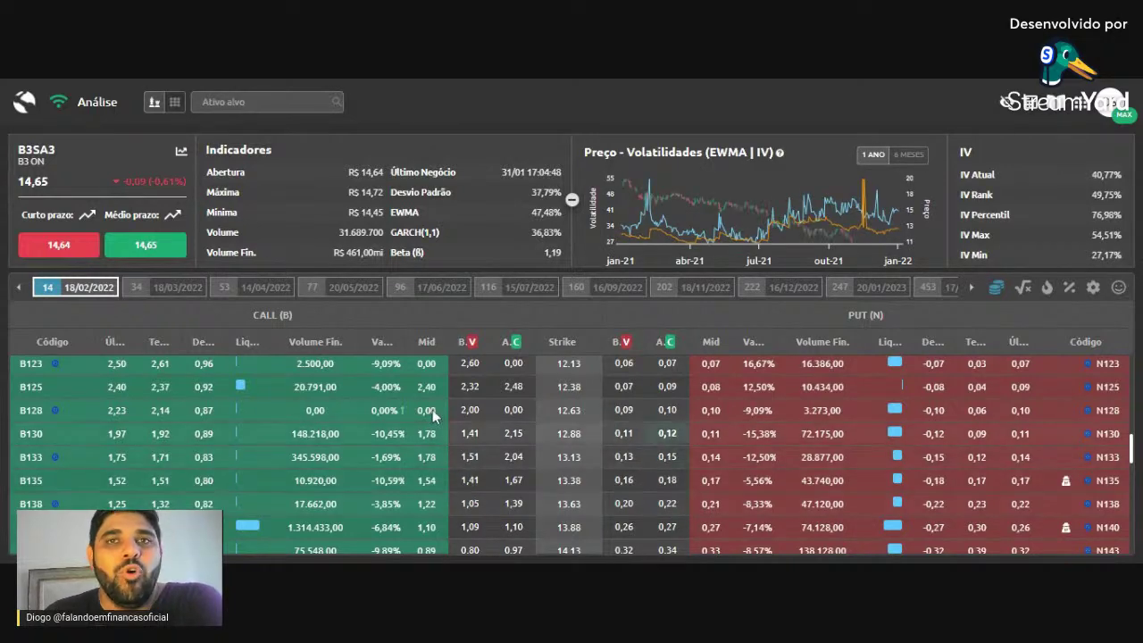
{"action": "left_click", "coordinate": [667, 505]}
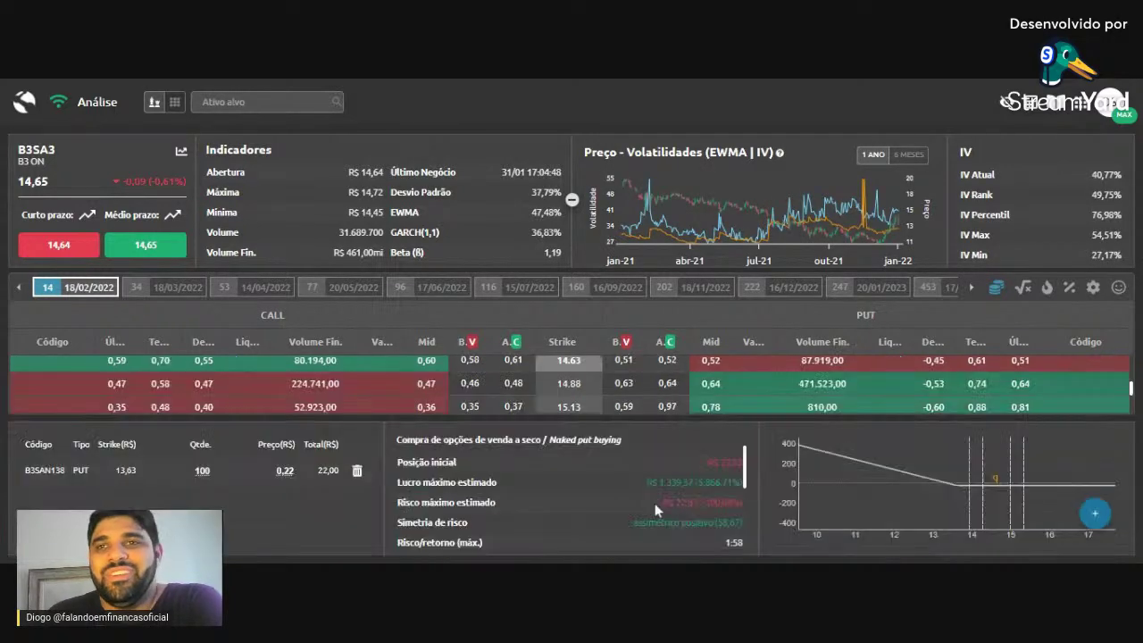
{"action": "left_click", "coordinate": [1095, 513]}
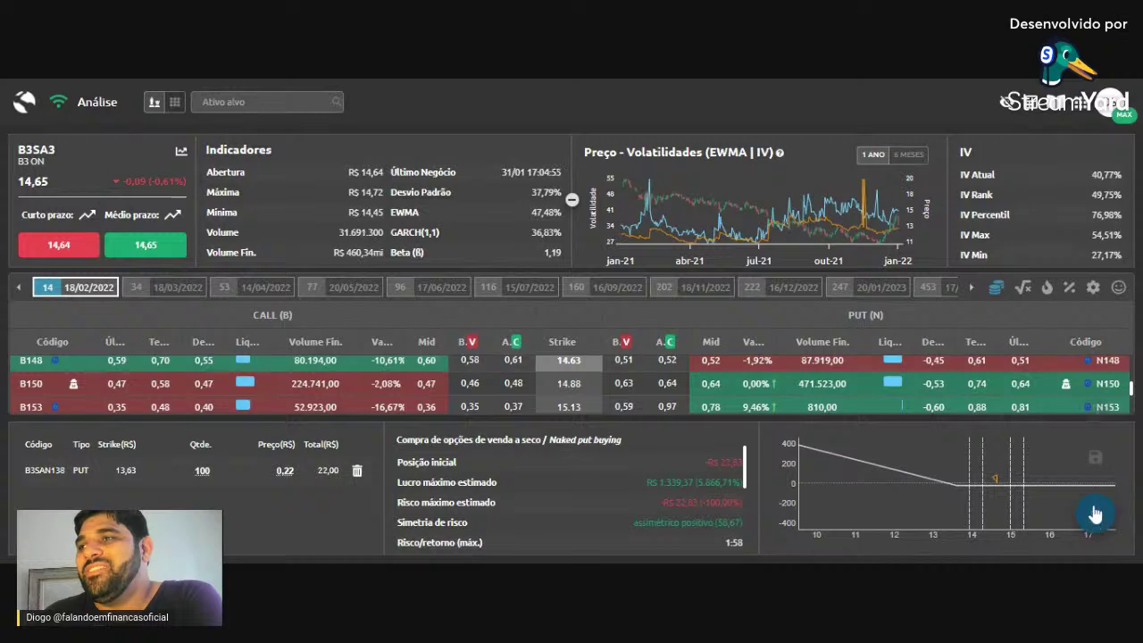
{"action": "left_click", "coordinate": [1095, 459]}
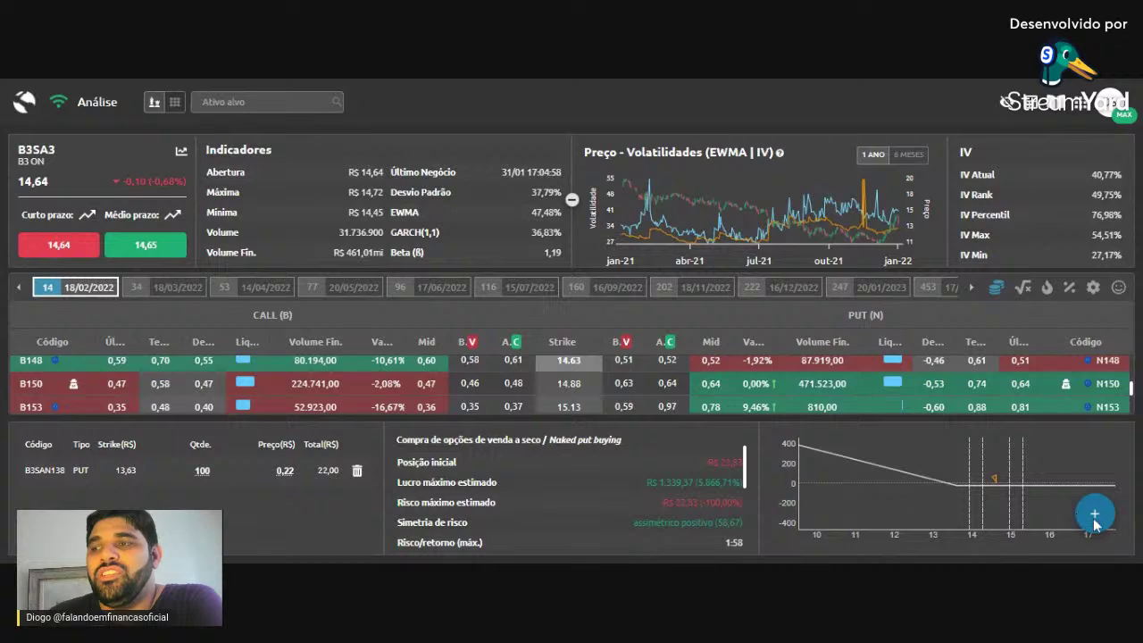
- Return to the Cockpit do Investidor and consolidate the B3SAN138 put purchase strategy under B3 ON
{"action": "left_click", "coordinate": [1111, 101]}
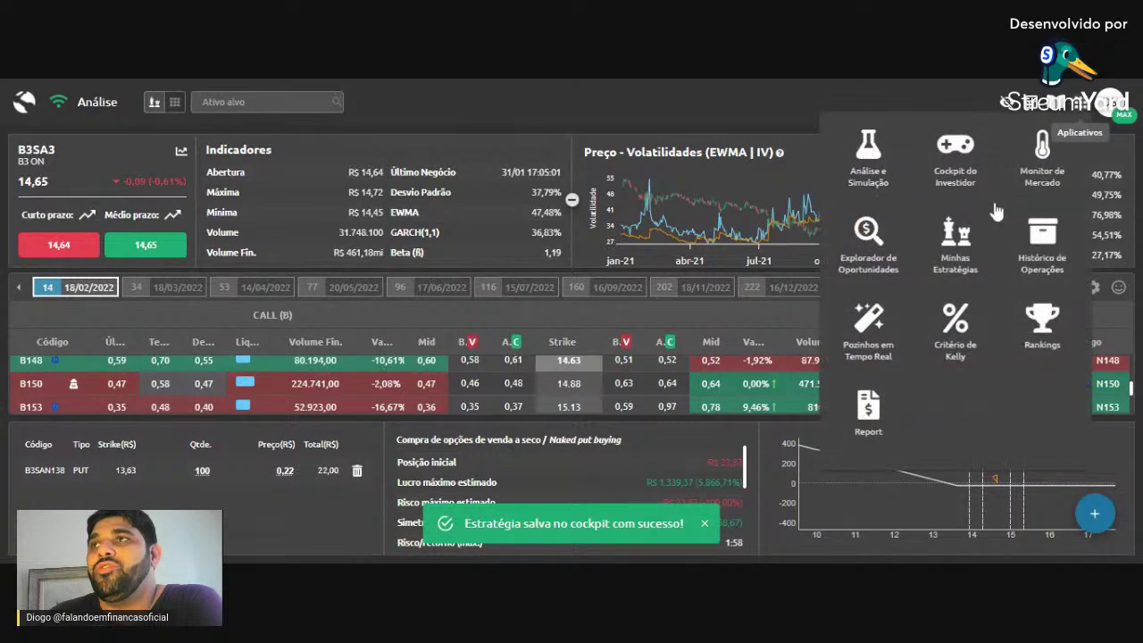
{"action": "left_click", "coordinate": [954, 171]}
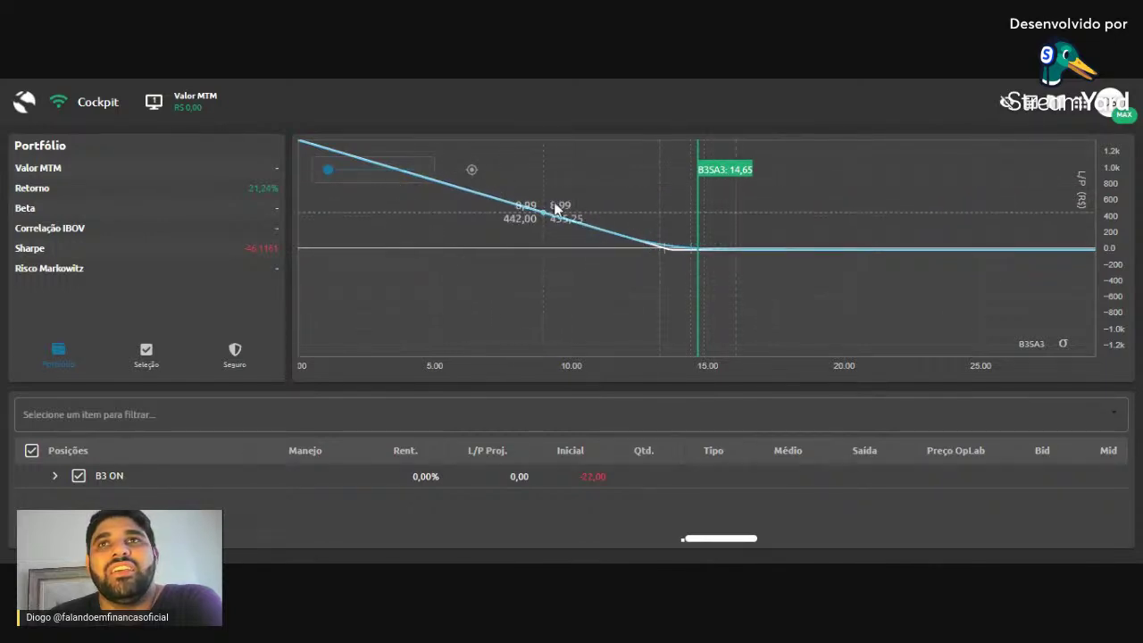
{"action": "left_click", "coordinate": [55, 475]}
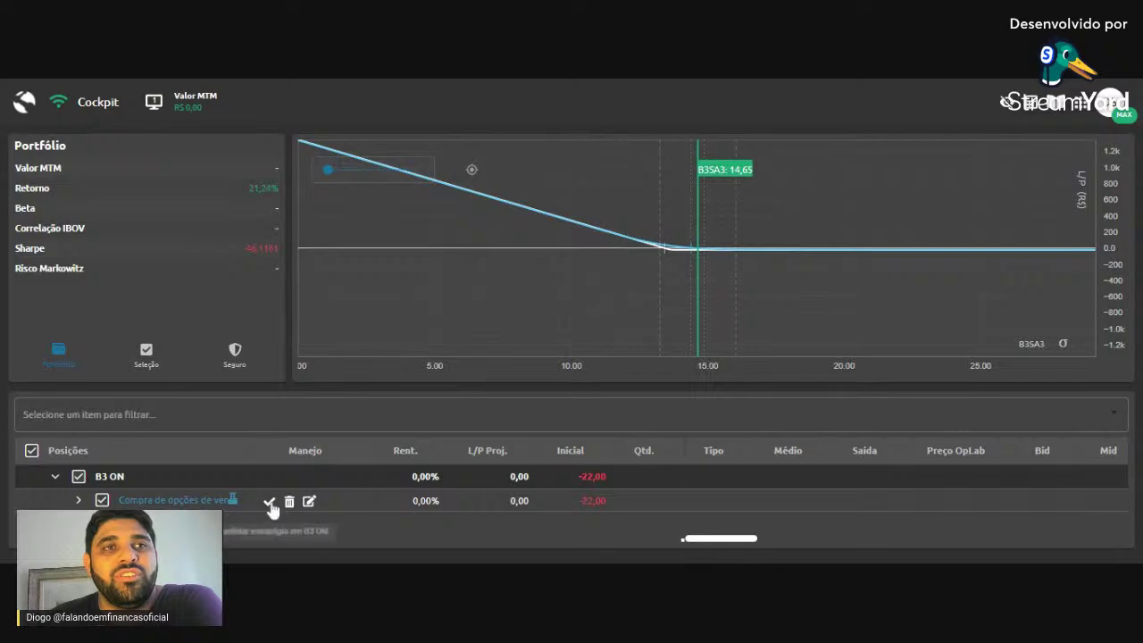
{"action": "left_click", "coordinate": [269, 502]}
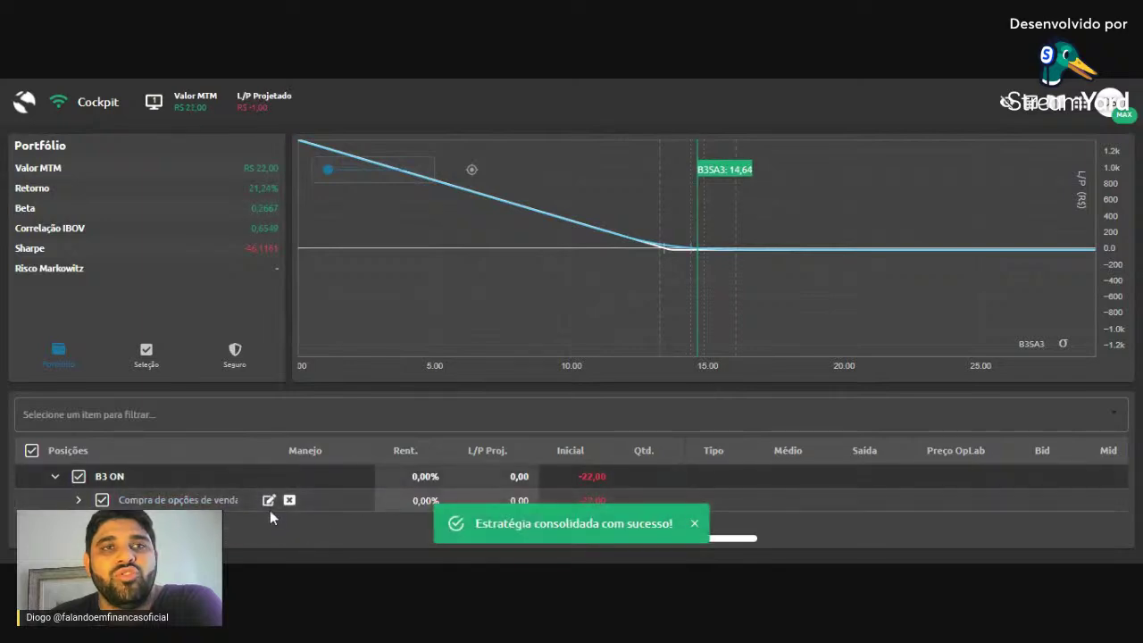
{"action": "left_click", "coordinate": [55, 476]}
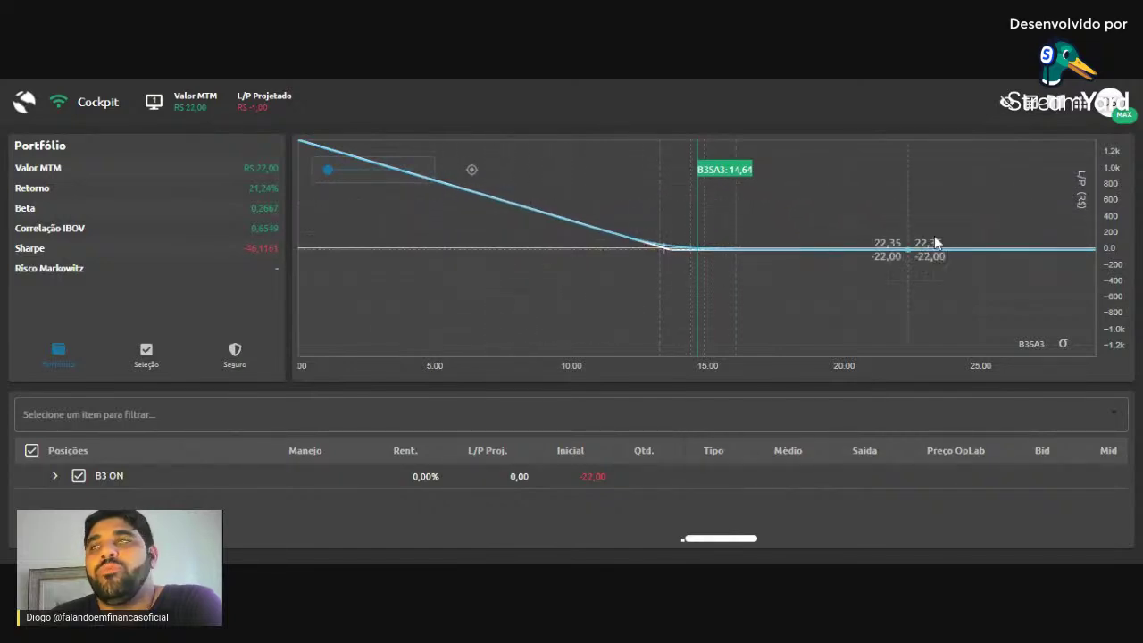
- Open Minhas Estratégias and check the result details on the B3SA3 put purchase card
{"action": "left_click", "coordinate": [1084, 101]}
{"action": "left_click", "coordinate": [955, 259]}
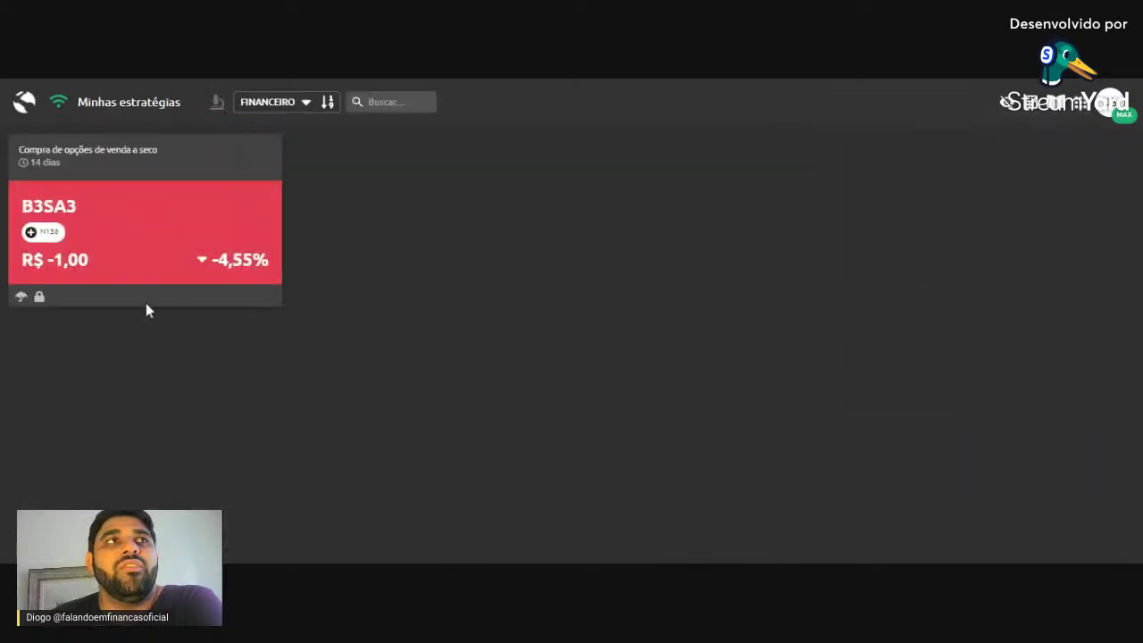
{"action": "left_click", "coordinate": [159, 240]}
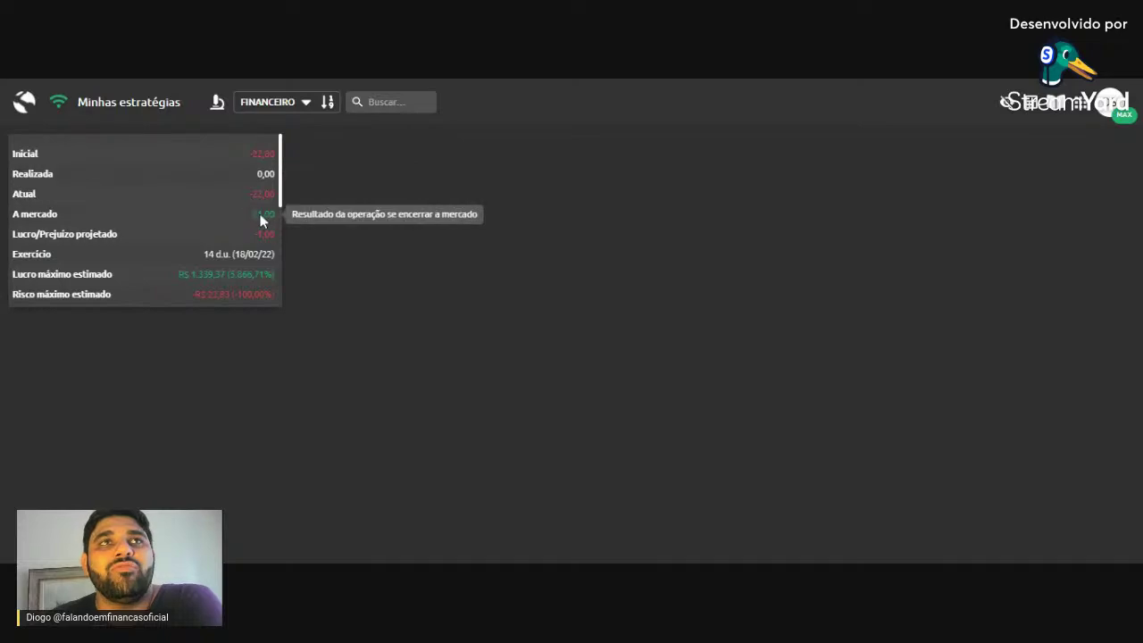
{"action": "mouse_move", "coordinate": [199, 197]}
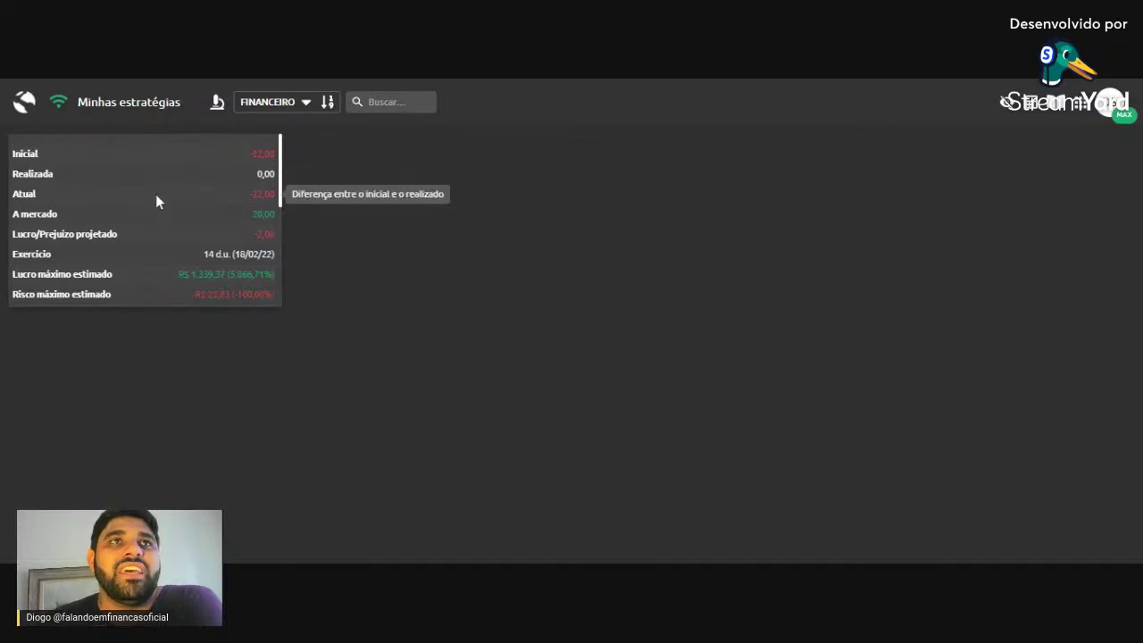
{"action": "left_click", "coordinate": [189, 204]}
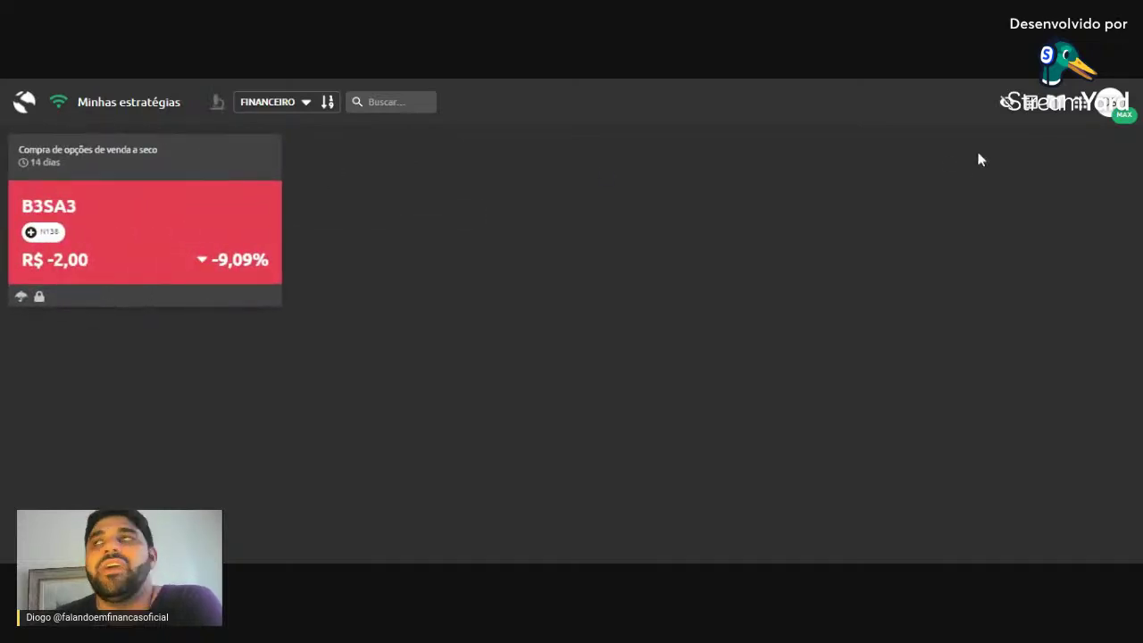
- Load the CIEL3 option chain in Análise e Simulação
{"action": "left_click", "coordinate": [1091, 109]}
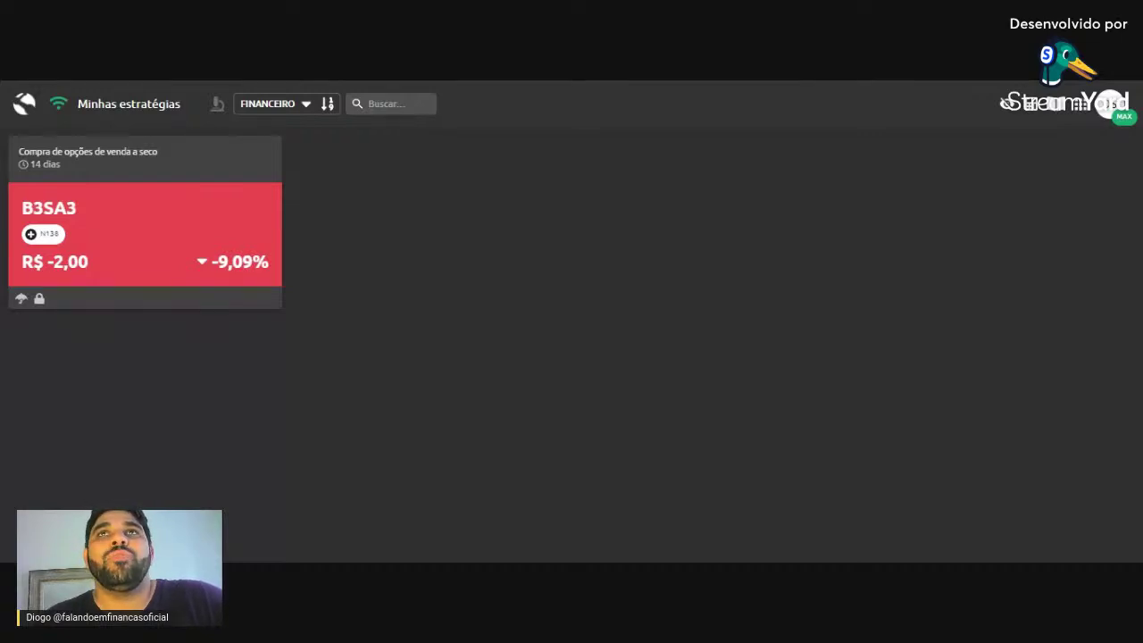
{"action": "left_click", "coordinate": [1081, 105]}
{"action": "left_click", "coordinate": [881, 185]}
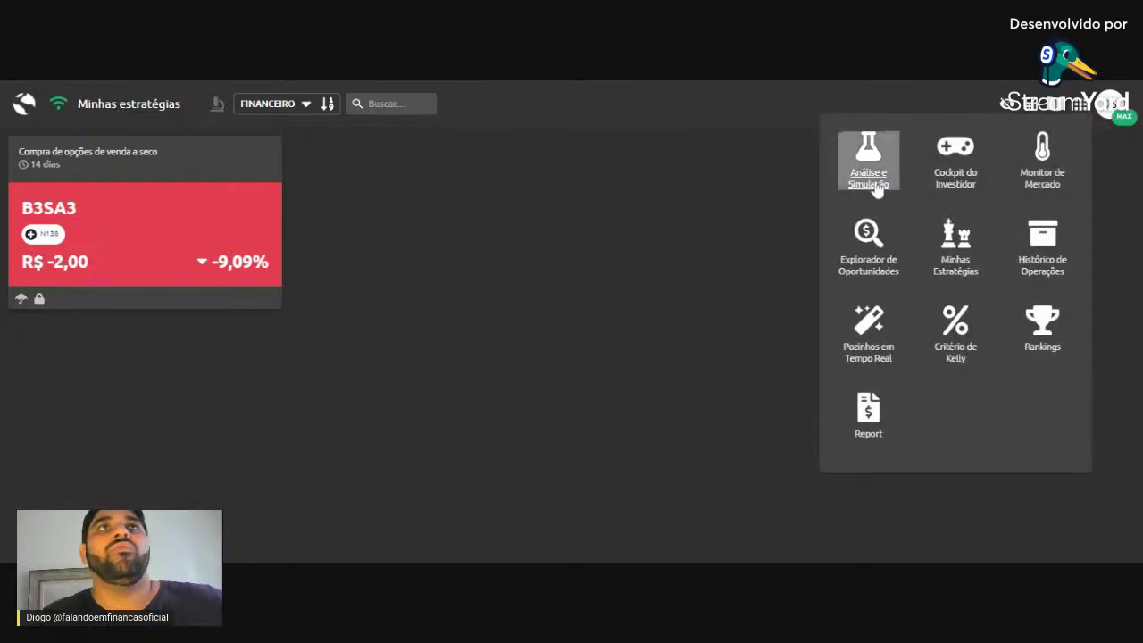
{"action": "left_click", "coordinate": [249, 104]}
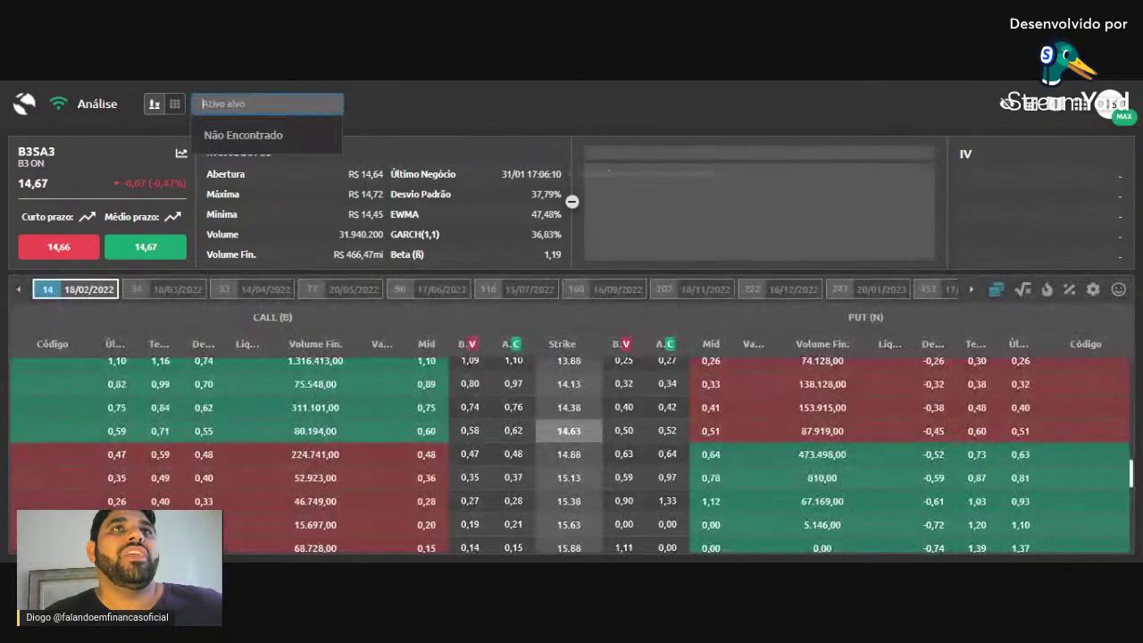
{"action": "type", "text": "CIEL3"}
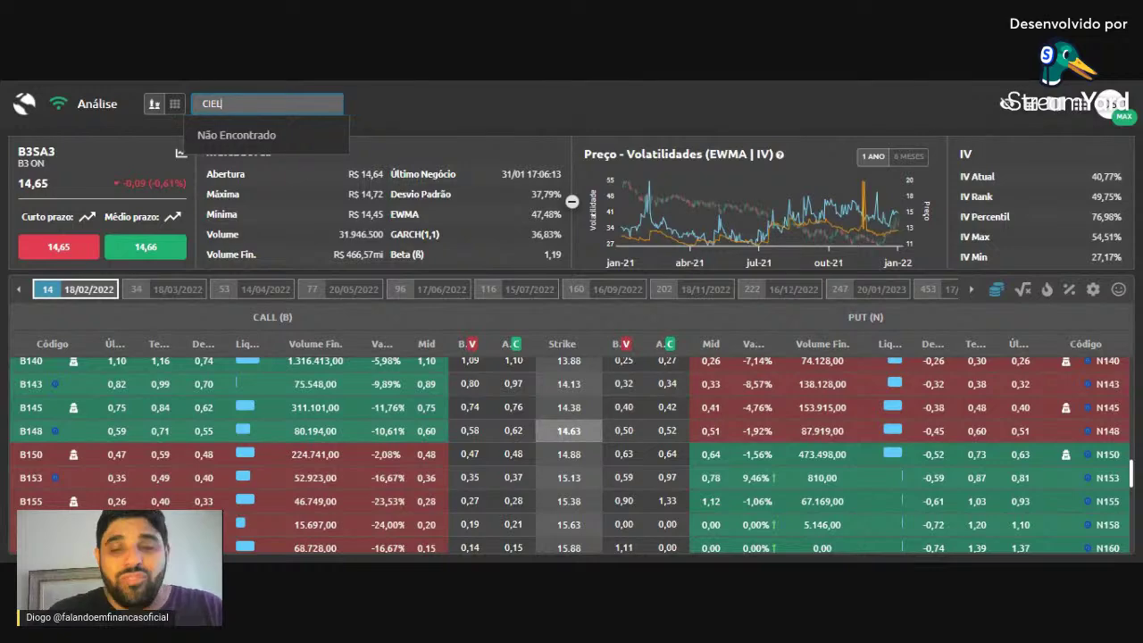
{"action": "left_click", "coordinate": [247, 136]}
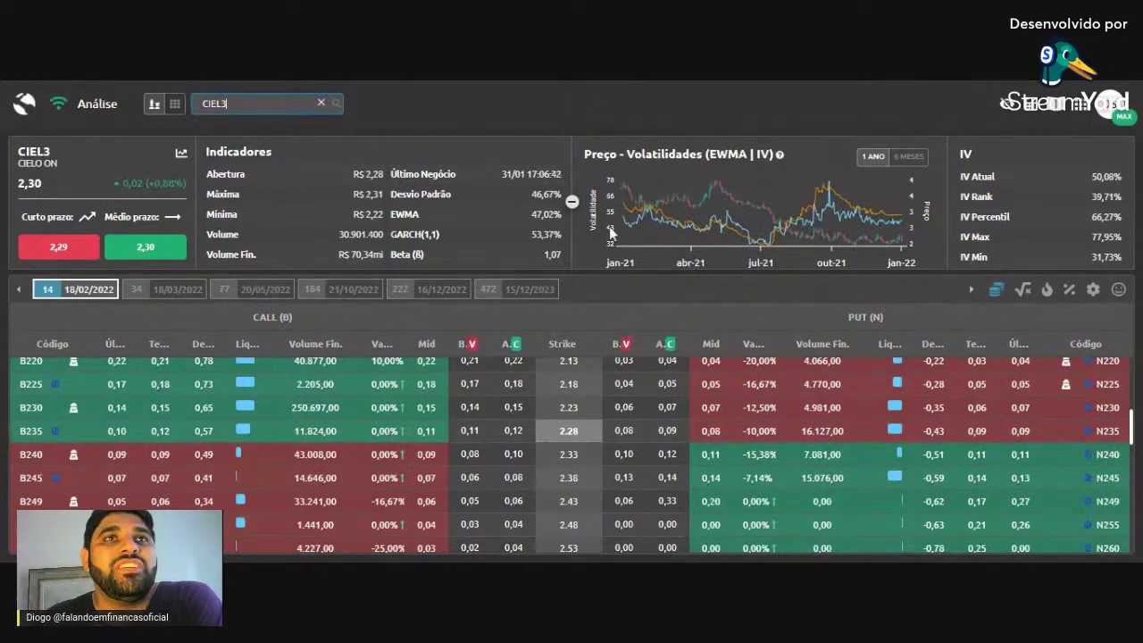
- Simulate a CIEL3 long straddle at strike 2,28, buying 100 CIELB235 at 0,1 and 100 CIELN235 at 0,09, and examine its payoff chart
{"action": "left_click", "coordinate": [516, 432]}
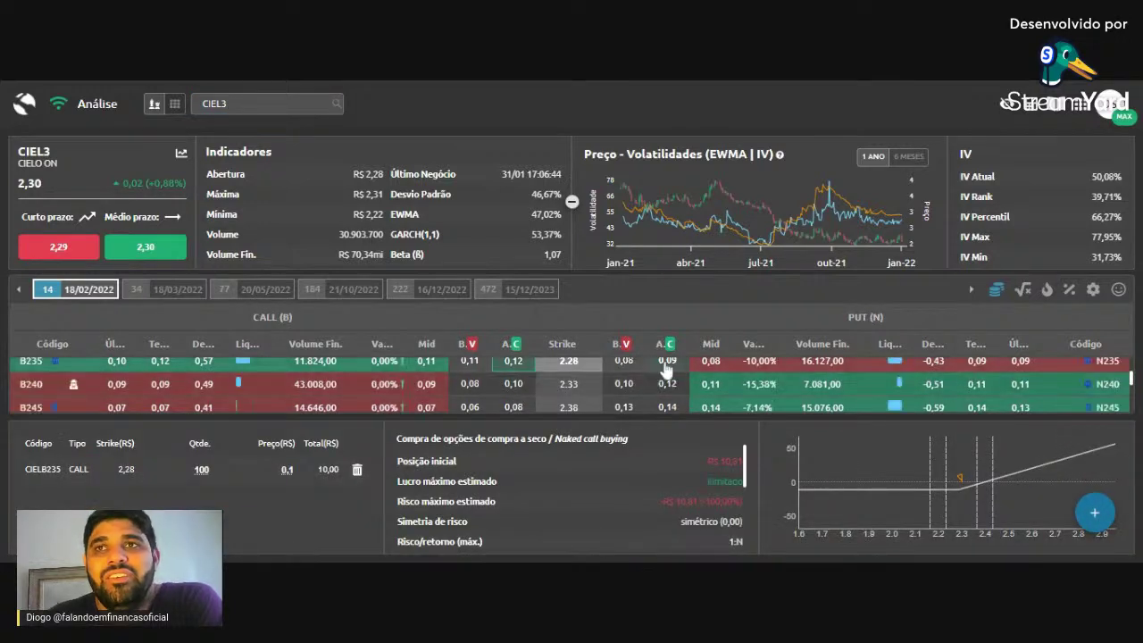
{"action": "left_click", "coordinate": [668, 366]}
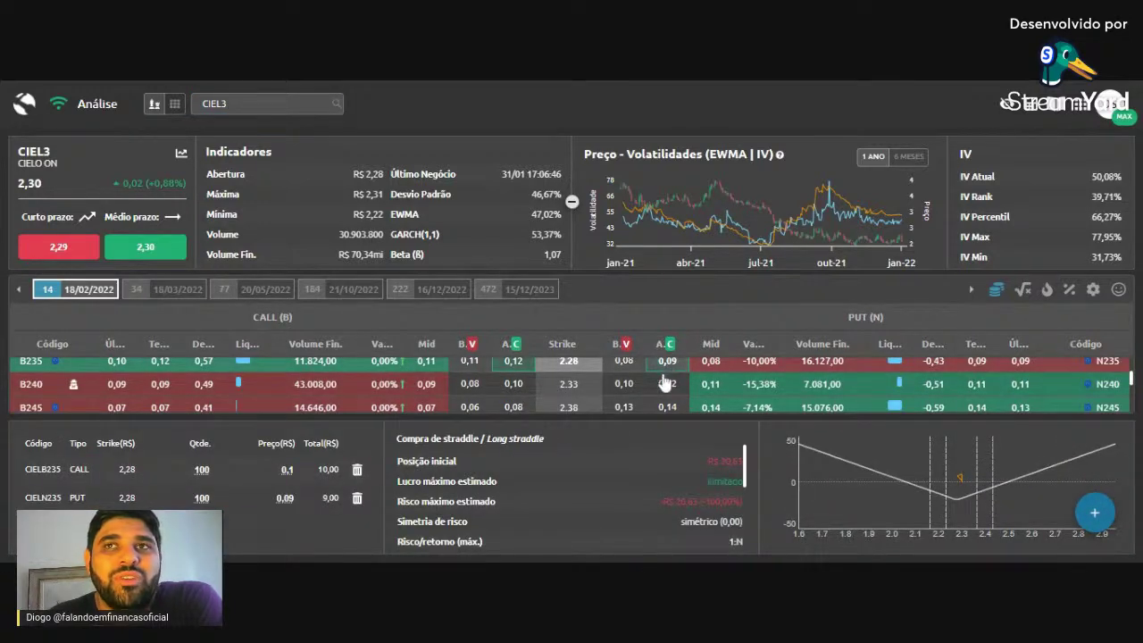
{"action": "left_click", "coordinate": [1093, 512]}
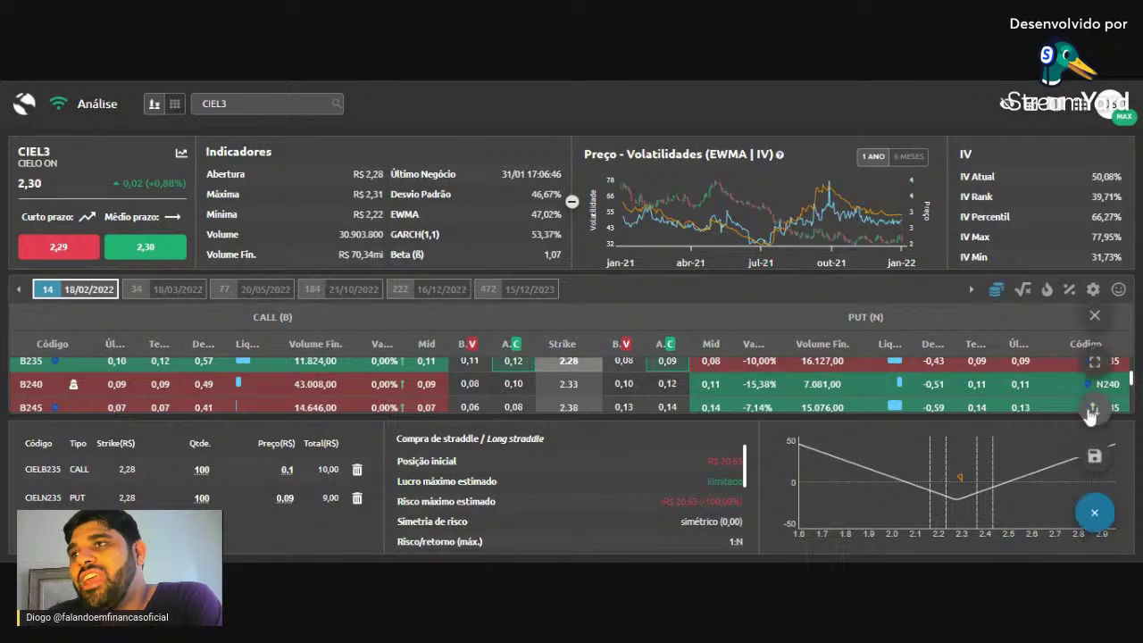
{"action": "left_click", "coordinate": [1094, 361]}
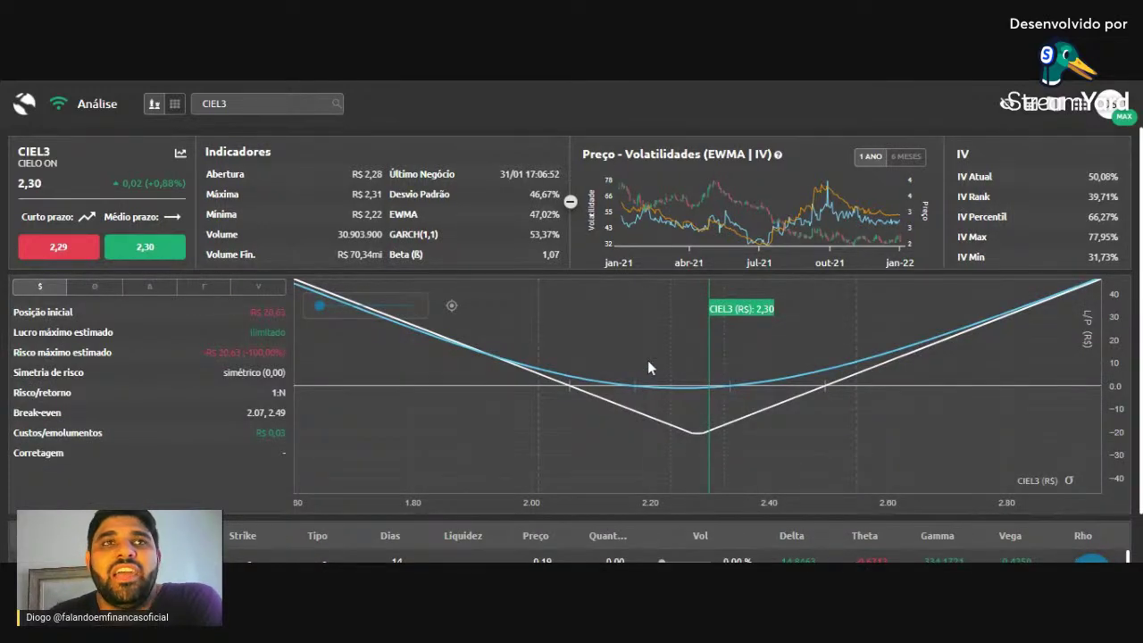
{"action": "scroll", "coordinate": [665, 529], "scroll_direction": "down", "scroll_amount": 1}
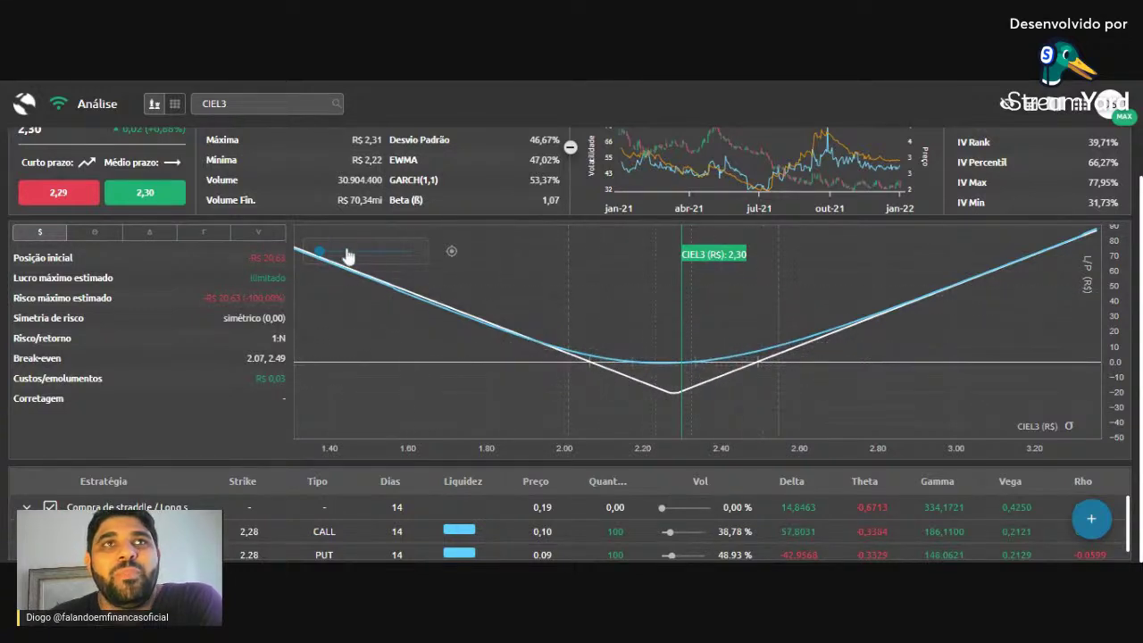
{"action": "mouse_move", "coordinate": [320, 255]}
{"action": "left_mouse_down"}
{"action": "mouse_move", "coordinate": [353, 254]}
{"action": "mouse_move", "coordinate": [300, 250]}
{"action": "left_mouse_up"}
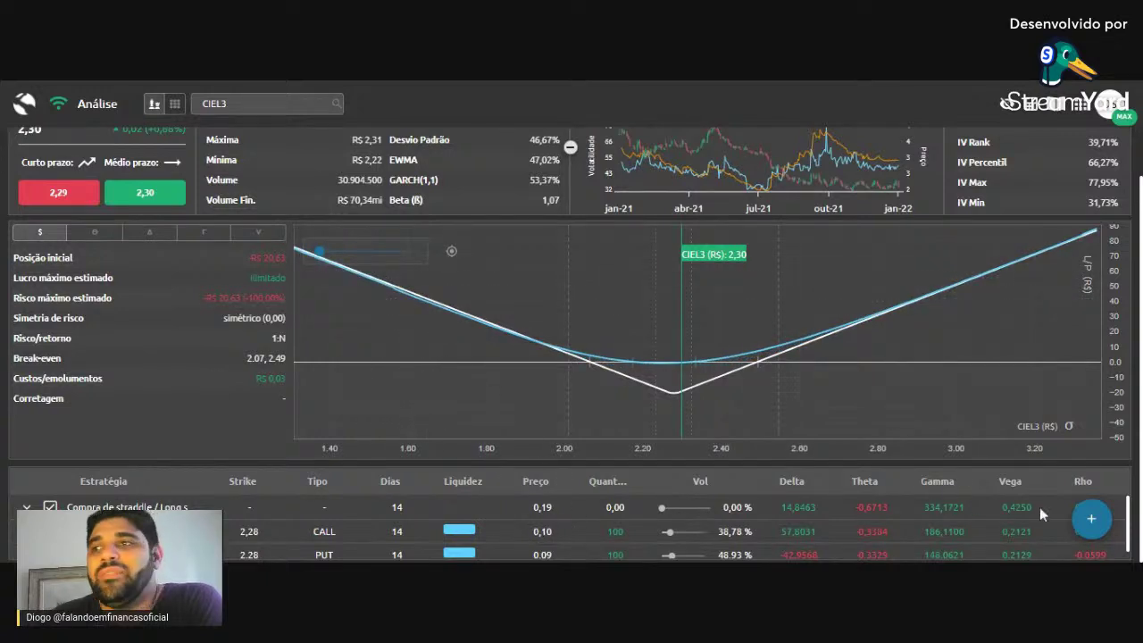
{"action": "mouse_move", "coordinate": [1093, 522]}
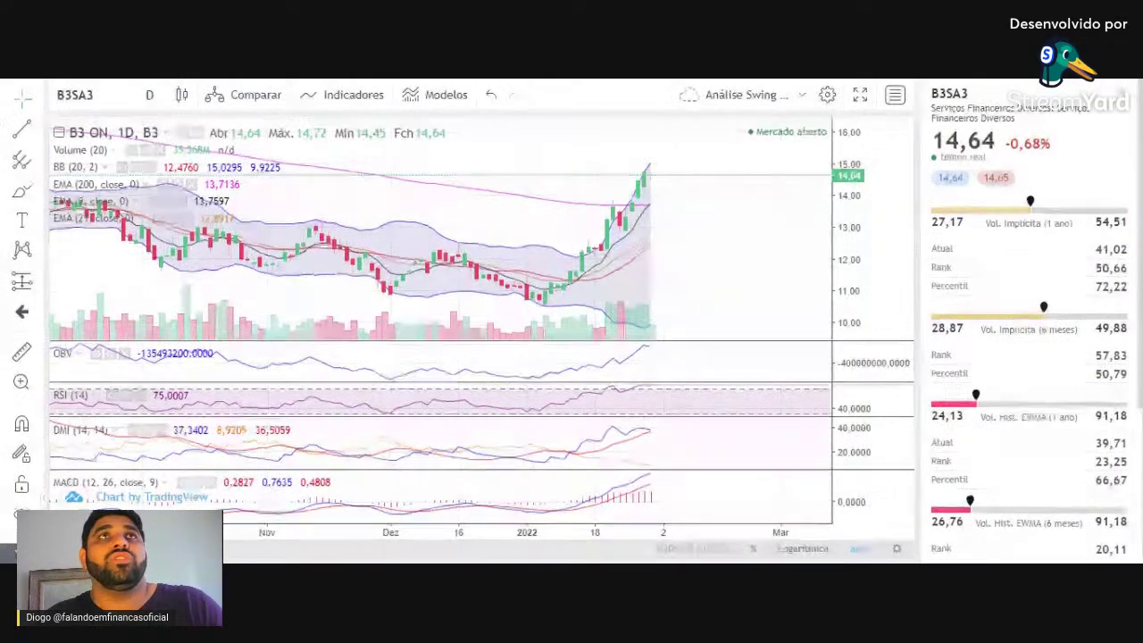
- Load CIEL3 in the price chart and examine its daily candles, indicators and implied volatility
{"action": "type", "text": "CIEL3"}
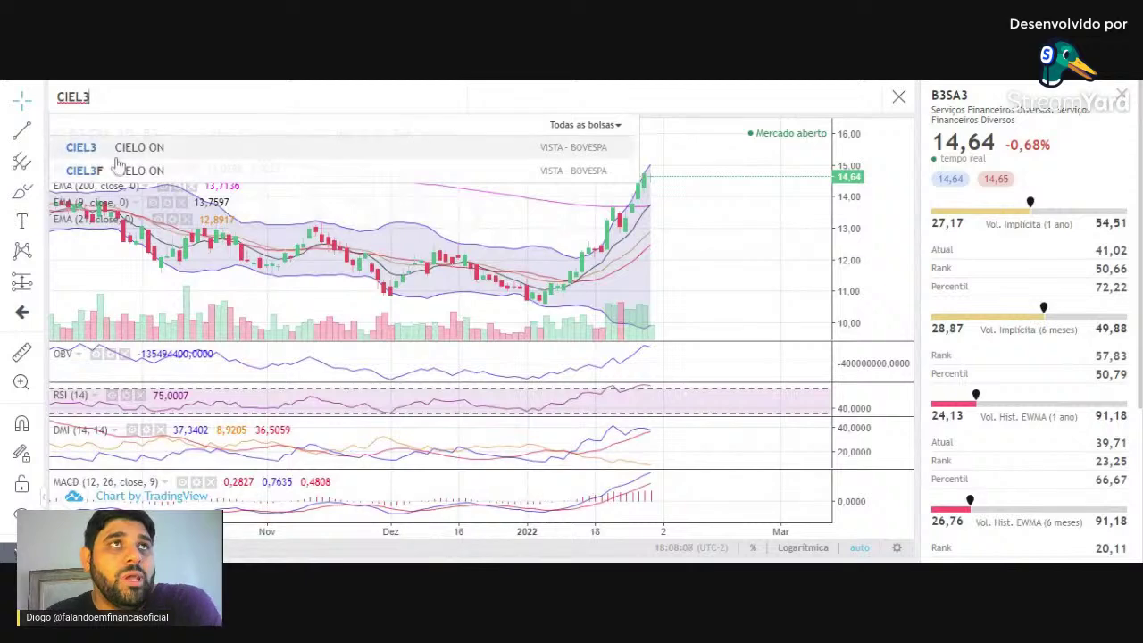
{"action": "left_click", "coordinate": [119, 147]}
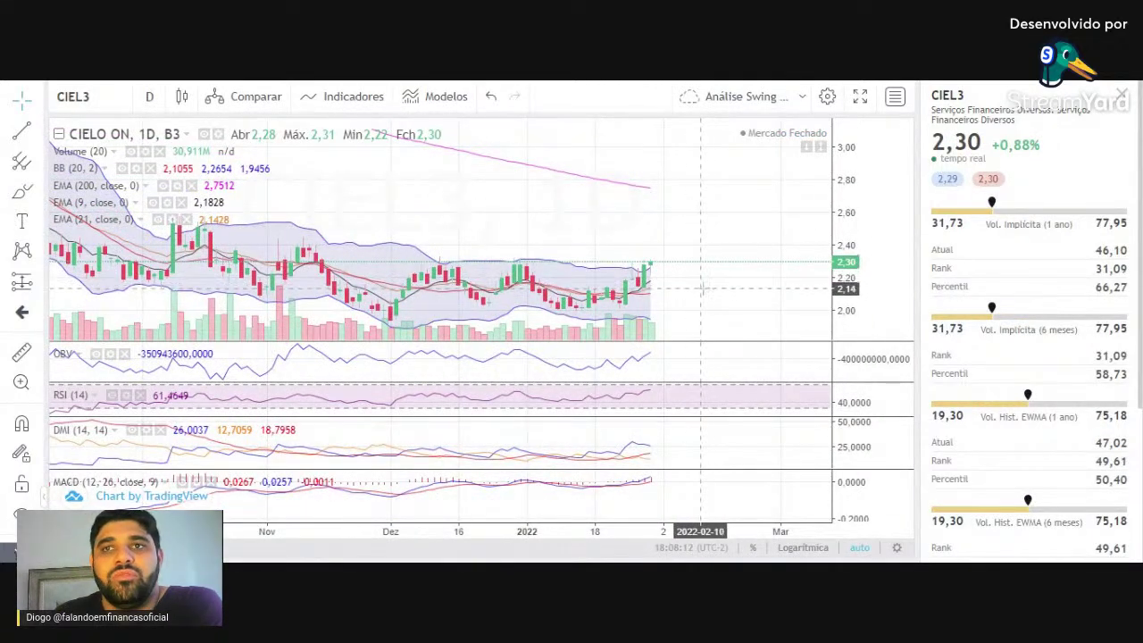
{"action": "scroll", "coordinate": [697, 286], "scroll_direction": "up", "scroll_amount": 2}
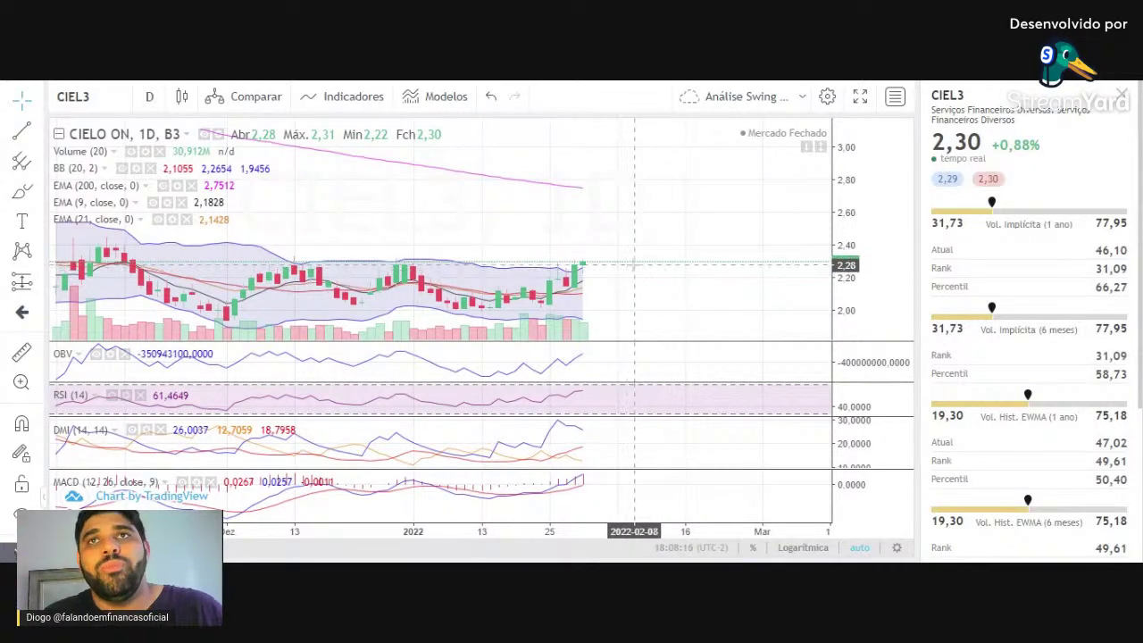
{"action": "scroll", "coordinate": [625, 268], "scroll_direction": "down", "scroll_amount": 1}
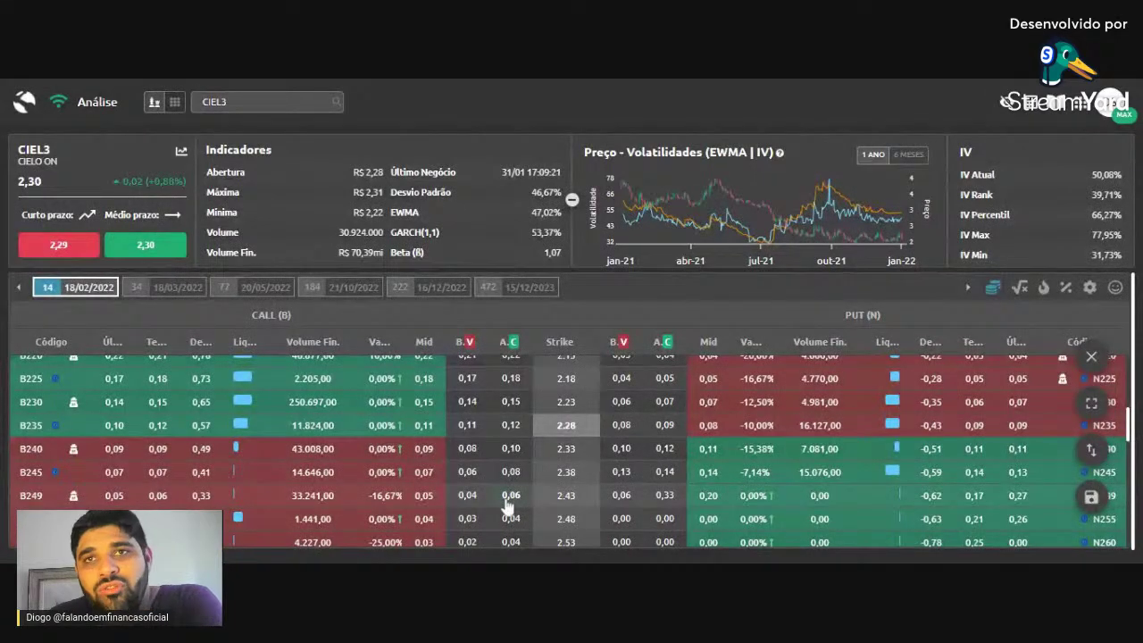
- Build a CIELB249 call purchase of 300 at 0,05, strike 2,43, and open its payoff chart
{"action": "left_click", "coordinate": [507, 497]}
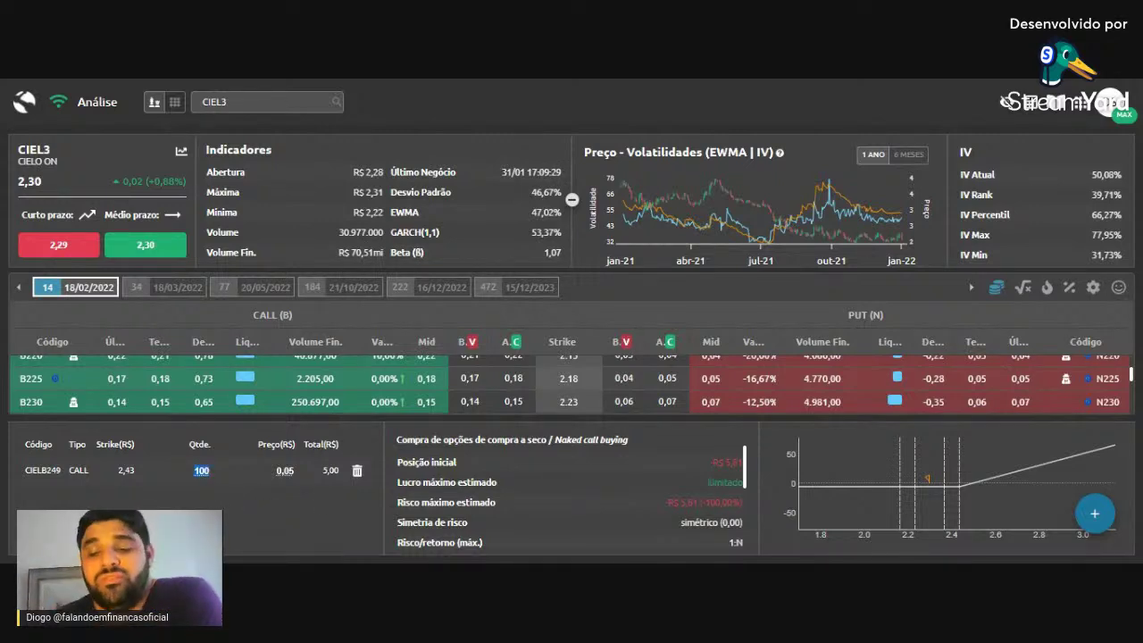
{"action": "type", "text": "300"}
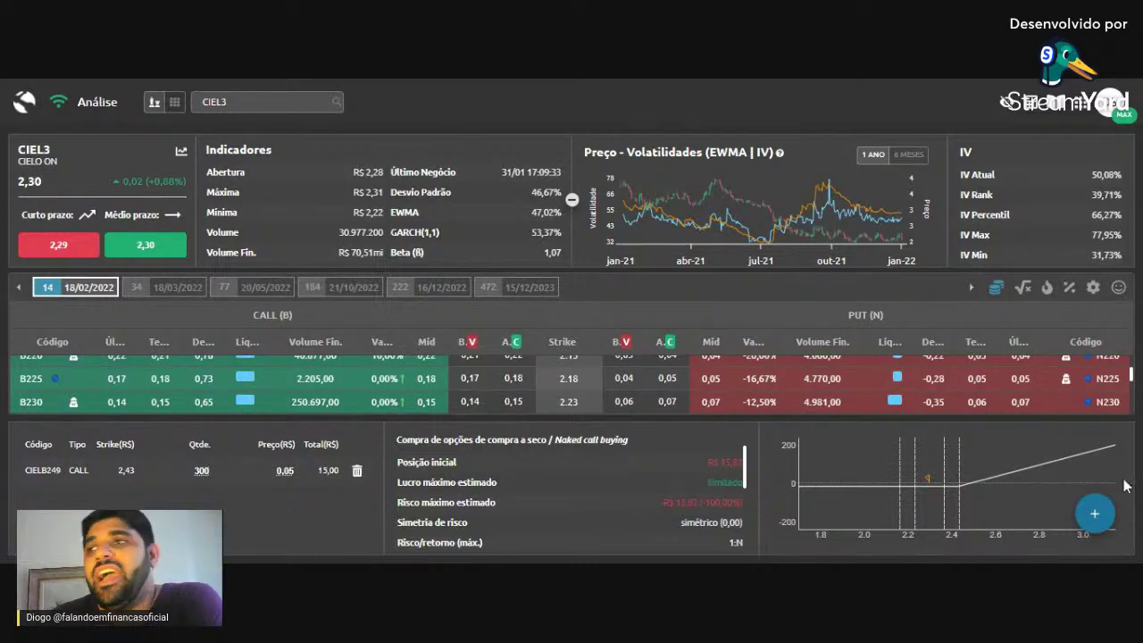
{"action": "left_click", "coordinate": [1094, 513]}
{"action": "left_click", "coordinate": [1094, 365]}
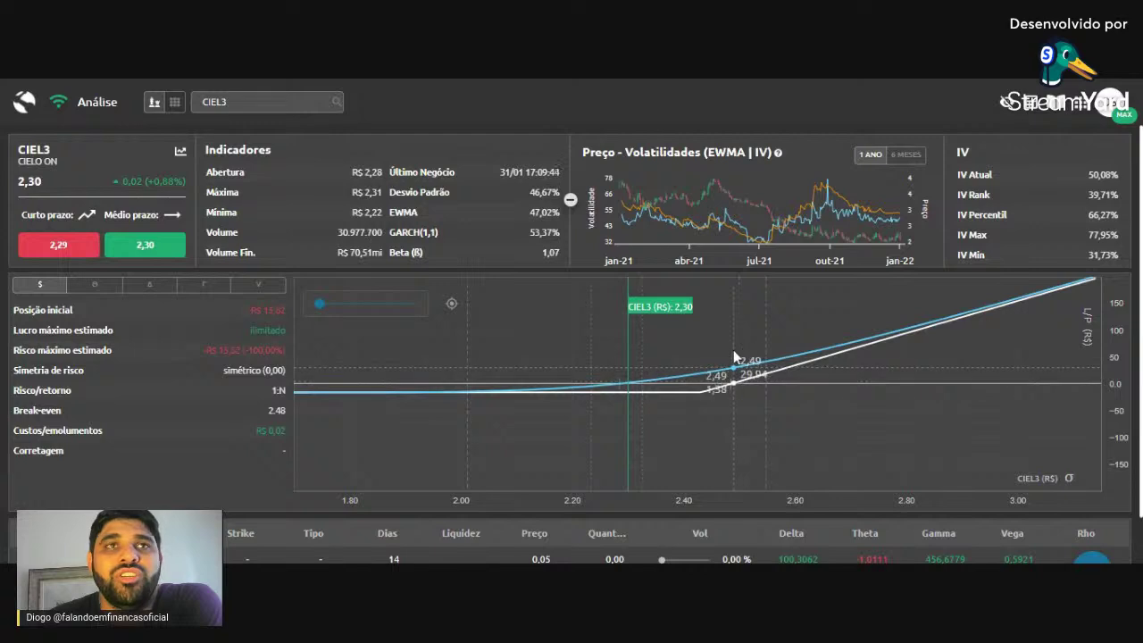
- Set the simulated CIELB249 call quantity to 200 and return from the payoff chart to the option chain
{"action": "scroll", "coordinate": [642, 539], "scroll_direction": "down", "scroll_amount": 1}
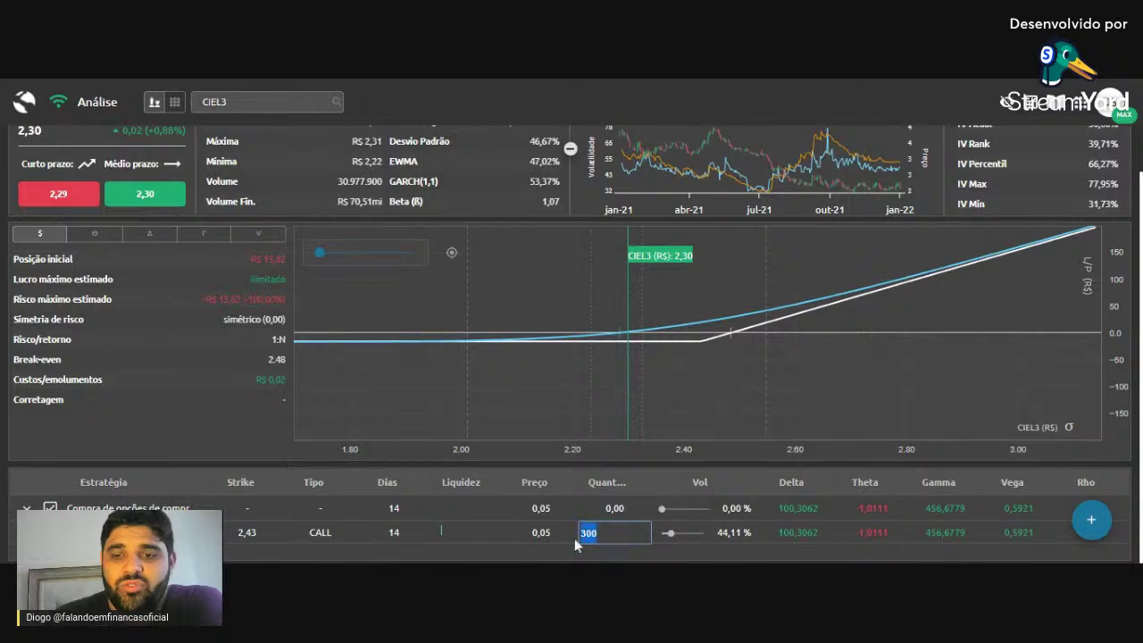
{"action": "type", "text": "00"}
{"action": "key", "text": "Return"}
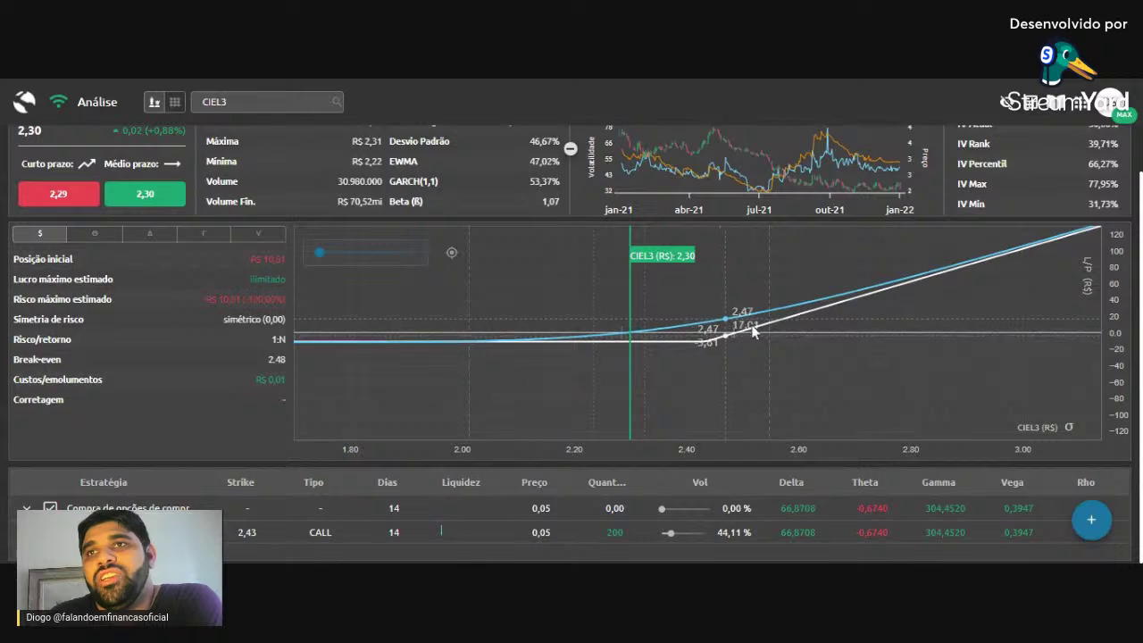
{"action": "mouse_move", "coordinate": [1092, 523]}
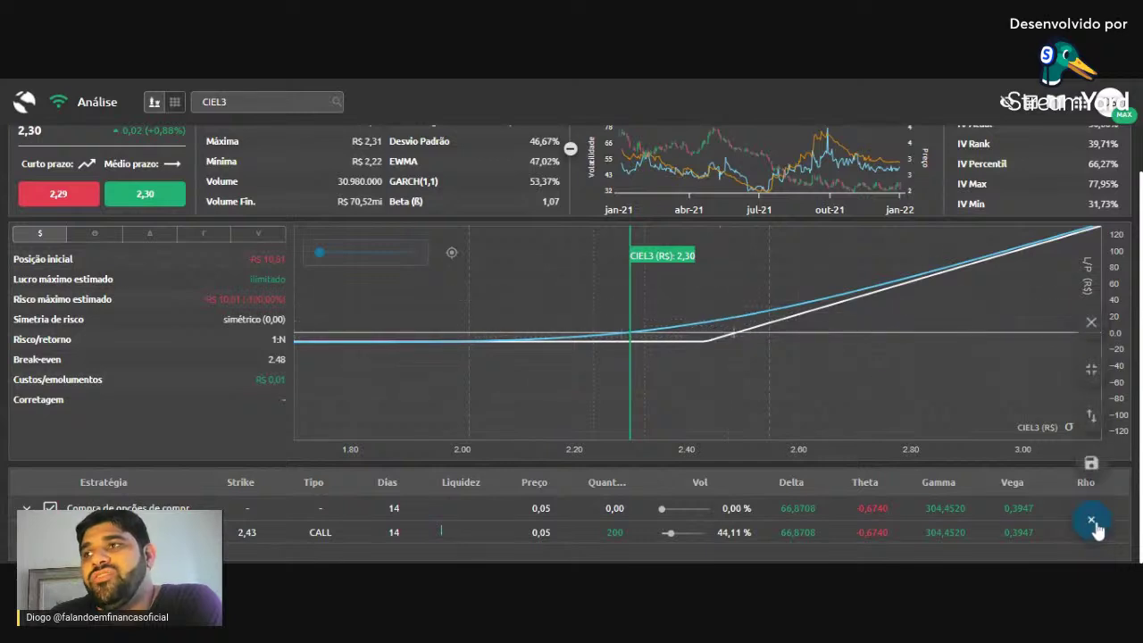
{"action": "left_click", "coordinate": [1093, 375]}
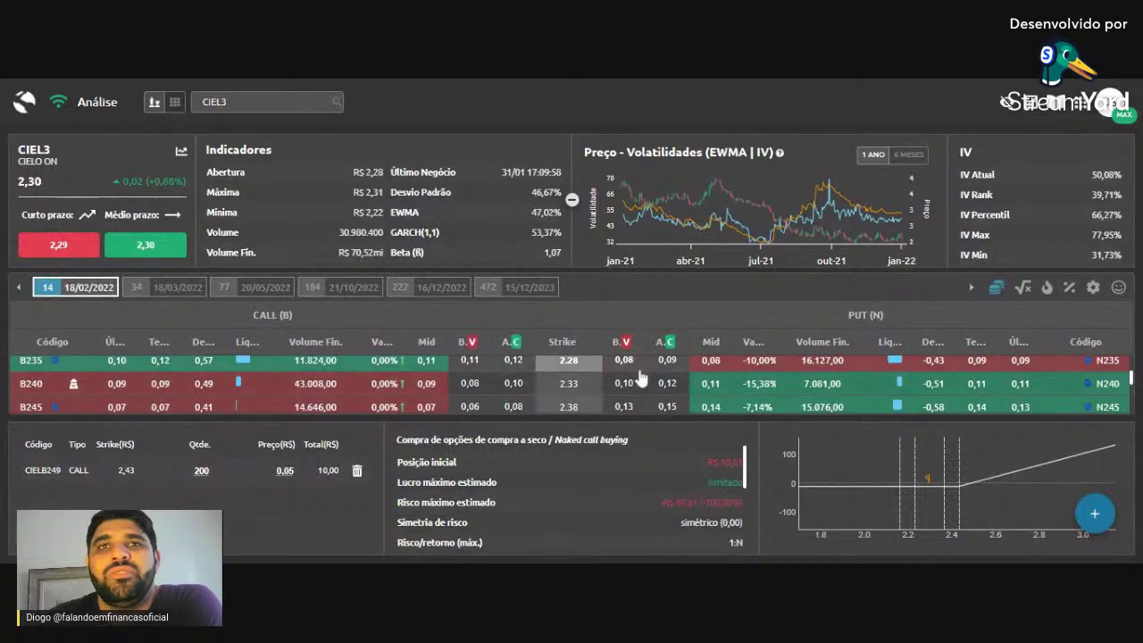
- Examine the CIEL3 option chain strikes in the Perspectiva Customizada view and enlarge the CIELB249 payoff chart again
{"action": "scroll", "coordinate": [641, 380], "scroll_direction": "down", "scroll_amount": 4}
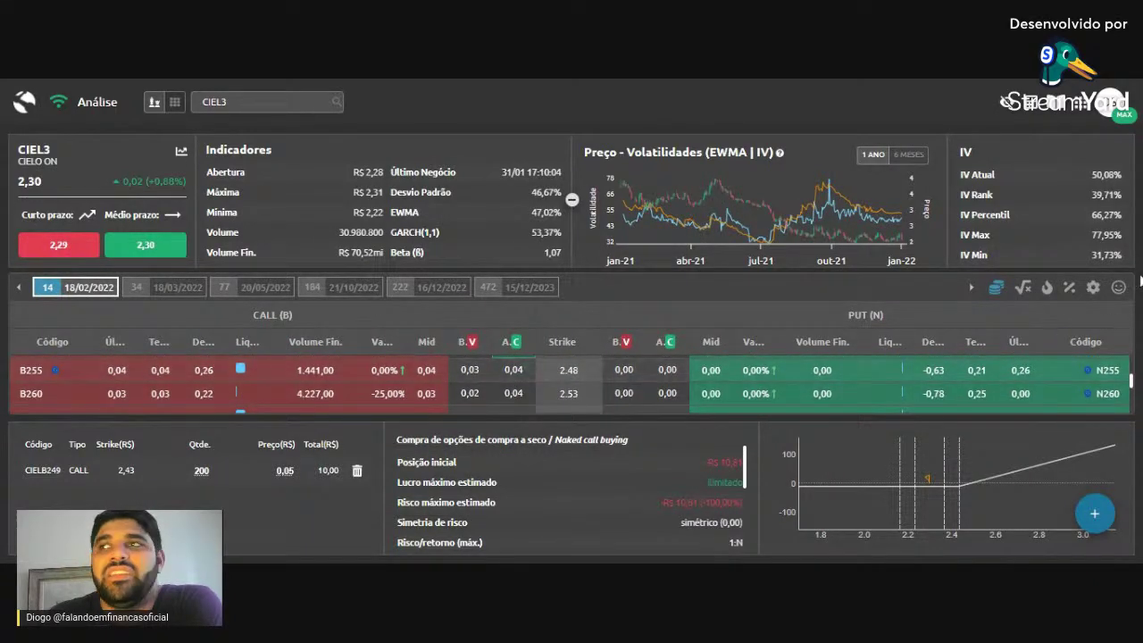
{"action": "left_click", "coordinate": [1093, 286]}
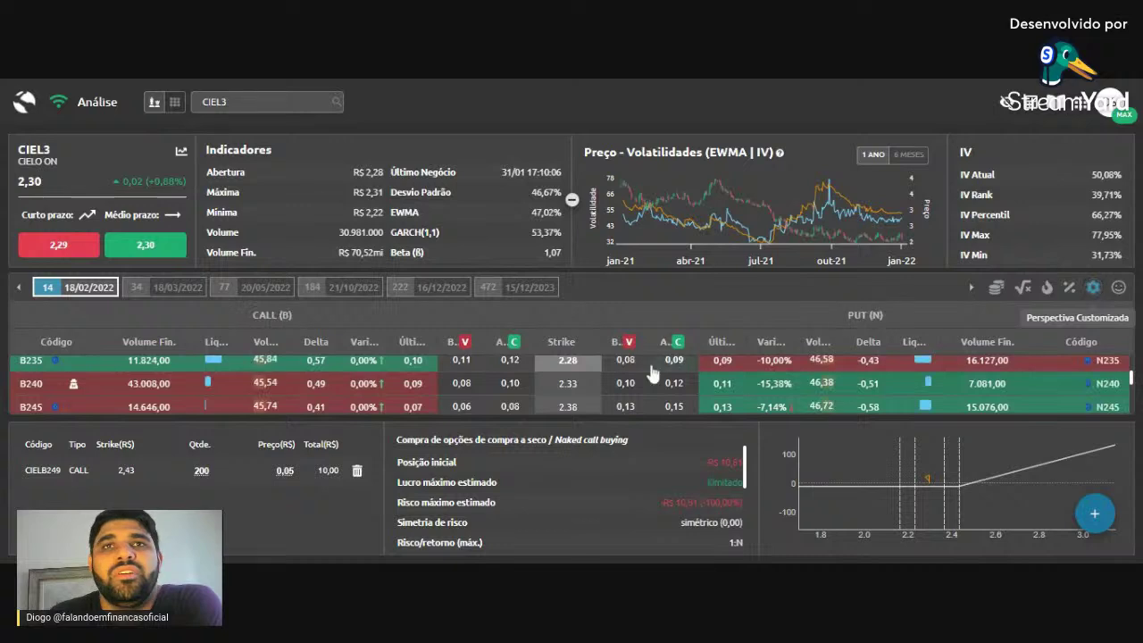
{"action": "left_click", "coordinate": [1094, 513]}
{"action": "left_click", "coordinate": [1096, 361]}
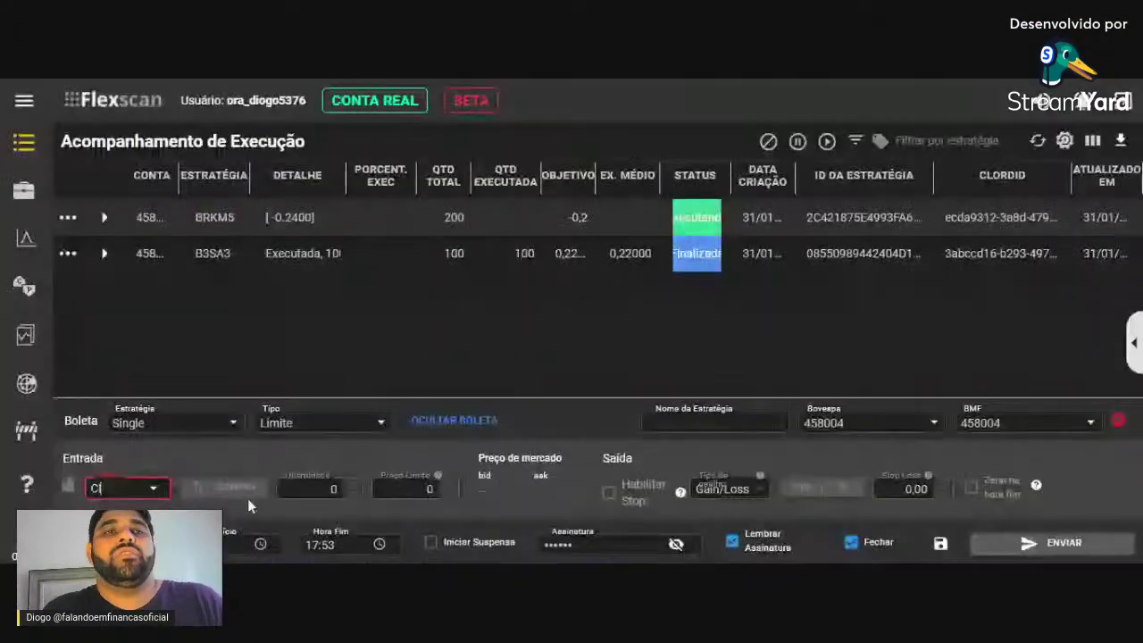
- In Flexscan, choose CIEL3 as the asset of the Single limit order and name the strategy CIEL3
{"action": "type", "text": "E"}
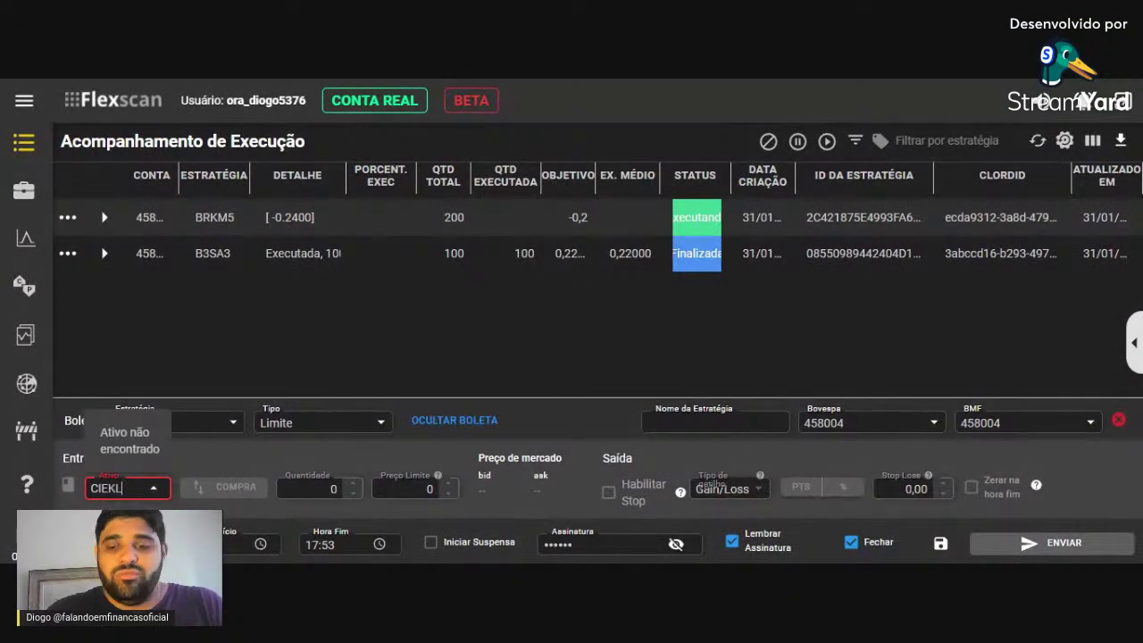
{"action": "type", "text": "L"}
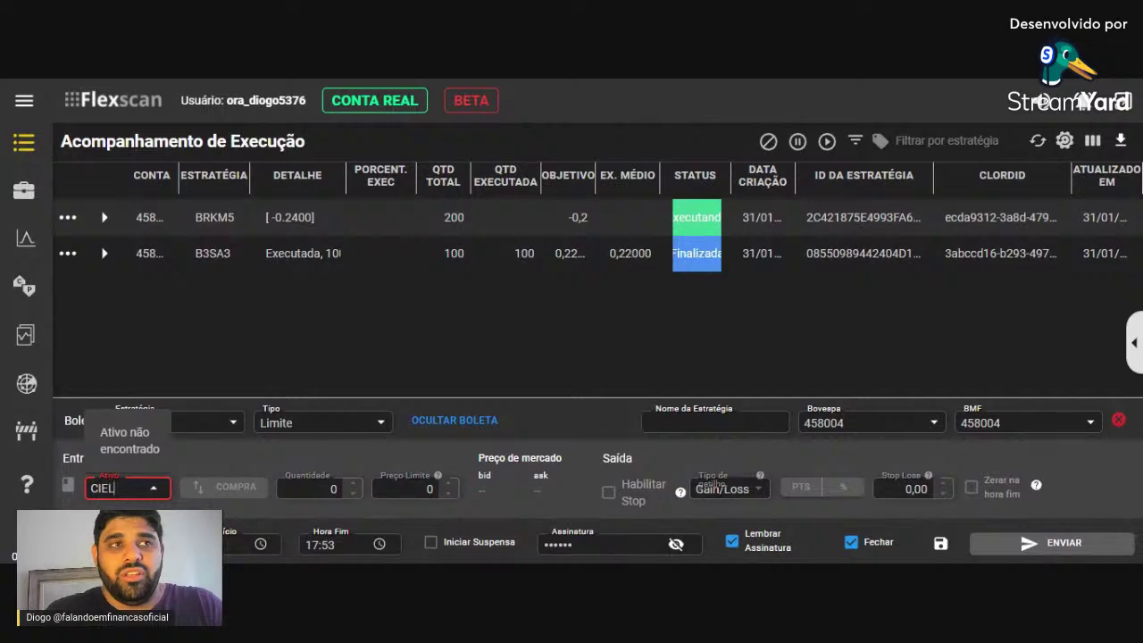
{"action": "type", "text": "3"}
{"action": "left_click", "coordinate": [130, 425]}
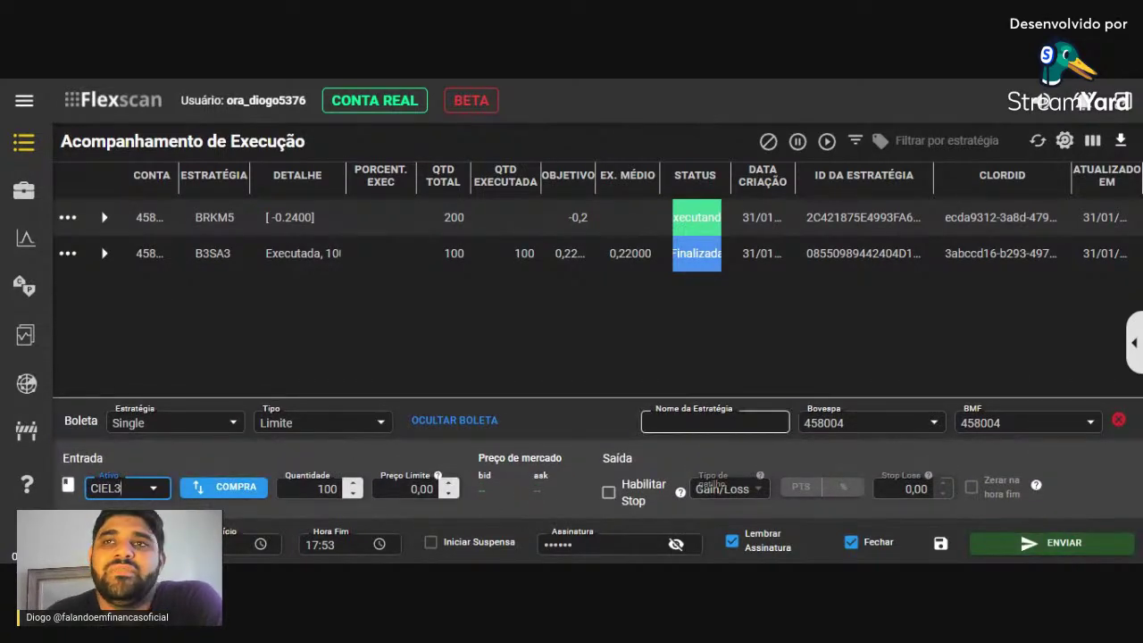
{"action": "left_click", "coordinate": [715, 423]}
{"action": "type", "text": "CIEL3"}
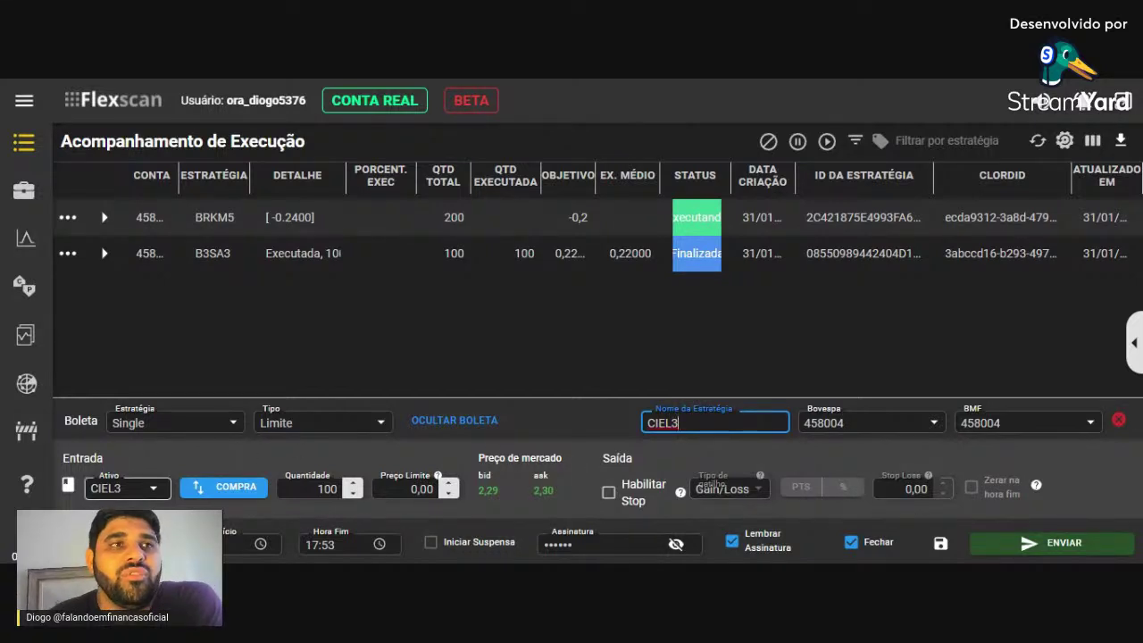
- Replace the order's asset with the CIELB249 call option
{"action": "left_click", "coordinate": [121, 488]}
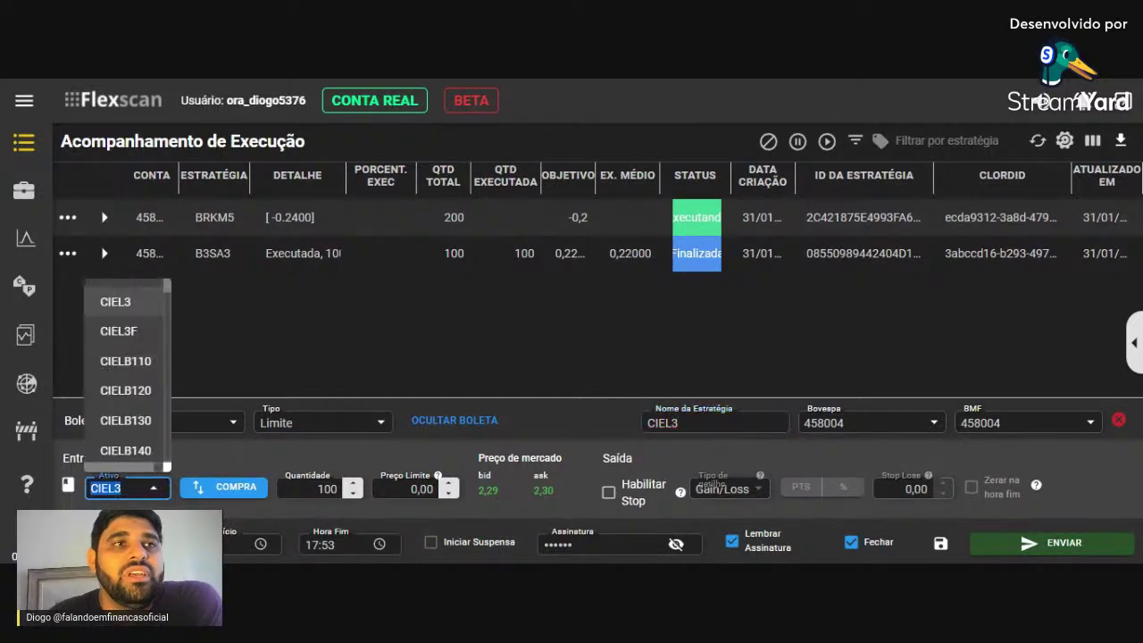
{"action": "left_click", "coordinate": [248, 84]}
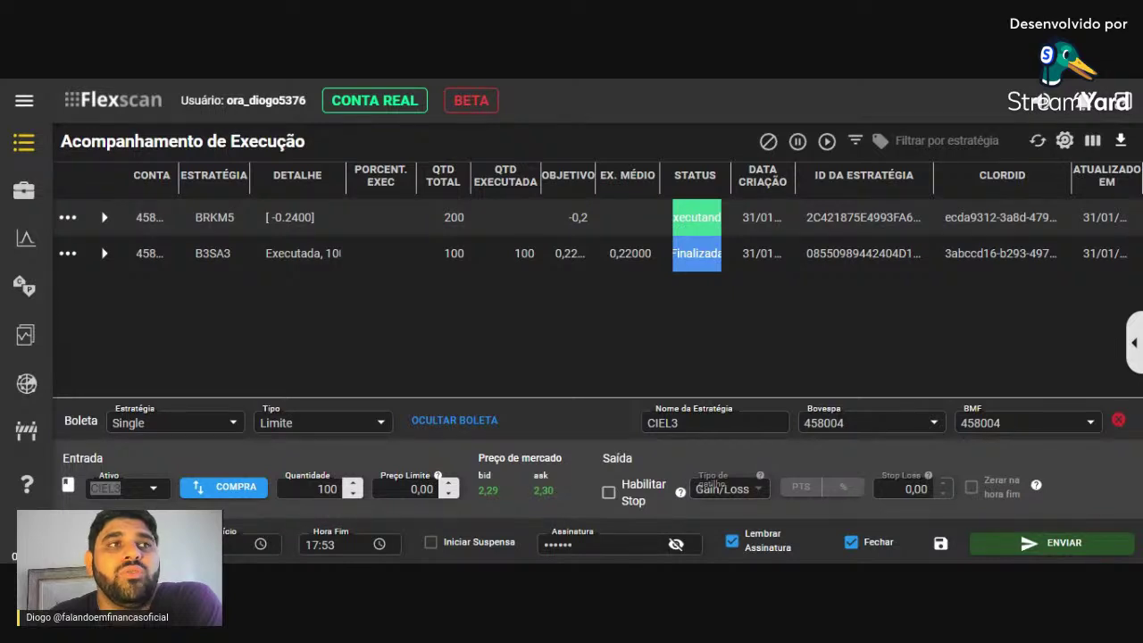
{"action": "left_click", "coordinate": [125, 487]}
{"action": "key", "text": "BackSpace"}
{"action": "type", "text": "B249"}
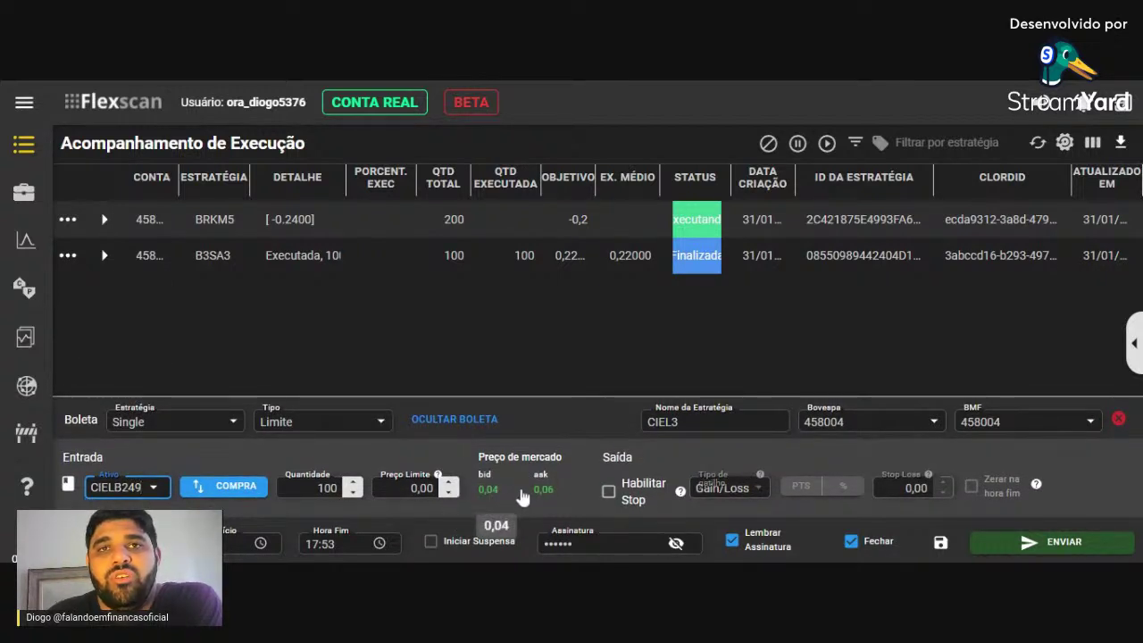
- Set the CIELB249 buy order's limit price to 0,05 and quantity to 200, and send it
{"action": "left_click", "coordinate": [543, 489]}
{"action": "left_click", "coordinate": [451, 494]}
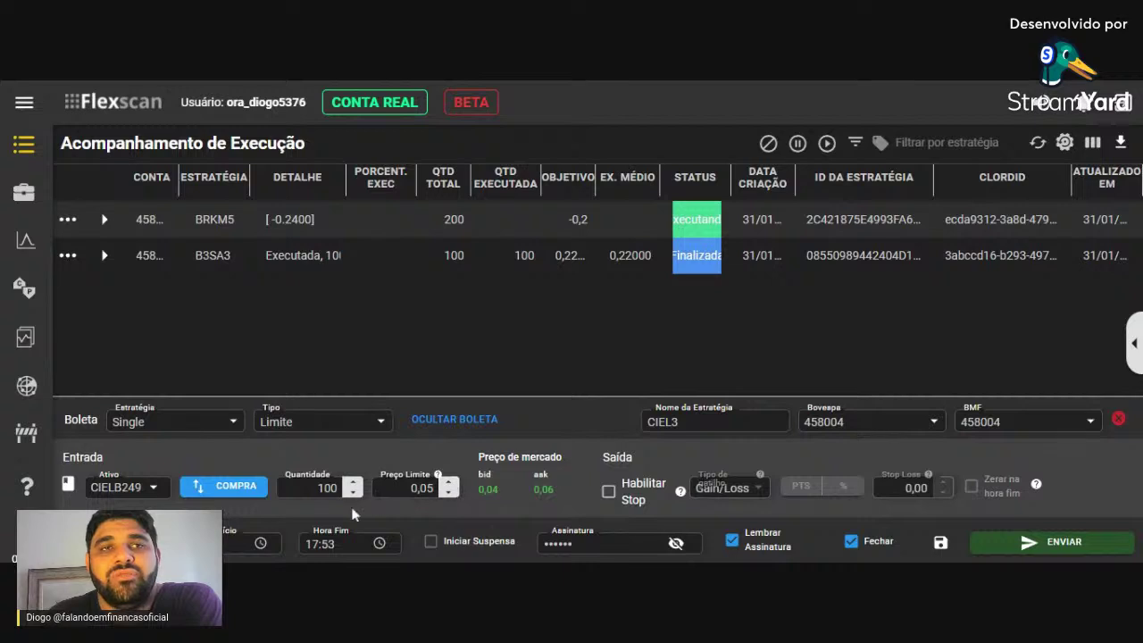
{"action": "double_click", "coordinate": [324, 488]}
{"action": "type", "text": "200"}
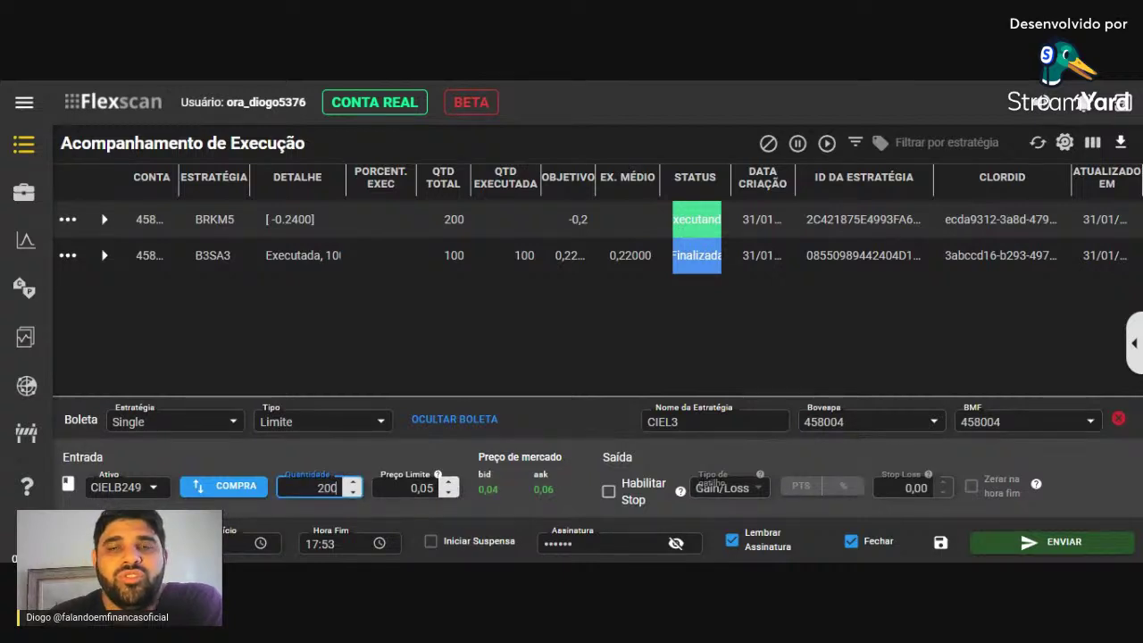
{"action": "left_click", "coordinate": [1055, 546]}
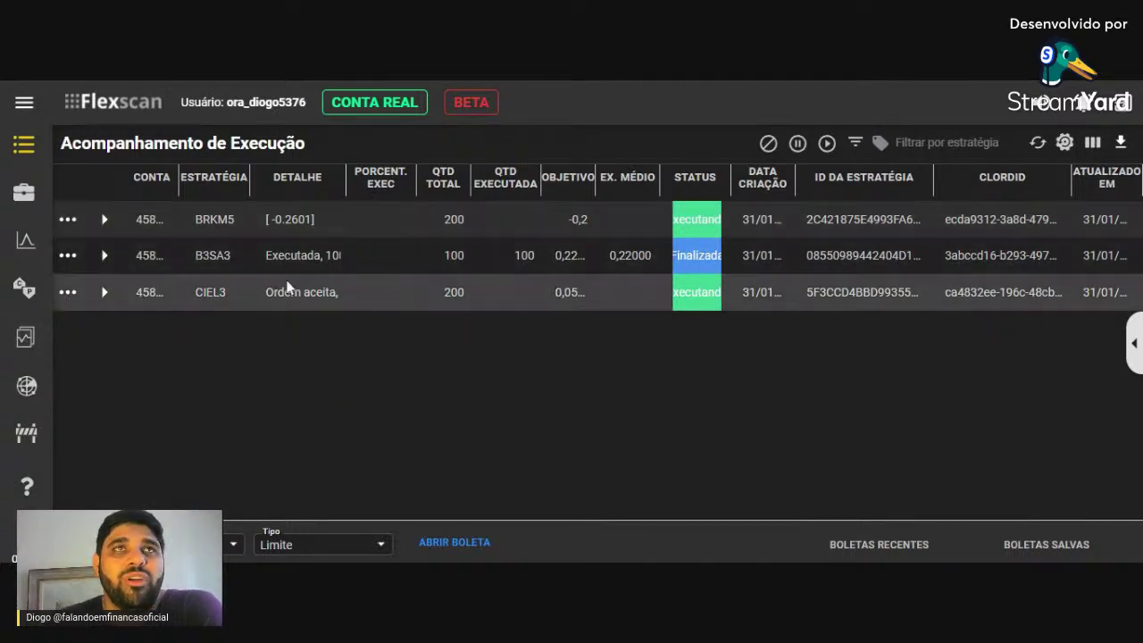
- Review the BRKM5 spread order's ticket without editing it, check today's execution positions, and return to the execution list
{"action": "left_click", "coordinate": [71, 219]}
{"action": "left_click", "coordinate": [103, 219]}
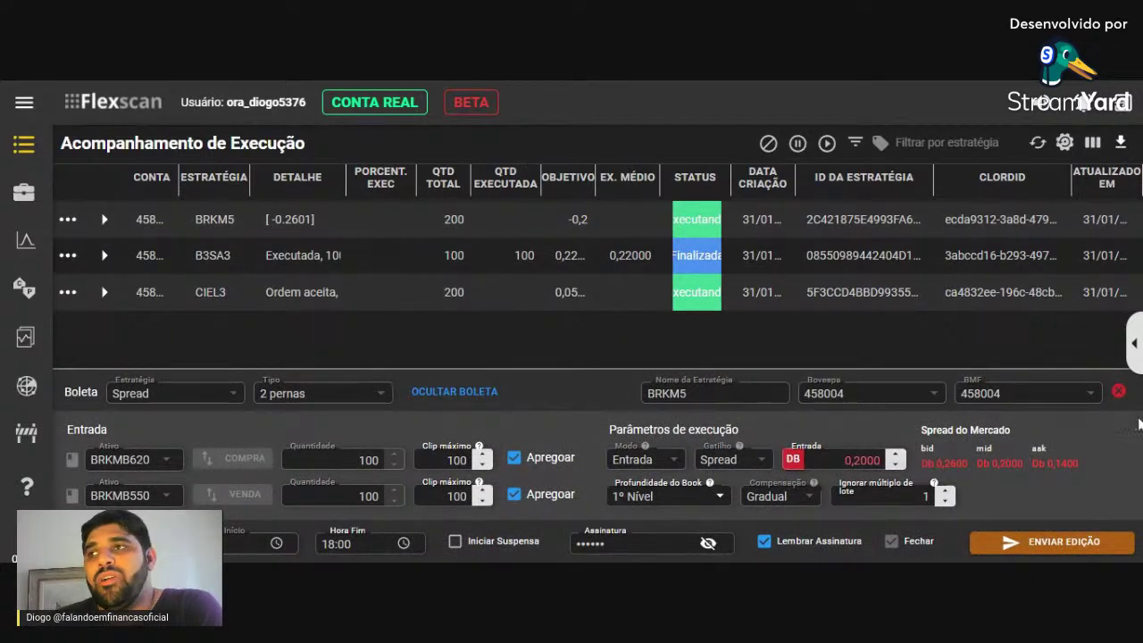
{"action": "left_click", "coordinate": [1120, 393]}
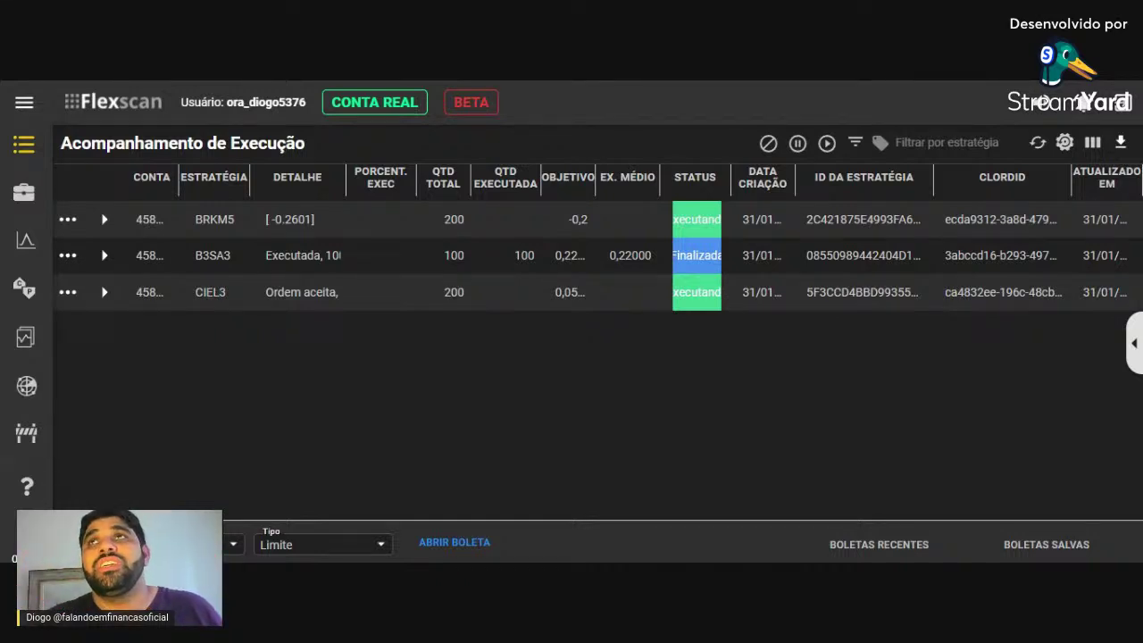
{"action": "left_click", "coordinate": [31, 200]}
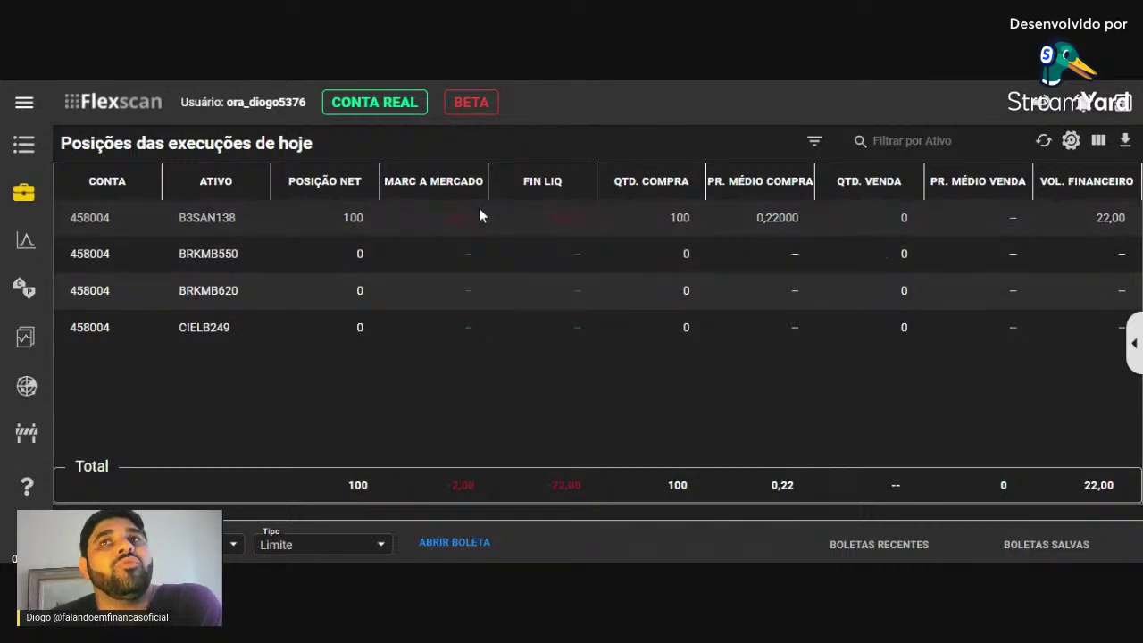
{"action": "left_click", "coordinate": [24, 143]}
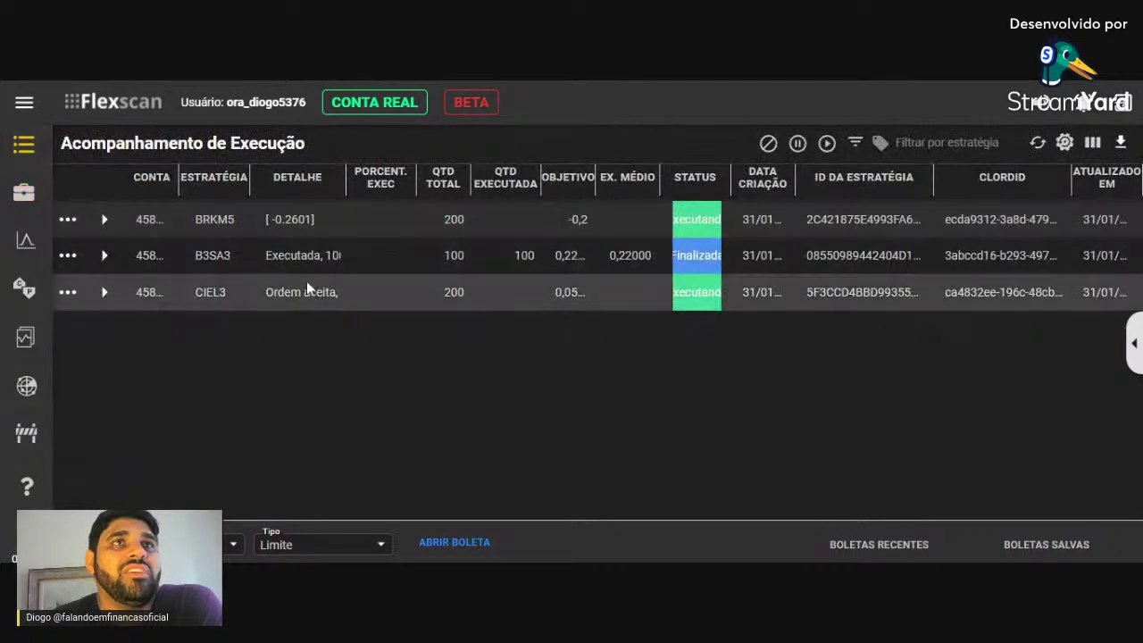